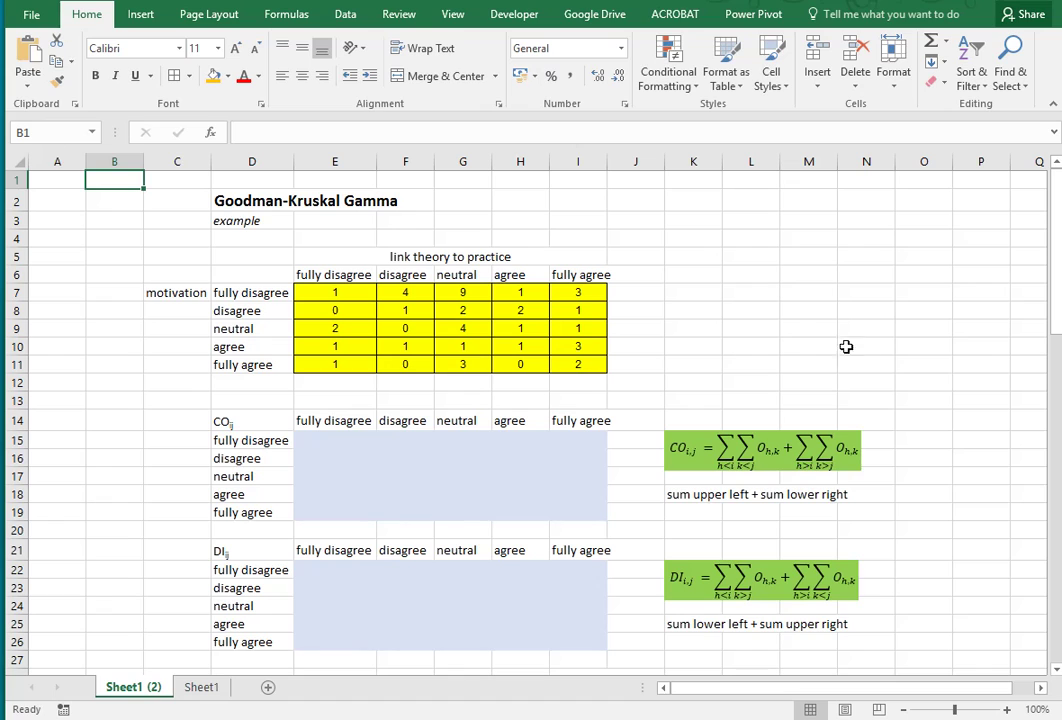
- Review the observed frequency table and the below-right block of counts for cell E15
scroll(972, 393, "down", 4)
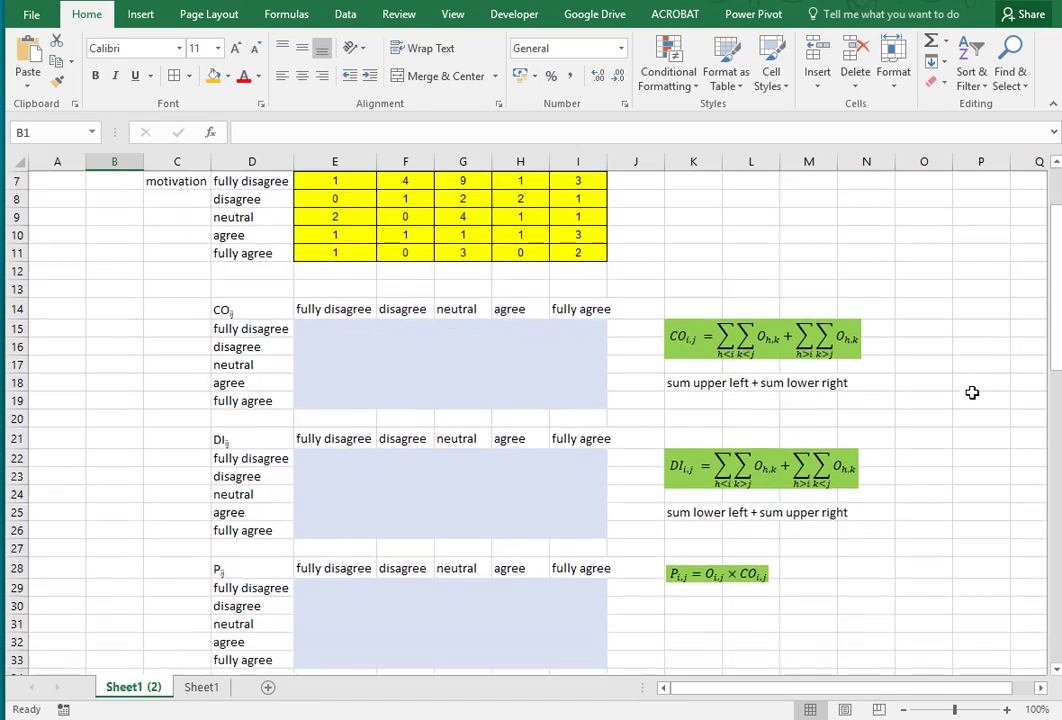
scroll(972, 393, "down", 3)
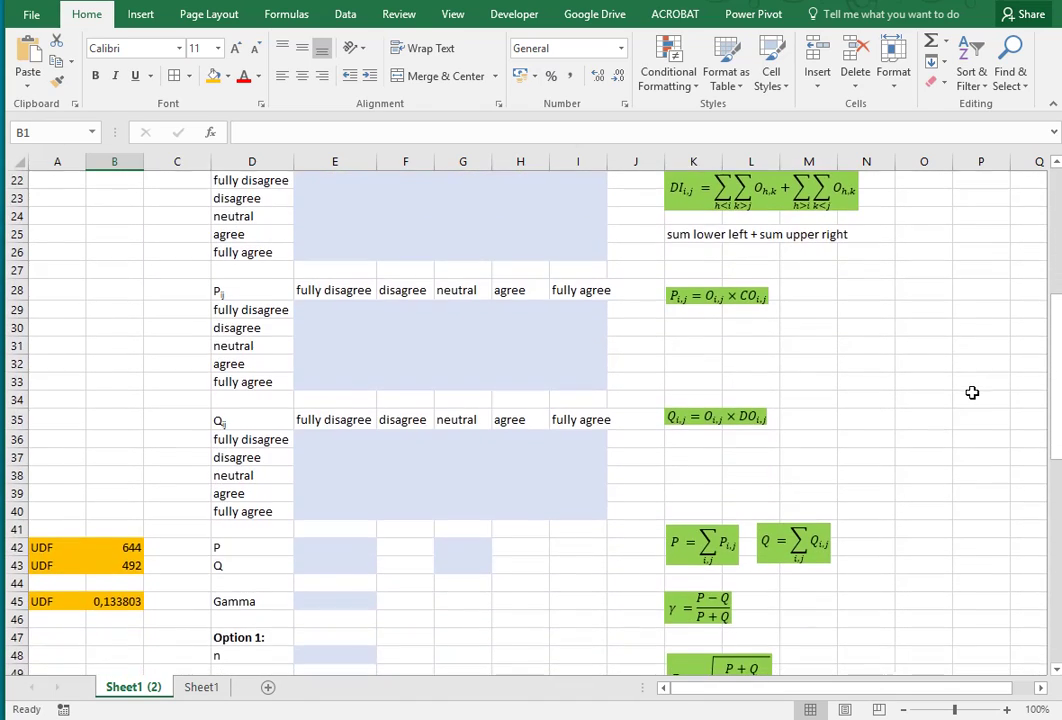
scroll(972, 393, "down", 4)
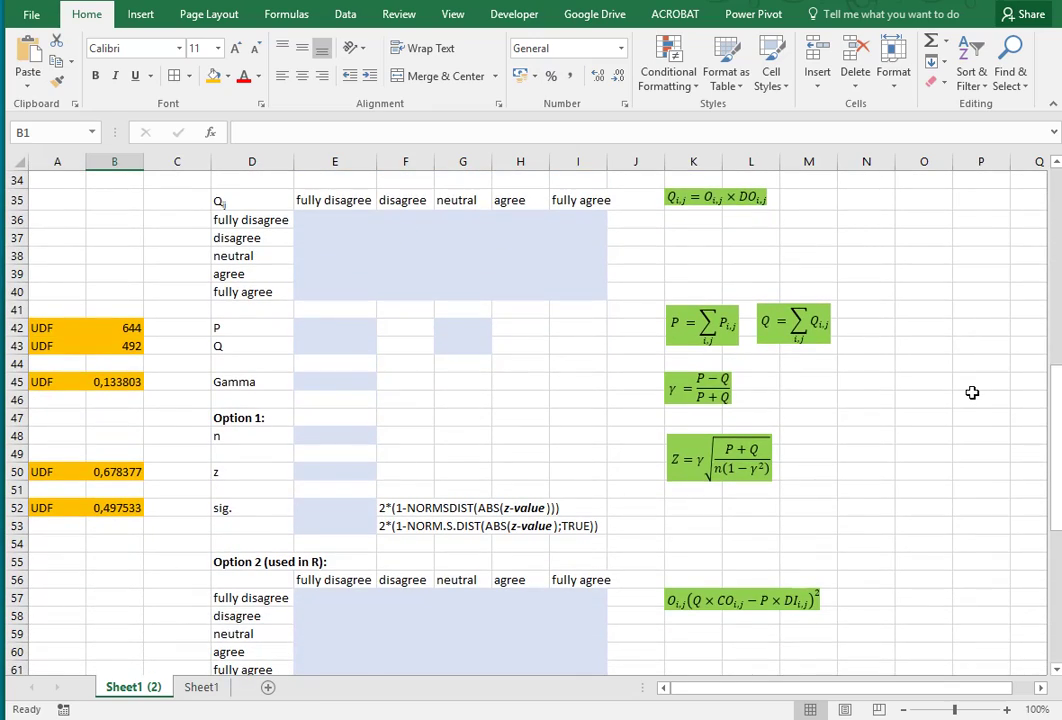
scroll(972, 393, "down", 5)
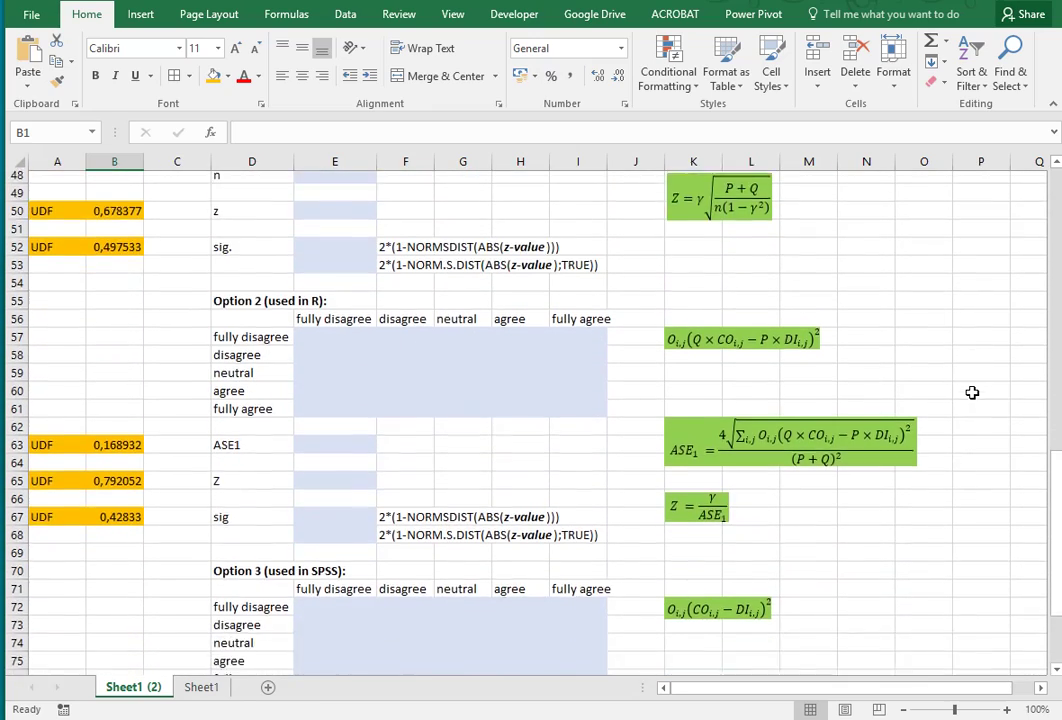
scroll(972, 393, "down", 4)
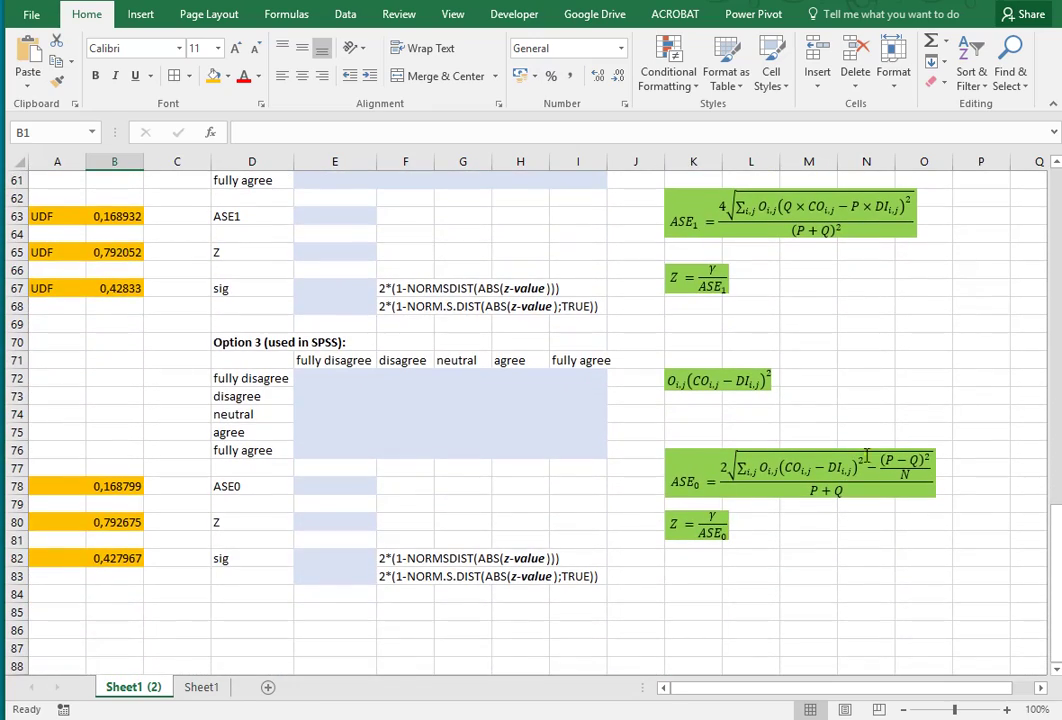
scroll(843, 348, "up", 5)
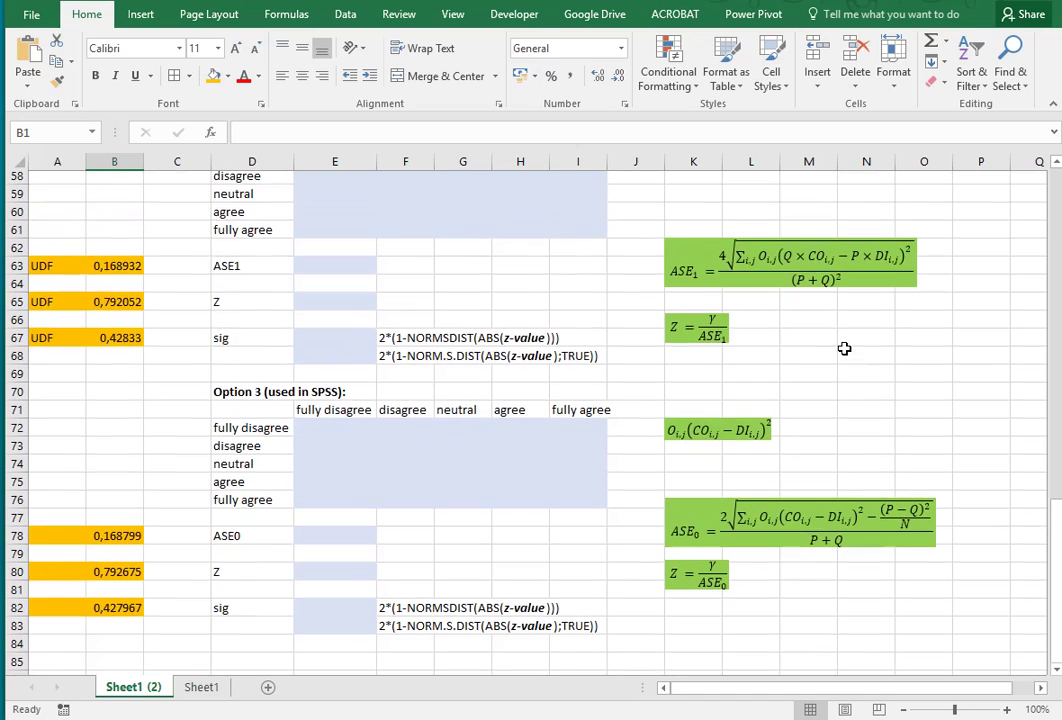
scroll(843, 348, "up", 13)
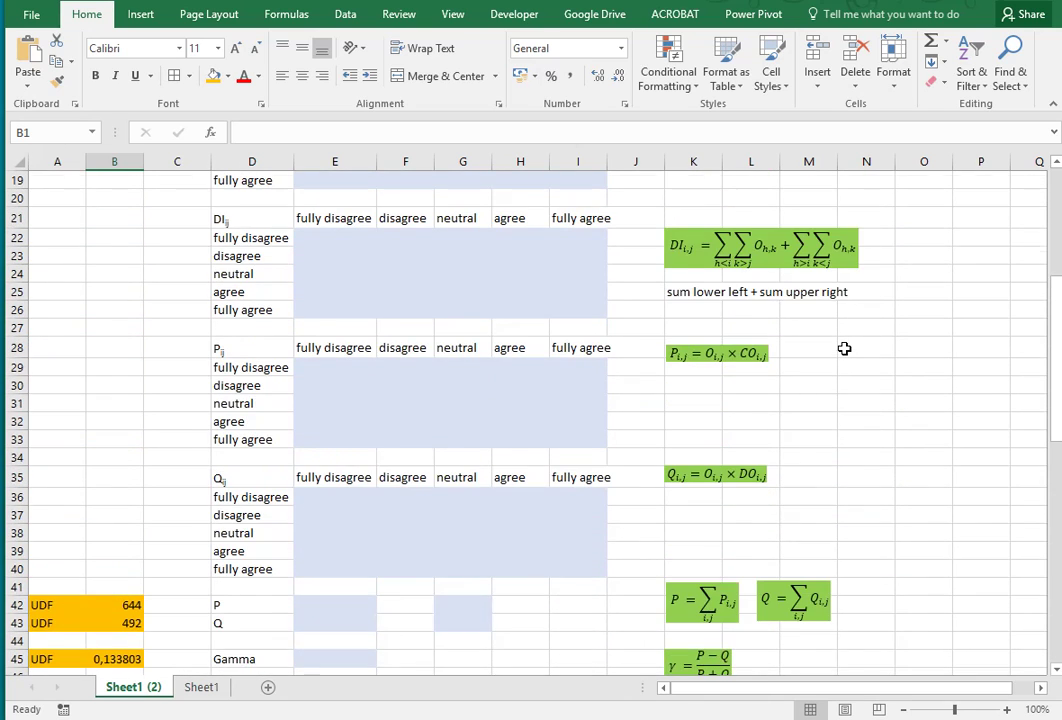
scroll(844, 348, "up", 2)
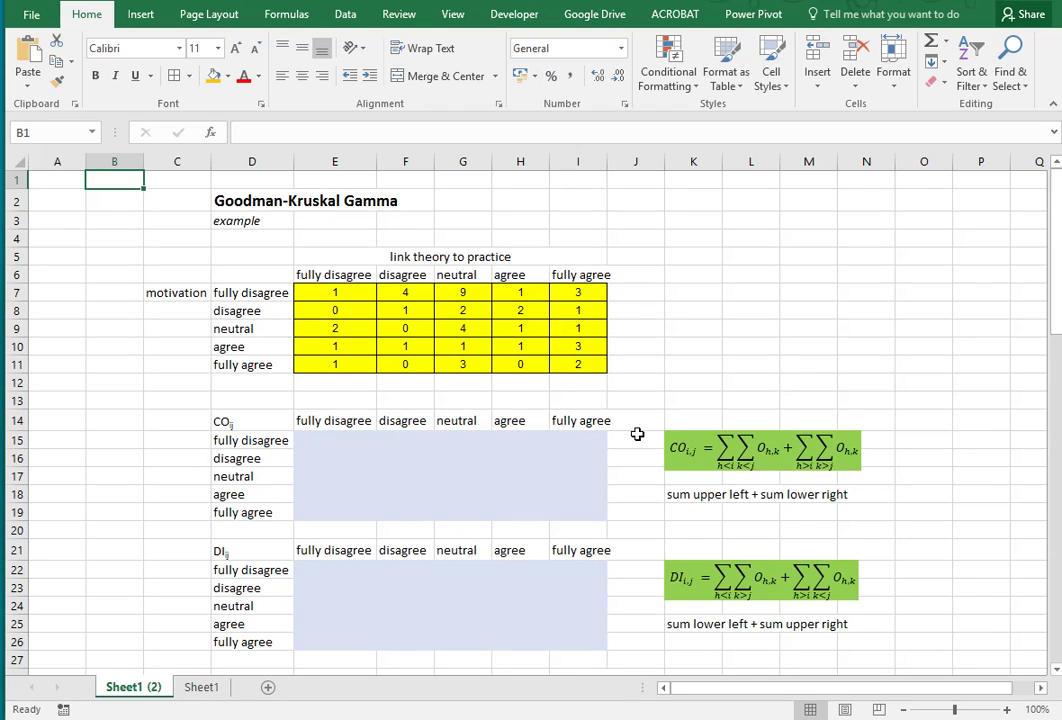
left_click_drag(300, 292, 570, 360)
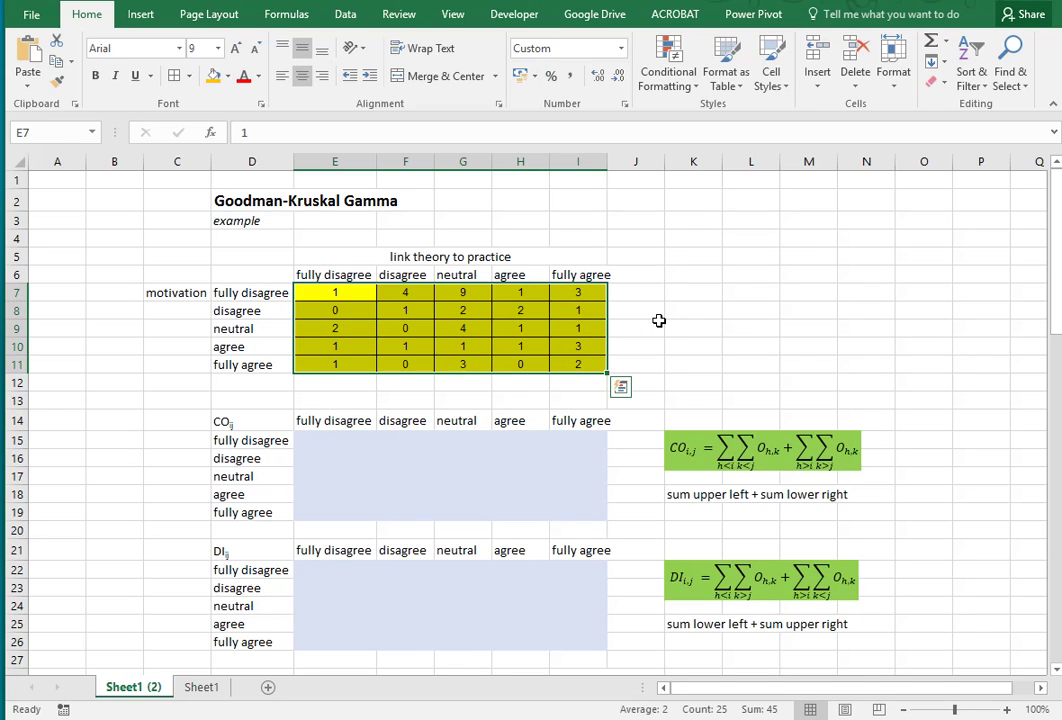
left_click(685, 495)
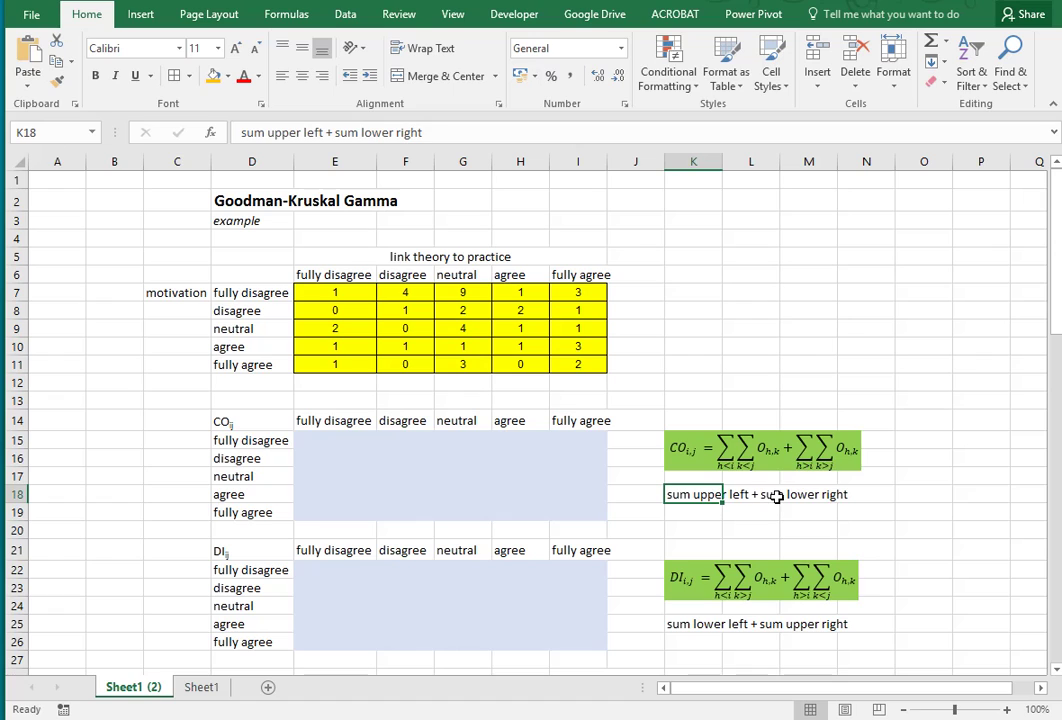
left_click(319, 441)
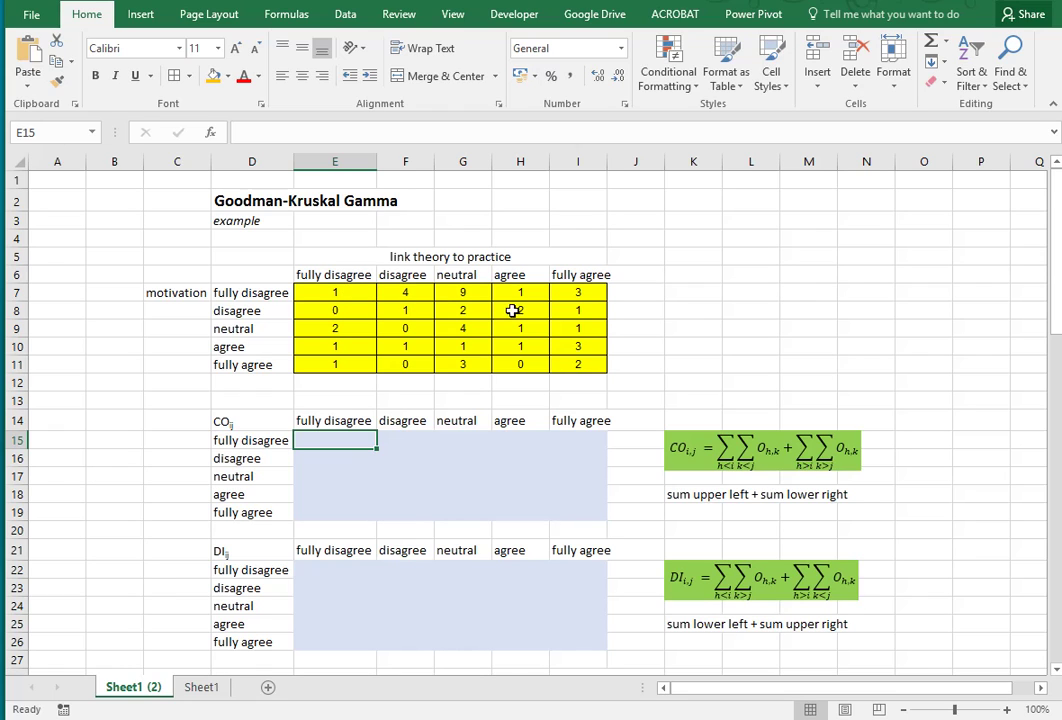
left_click_drag(417, 312, 578, 364)
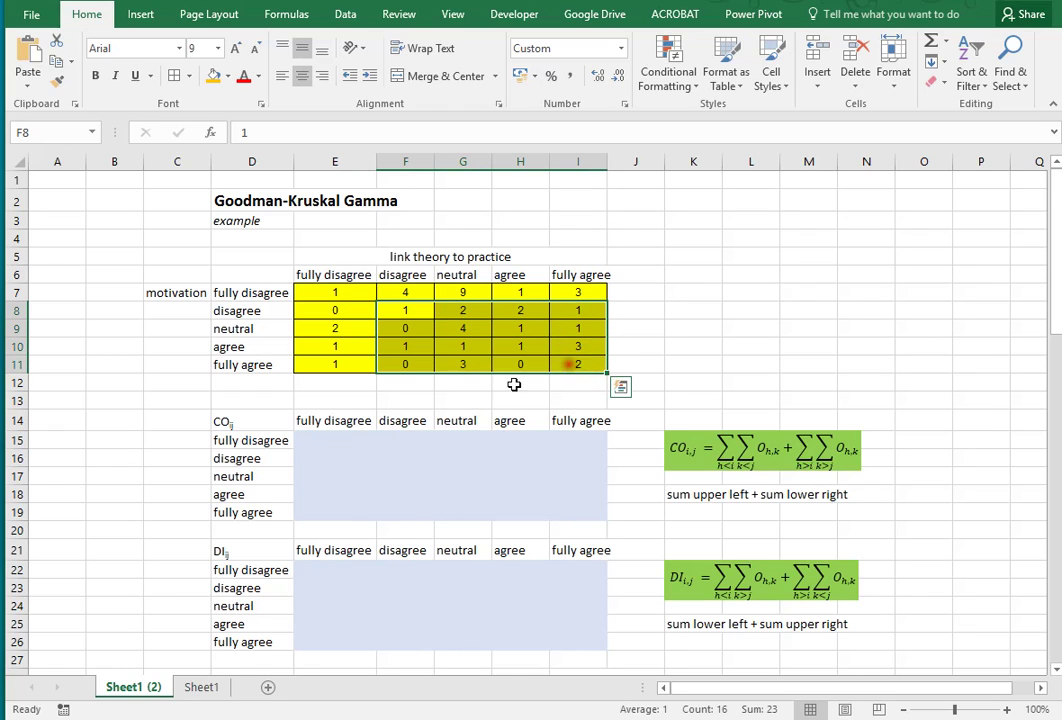
left_click(343, 438)
- Enter =SUM(F8:$I$11) in E15, giving 23
type("=sum(")
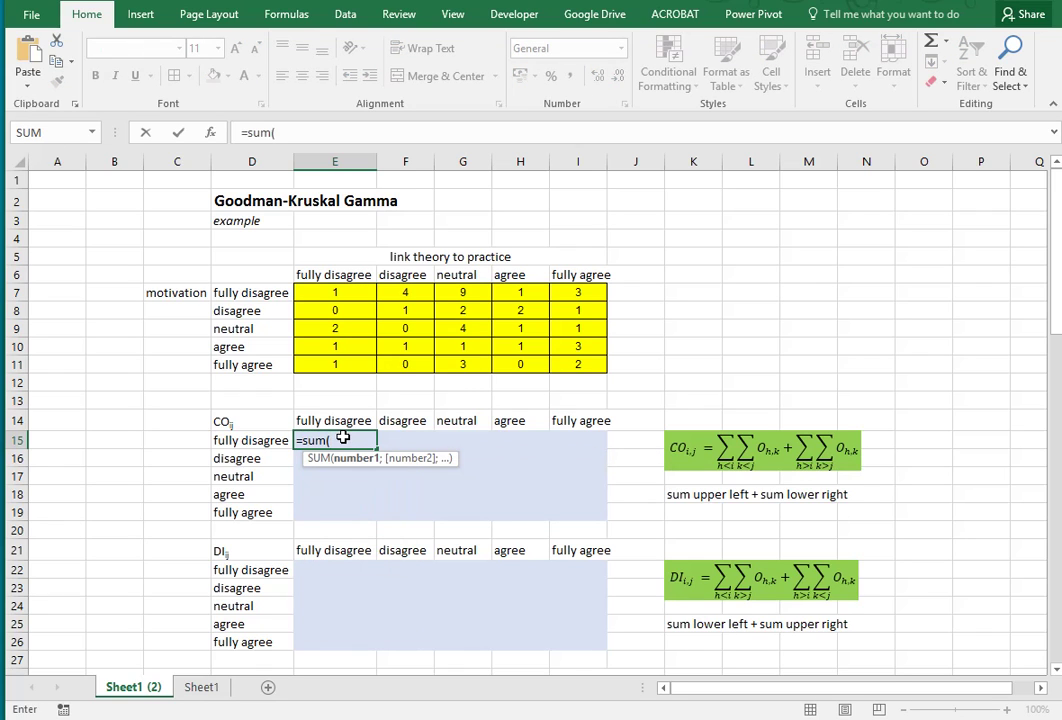
left_click_drag(408, 313, 572, 367)
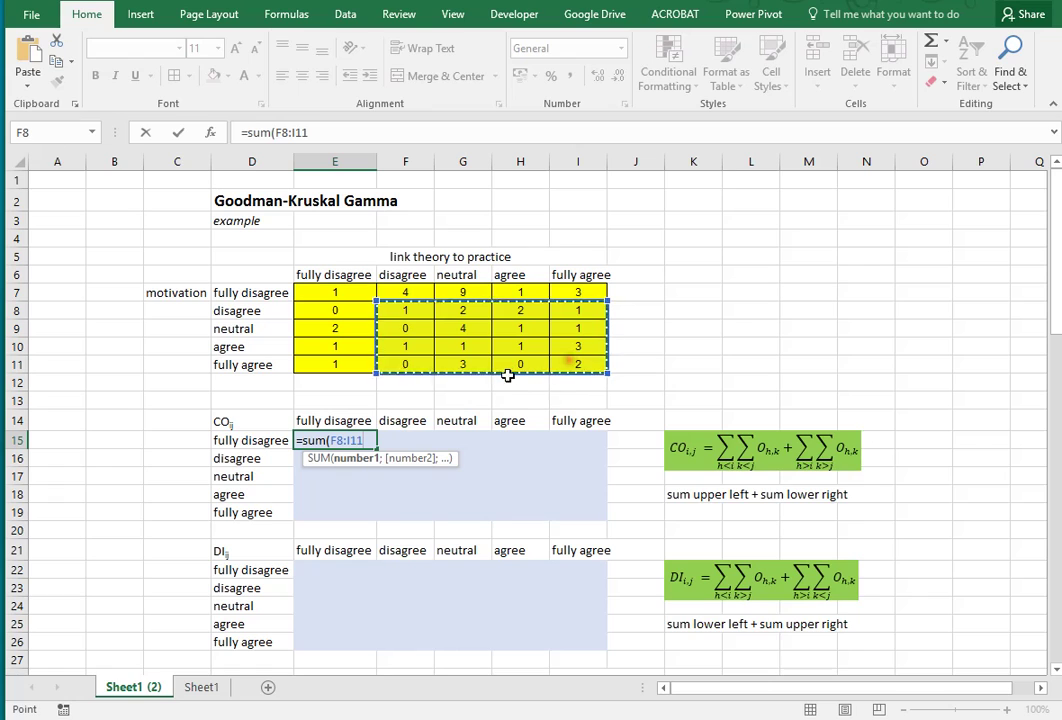
left_click(355, 441)
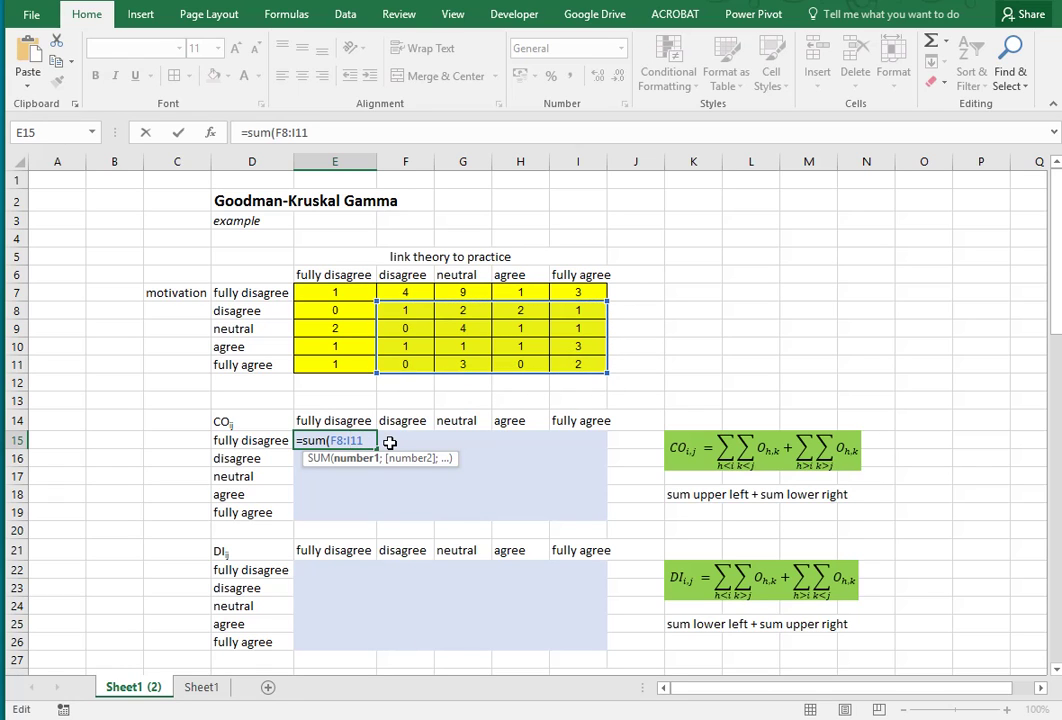
key("F4")
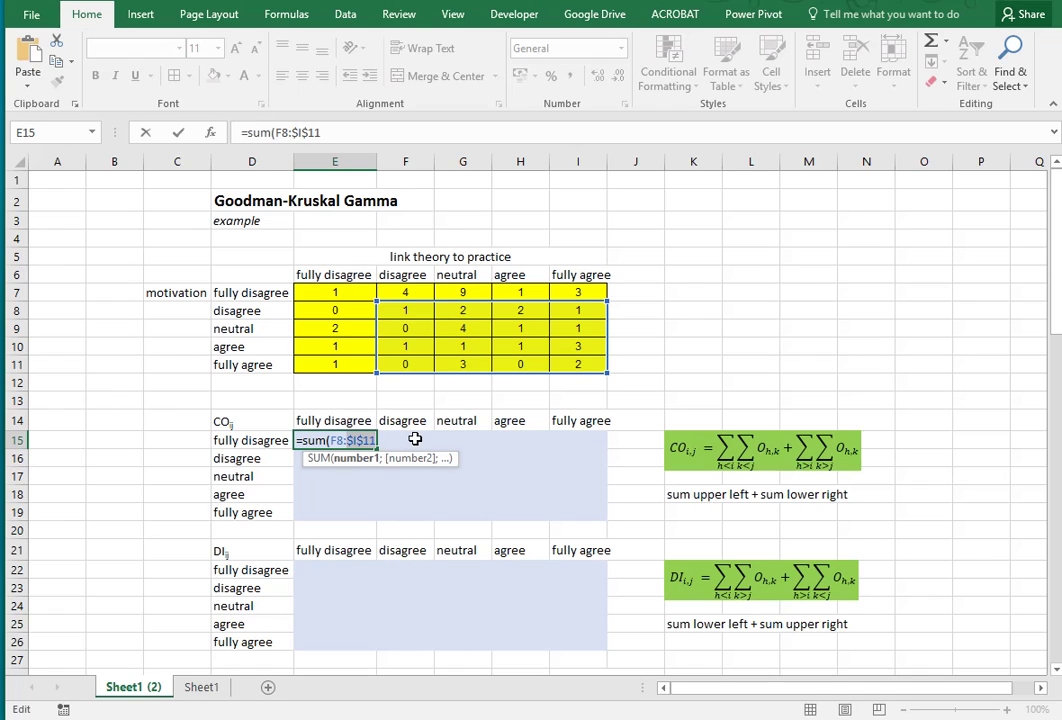
key("Return")
- Copy the E15 formula across F15:H15, giving 21, 11 and 7
key("Up")
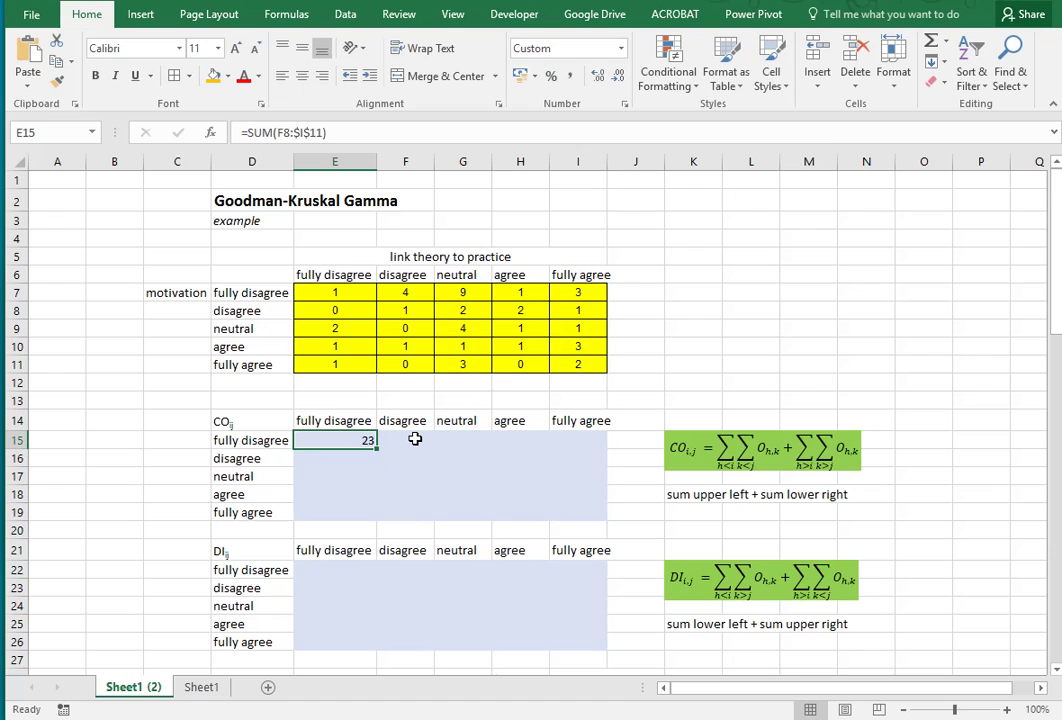
key("ctrl+c")
left_click(415, 439)
key("shift+Right")
key("shift+Right")
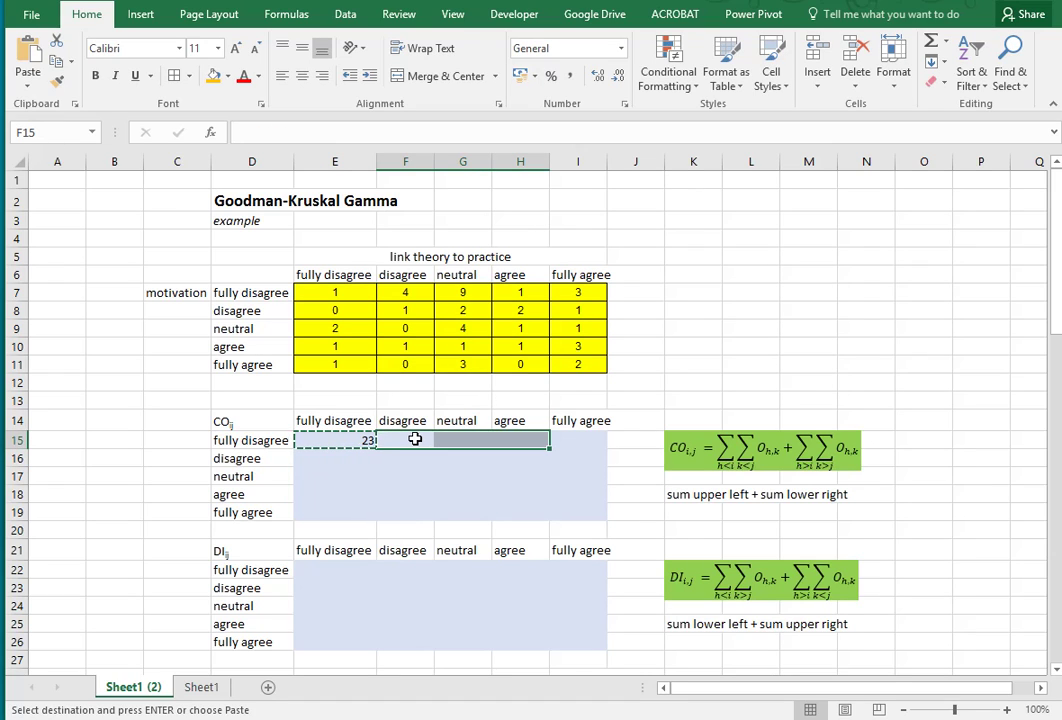
key("ctrl+v")
key("Right")
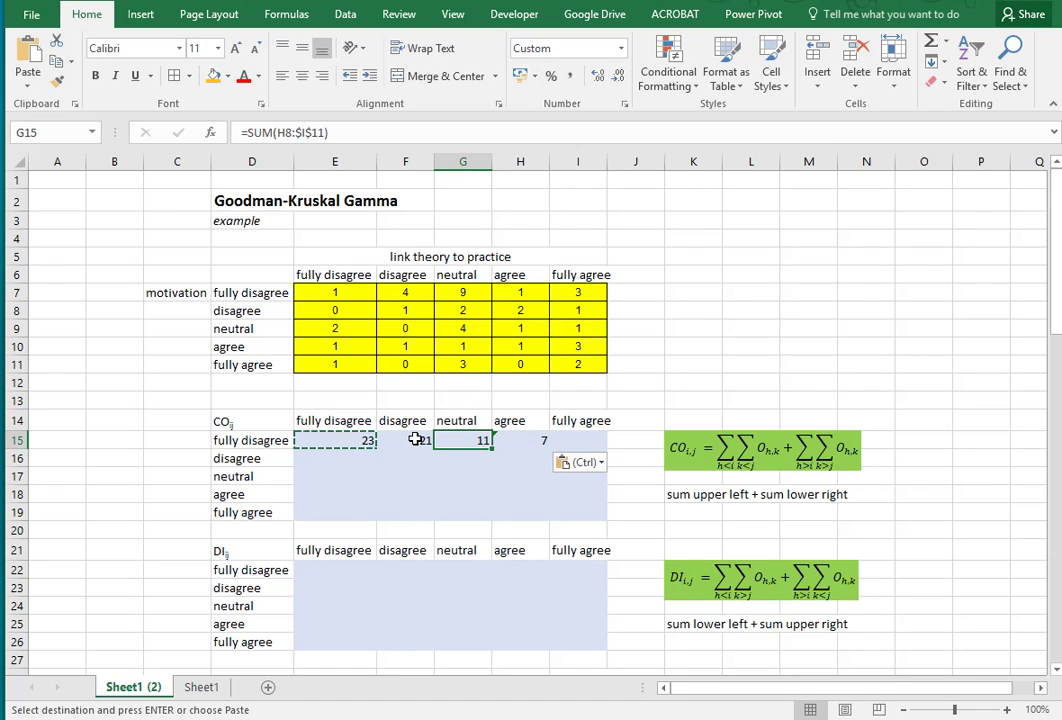
key("F2")
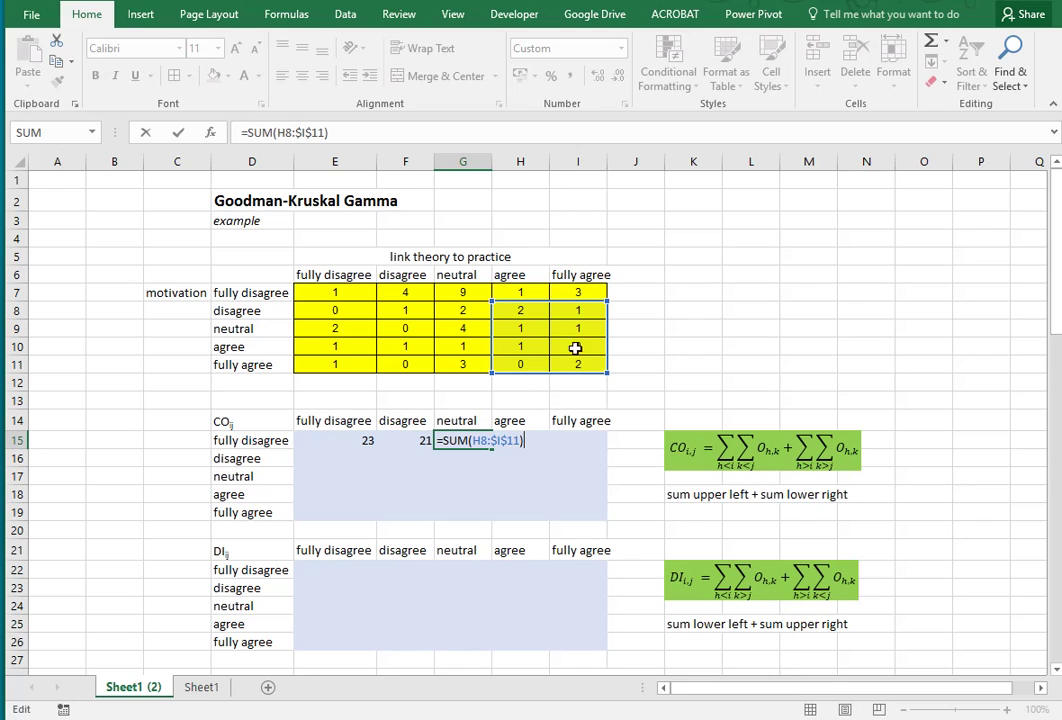
key("Escape")
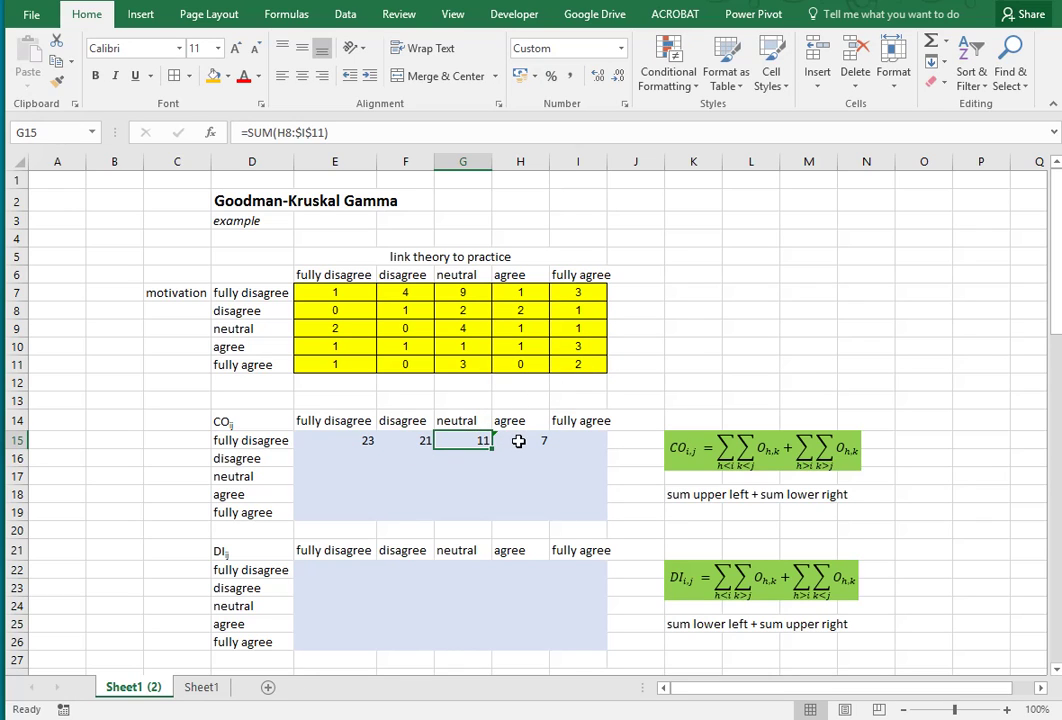
left_click(576, 440)
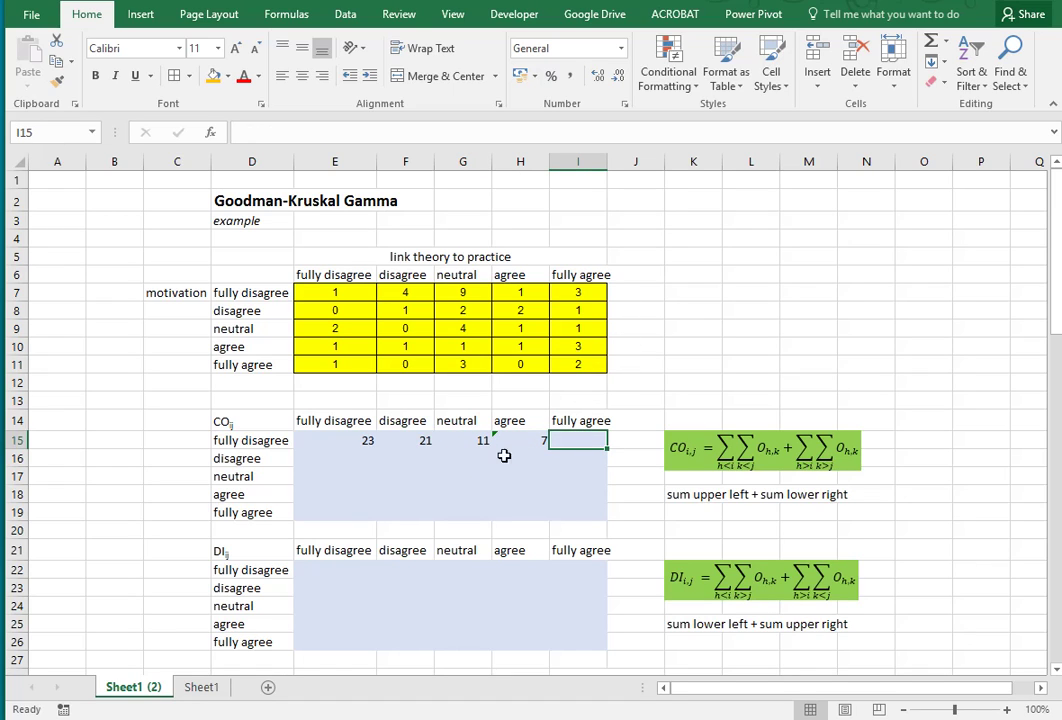
left_click(345, 457)
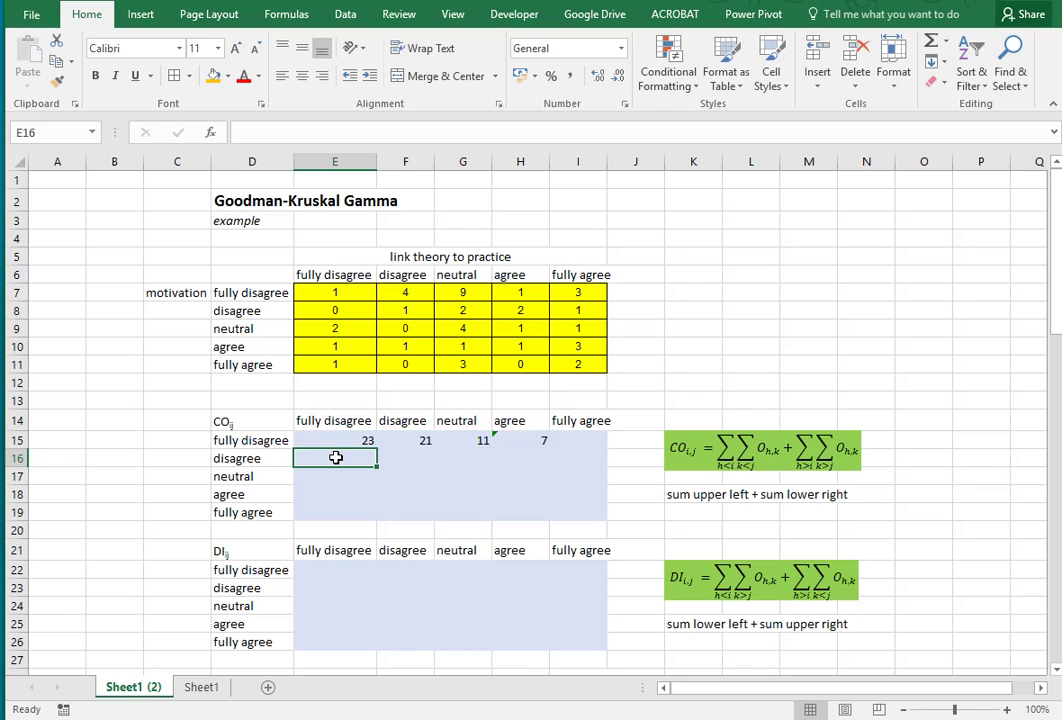
- Enter =SUM(F9:$I$11) in E16, giving 17
type("=sum(")
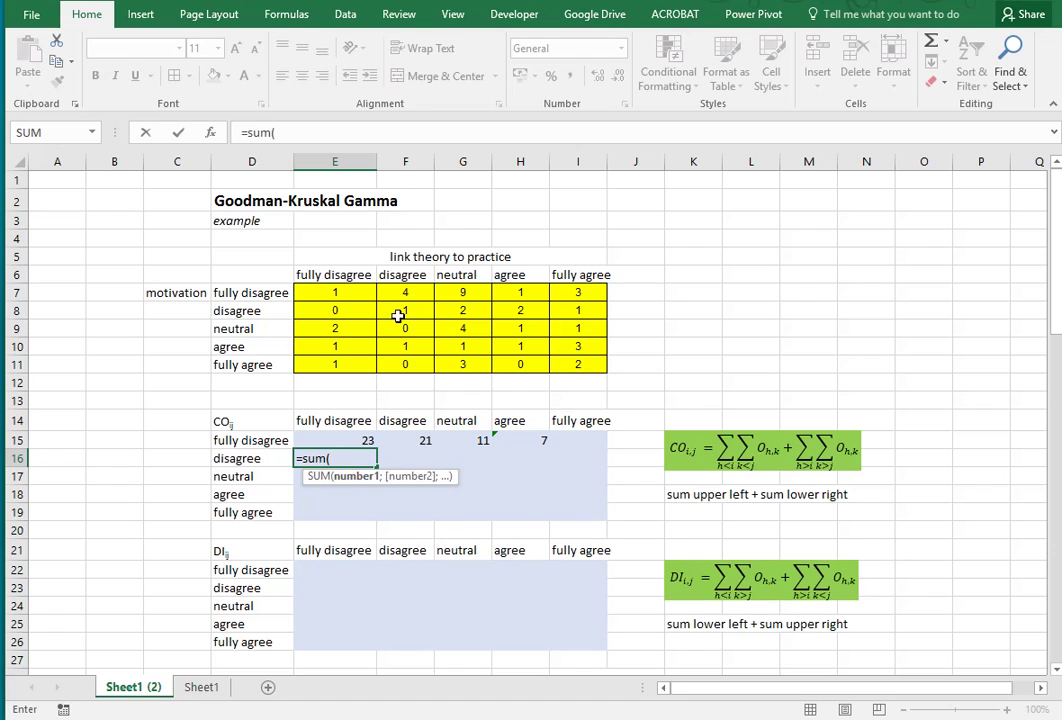
left_click_drag(398, 330, 573, 364)
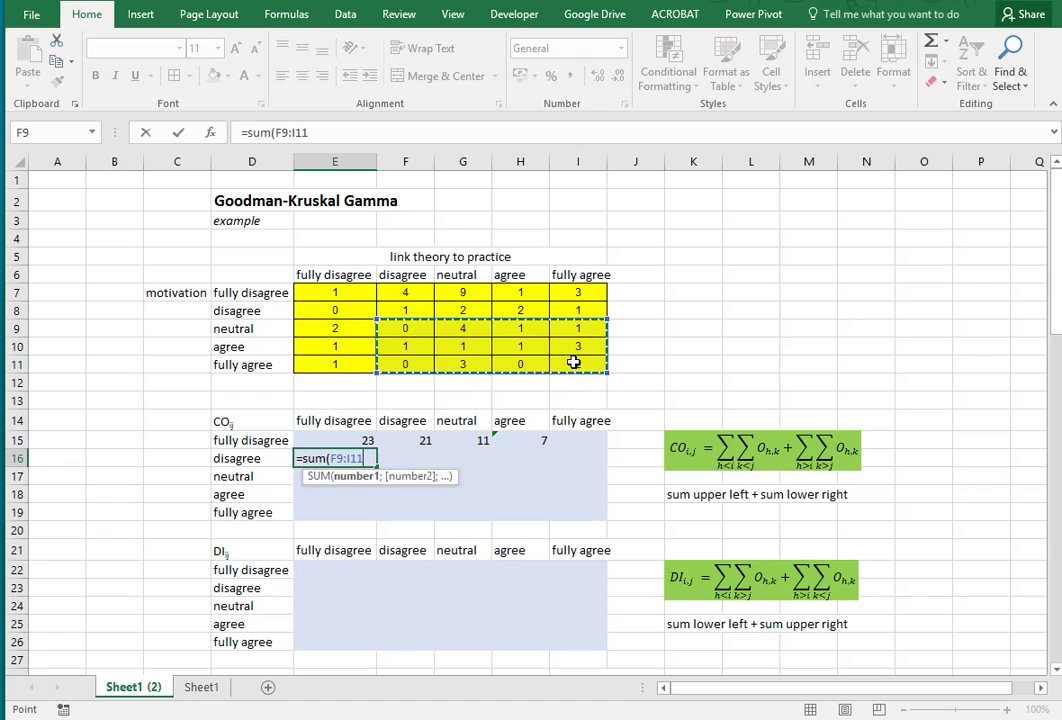
key("F4")
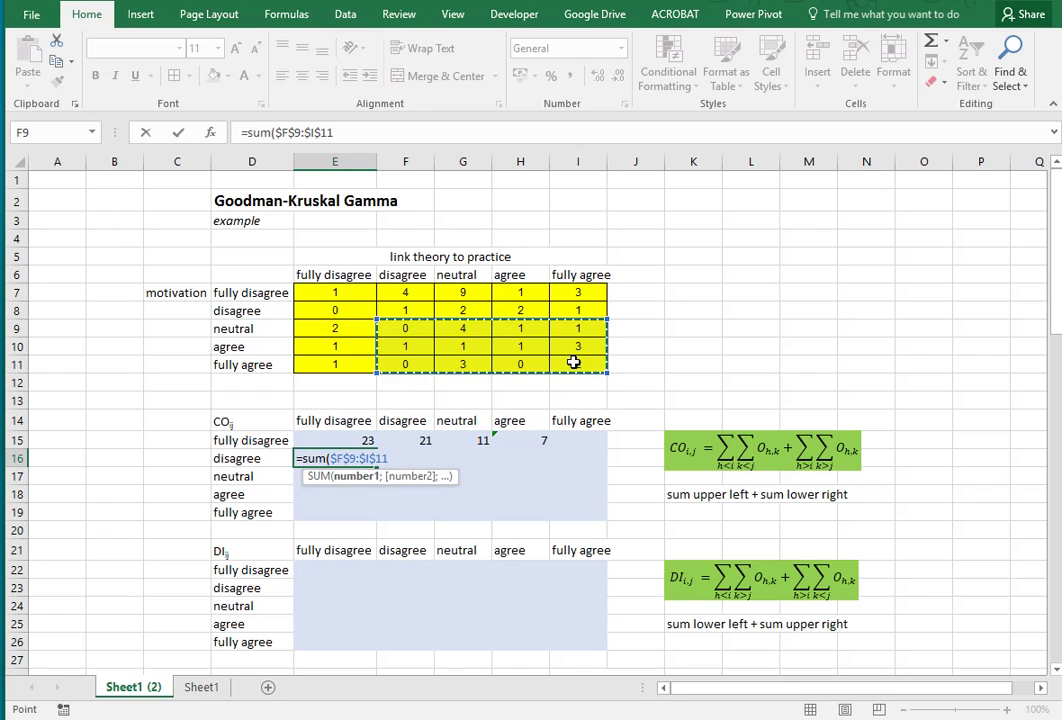
key("F4")
key("F4")
key("F4")
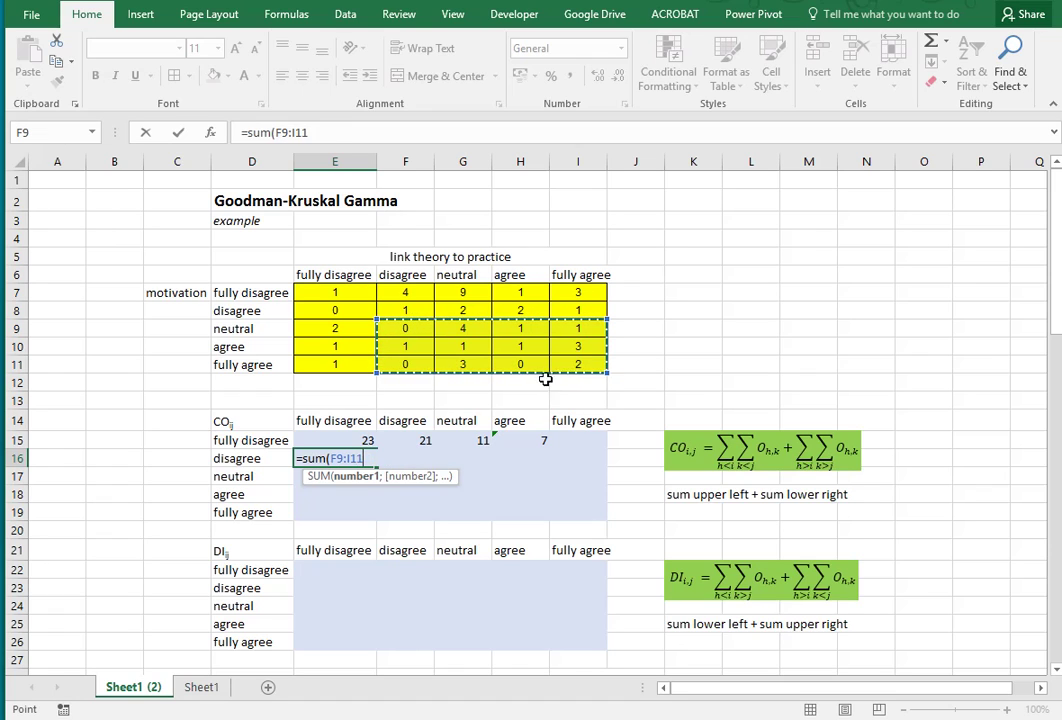
left_click(351, 458)
key("F4")
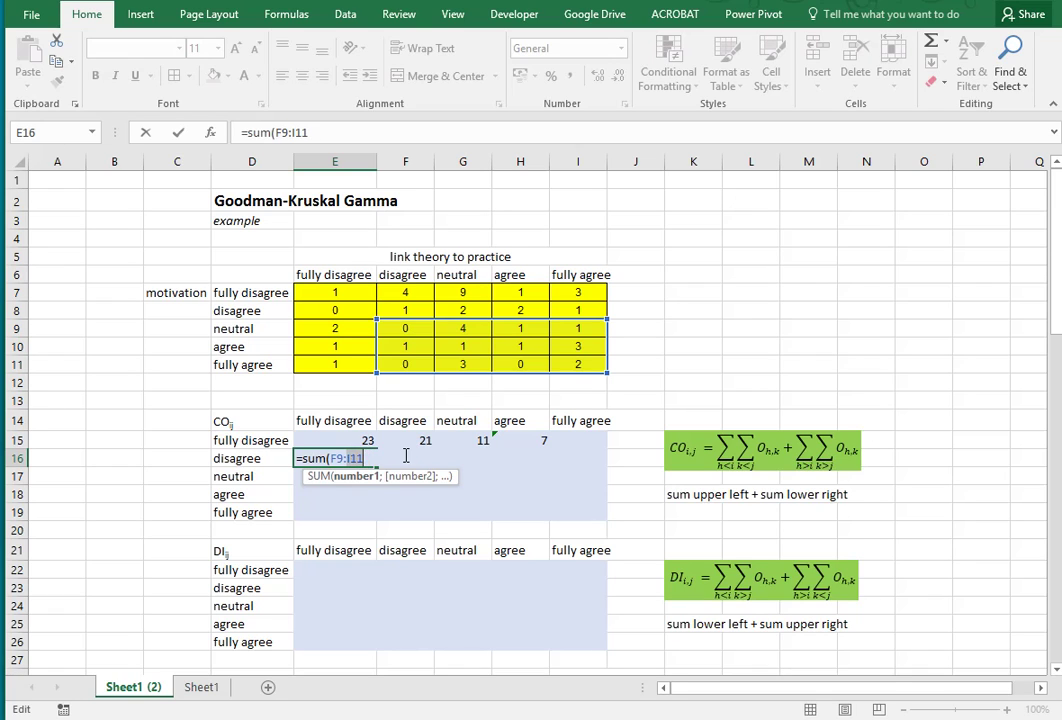
key("Return")
- Copy the E16 formula into F16 and open it for editing
key("Up")
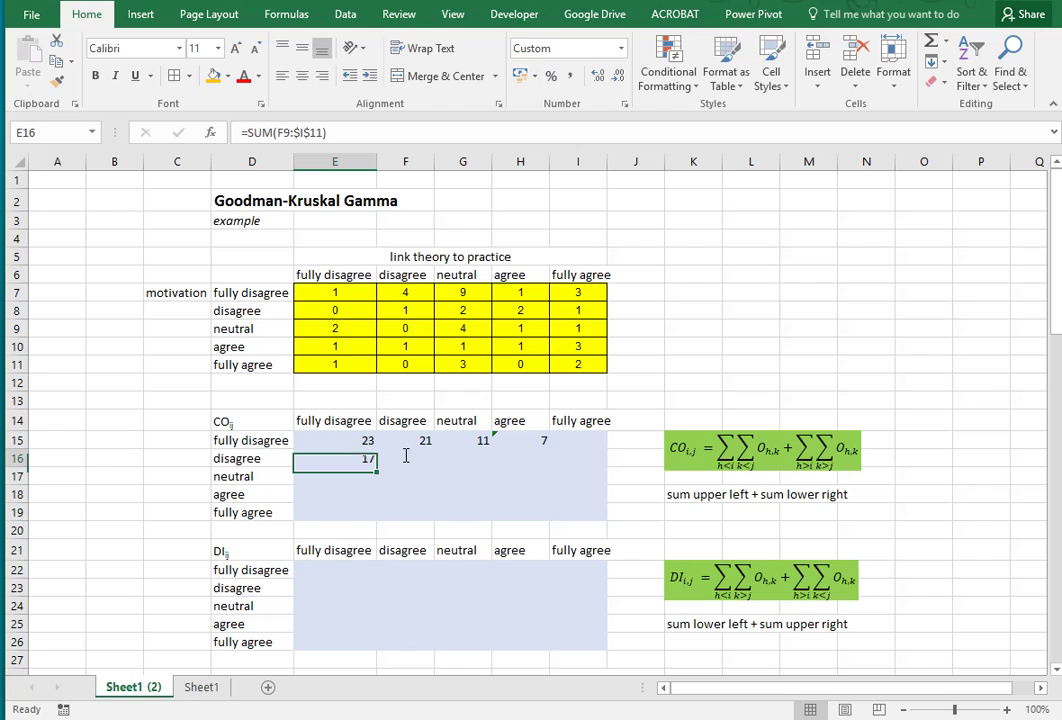
key("ctrl+c")
left_click(405, 456)
key("ctrl+v")
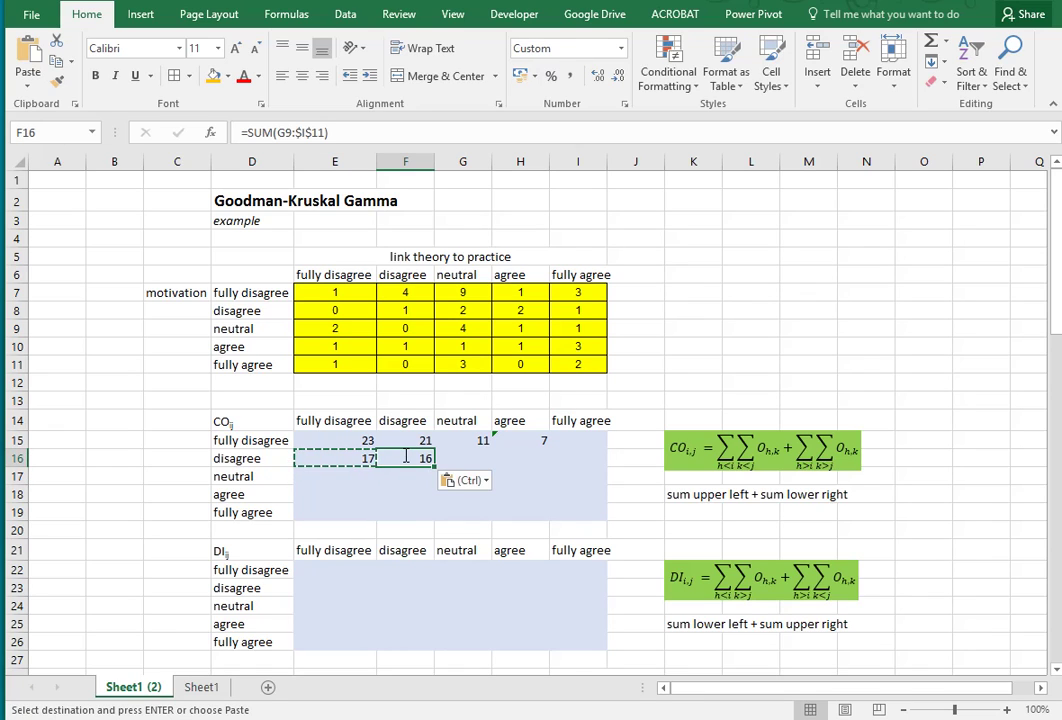
key("F2")
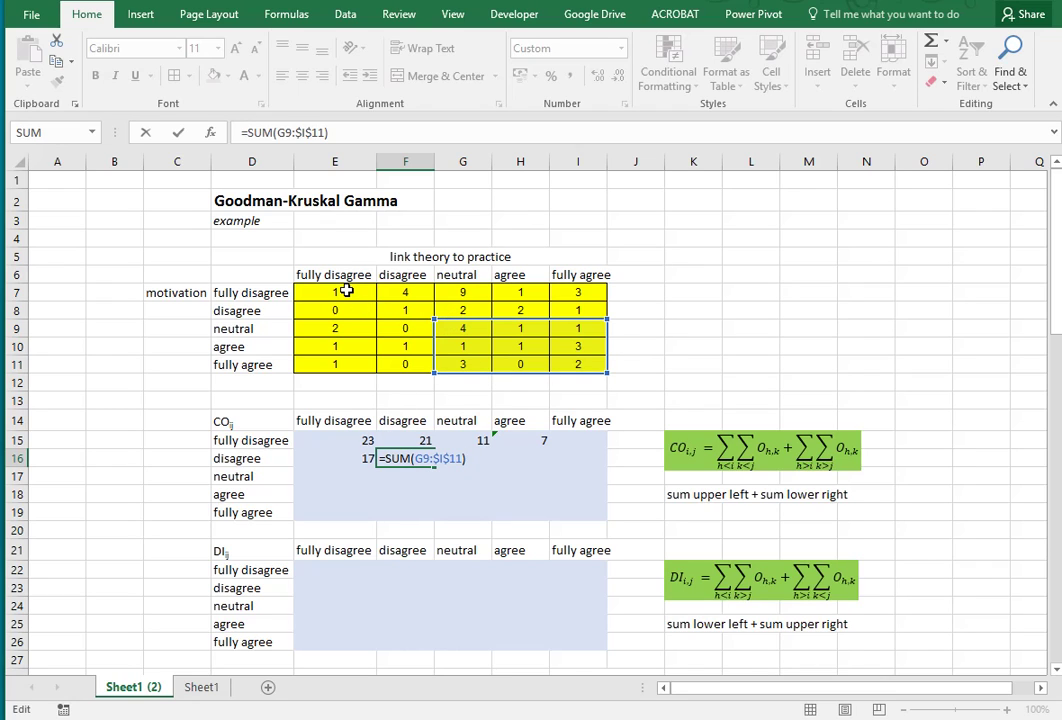
- Append +E7 to F16's lower-right sum formula
type("+")
left_click(346, 290)
key("ctrl+Return")
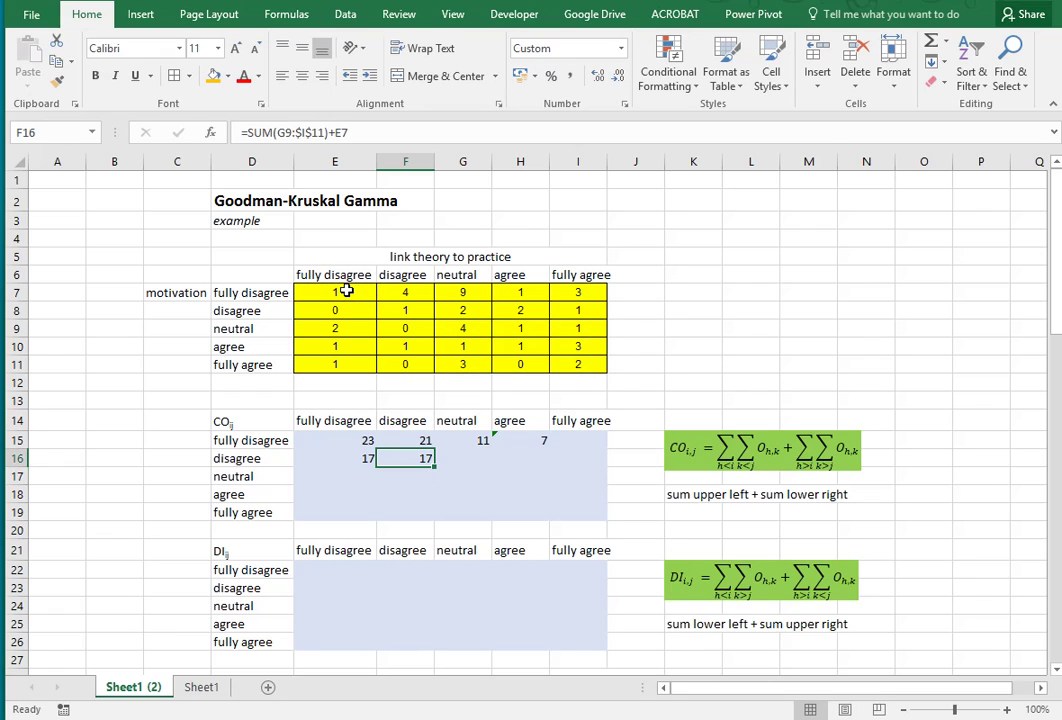
key("Right")
key("Left")
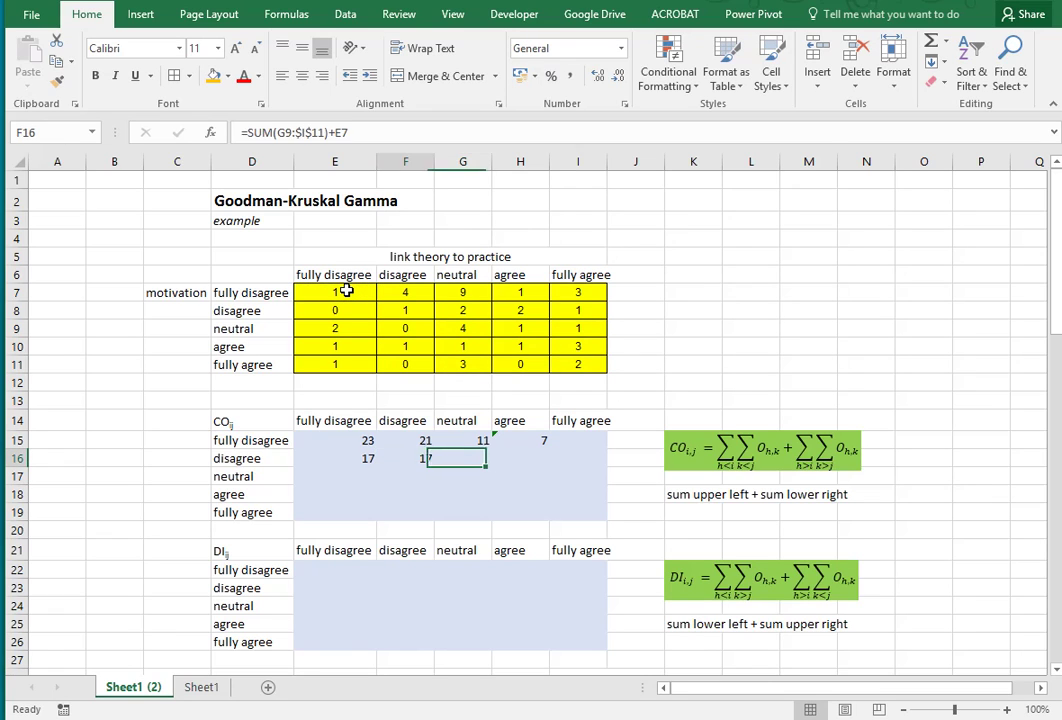
- Copy F16 into G16 and change its added term to SUM($E$7:F7)
key("ctrl+c")
key("Right")
key("ctrl+v")
key("F2")
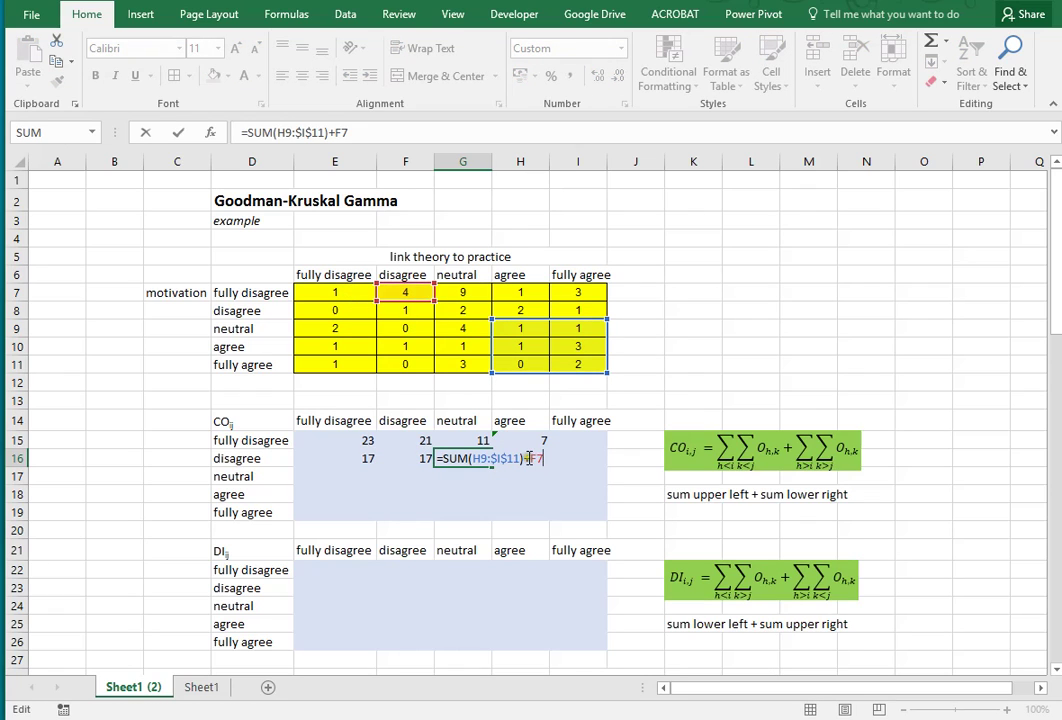
type("sum(")
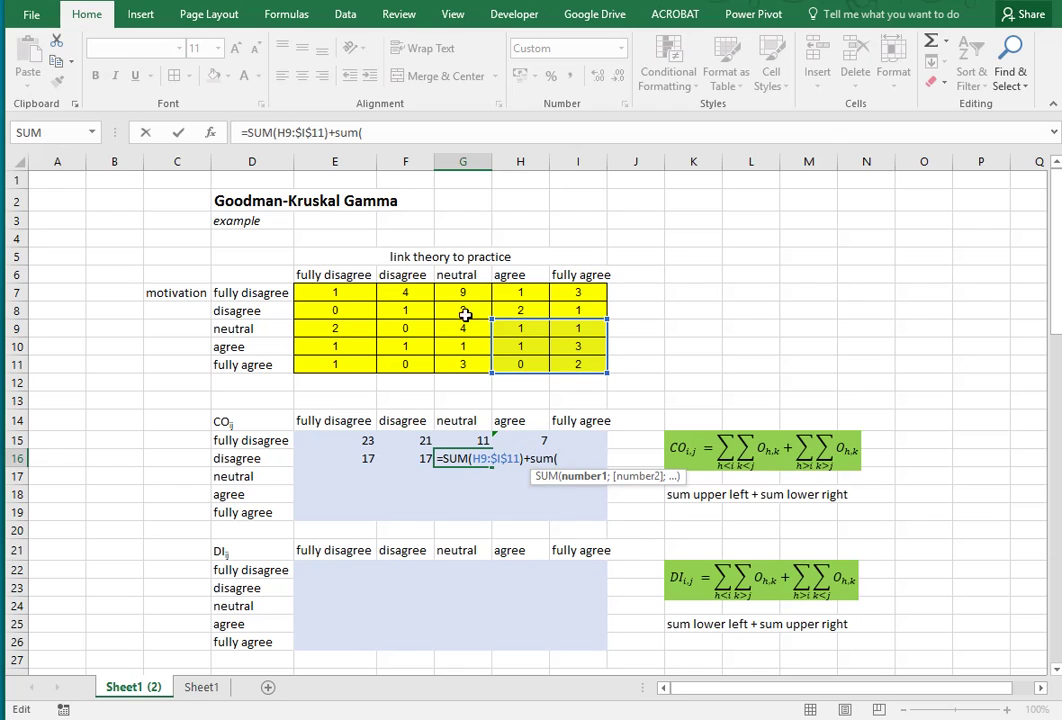
left_click_drag(410, 295, 350, 295)
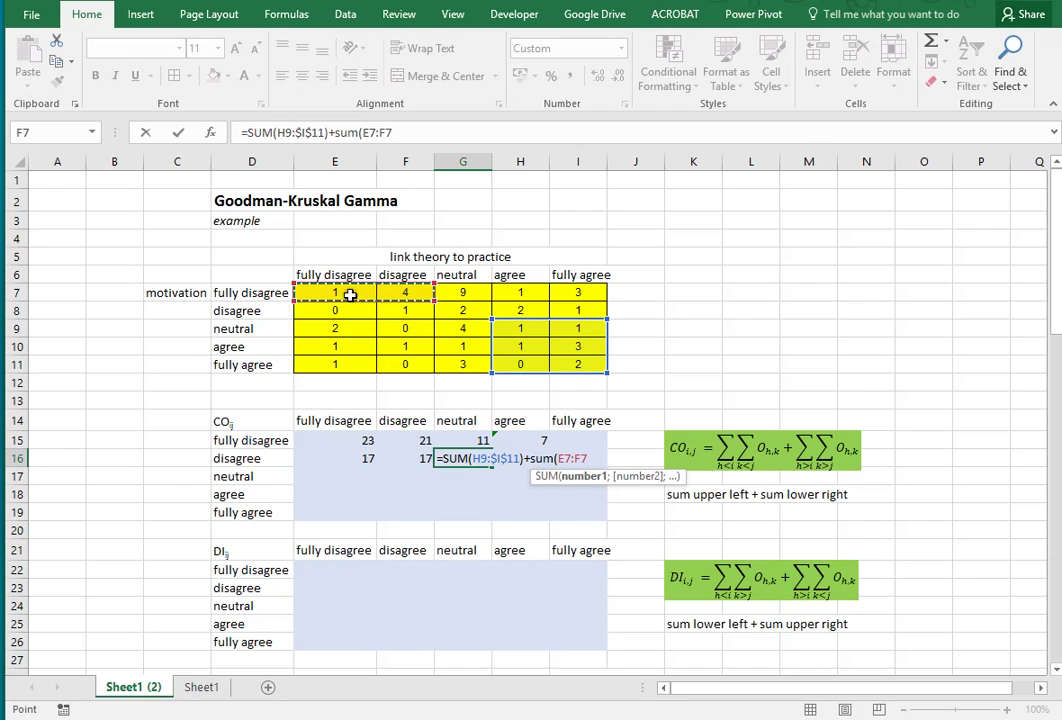
type(")")
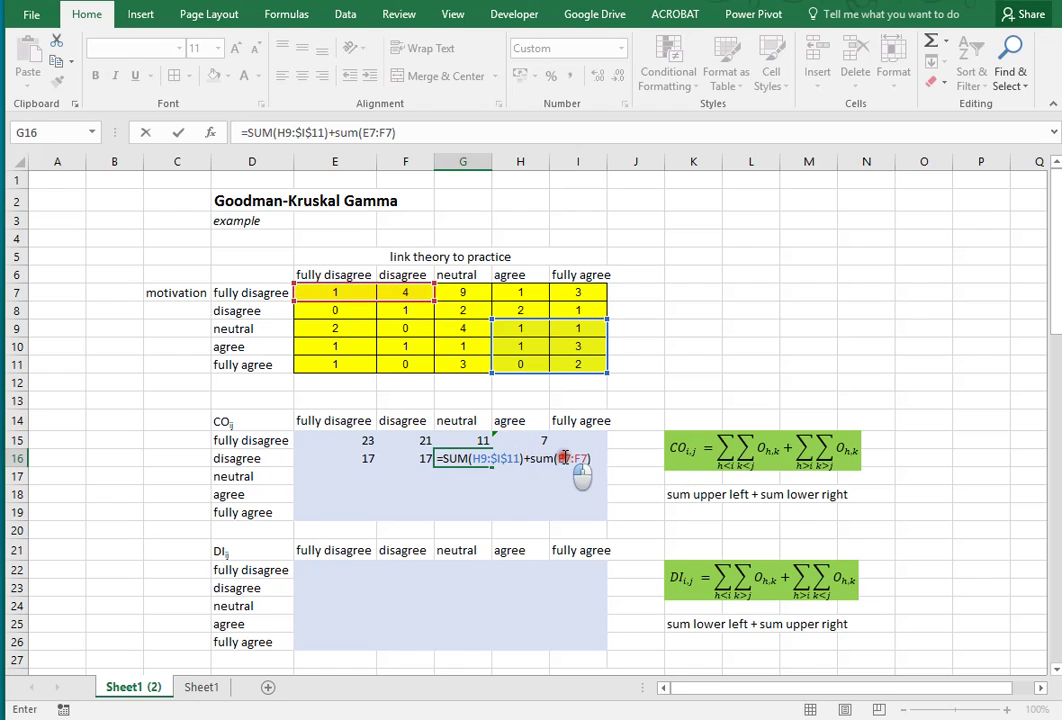
left_click(565, 457)
key("F4")
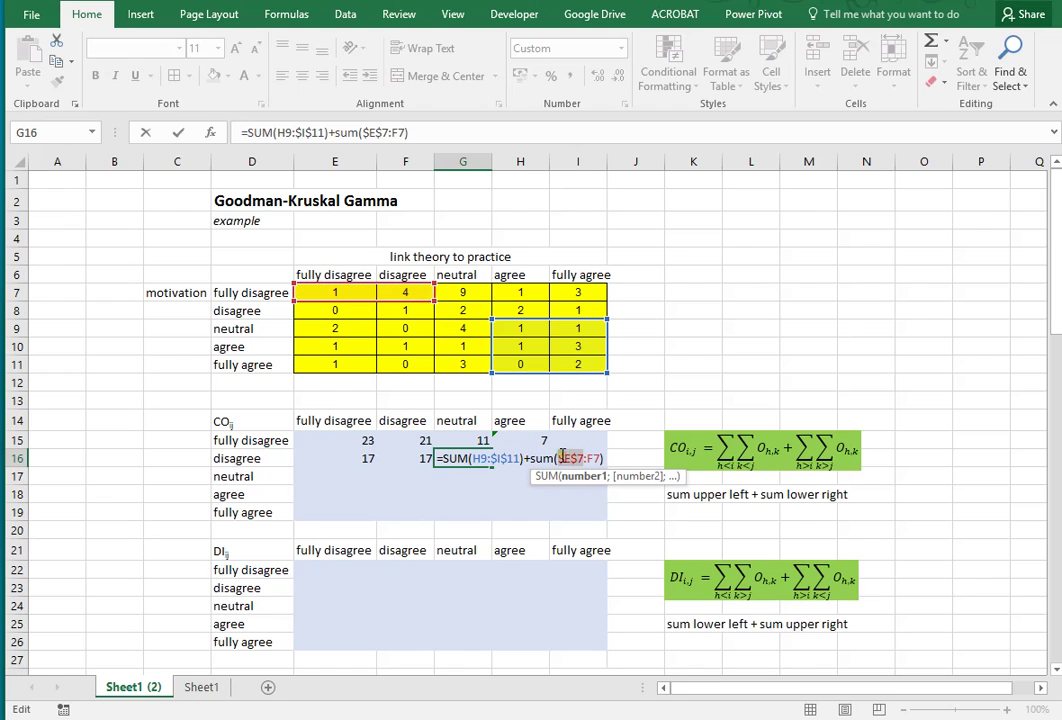
key("ctrl+Return")
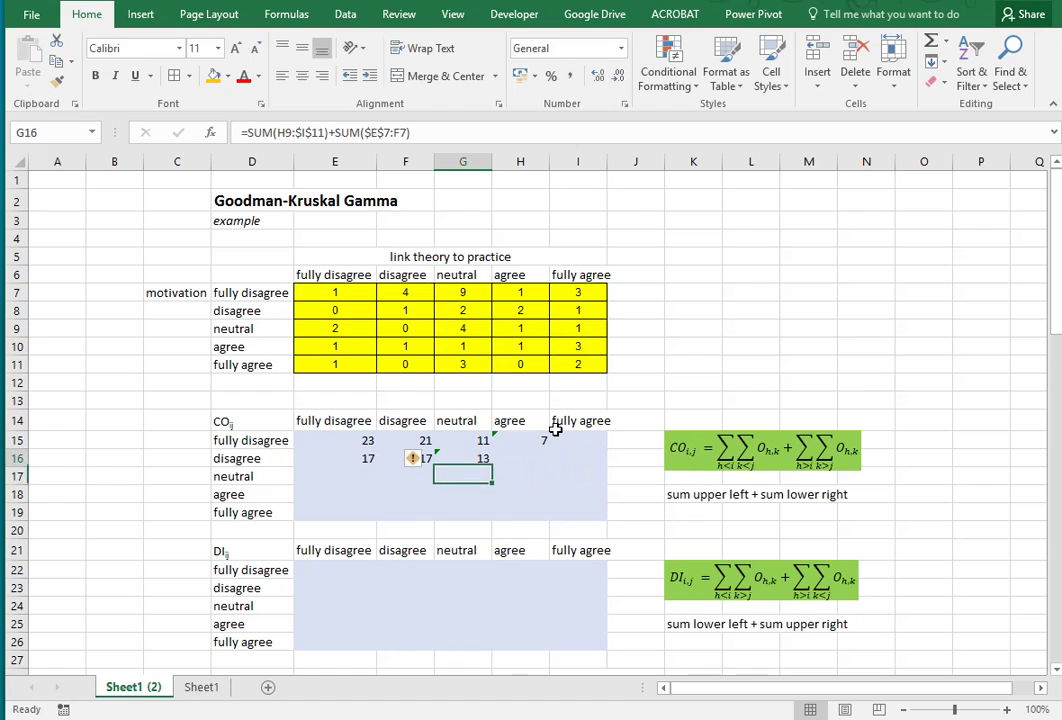
- Copy G16's formula into H16 and I16, deleting I16's empty lower-right SUM
key("ctrl+c")
key("Right")
key("ctrl+v")
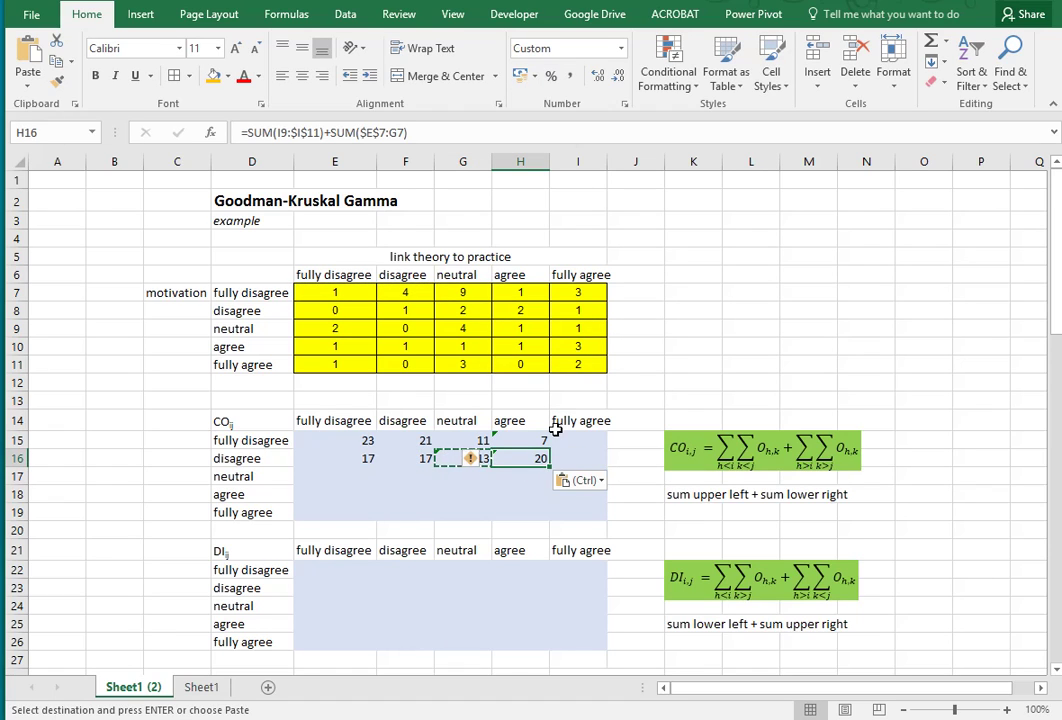
key("F2")
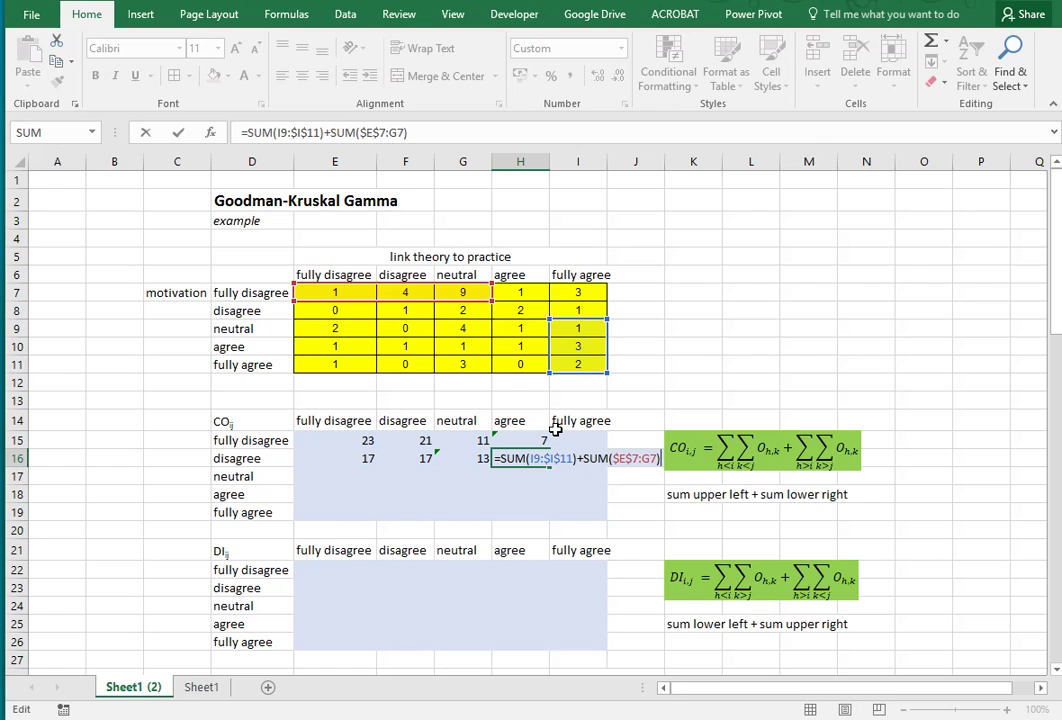
key("Escape")
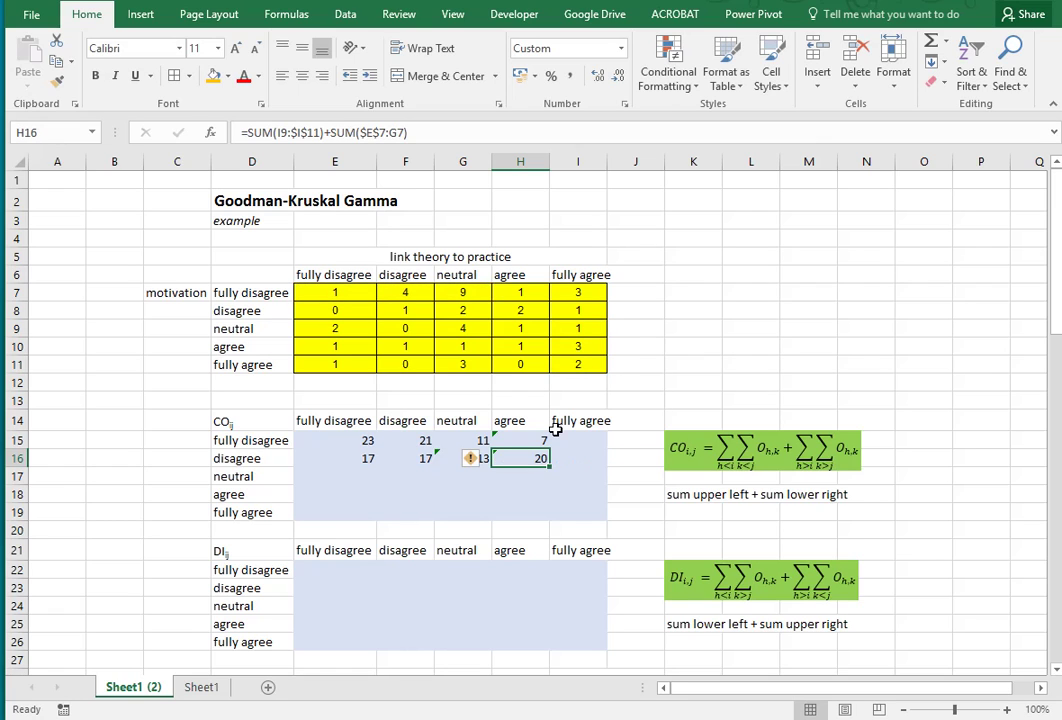
key("ctrl+c")
key("Right")
key("ctrl+v")
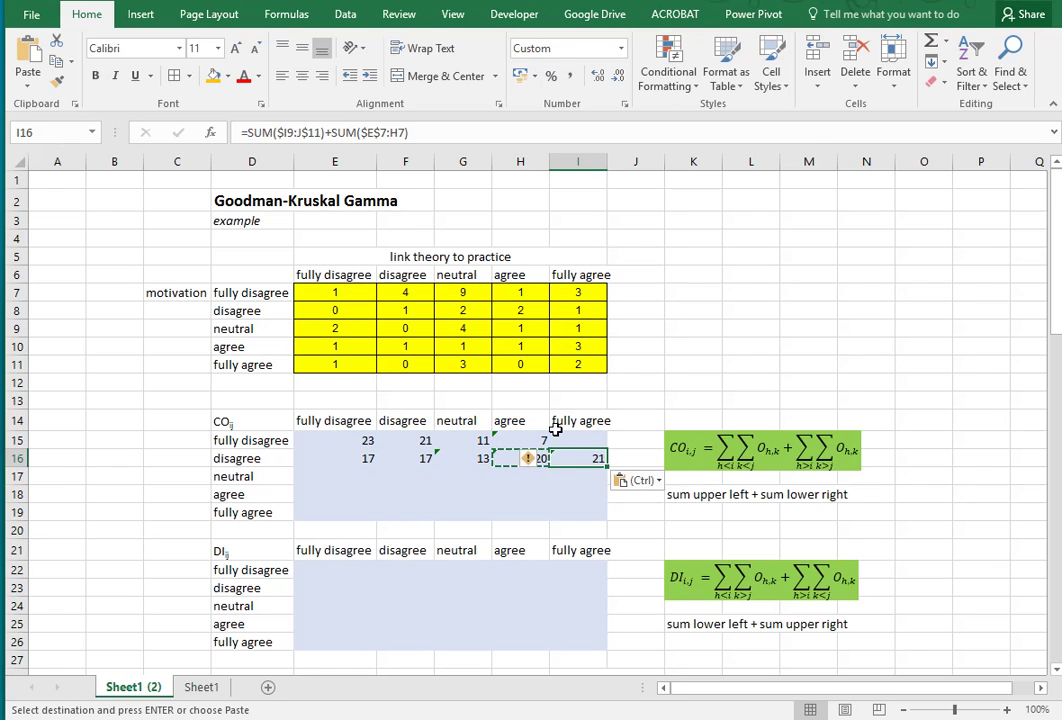
key("F2")
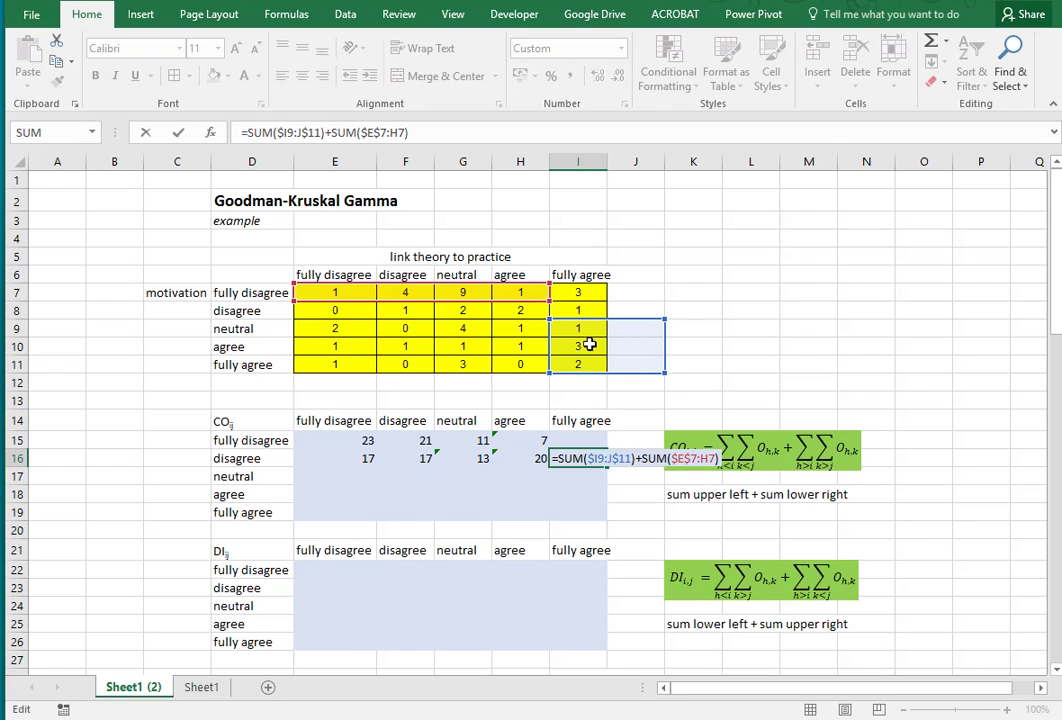
left_click_drag(560, 458, 640, 491)
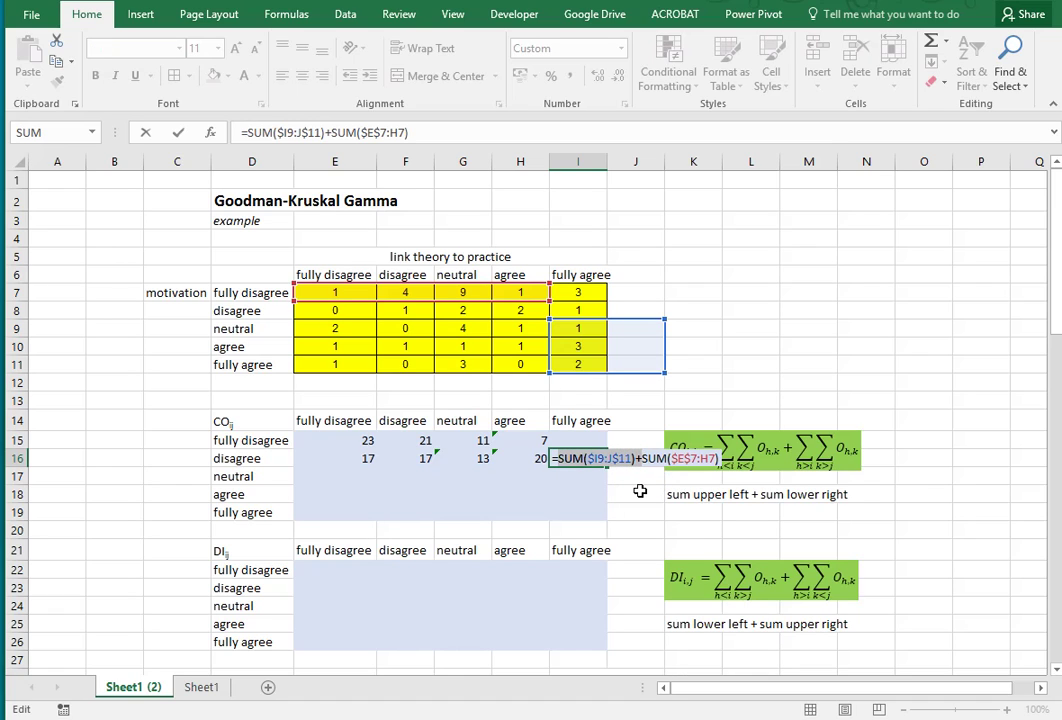
key("Delete")
key("Return")
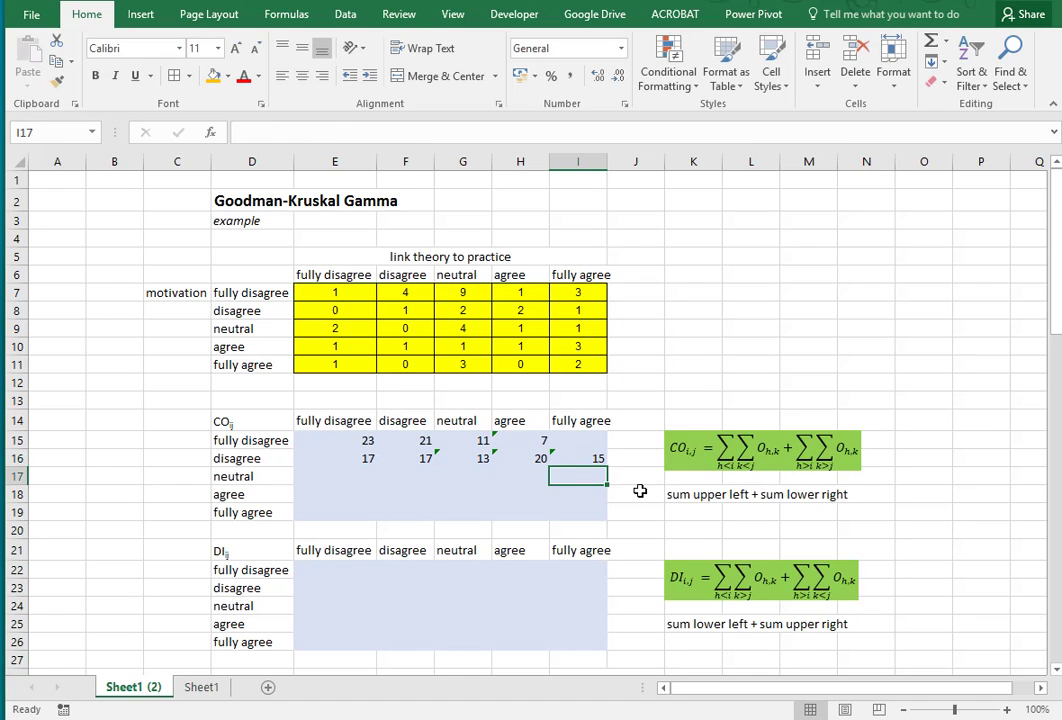
- Copy the E16 formula down into E17 and E18, giving 11 and 5
left_click(350, 477)
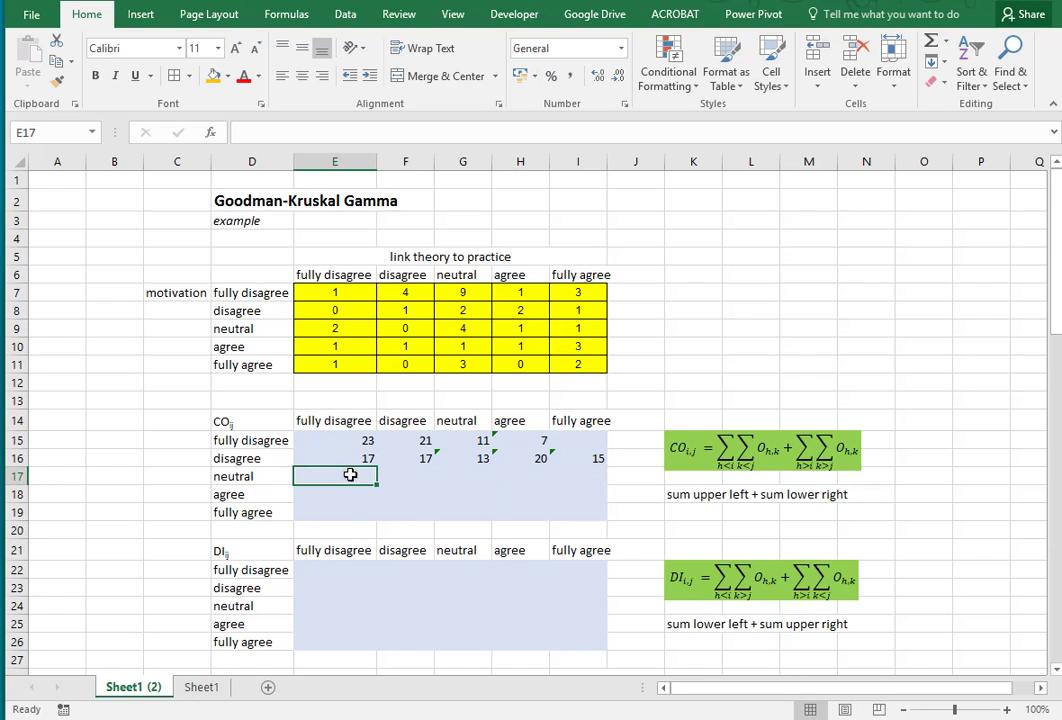
key("Up")
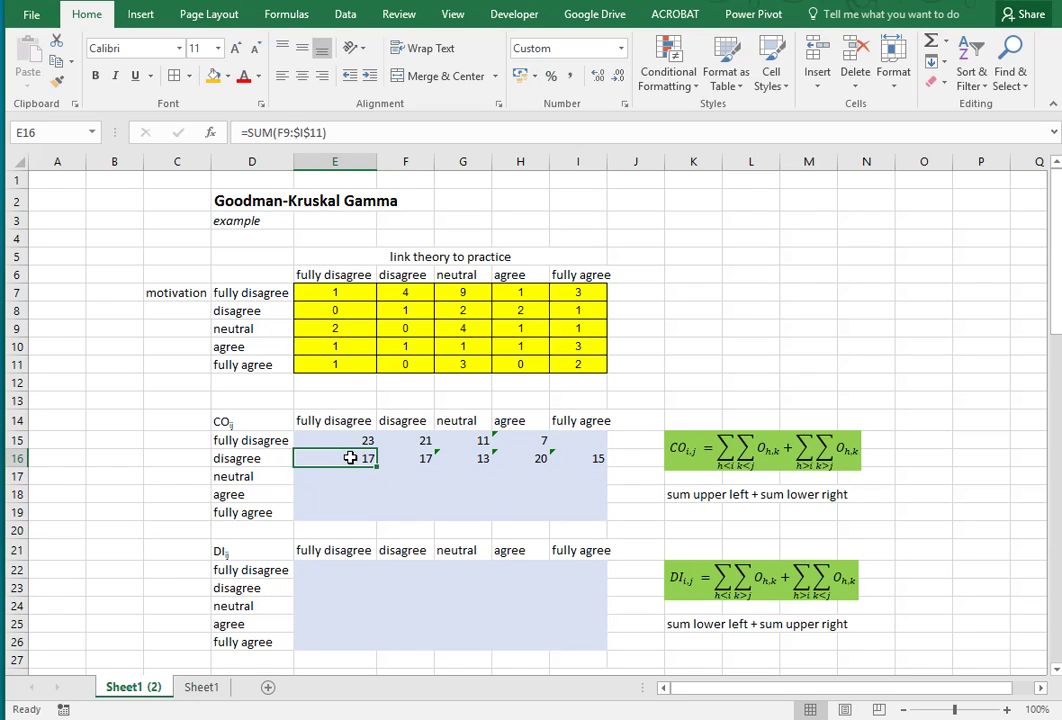
double_click(350, 458)
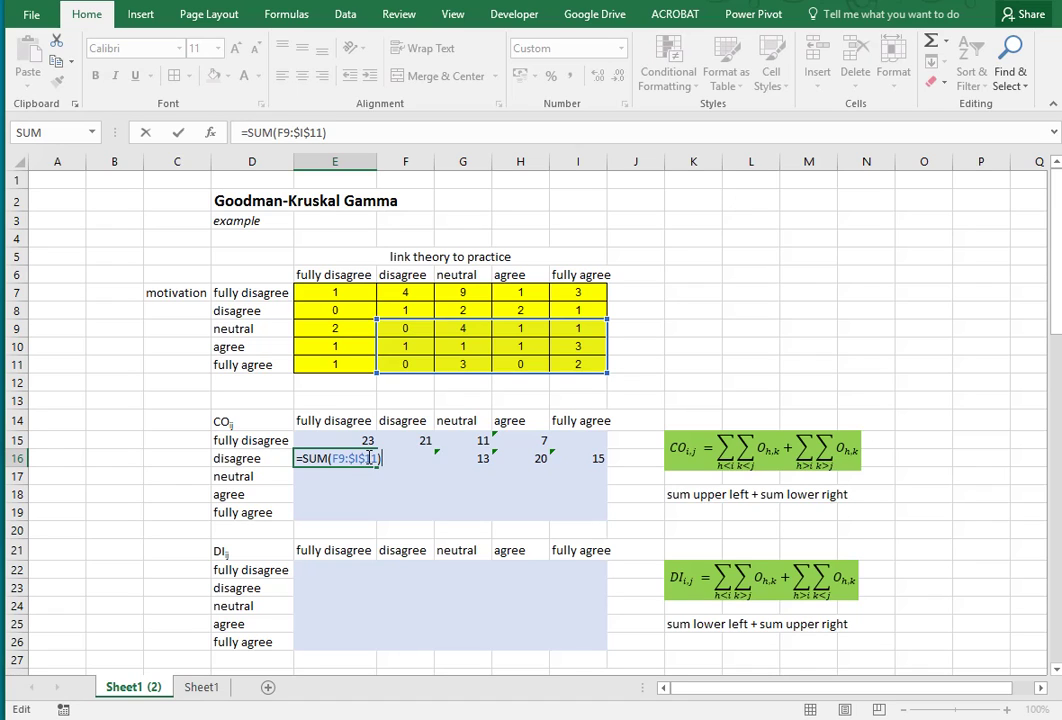
key("Escape")
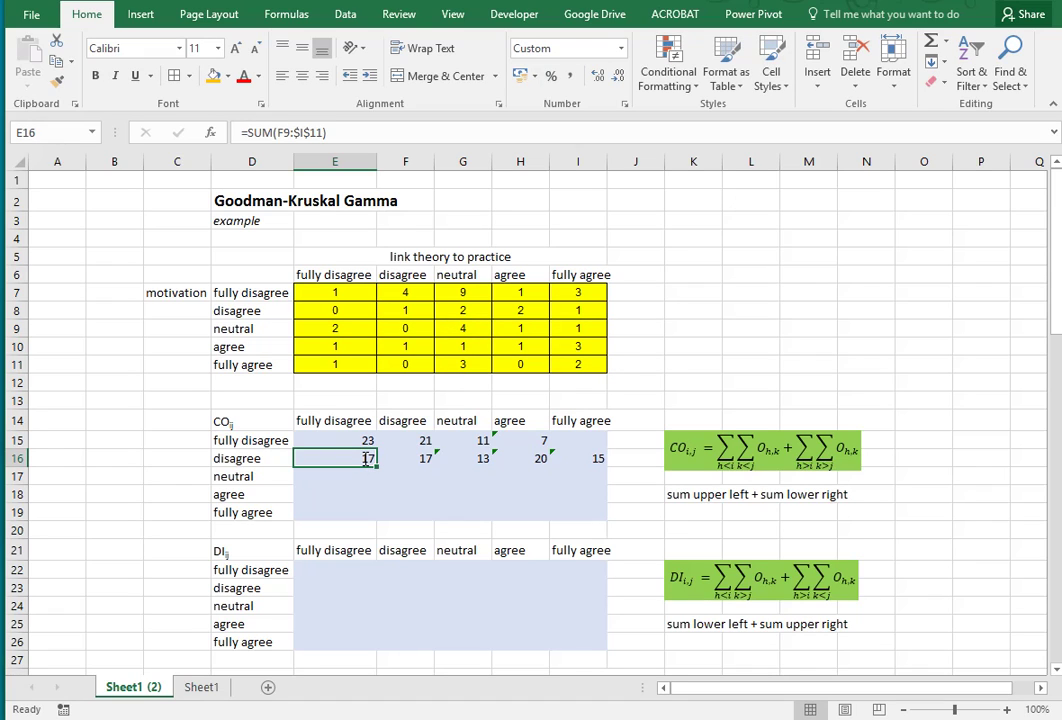
key("ctrl+c")
key("Down")
key("ctrl+v")
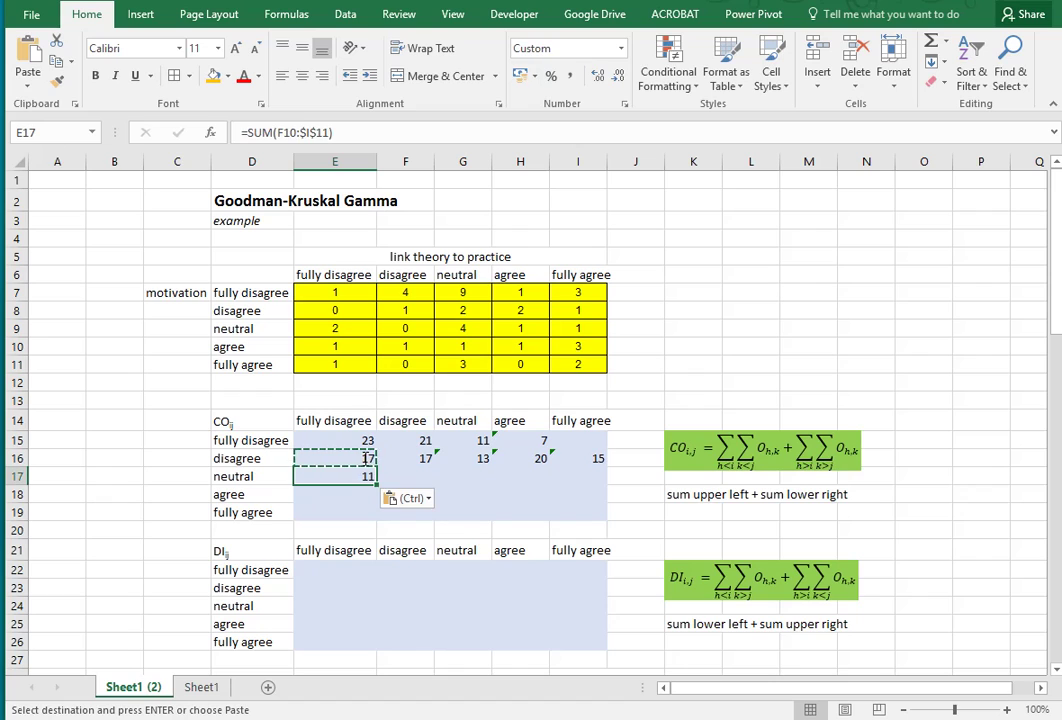
key("Escape")
key("F2")
key("Escape")
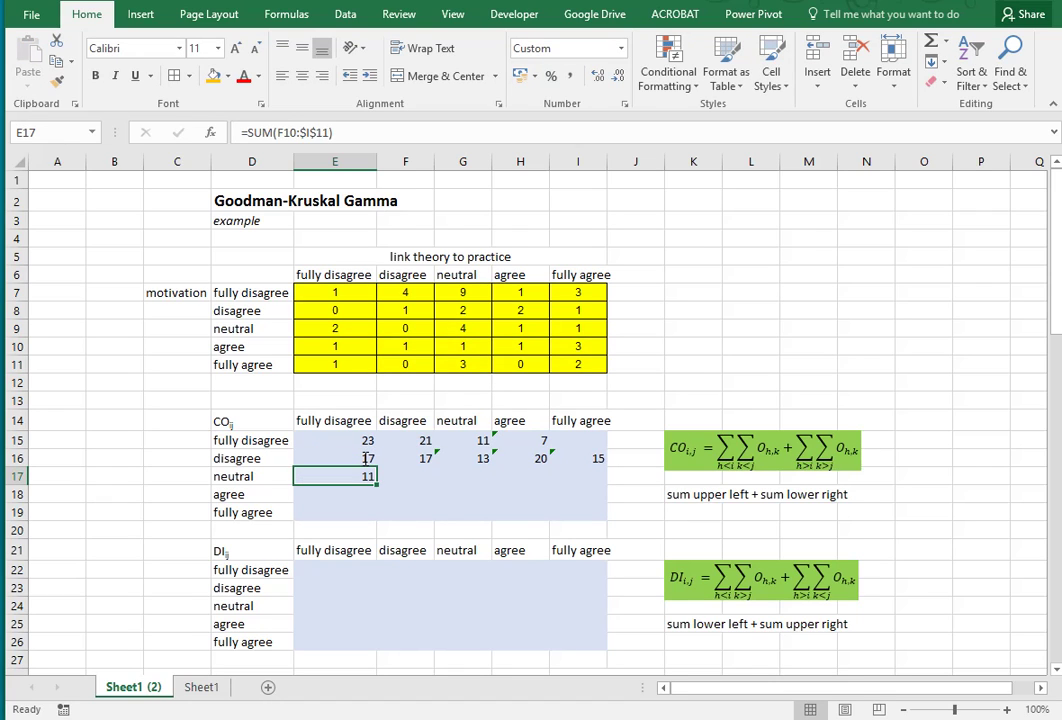
key("ctrl+c")
key("Down")
key("ctrl+v")
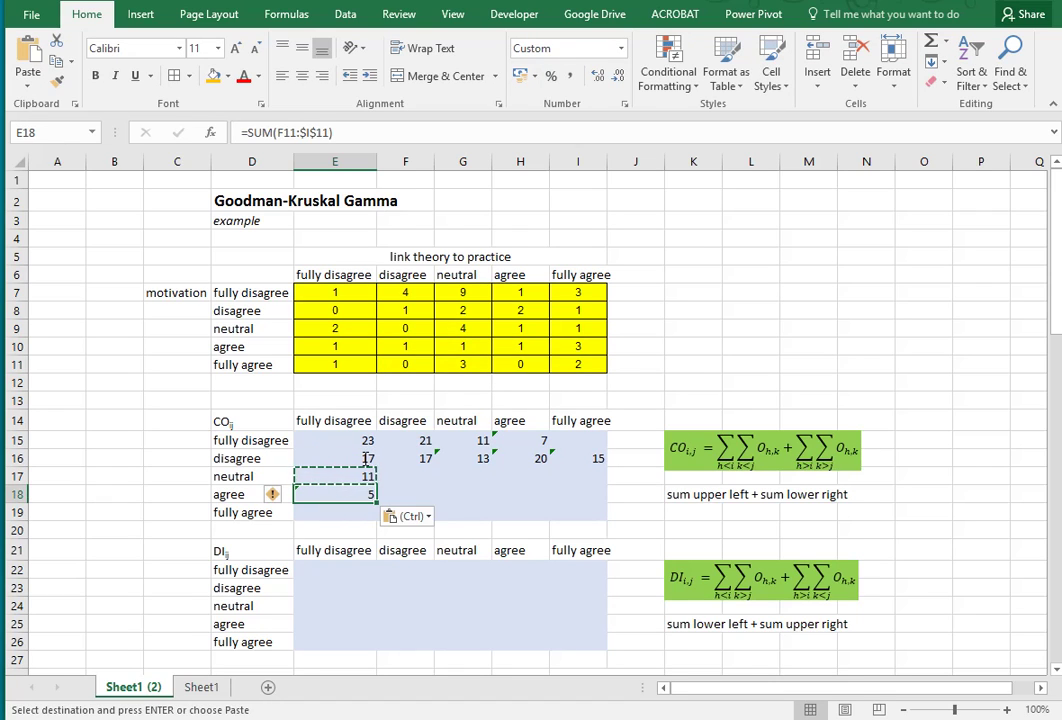
key("F2")
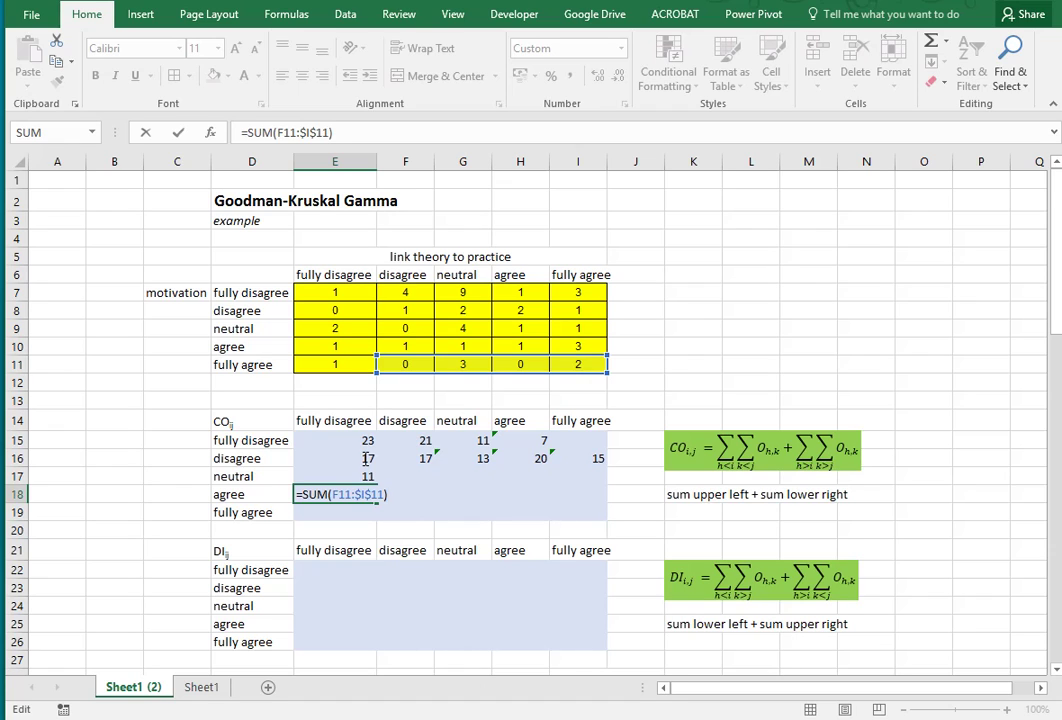
key("Escape")
- Copy E17 into F17 and add +SUM(E7:E8) to it, giving 11
left_click(358, 476)
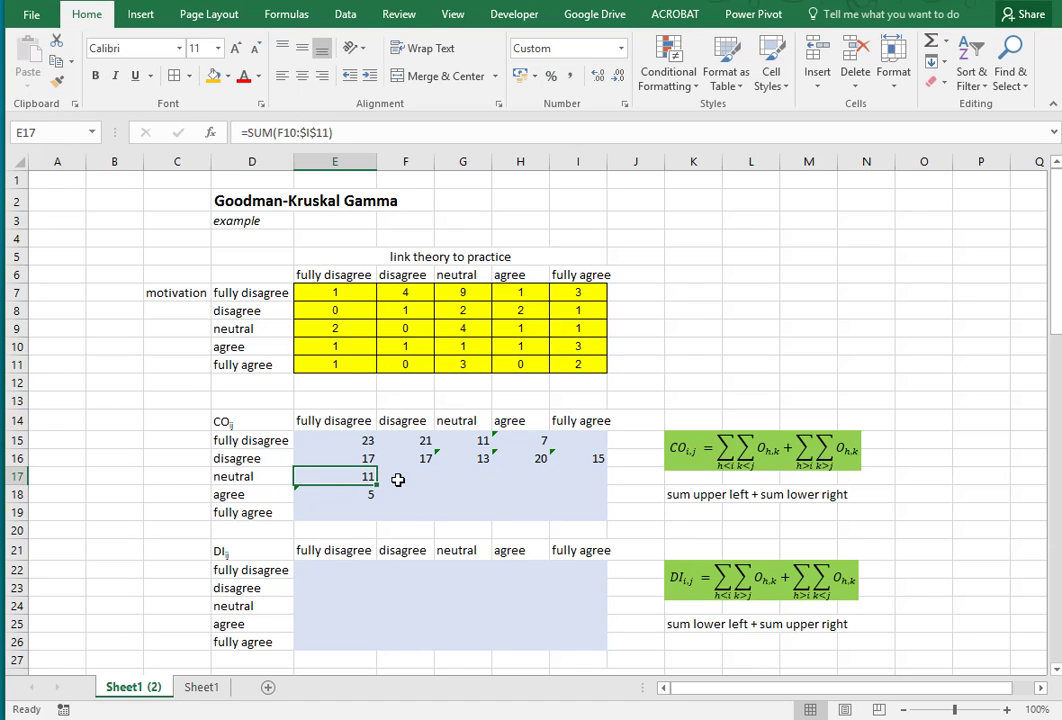
key("ctrl+c")
left_click(405, 476)
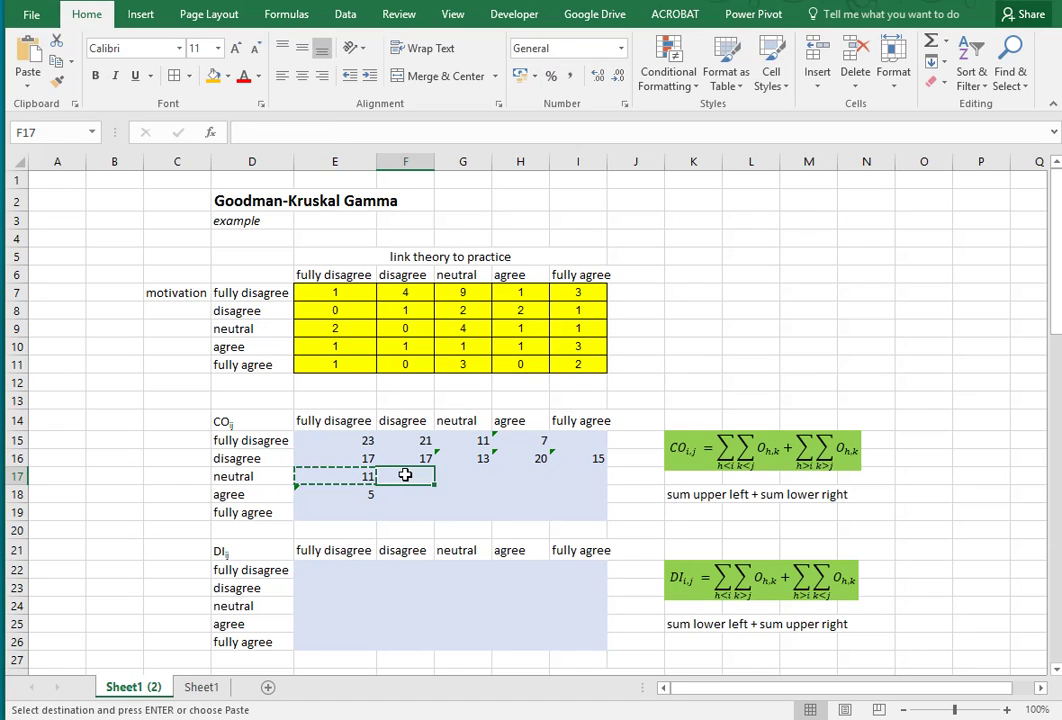
key("ctrl+v")
double_click(405, 476)
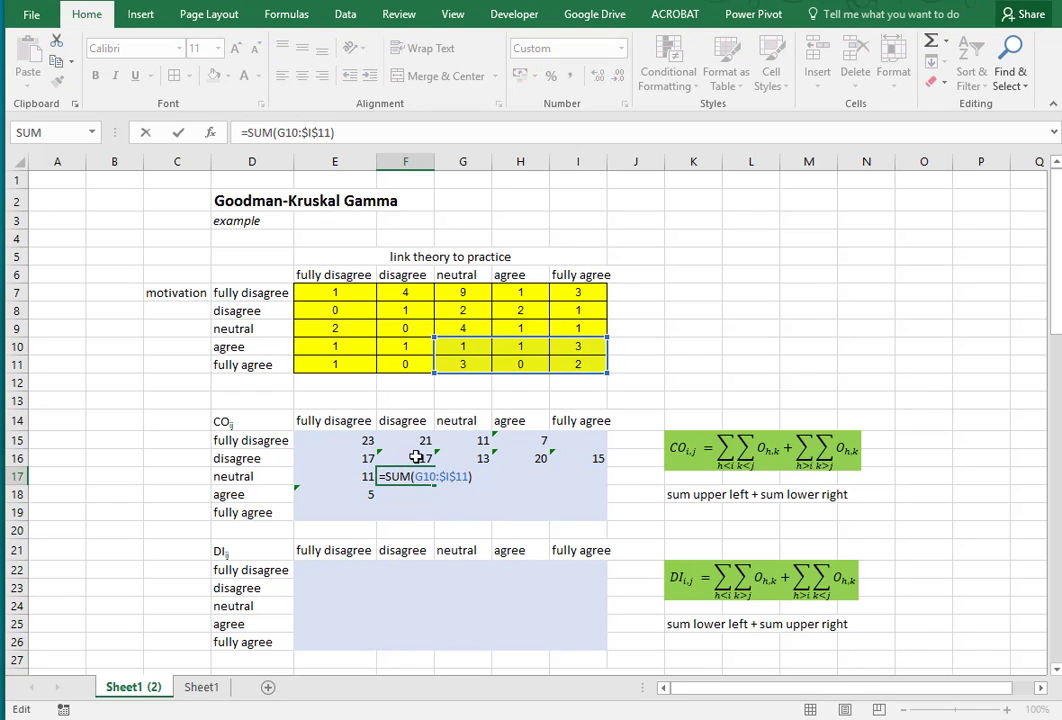
type("+sum(")
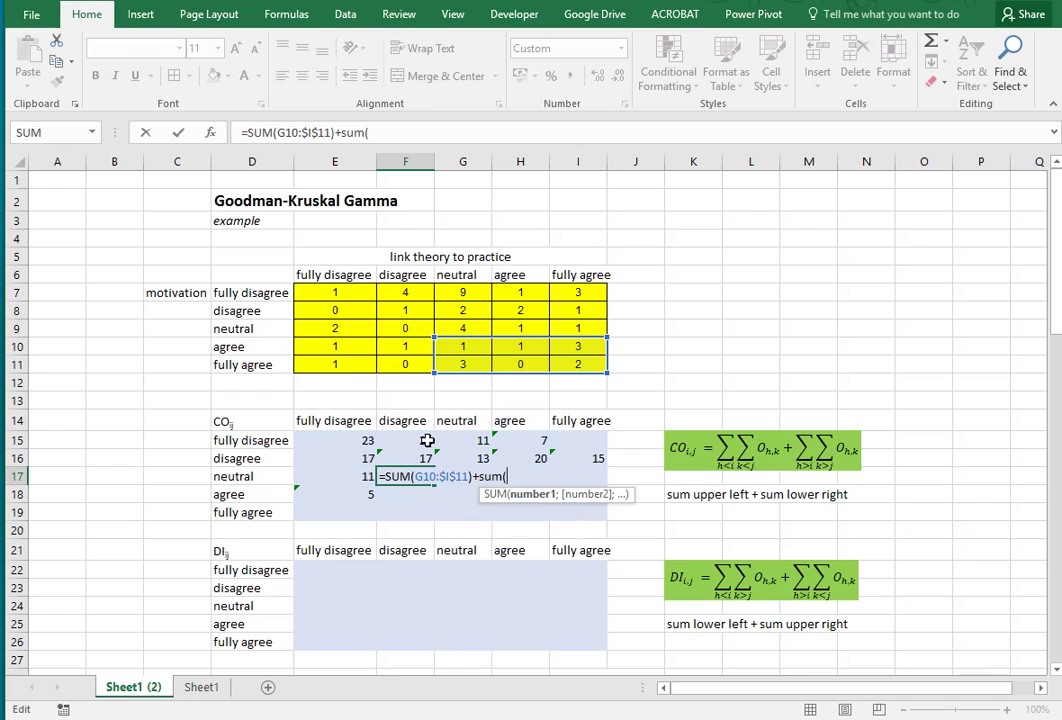
left_click_drag(351, 308, 352, 290)
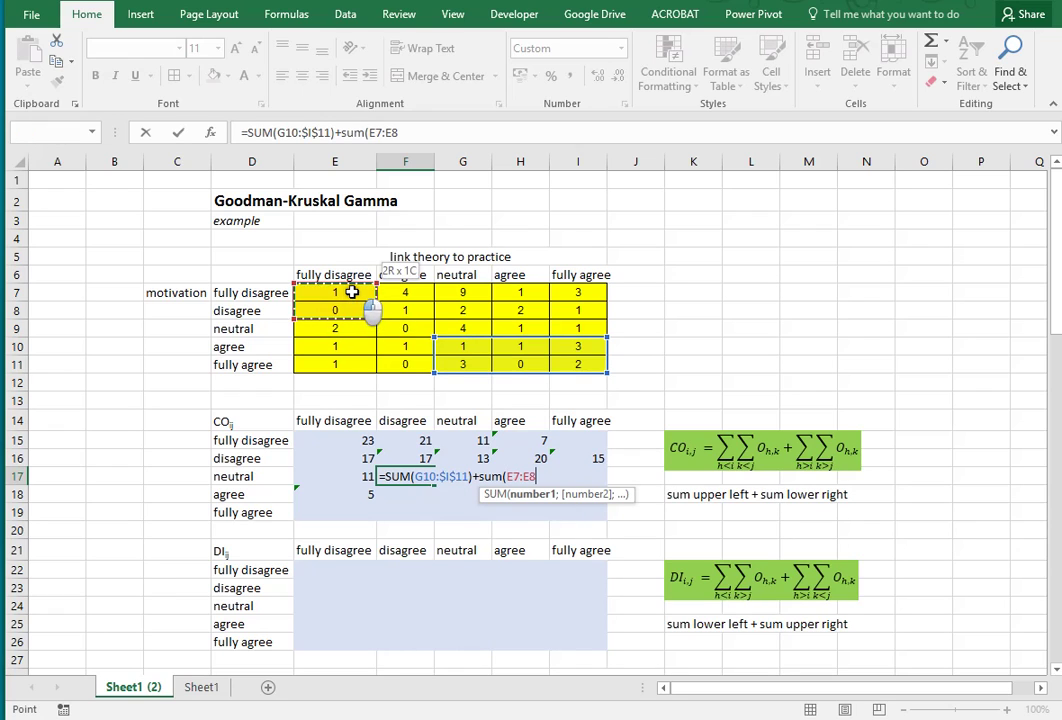
key("Return")
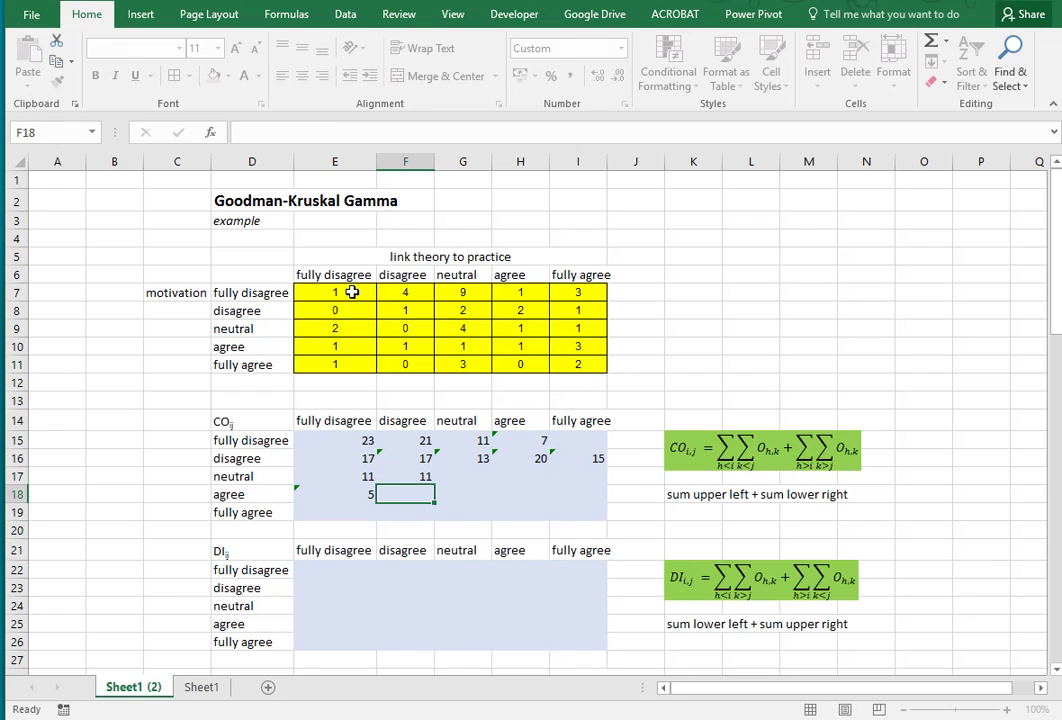
- Copy F17 into G17 and H17, widening the upper-left sums to E7:F8 and E7:G8
key("Up")
key("ctrl+c")
key("Right")
key("ctrl+v")
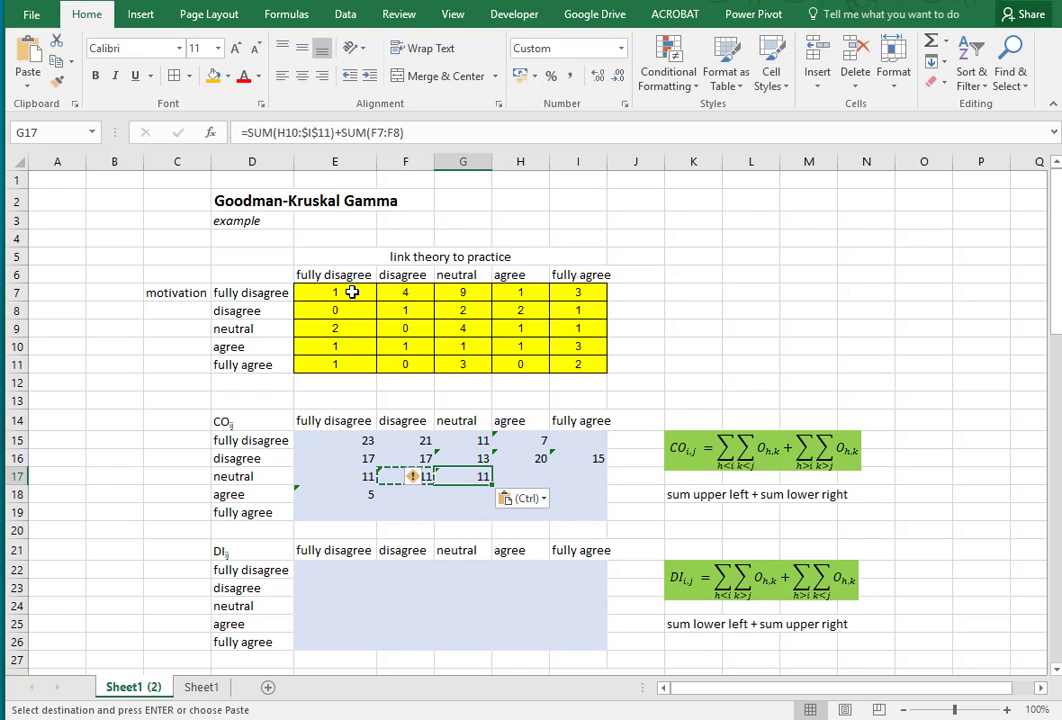
key("F2")
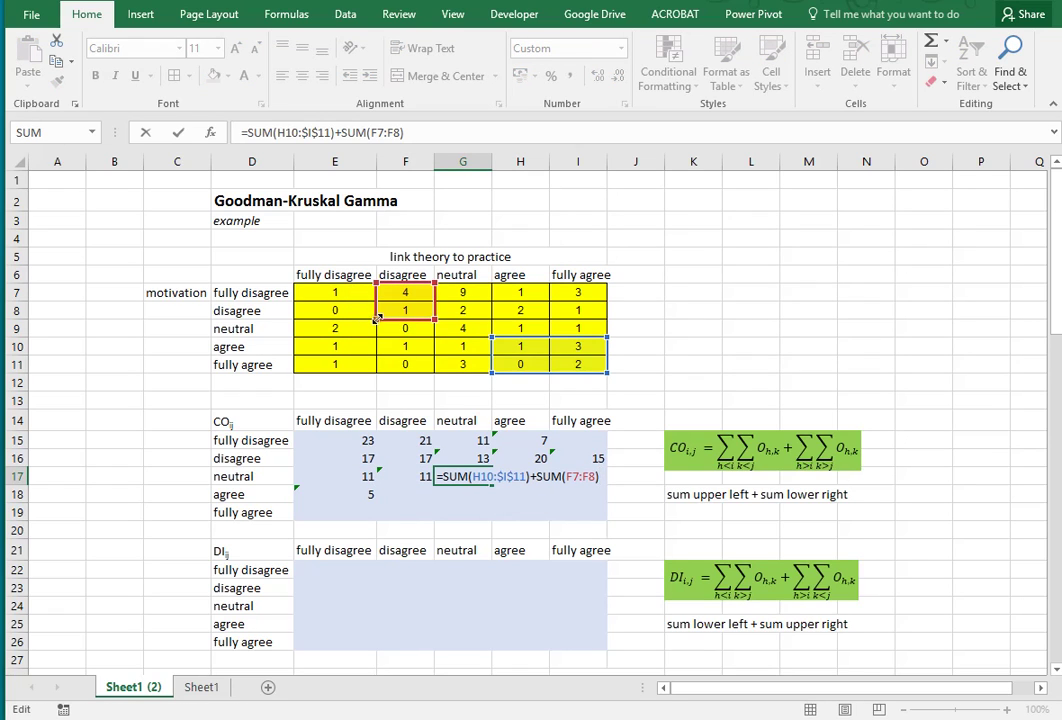
left_click_drag(378, 318, 331, 319)
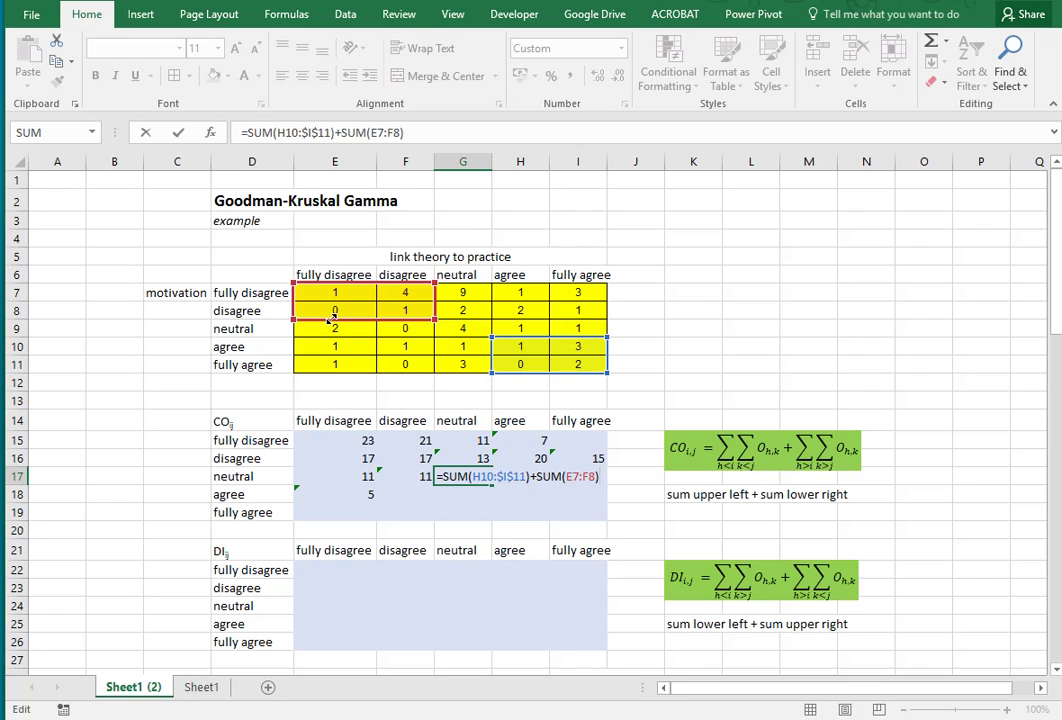
key("ctrl+Return")
key("ctrl+c")
key("Right")
key("ctrl+v")
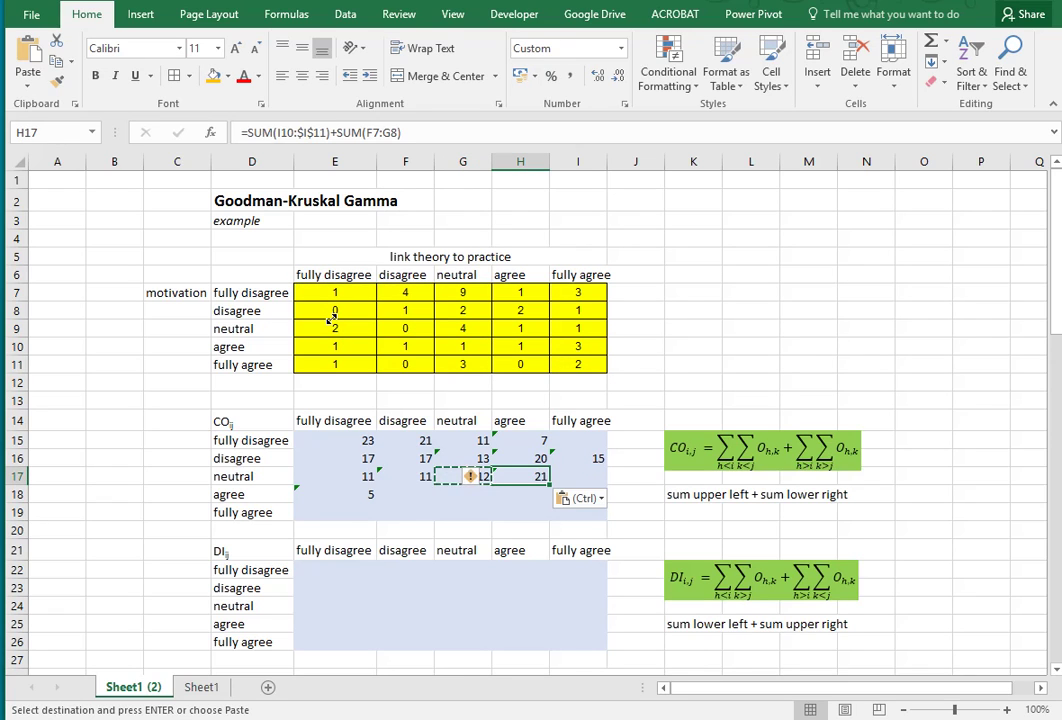
key("F2")
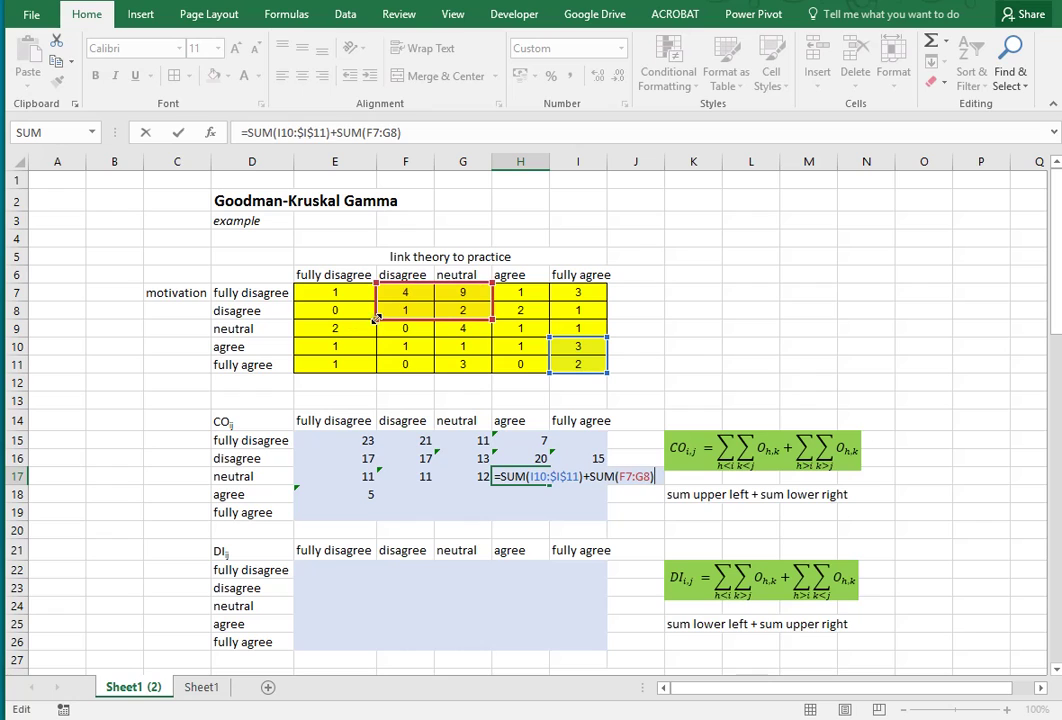
left_click_drag(377, 318, 335, 313)
key("Return")
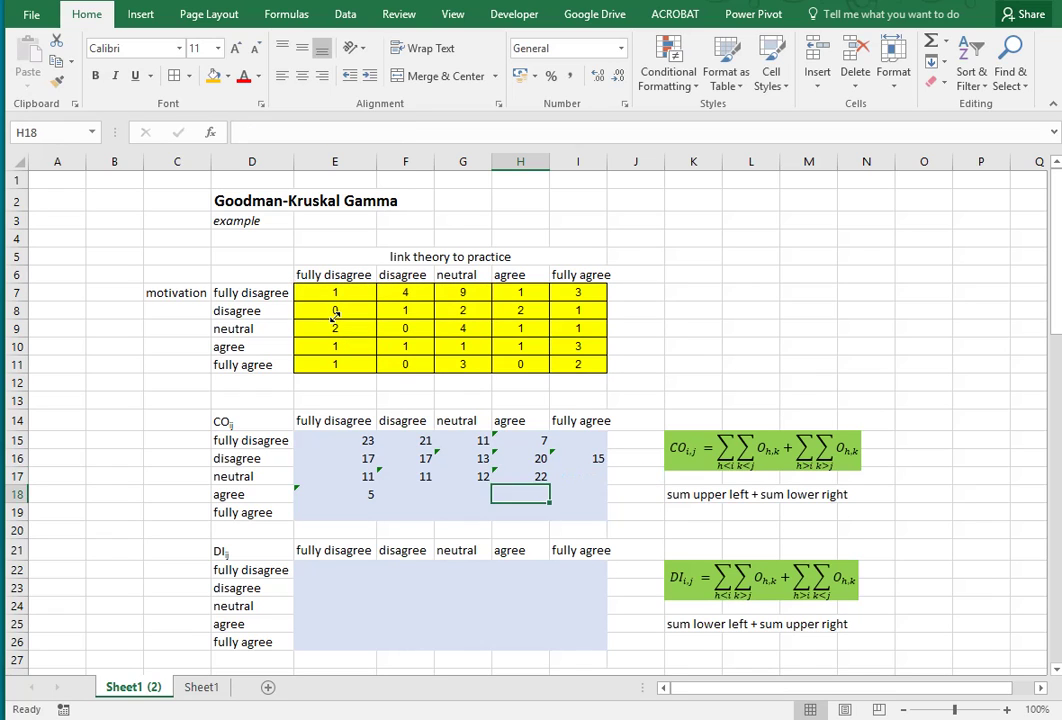
- Replace I17's formula with a copy of I16's formula, giving 20
key("Up")
key("ctrl+c")
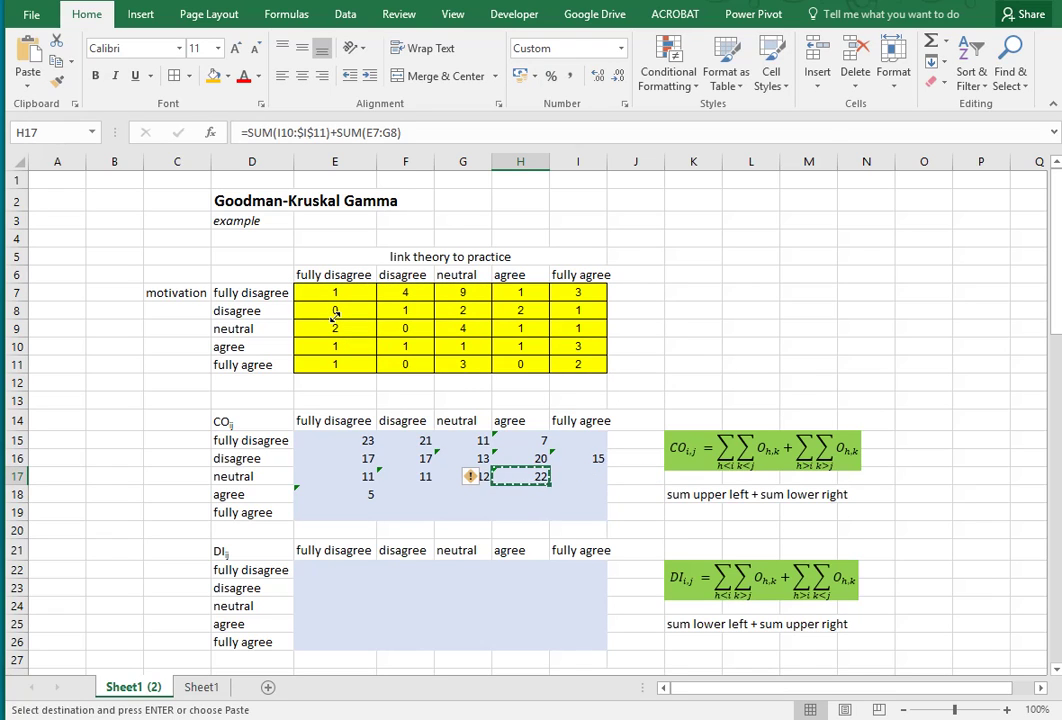
key("Right")
key("ctrl+v")
key("F2")
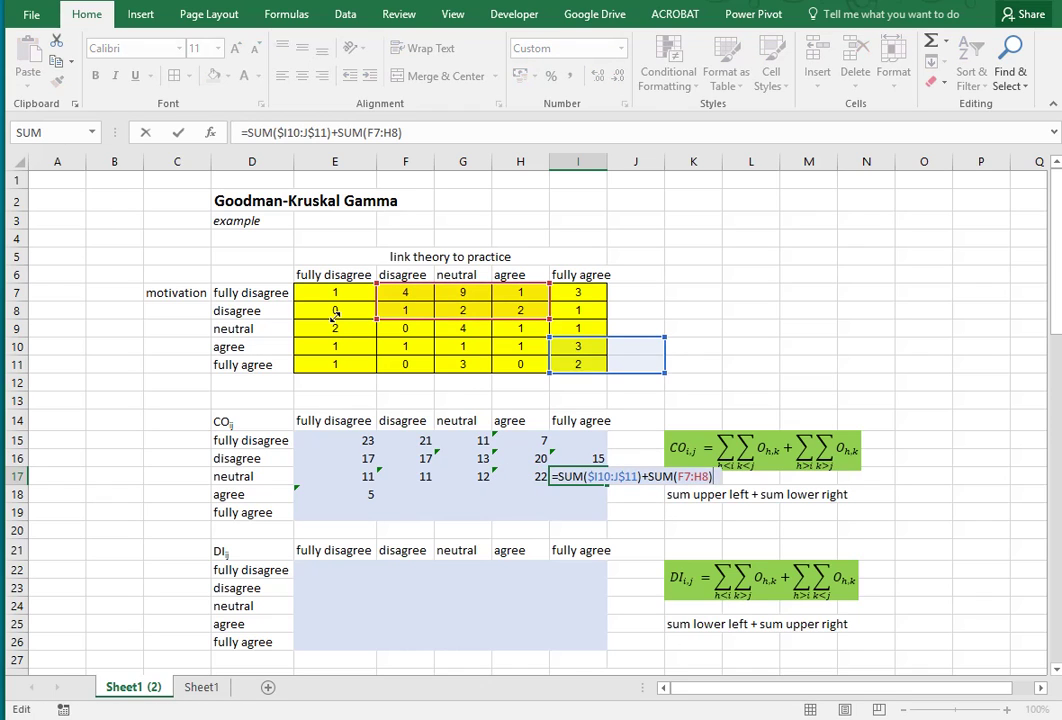
key("Escape")
key("Up")
key("ctrl+c")
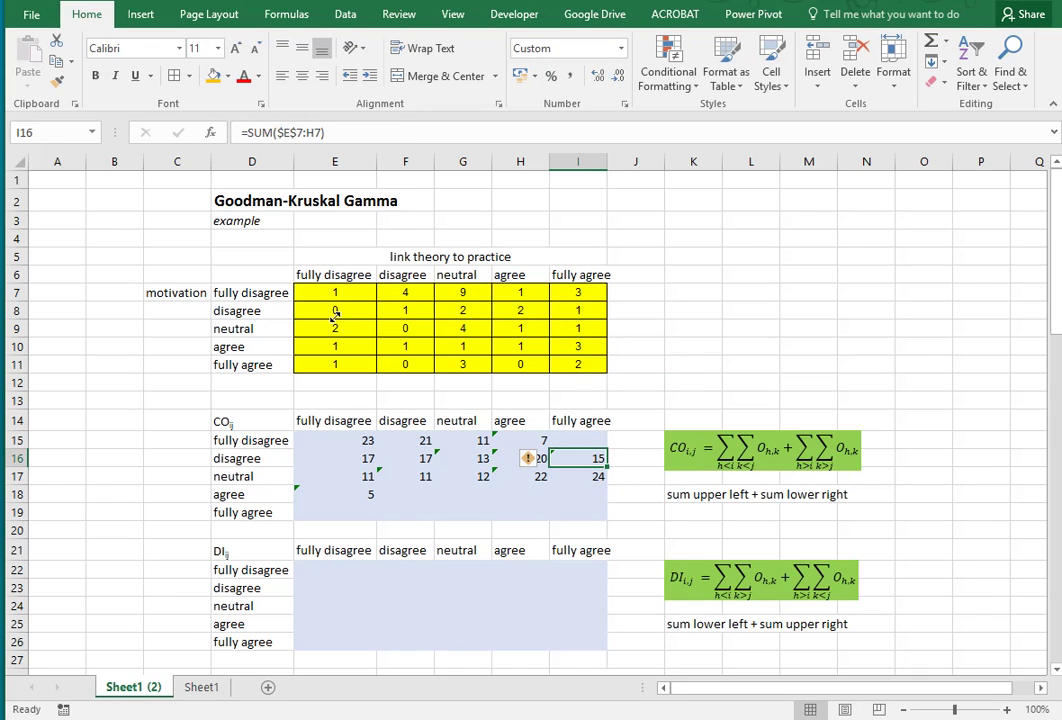
key("Down")
key("ctrl+v")
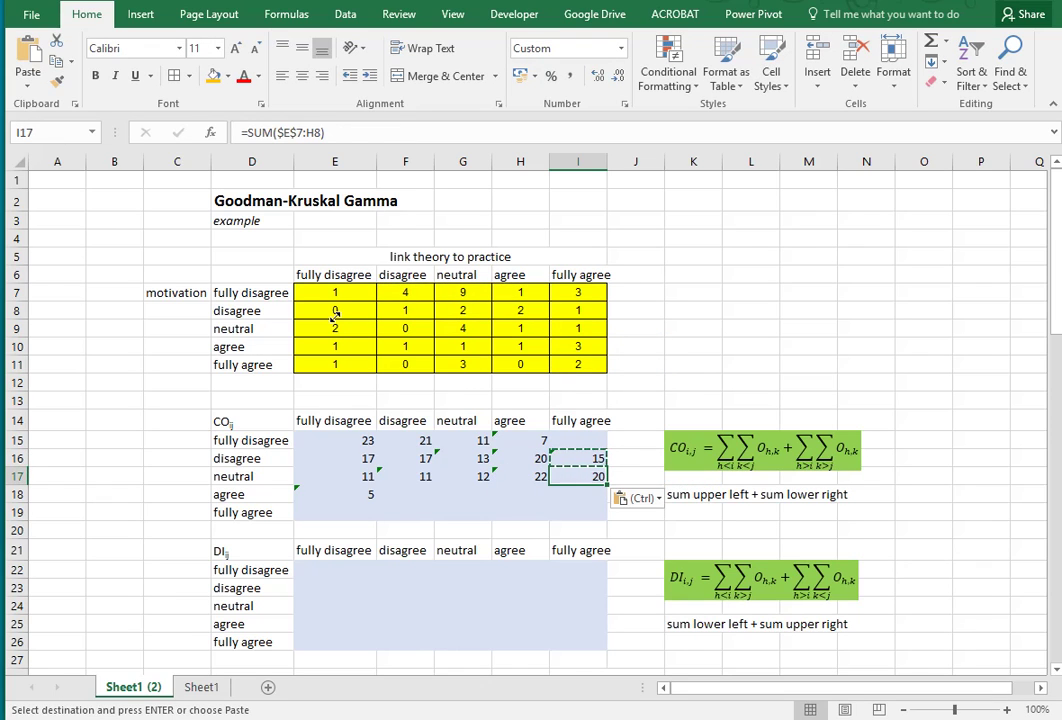
key("F2")
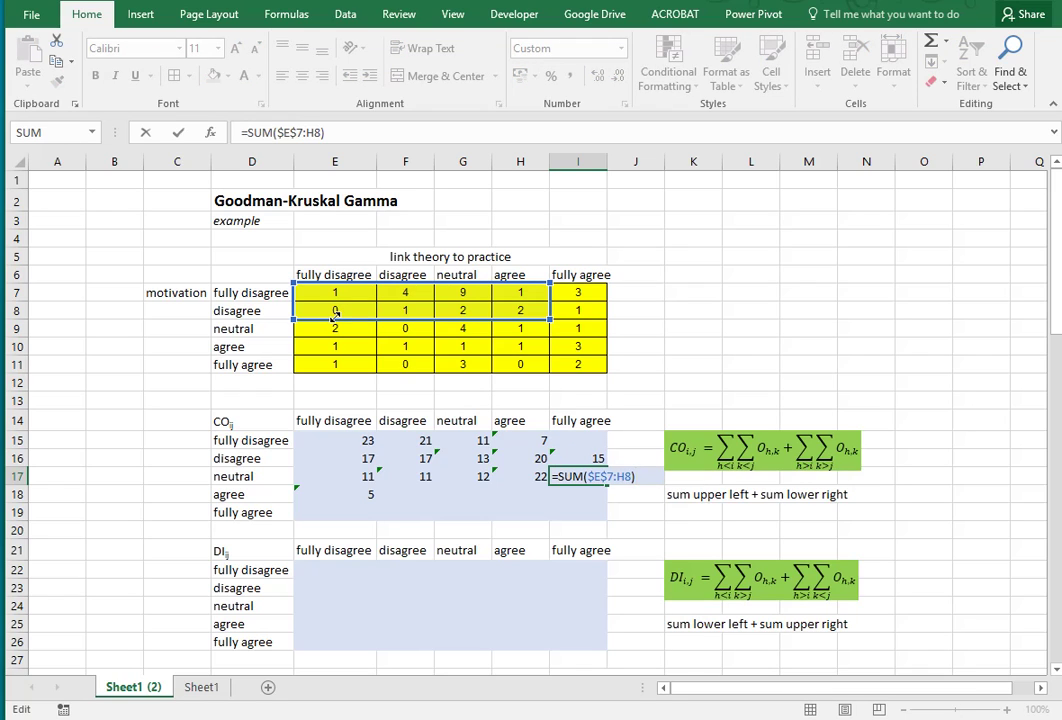
key("Return")
- Copy the I17 formula down into I18 and I19, giving 27 and 31
key("Up")
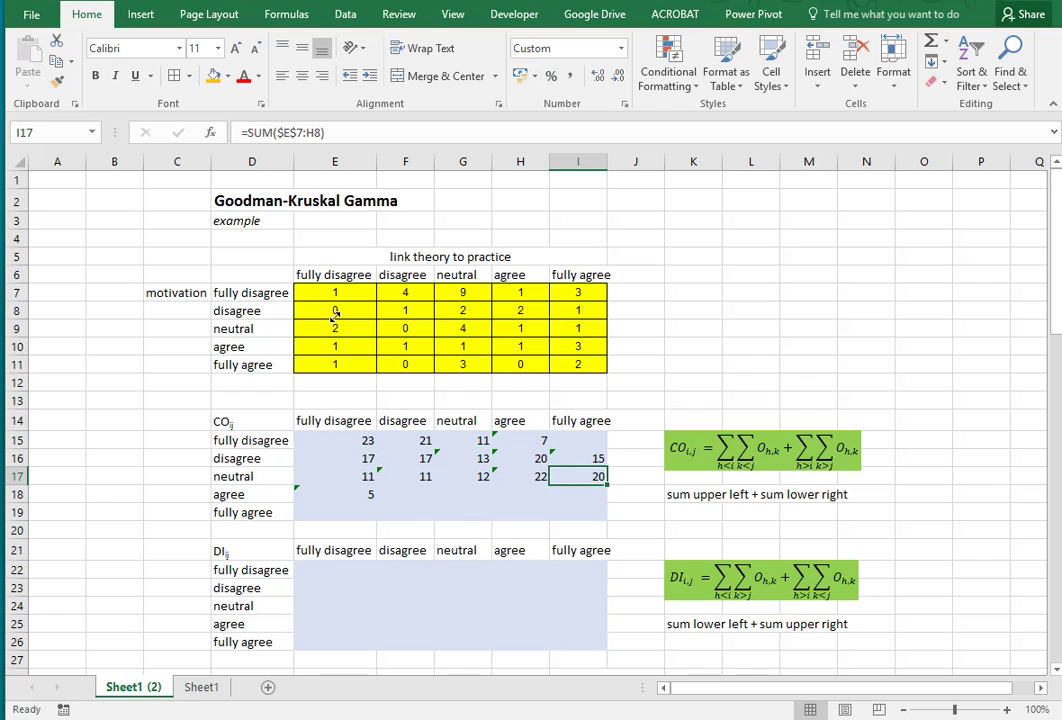
key("ctrl+c")
key("shift+Down")
key("shift+Down")
key("ctrl+v")
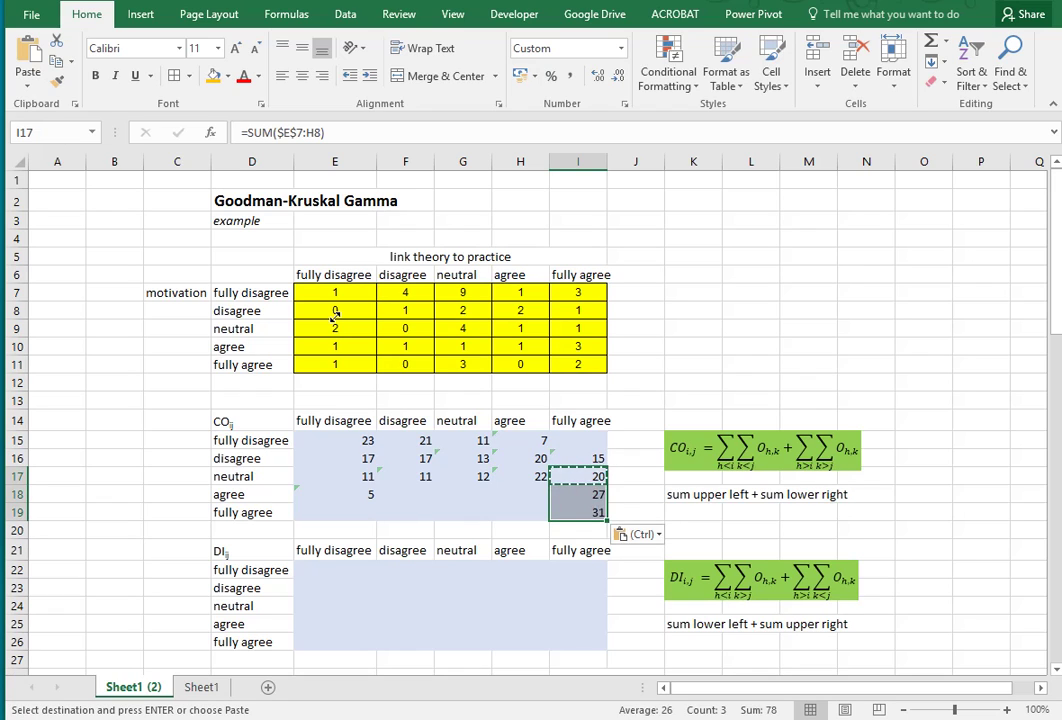
key("Down")
key("Down")
key("F2")
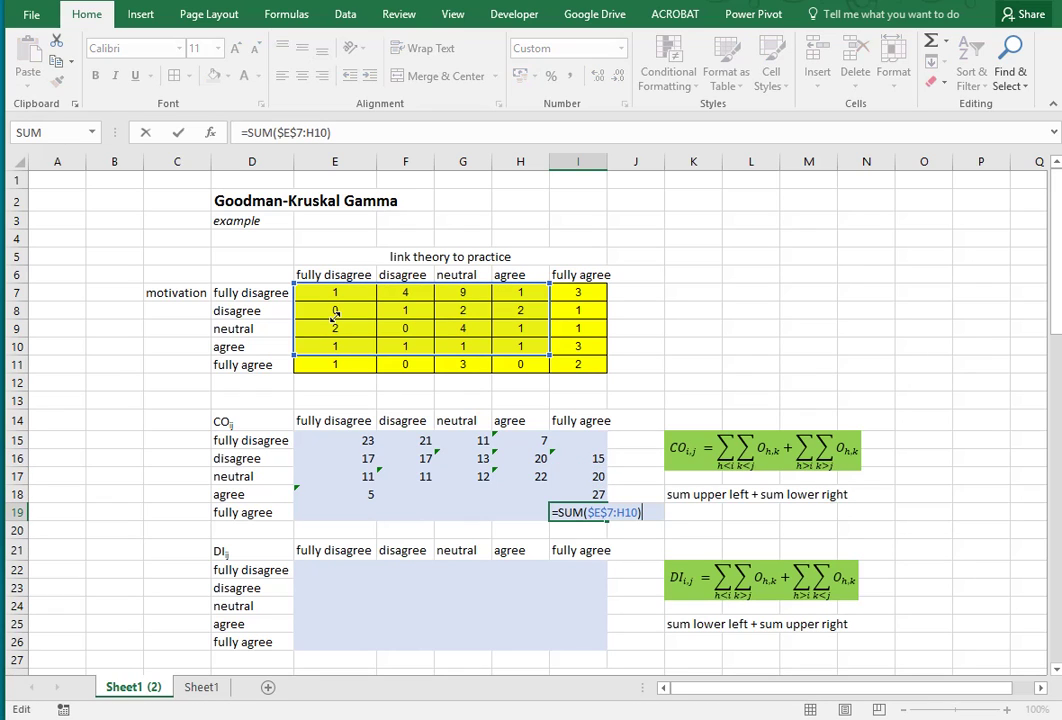
key("Escape")
key("Up")
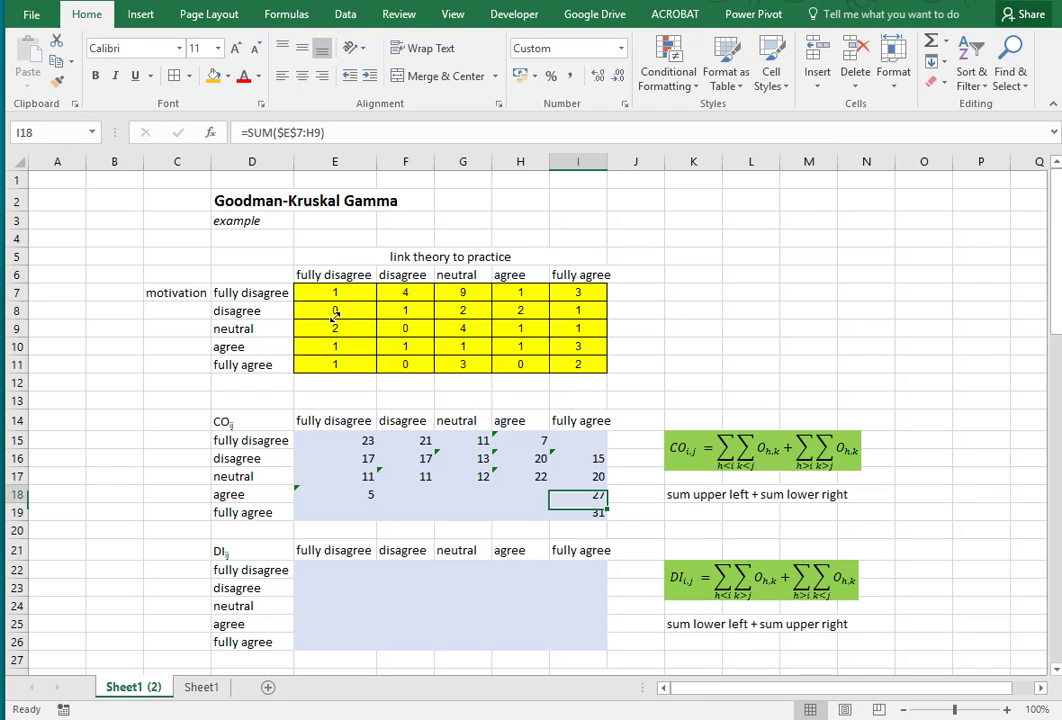
- Check E18's formula, then copy F17's formula into F18
key("Left")
key("Left")
key("Left")
key("Left")
key("F2")
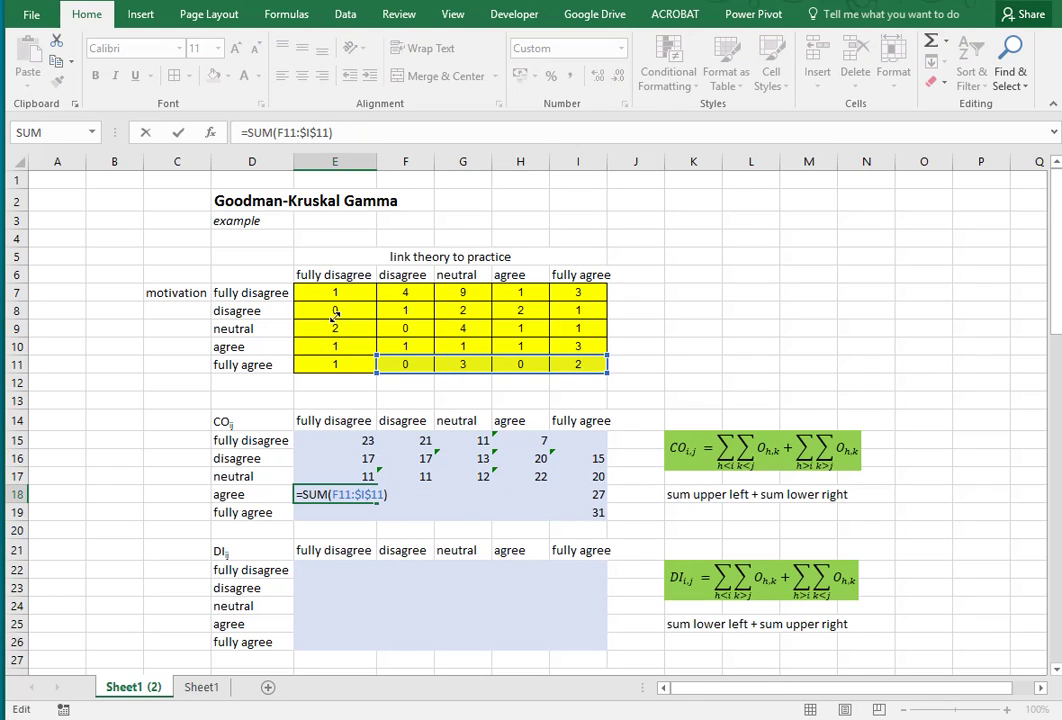
key("Escape")
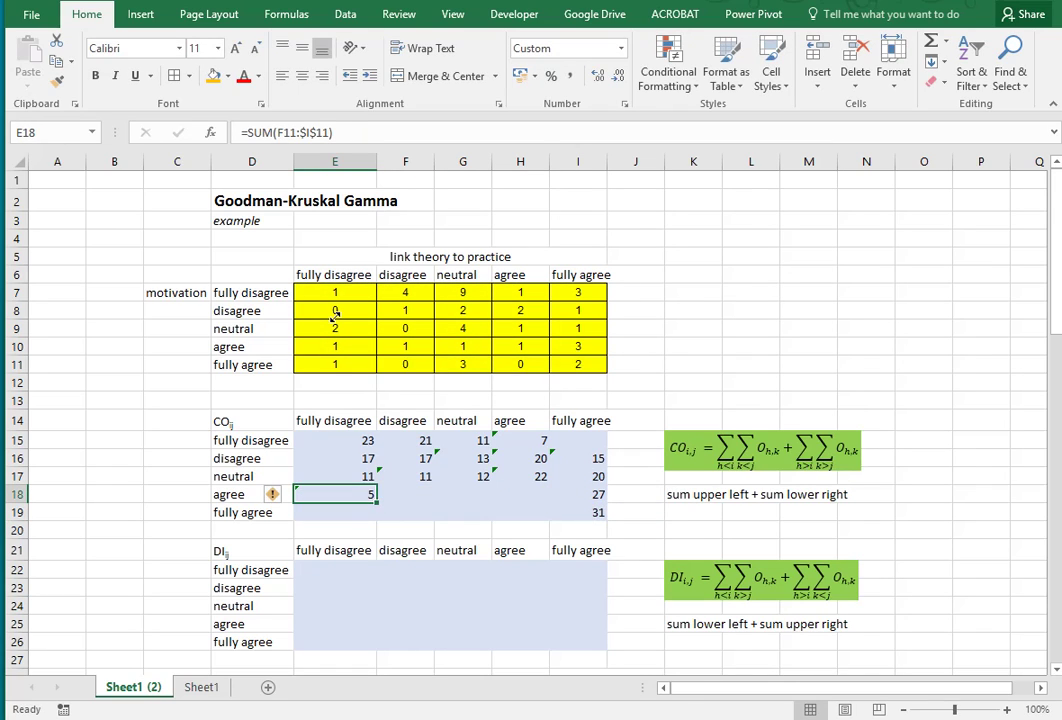
key("Up")
key("Right")
key("ctrl+c")
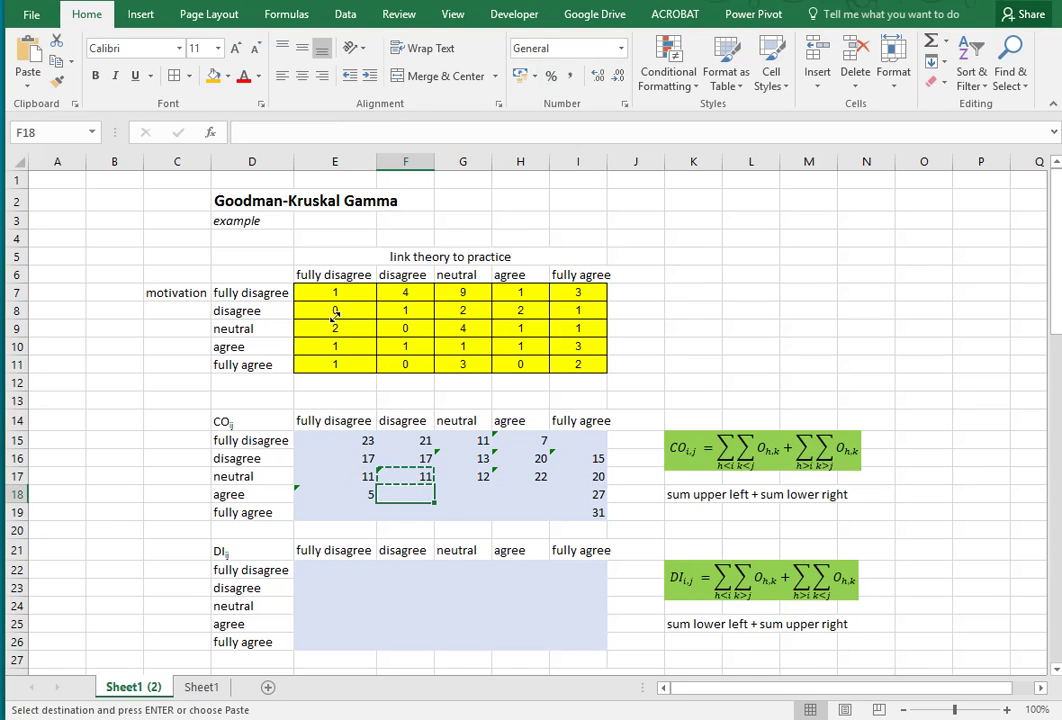
key("Down")
key("ctrl+v")
- Extend F18's second summed range to $E$7:E9, anchoring E7 as absolute
key("F2")
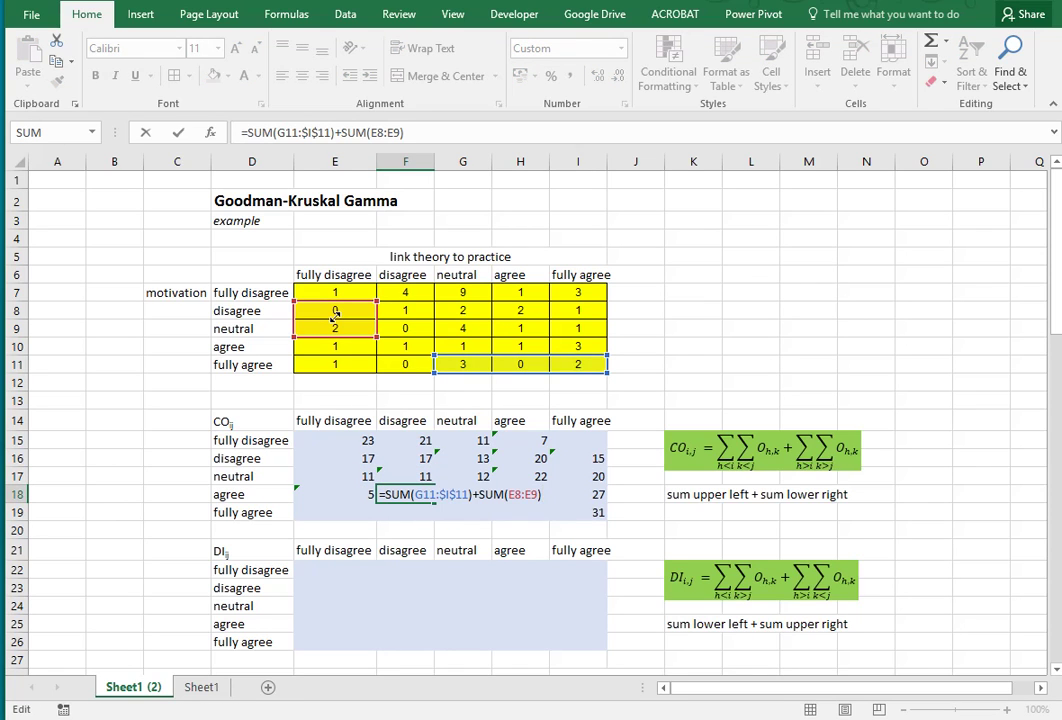
left_click_drag(376, 303, 376, 288)
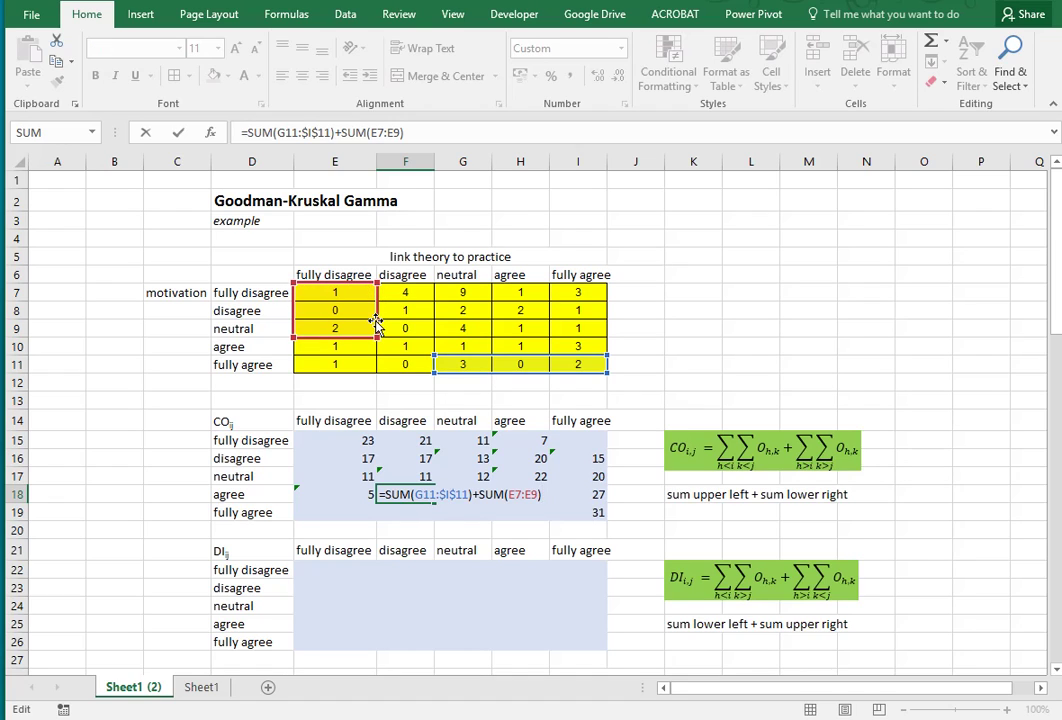
left_click(516, 498)
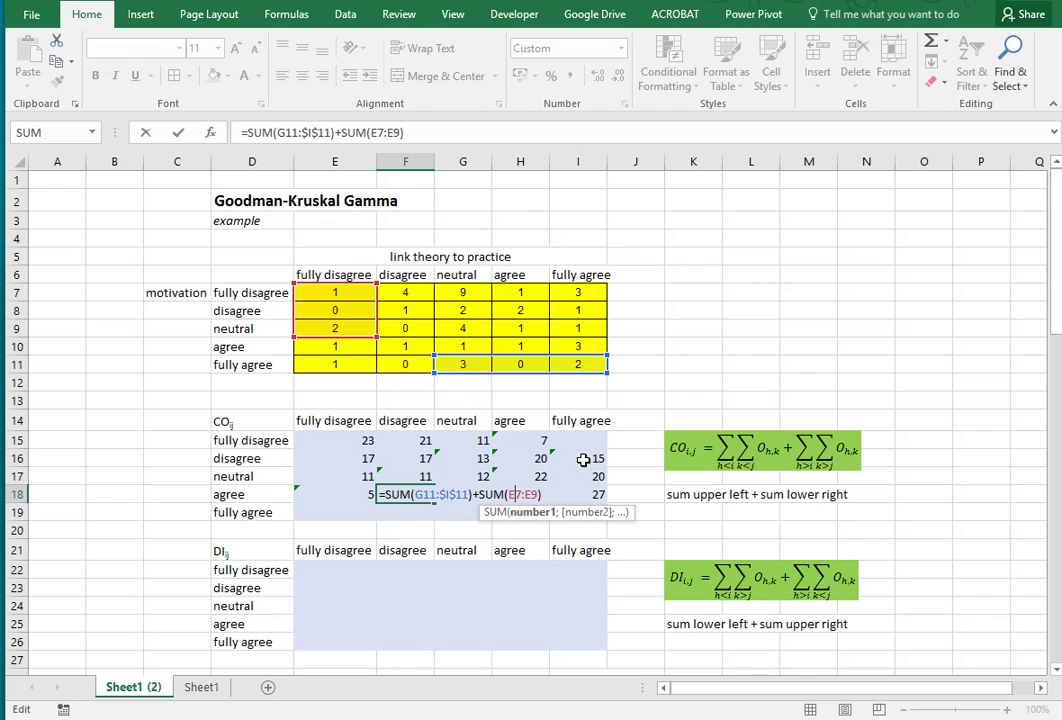
key("F4")
key("ctrl+Return")
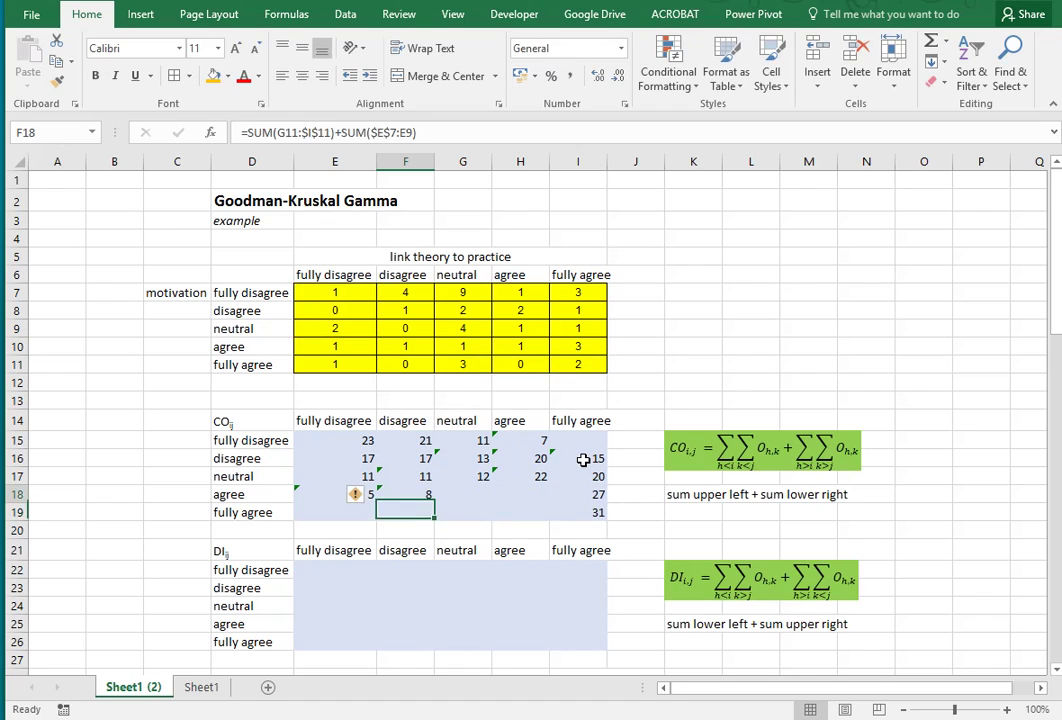
- Copy the F18 formula across into G18 and H18, checking each formula's ranges
key("ctrl+c")
key("Right")
key("ctrl+v")
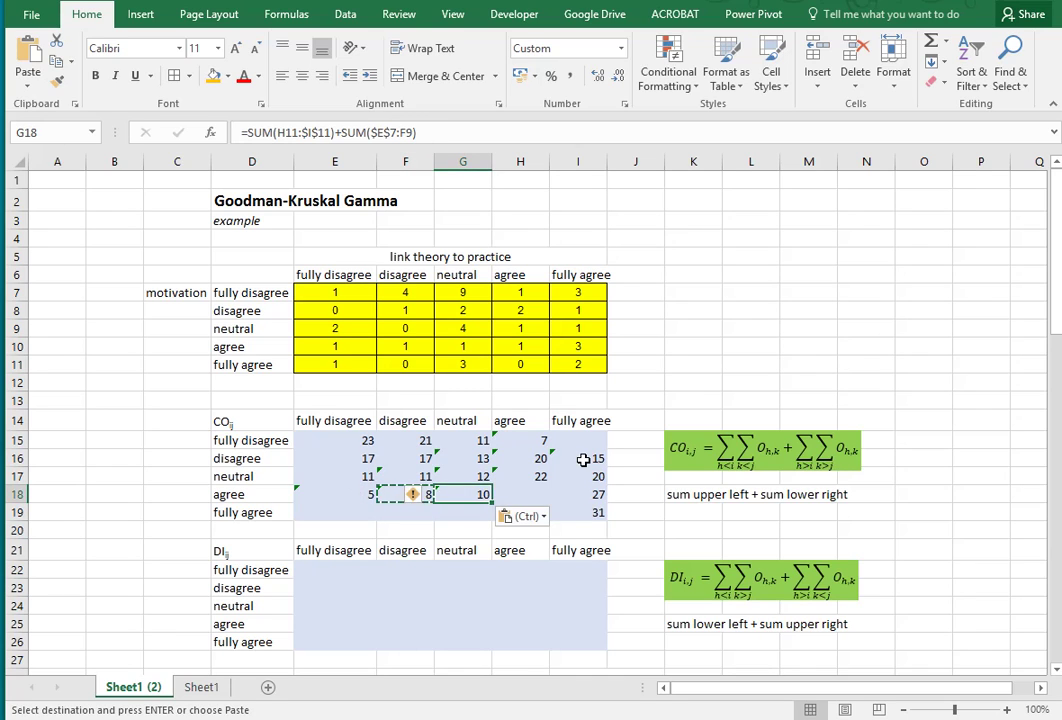
key("F2")
key("Escape")
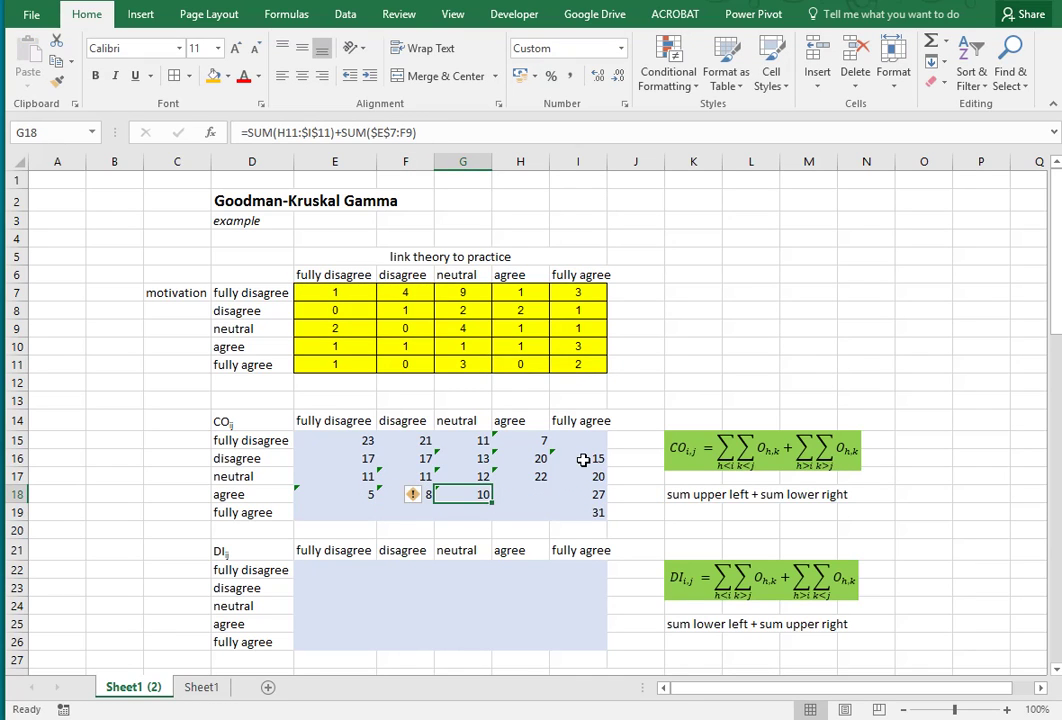
key("ctrl+c")
key("Right")
key("ctrl+v")
key("F2")
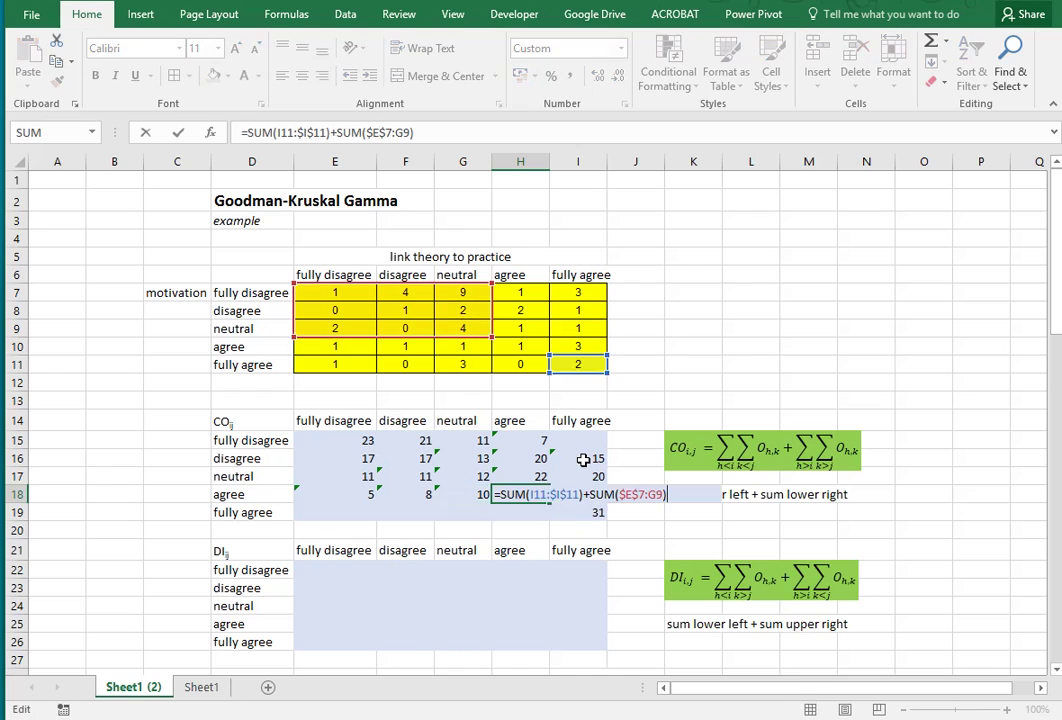
key("Escape")
- Test E18's formula by pasting it into E19, then clear E19 again
key("Left")
key("Left")
key("Left")
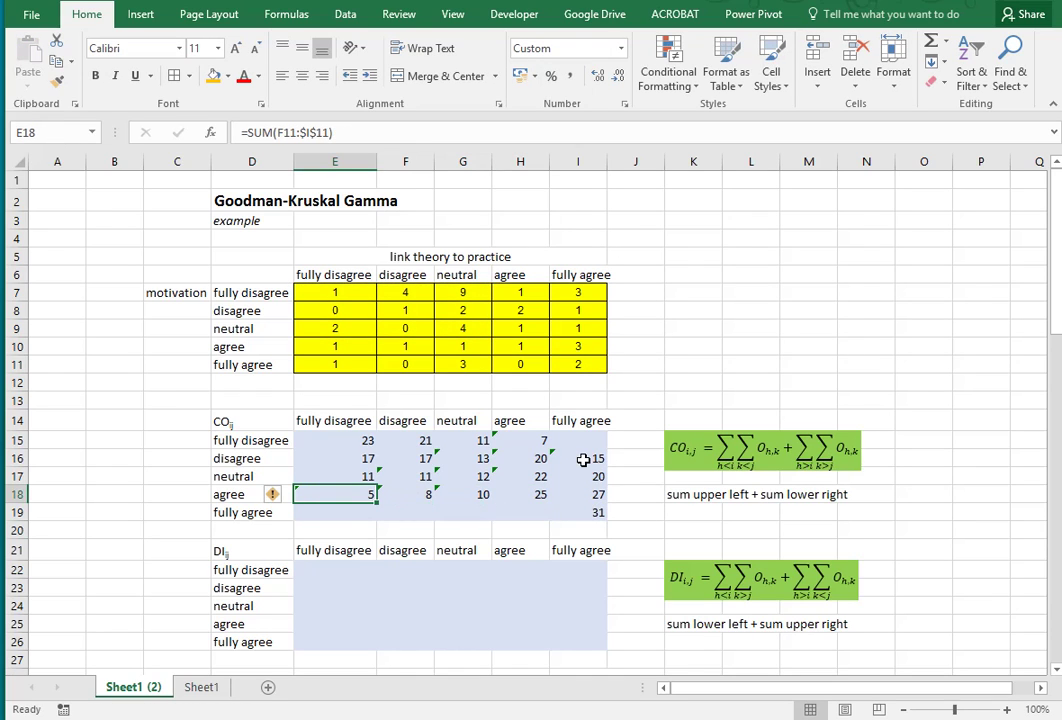
key("ctrl+c")
key("Down")
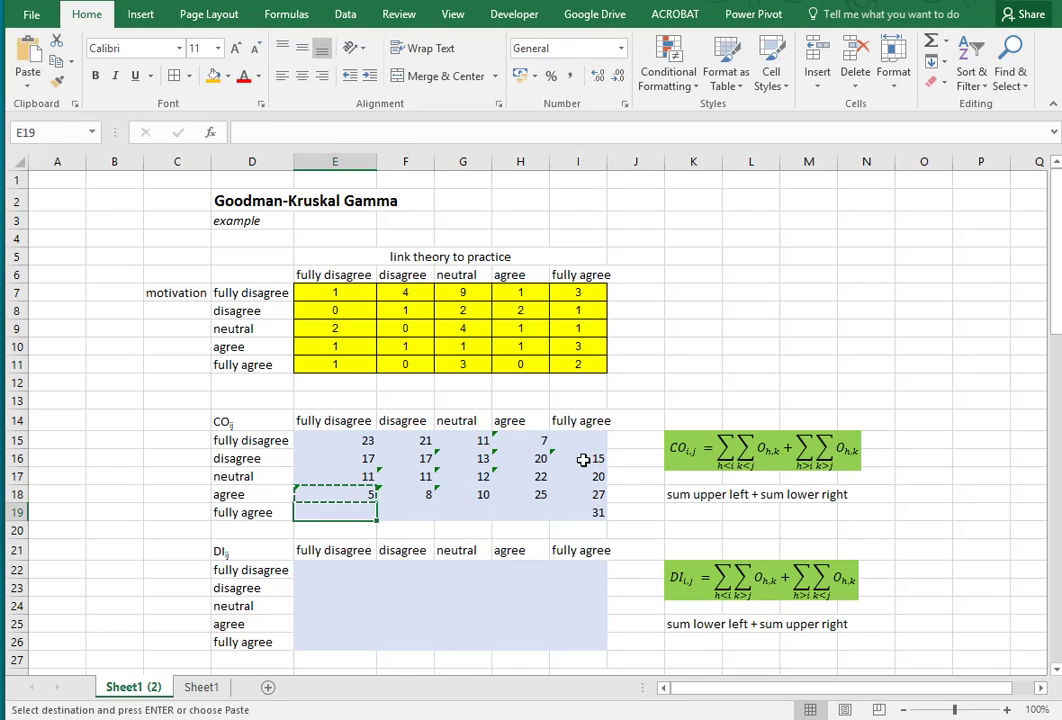
key("ctrl+v")
key("F2")
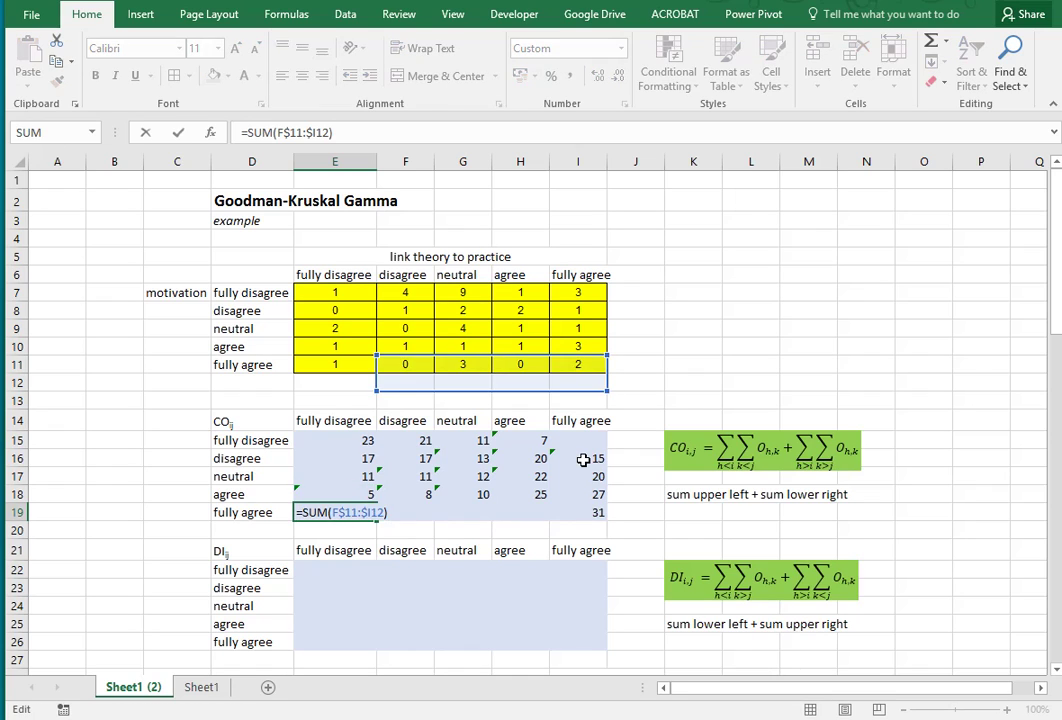
key("Escape")
key("Delete")
key("Up")
key("Right")
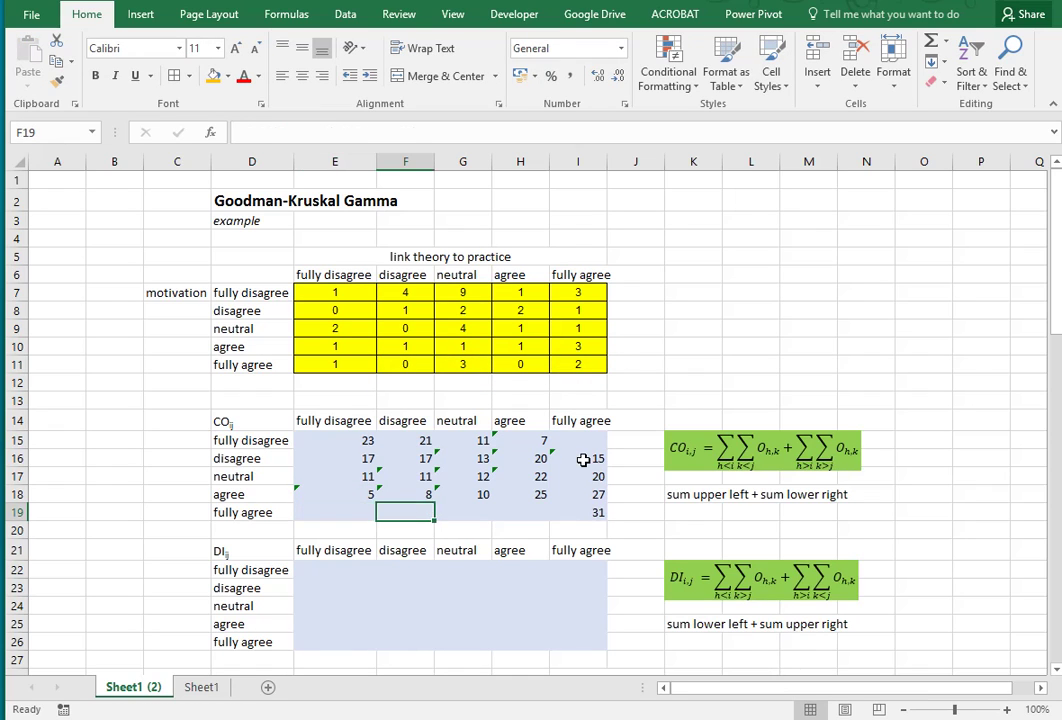
- Paste F18's formula into F19 and delete its first SUM term, leaving =SUM($E$7:E10)
key("ctrl+c")
key("Down")
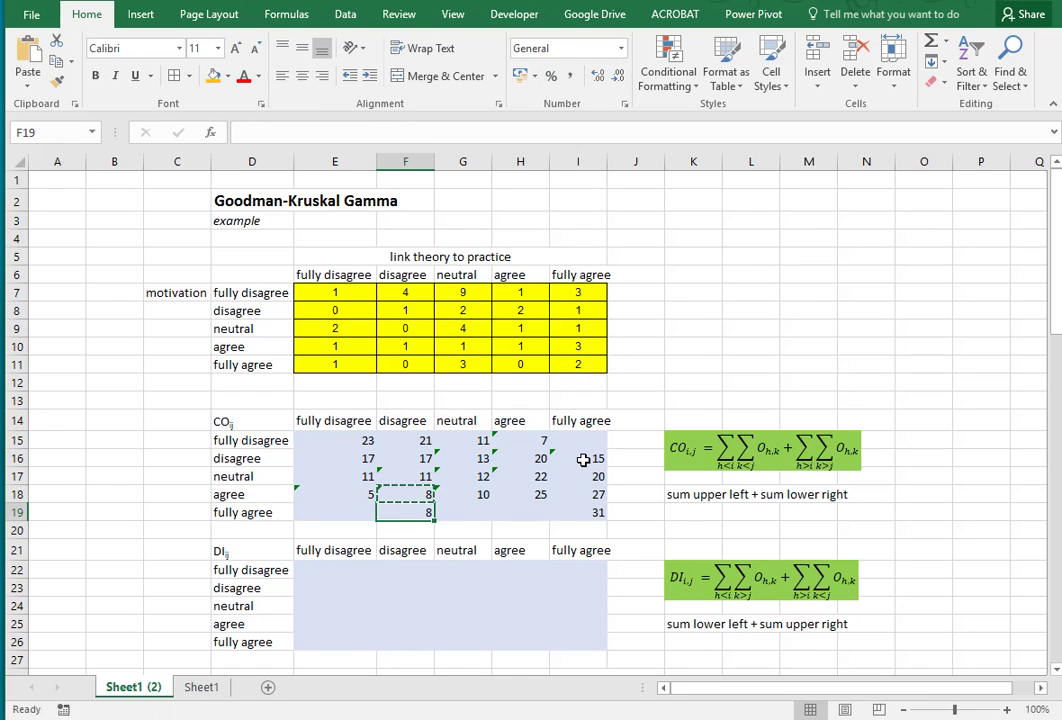
key("ctrl+v")
key("F2")
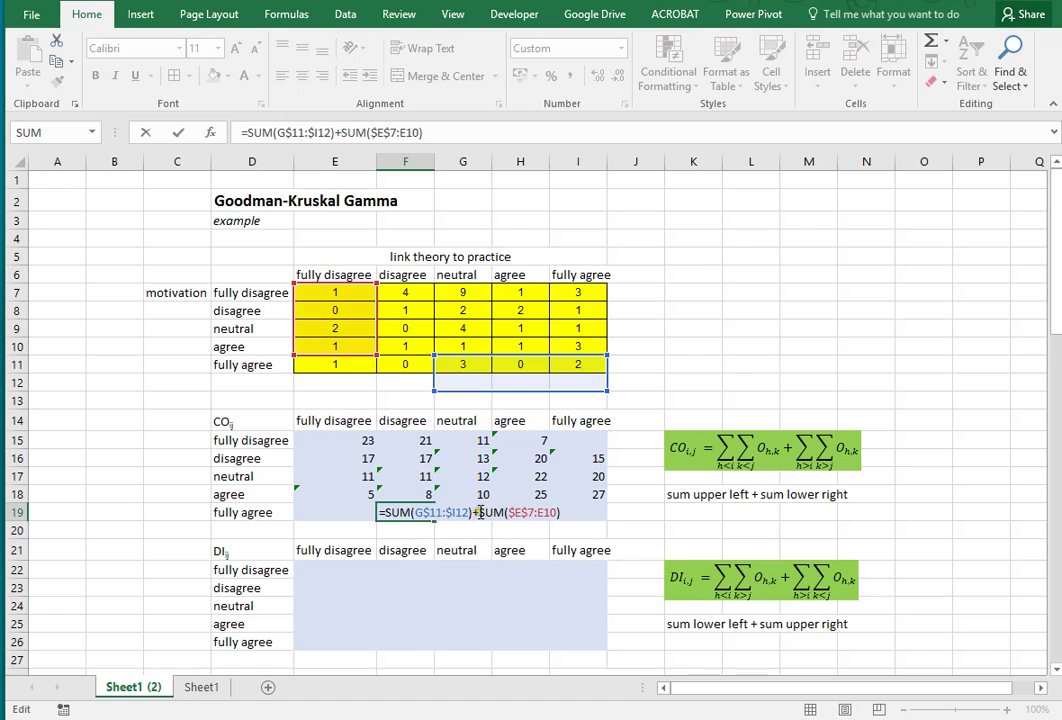
left_click_drag(470, 512, 387, 512)
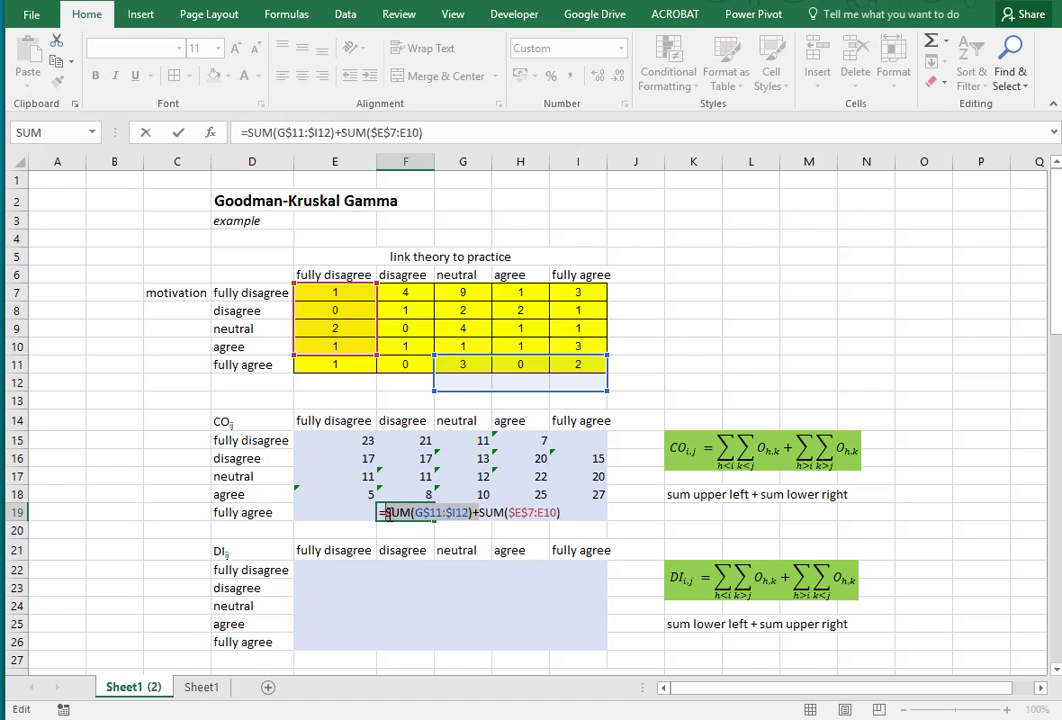
key("Delete")
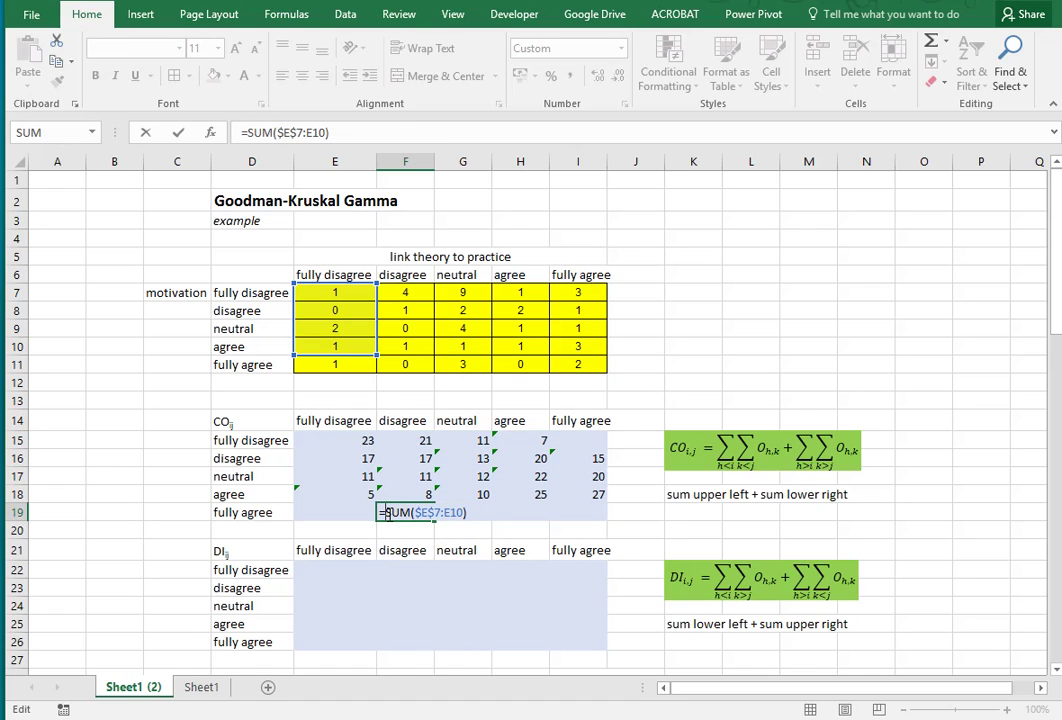
key("Return")
- Copy F19's formula into G19:H19 and I19, giving 4, 10, 26 and 31
left_click(388, 514)
key("ctrl+c")
key("Right")
key("shift+Right")
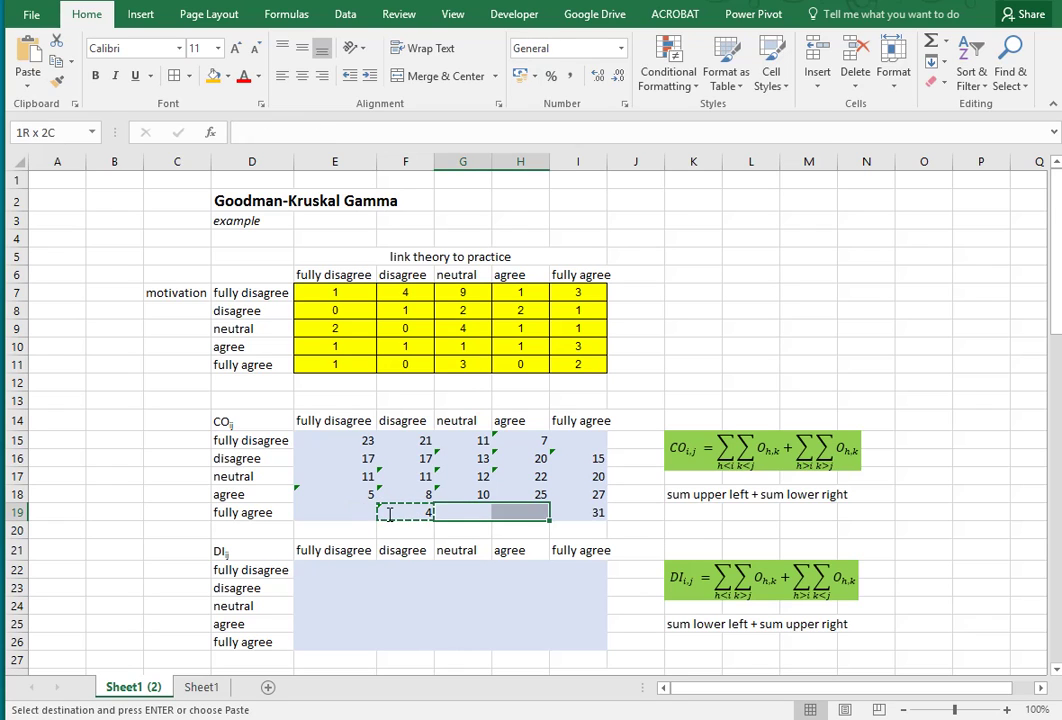
key("ctrl+v")
key("Right")
key("Right")
key("Left")
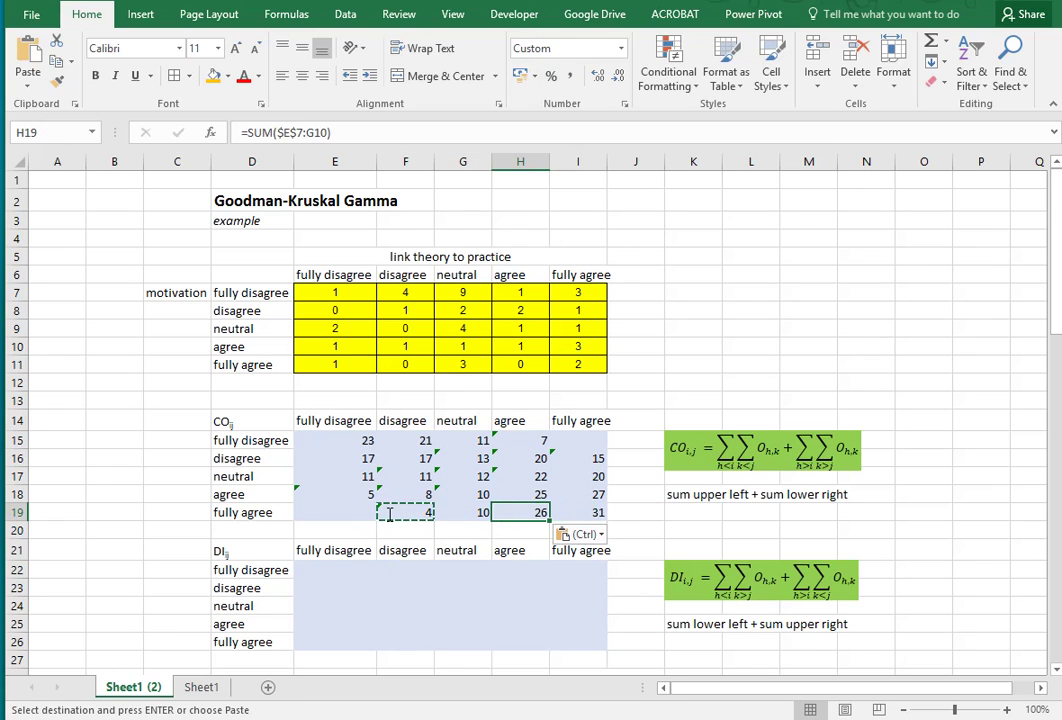
key("F2")
key("Tab")
key("F2")
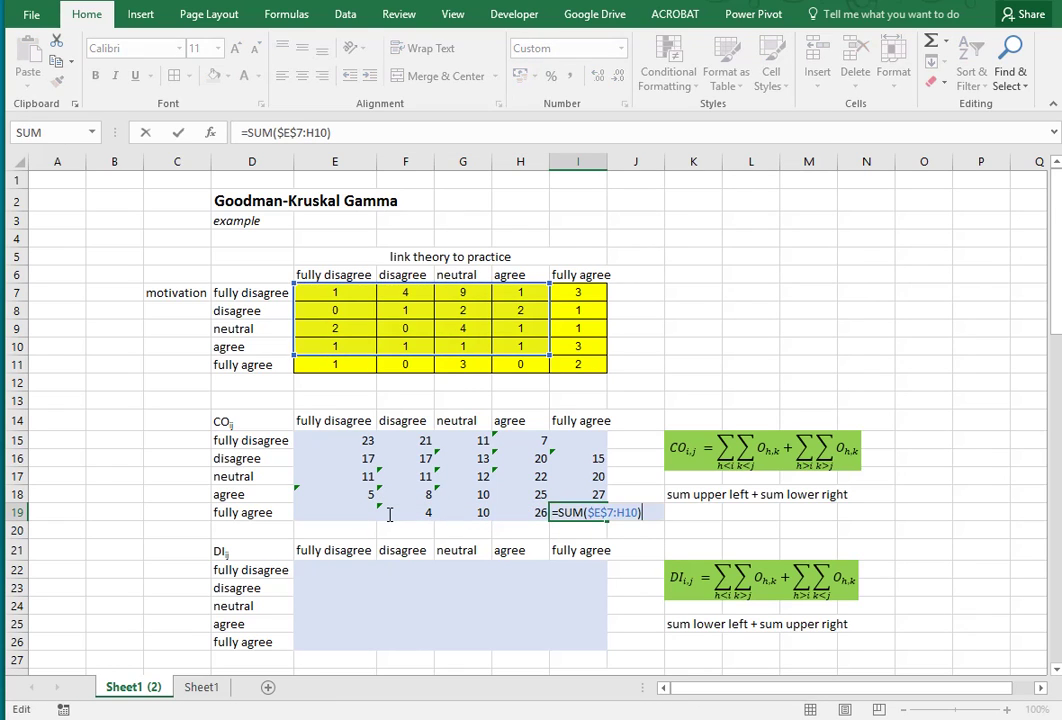
key("Escape")
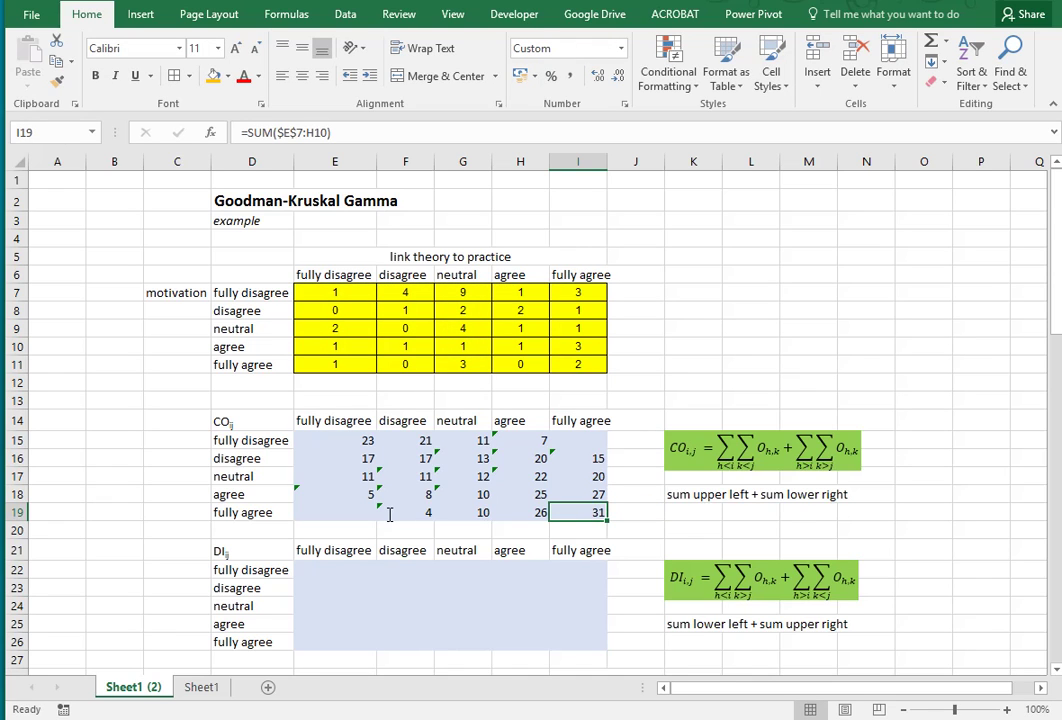
scroll(350, 510, "down", 1)
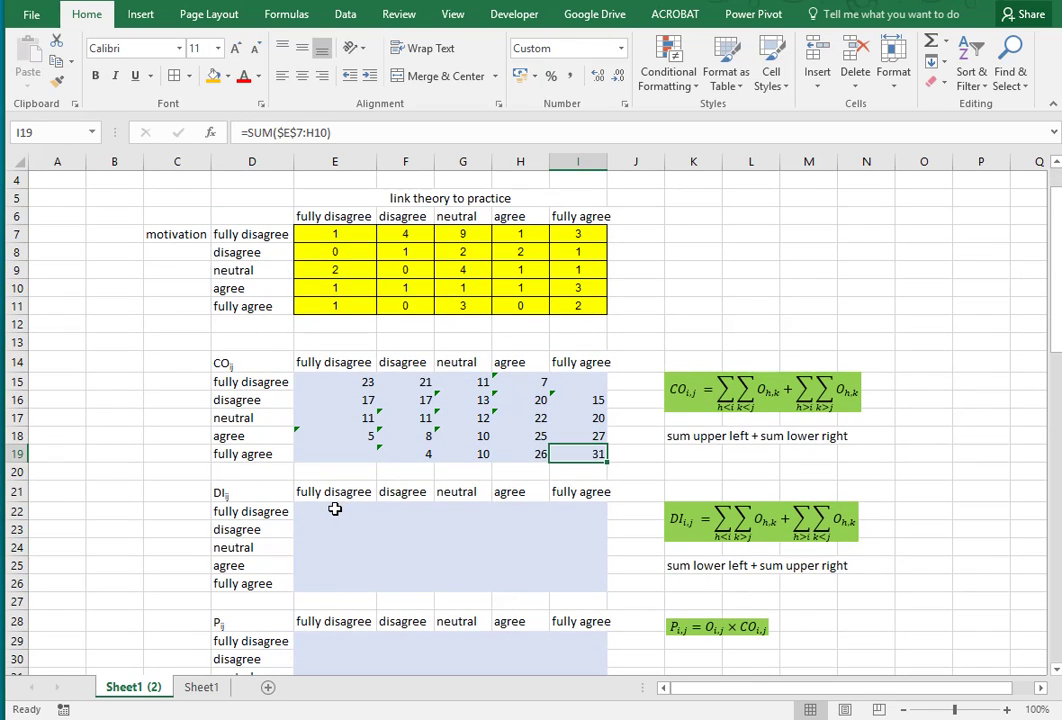
- Enter =SUM($E$8:E11) in F22, anchoring E8 as an absolute reference
left_click(335, 509)
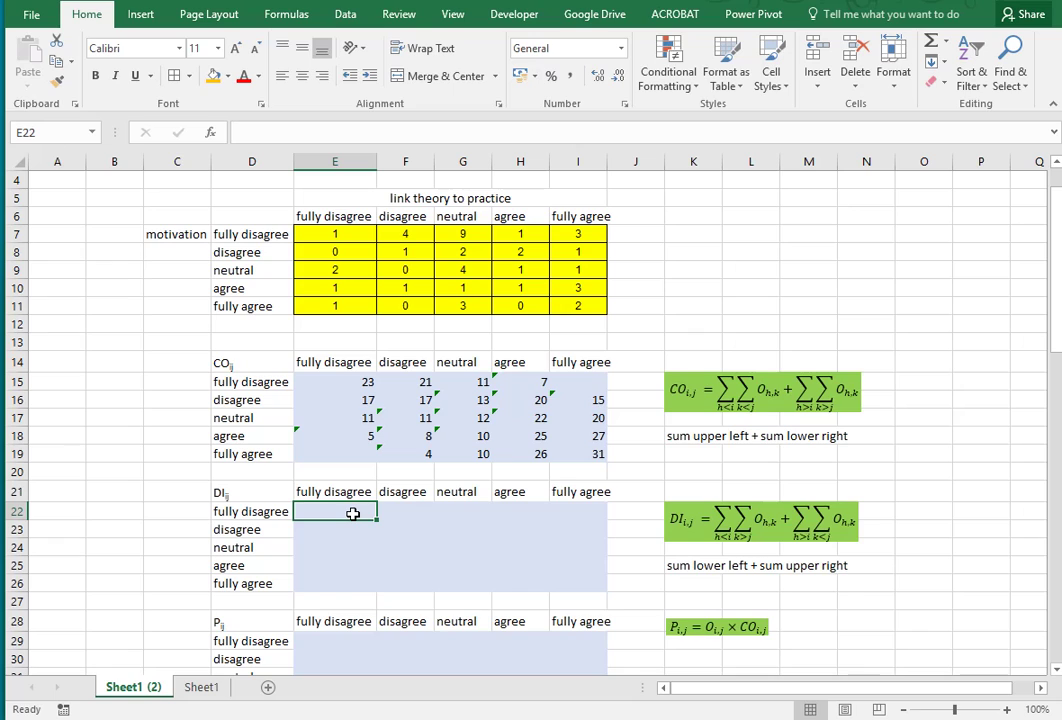
left_click(402, 511)
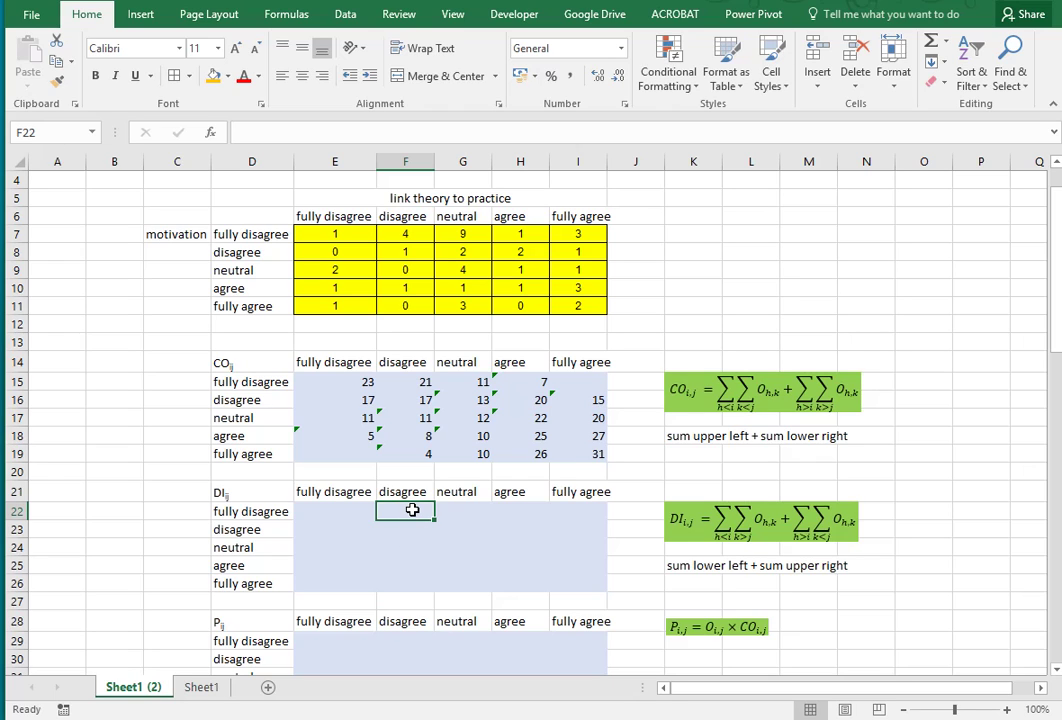
type("=sum(")
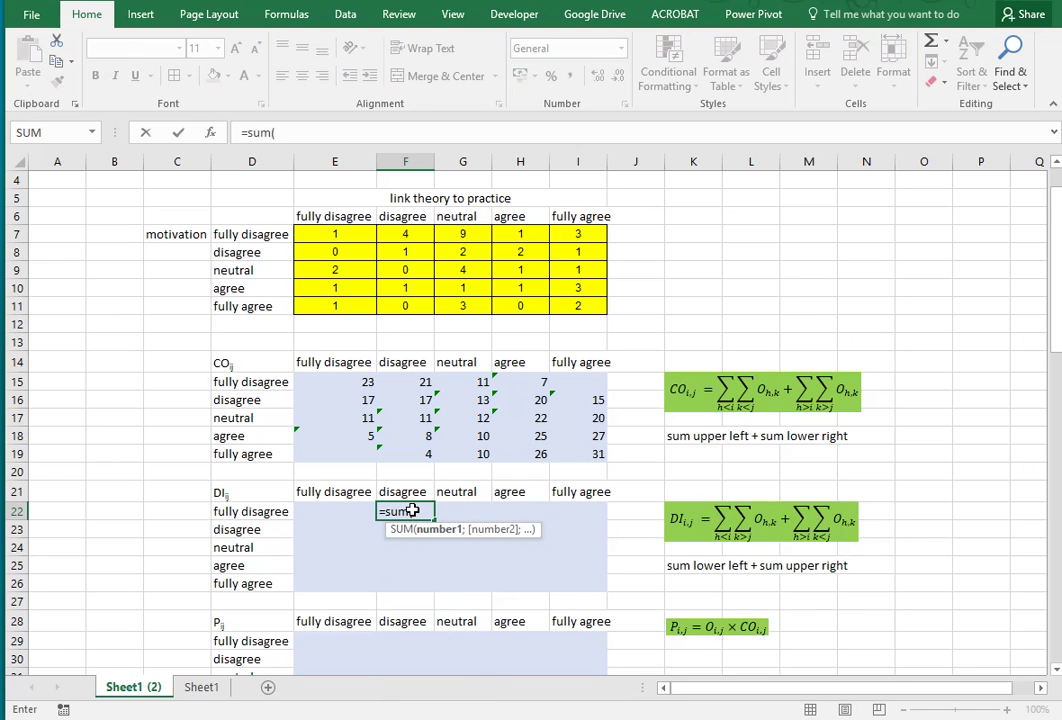
left_click_drag(337, 256, 340, 305)
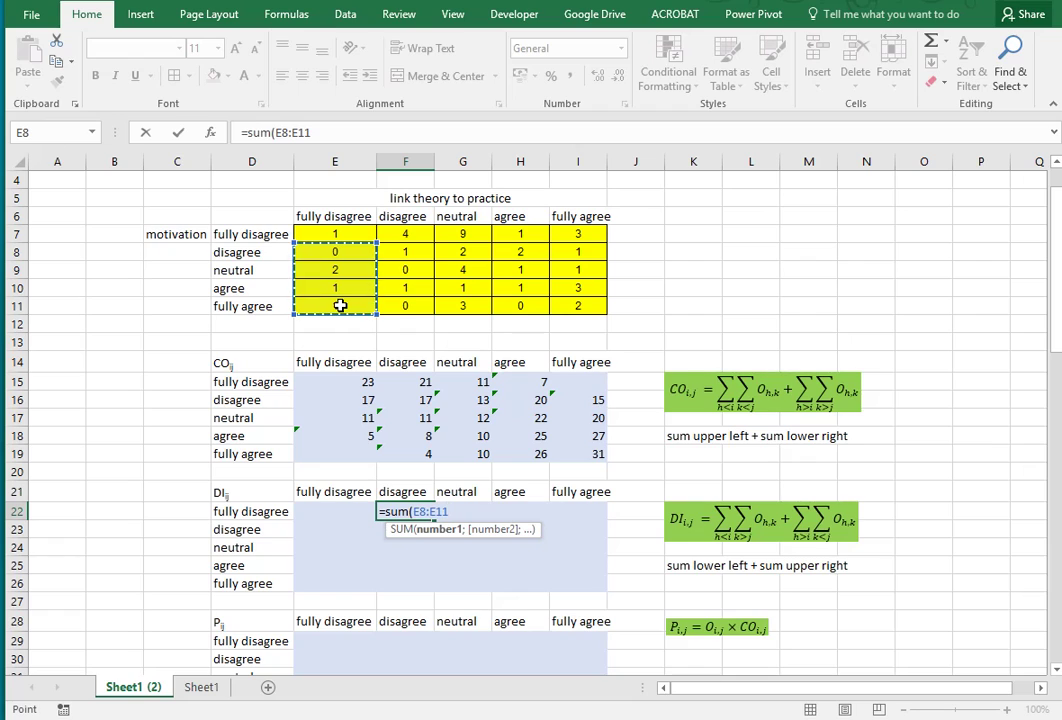
type(")")
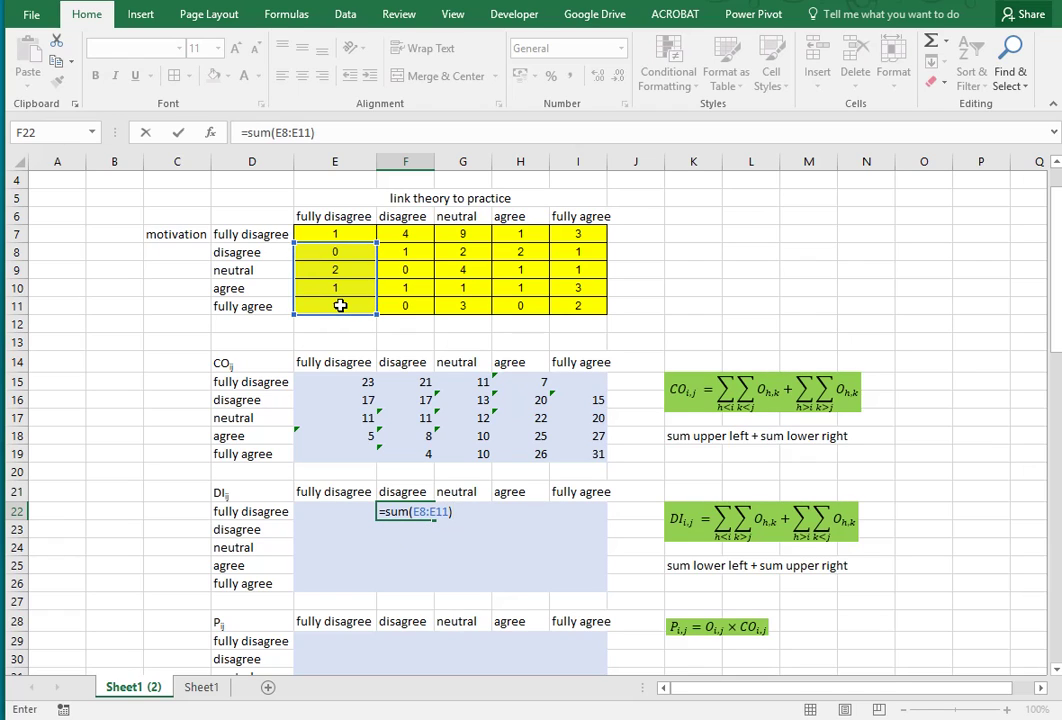
left_click(415, 510)
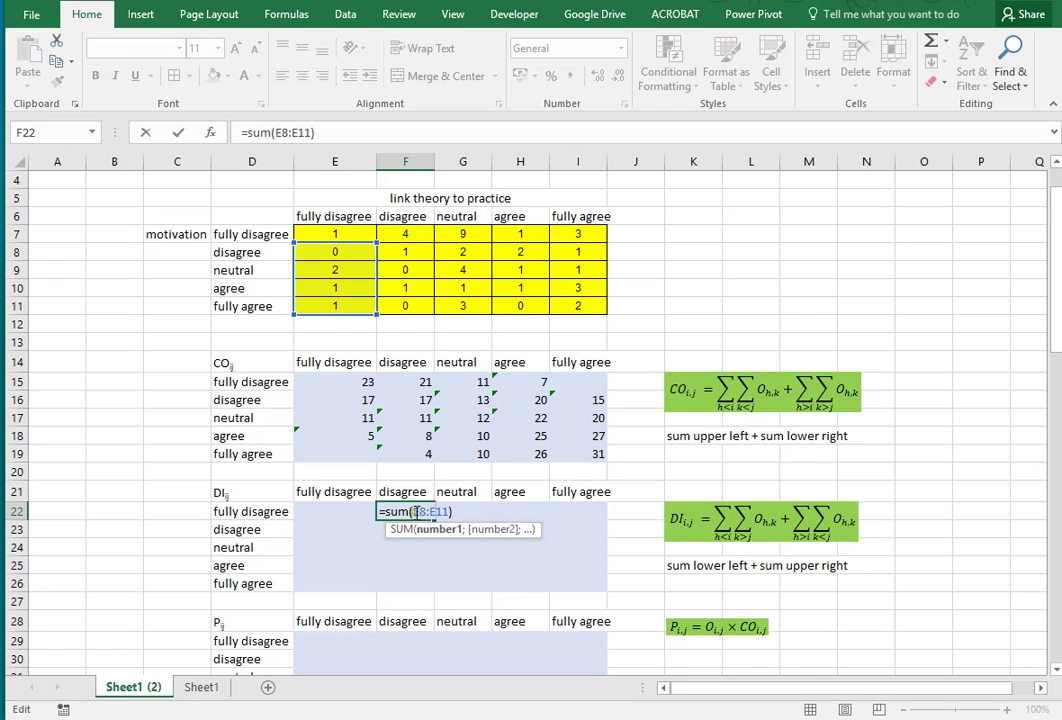
key("F4")
key("ctrl+Return")
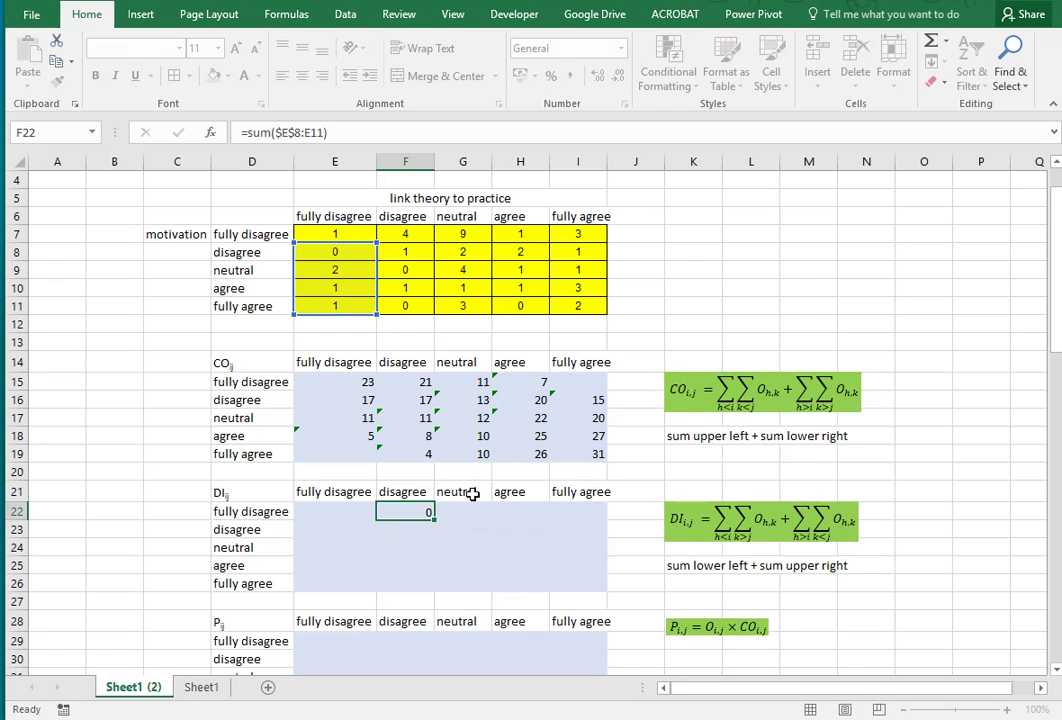
- Copy the F22 formula into G22 and H22, checking each result
key("ctrl+c")
key("Right")
key("ctrl+v")
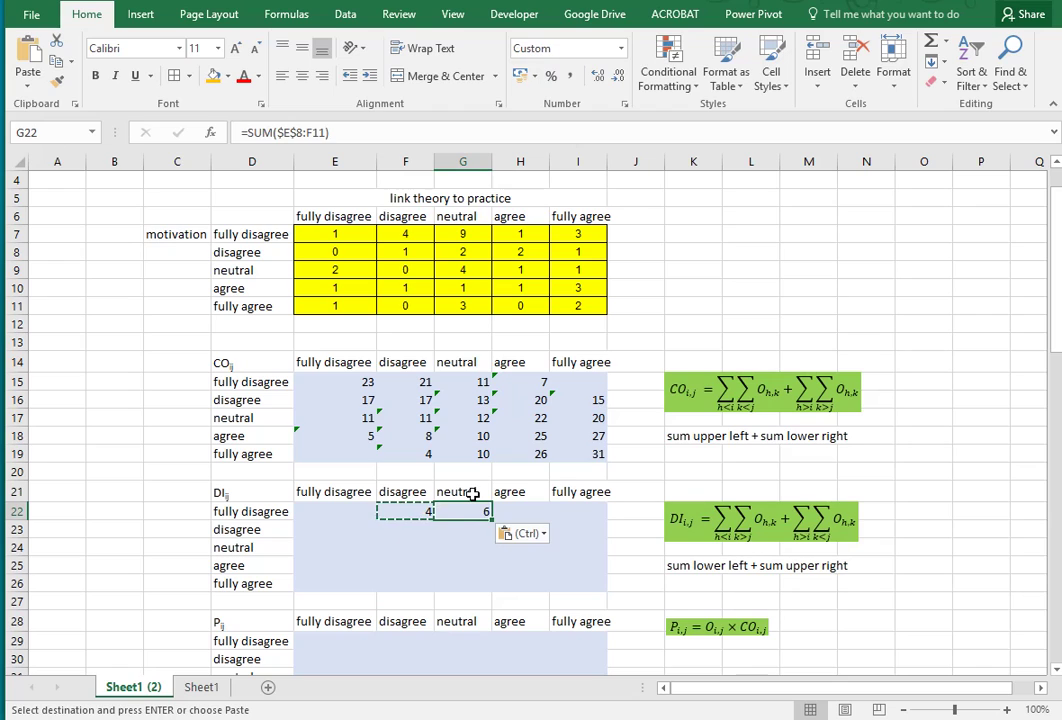
key("F2")
key("Escape")
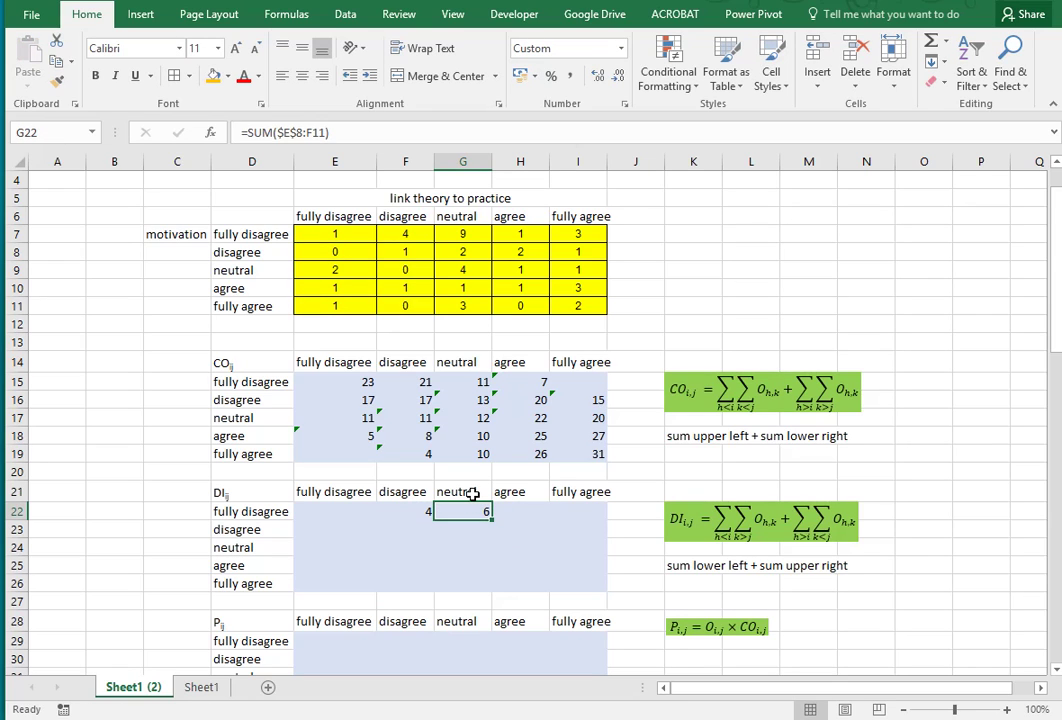
key("ctrl+c")
key("Right")
key("ctrl+v")
key("F2")
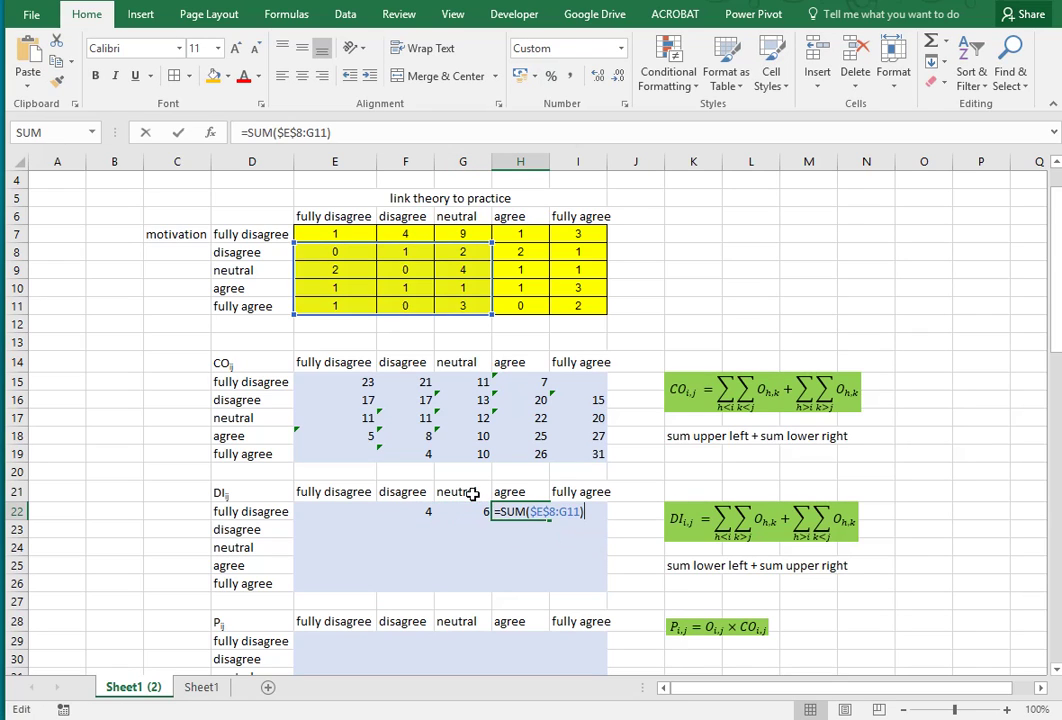
key("Escape")
- Paste the formula into I22 to complete the row with 4, 6, 16 and 20
key("ctrl+c")
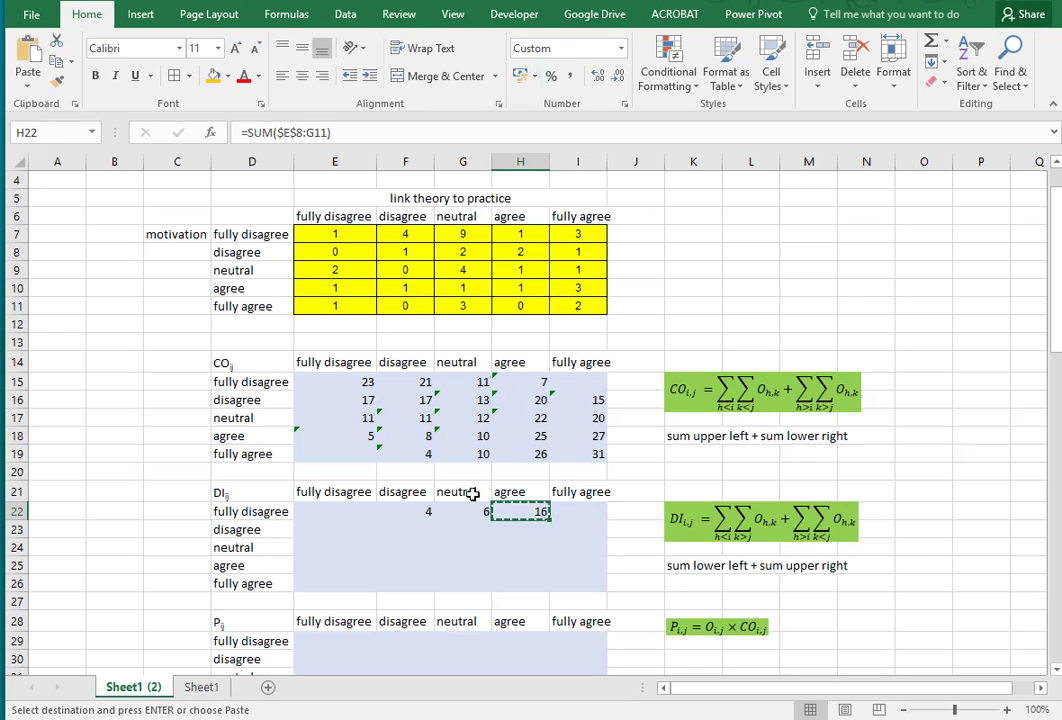
key("Right")
key("ctrl+v")
key("F2")
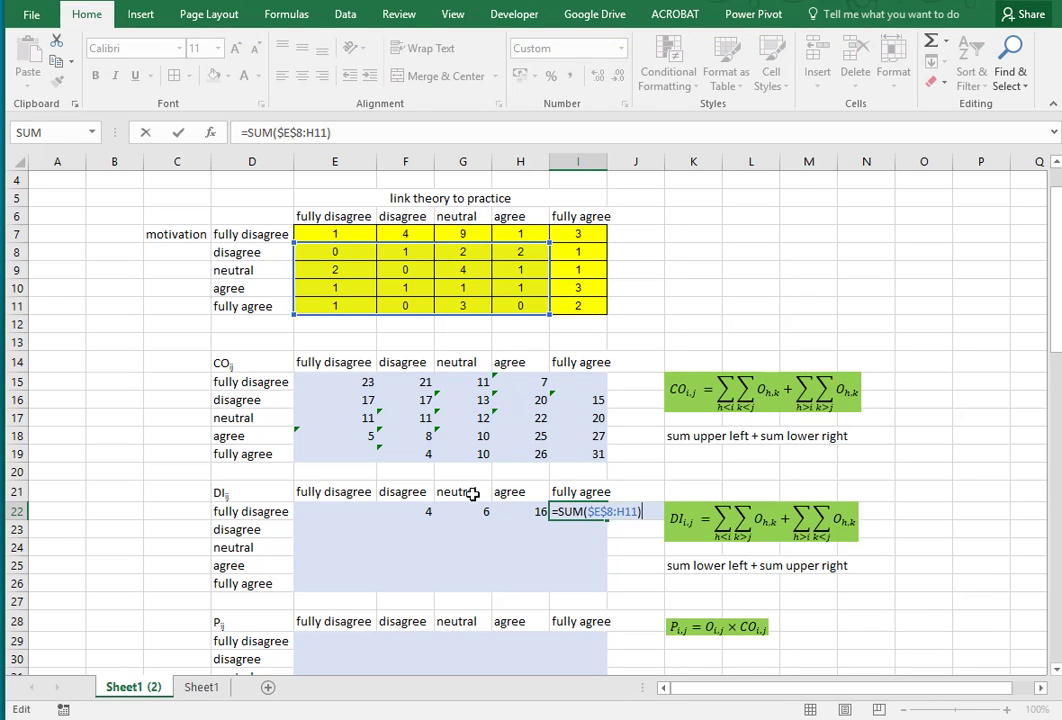
key("Return")
key("Left")
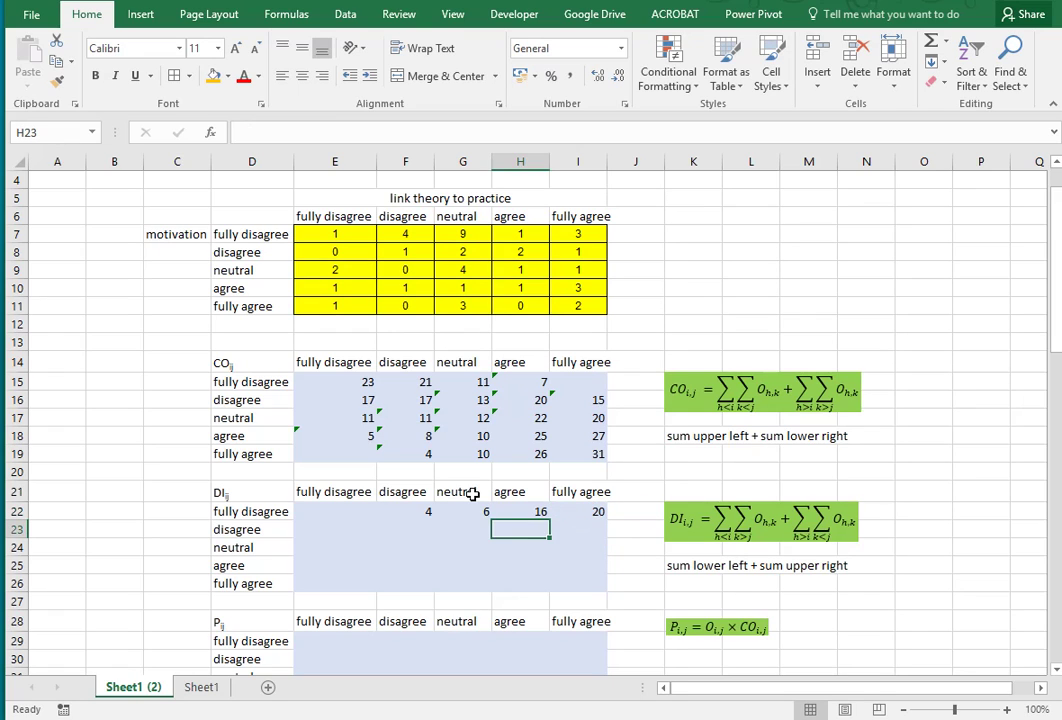
key("Left")
key("Left")
key("Left")
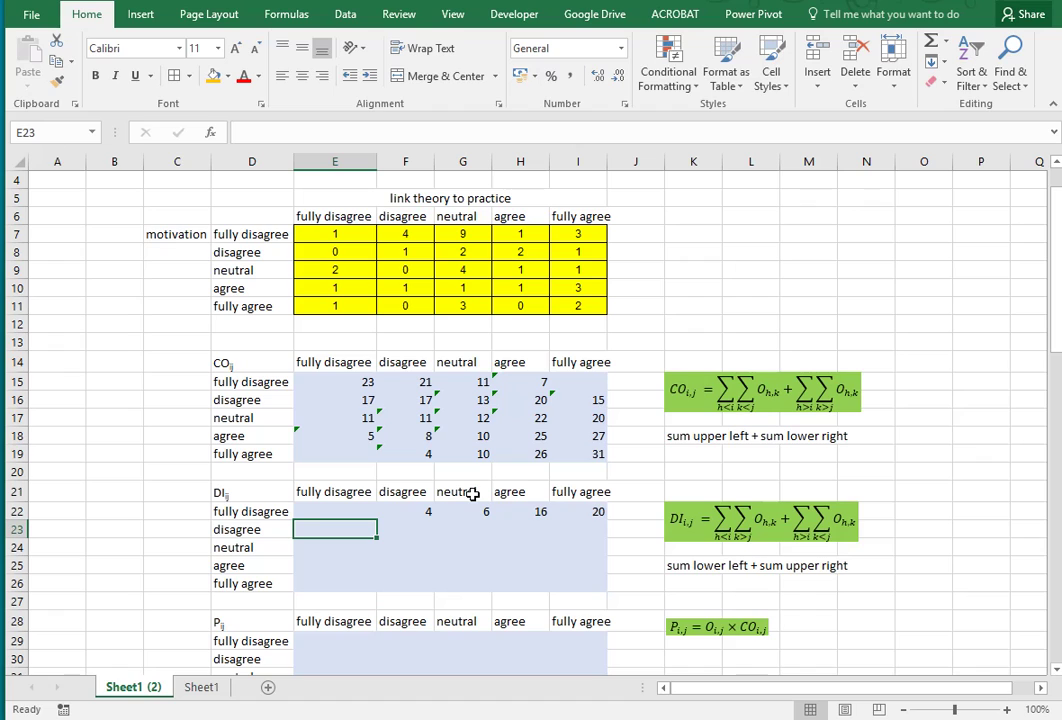
- Enter =SUM($F$7:I7) in E23 as the upper-right sum for the disagree row
type("=sum(")
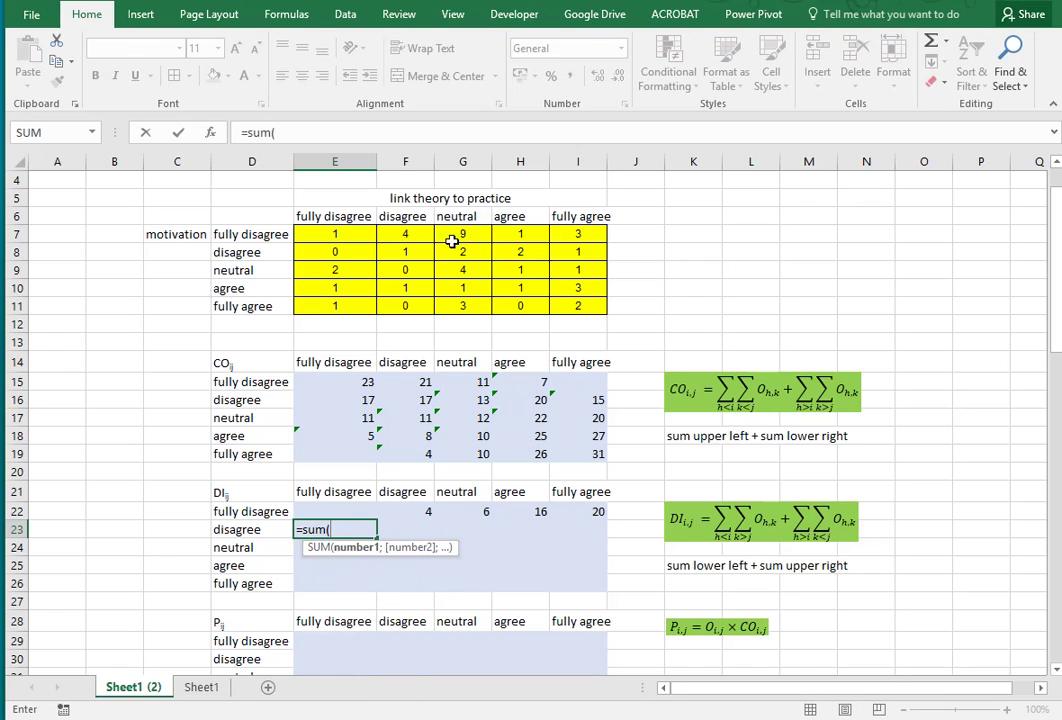
left_click_drag(405, 234, 559, 239)
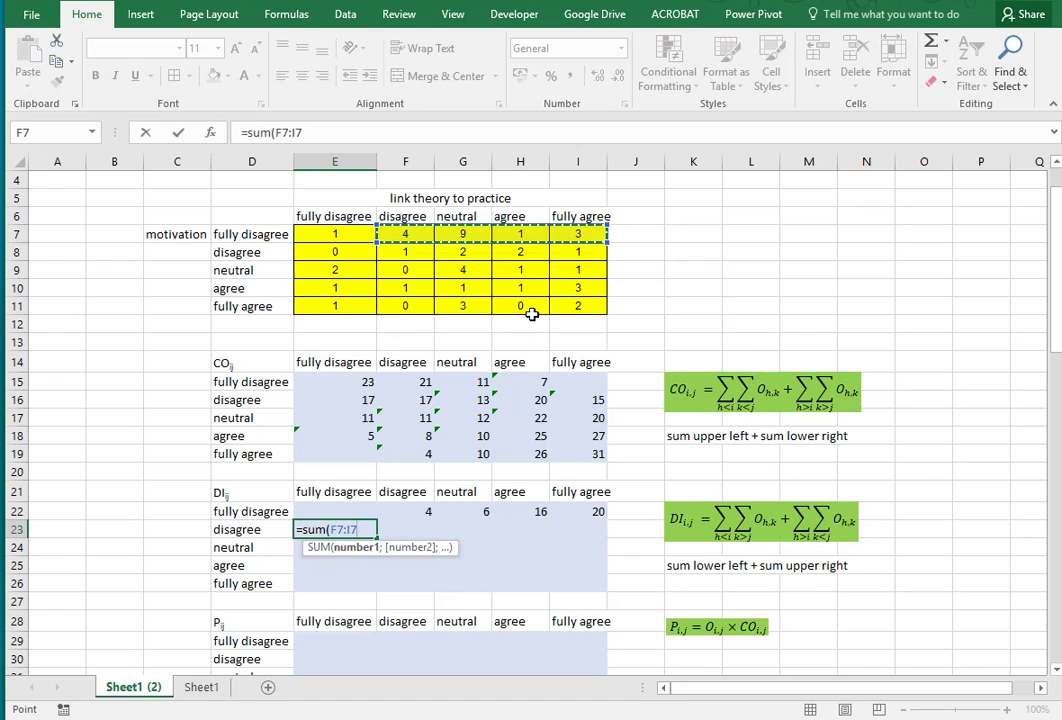
key("F4")
key("F4")
key("F4")
key("F4")
key("F2")
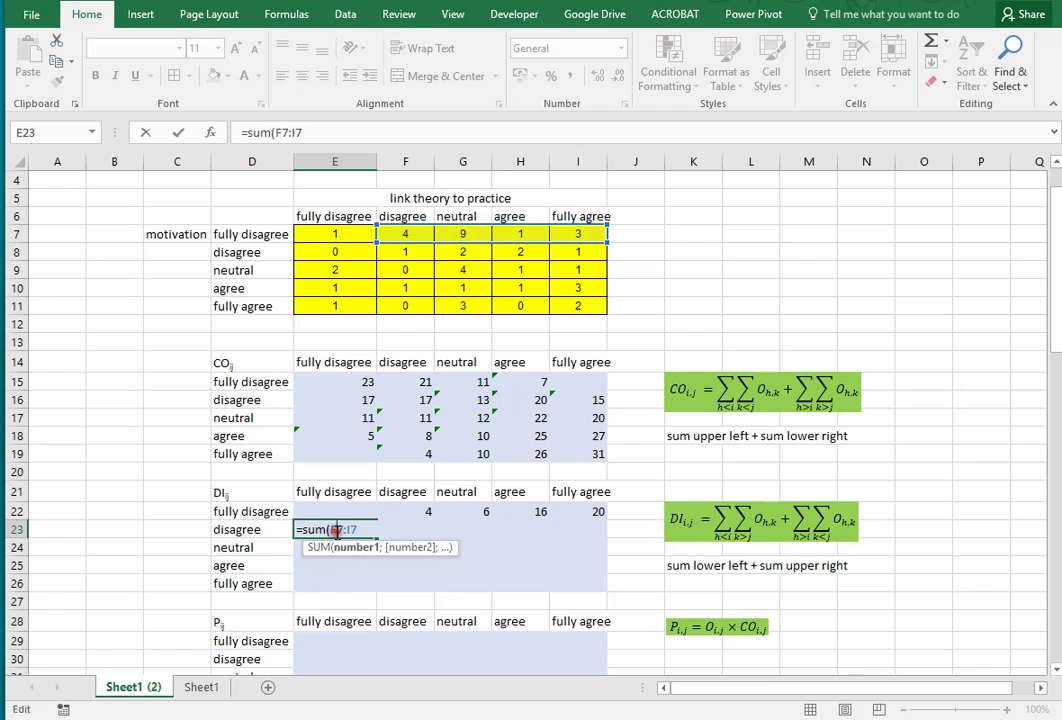
key("F4")
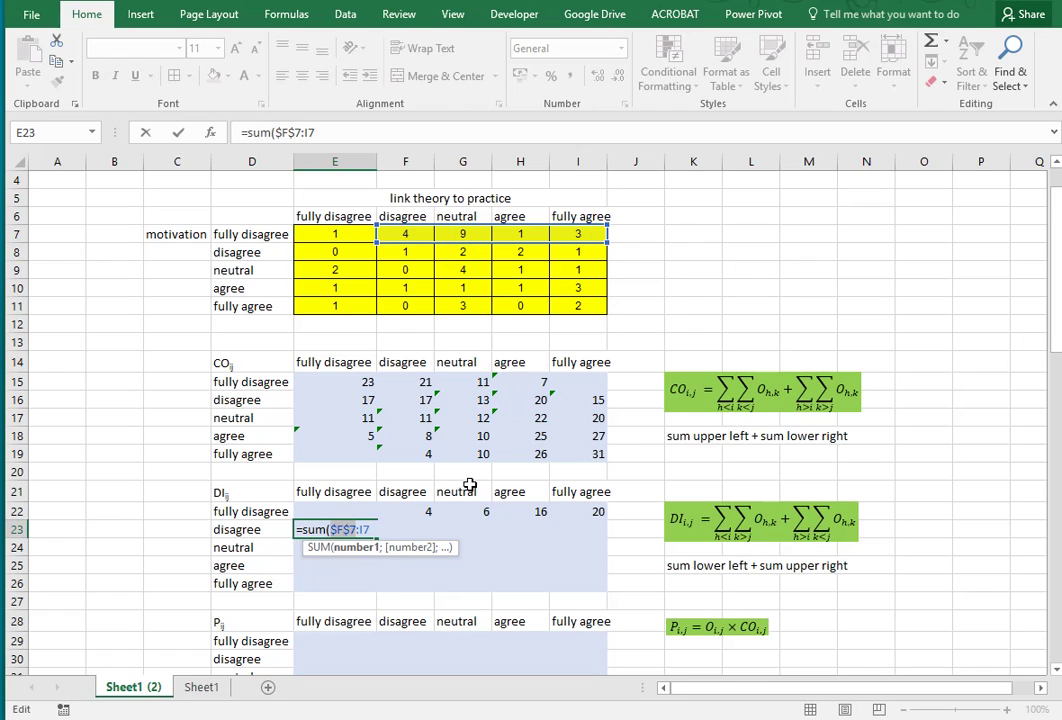
key("Return")
key("Up")
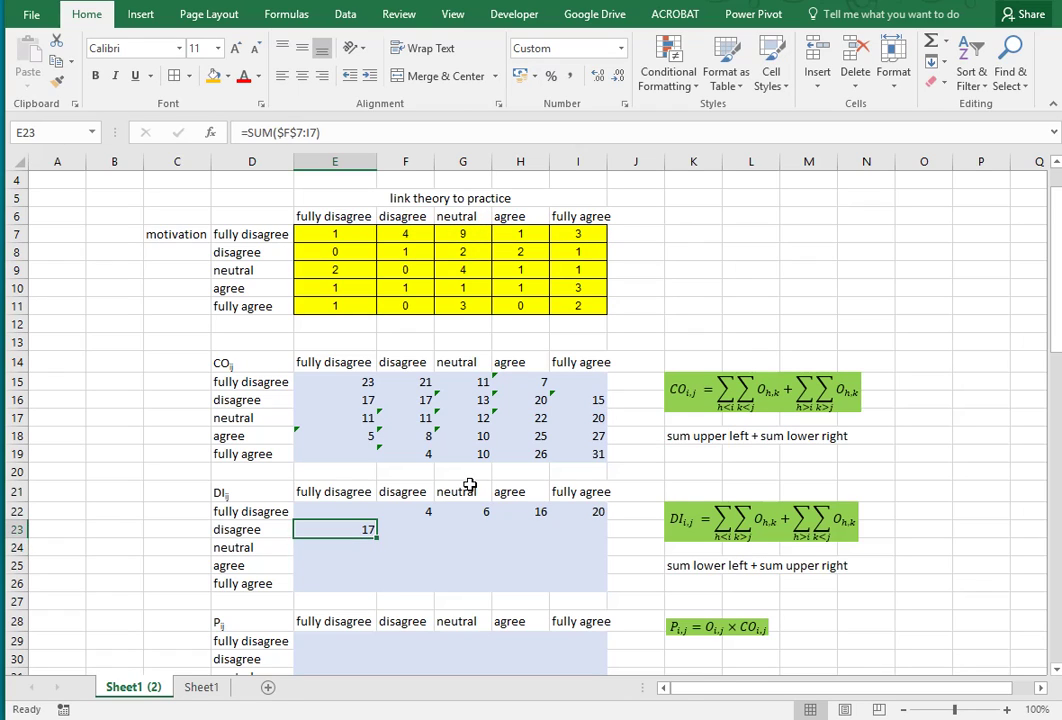
- Copy E23's formula down to E24:E26 and verify each, giving 23, 29 and 35
key("ctrl+c")
key("Down")
key("shift+Down")
key("shift+Down")
key("ctrl+v")
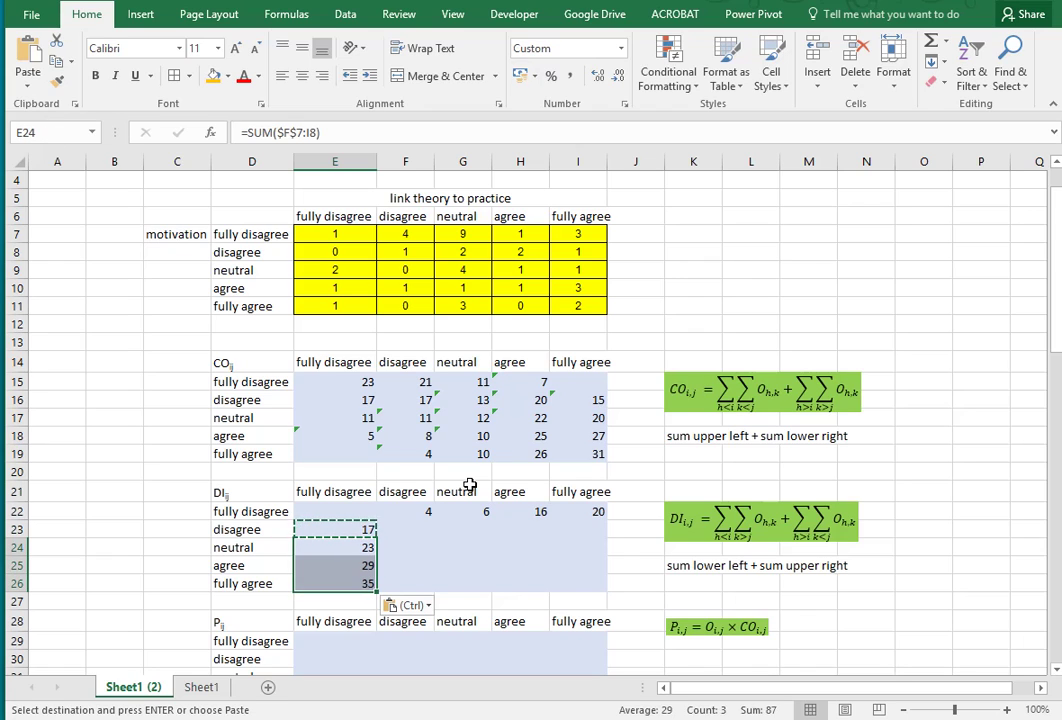
key("F2")
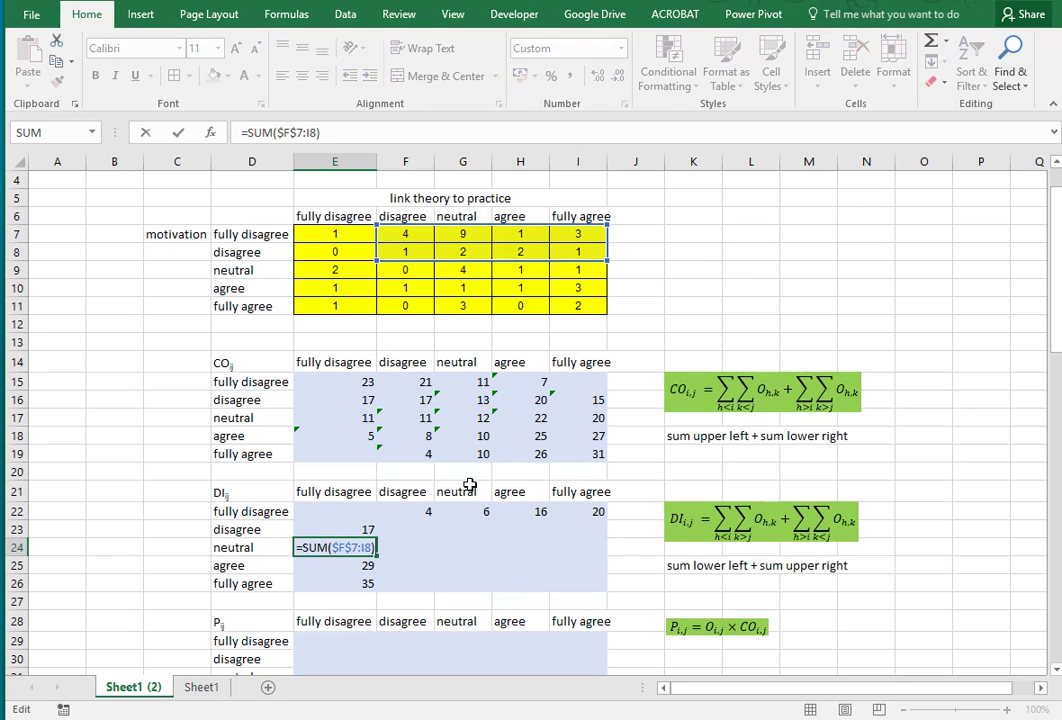
key("Escape")
key("Down")
key("F2")
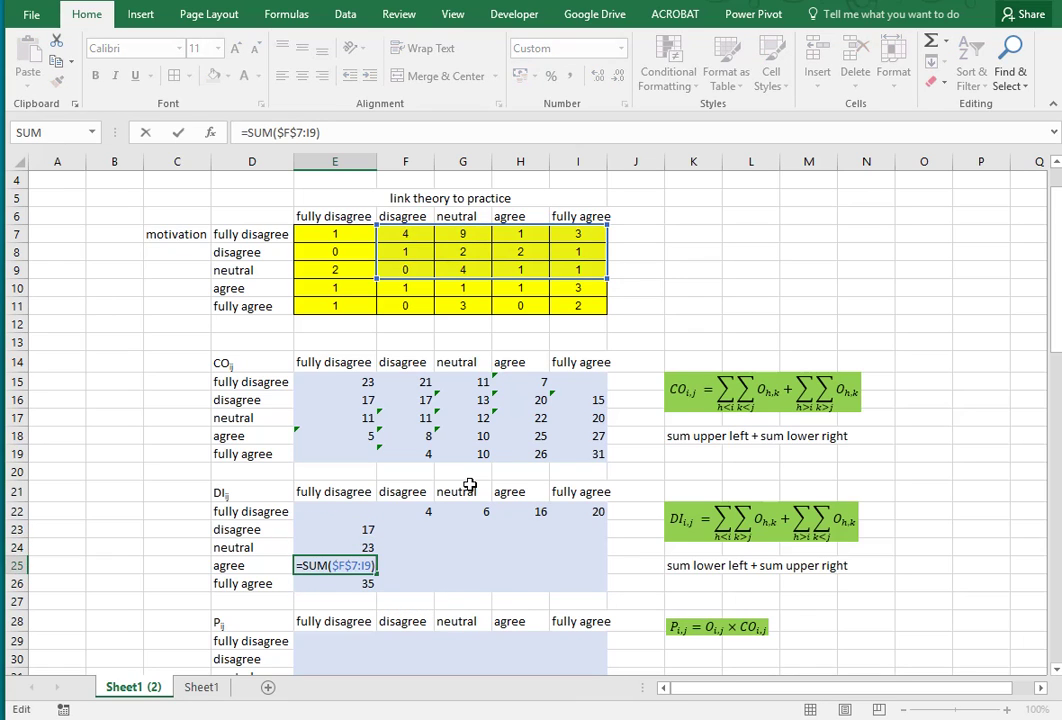
key("Return")
key("F2")
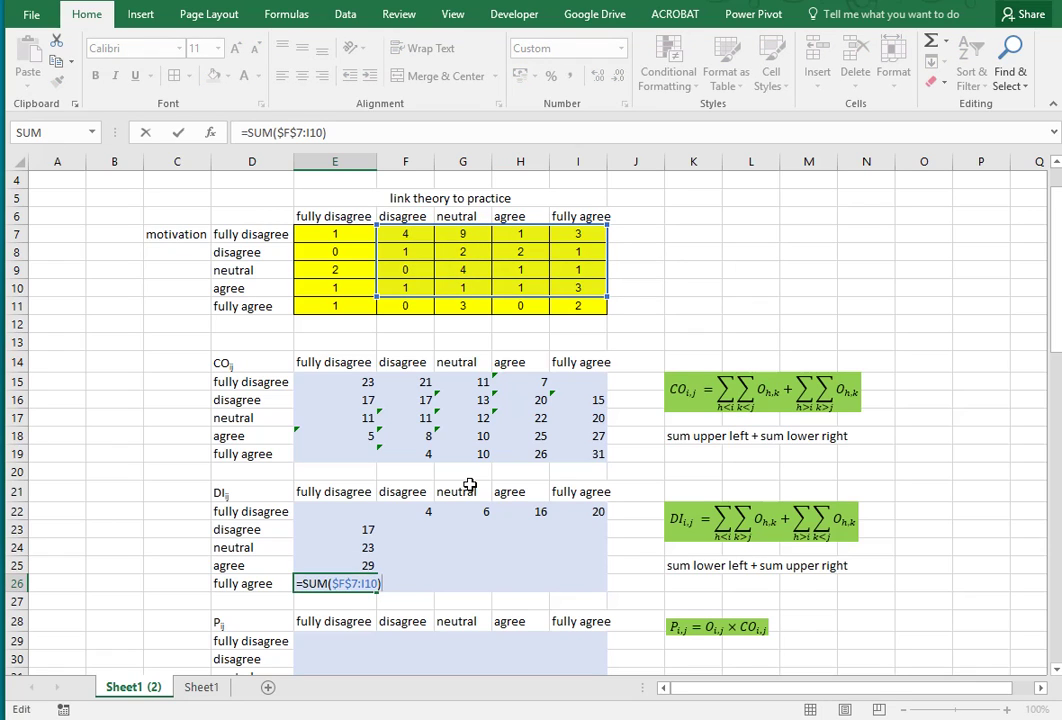
key("Return")
key("Up")
key("Up")
key("Up")
key("Up")
key("Right")
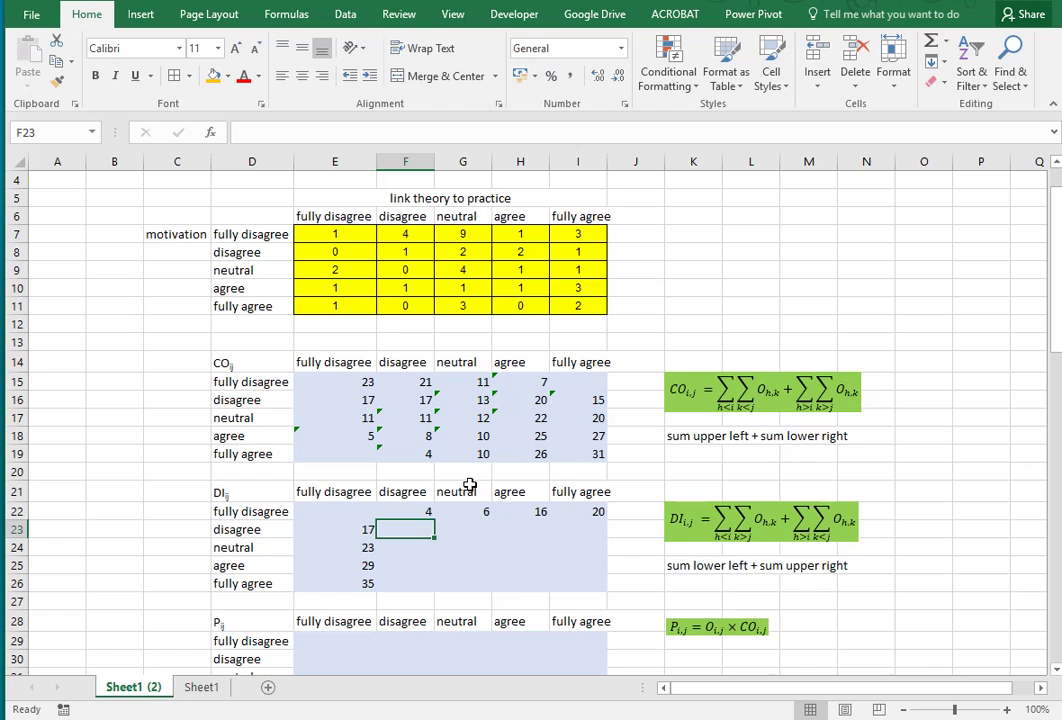
- Enter =SUM(E9:E11)+SUM(G7:I7) in F23, accepting Excel's suggested correction
type("=sum(")
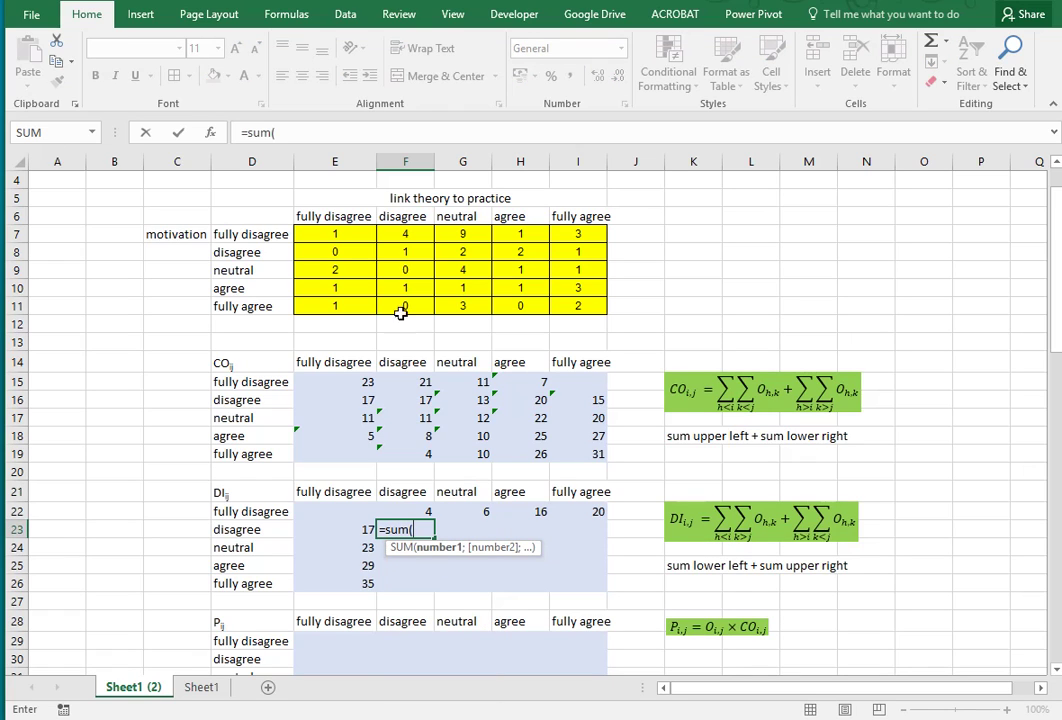
left_click_drag(340, 274, 342, 301)
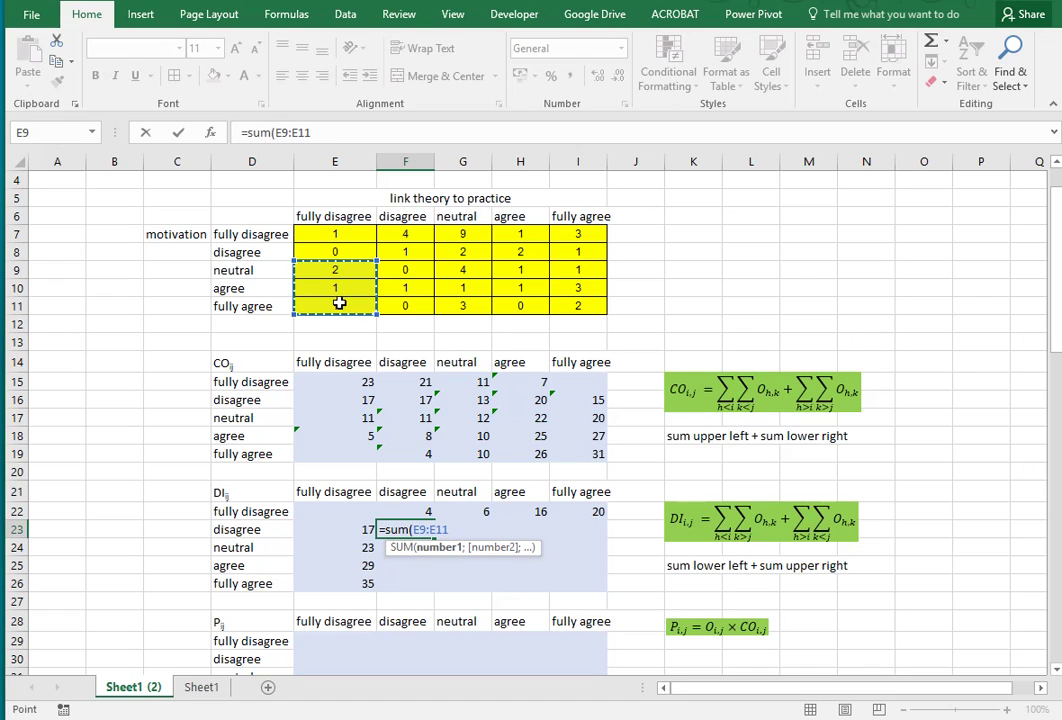
type(")+sum(")
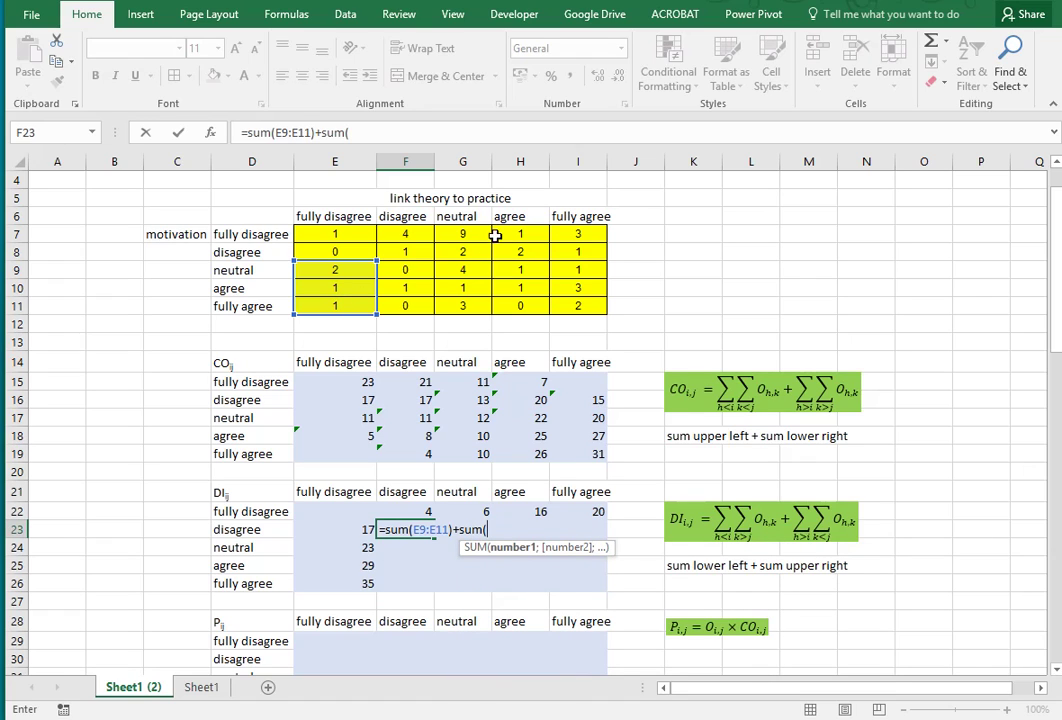
left_click_drag(464, 232, 562, 233)
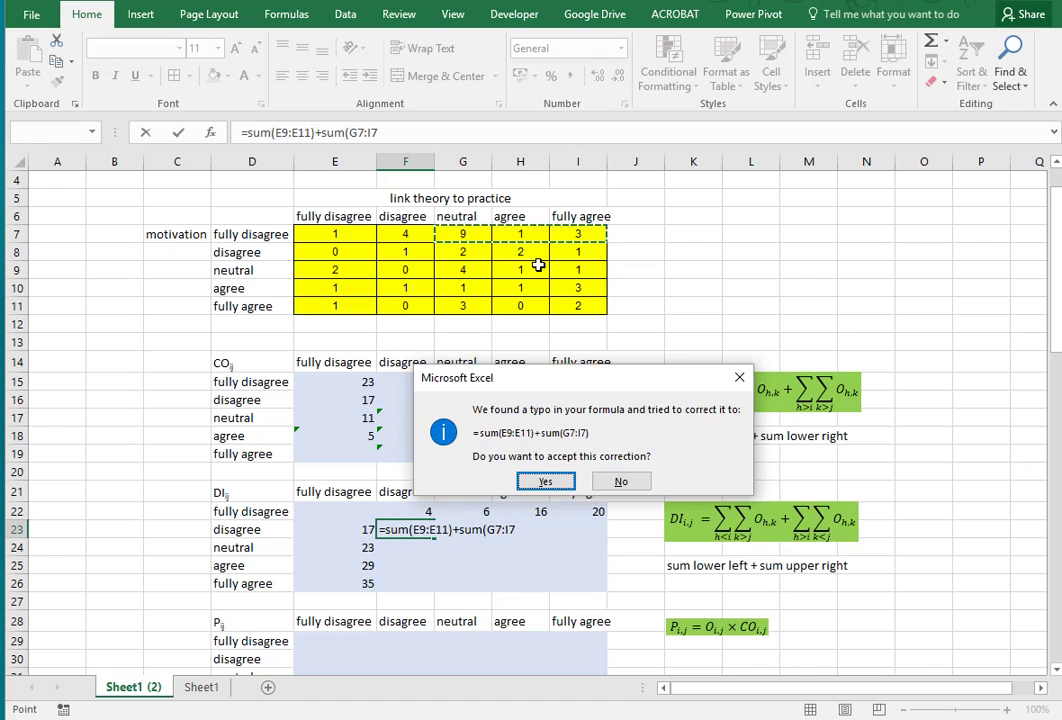
key("Return")
- Compare F23's formula ranges against E23's =SUM($F$7:I7) formula without changing either
key("Right")
key("Up")
key("Left")
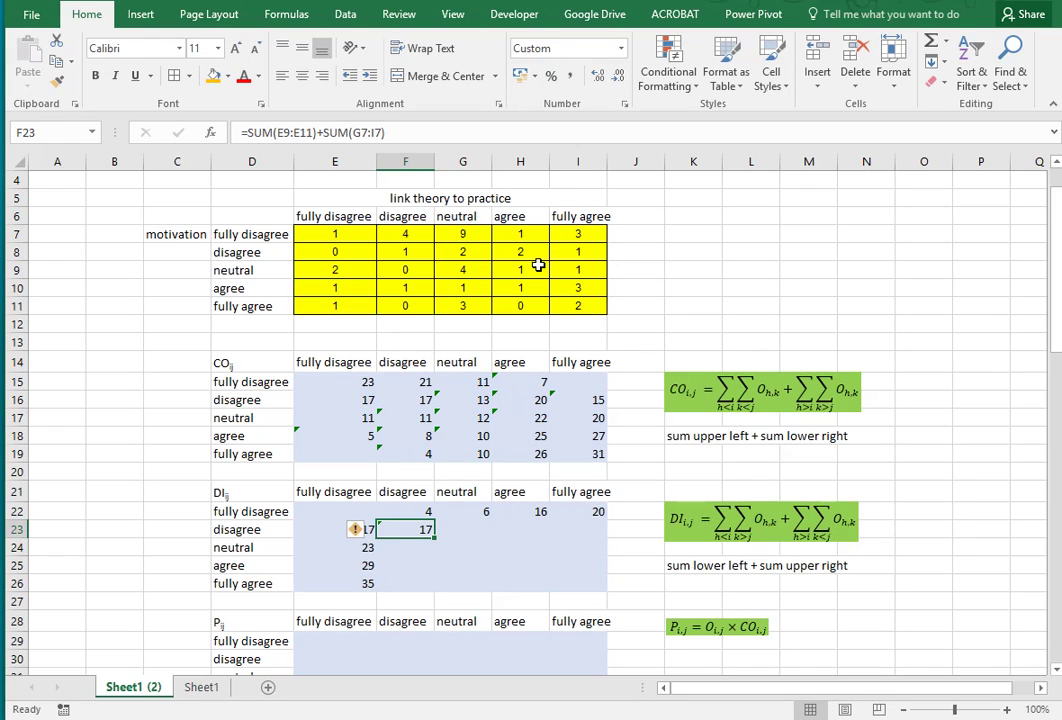
key("F2")
key("Escape")
key("Left")
key("F2")
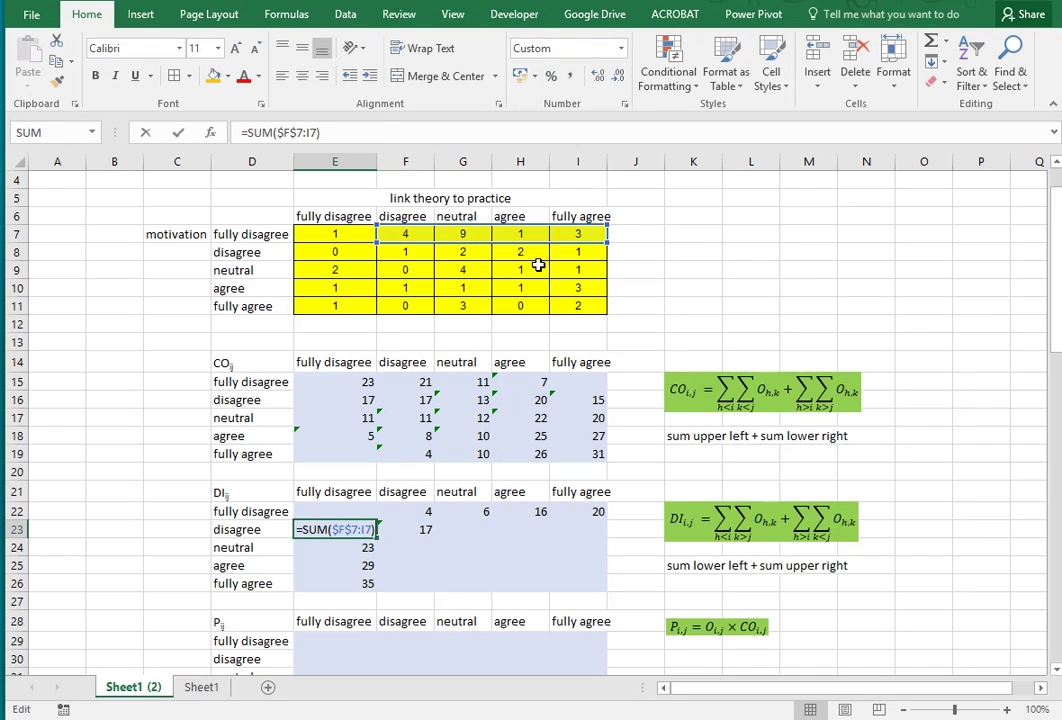
key("Escape")
key("Right")
key("Right")
key("Left")
key("F2")
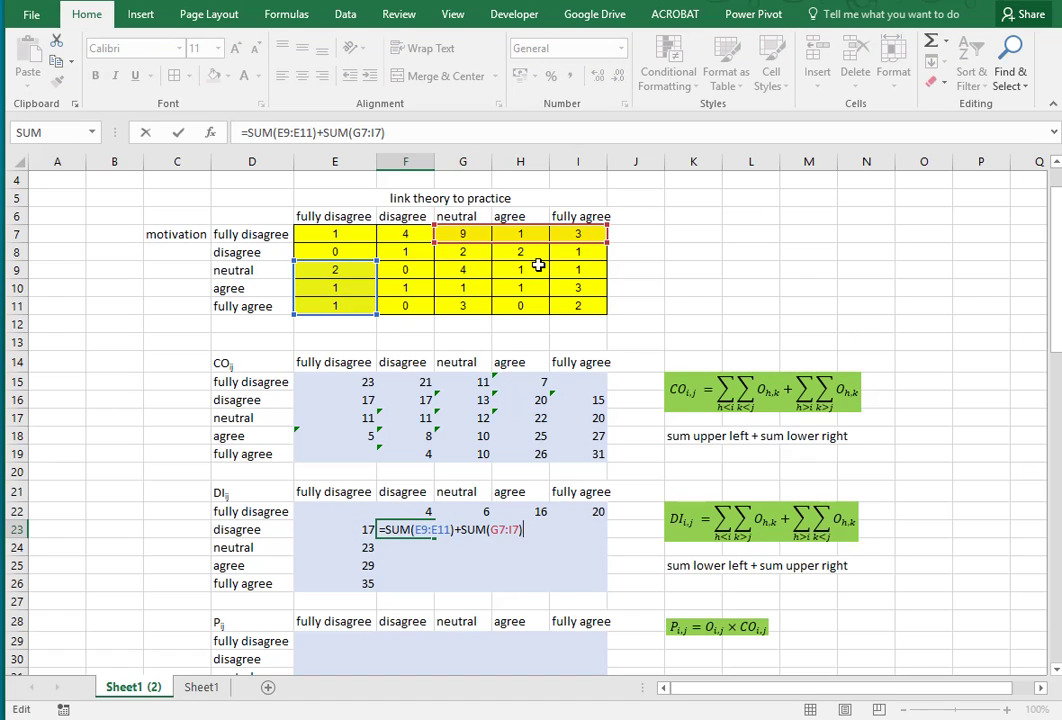
key("Escape")
key("Left")
key("F2")
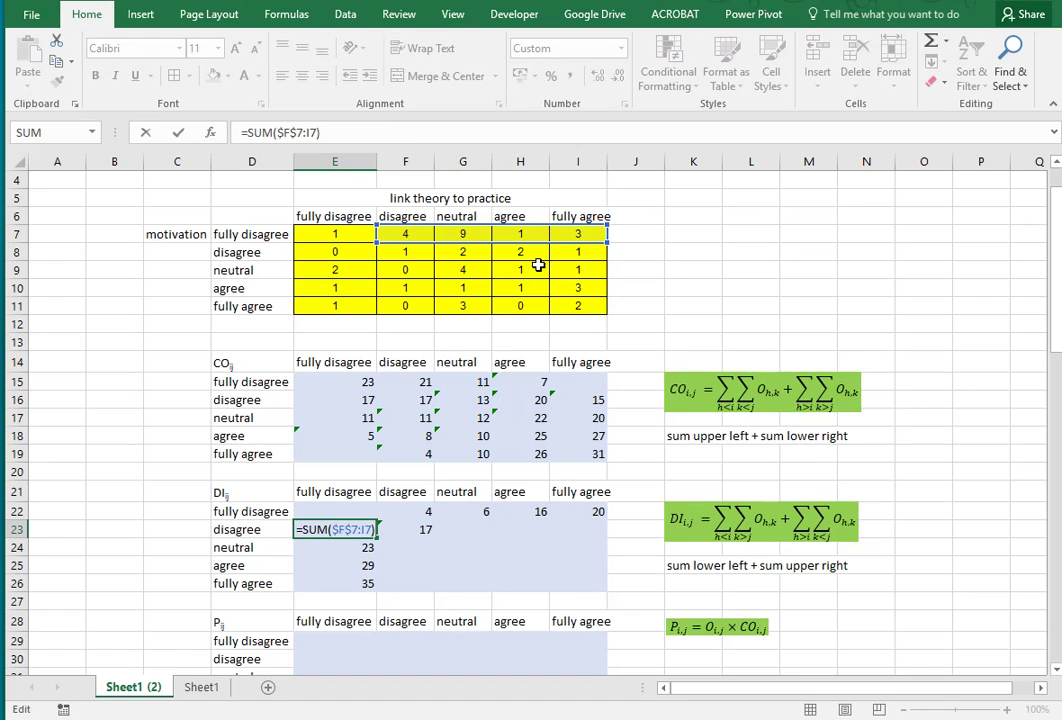
key("Escape")
key("Right")
key("F2")
key("Escape")
key("Left")
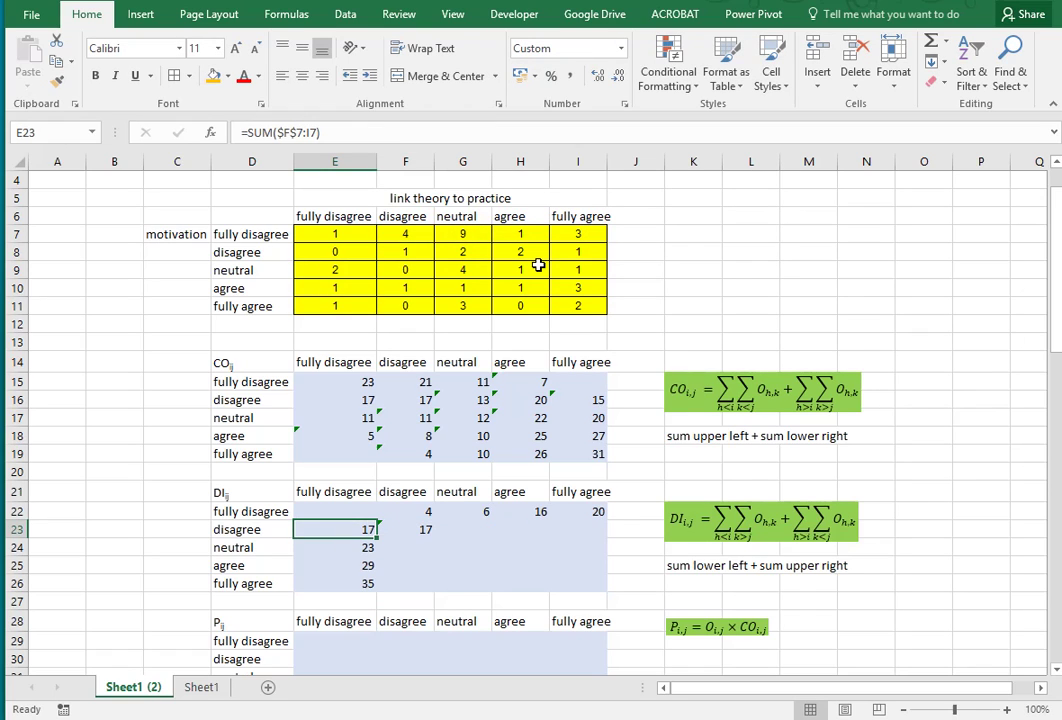
key("F2")
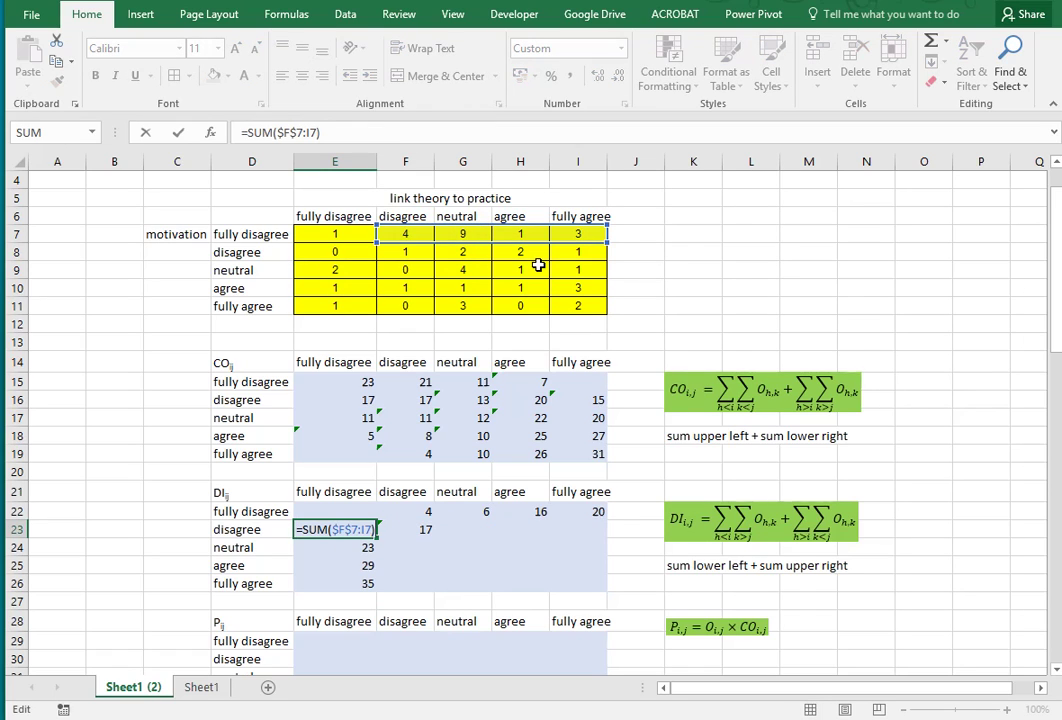
key("Escape")
key("Right")
key("F2")
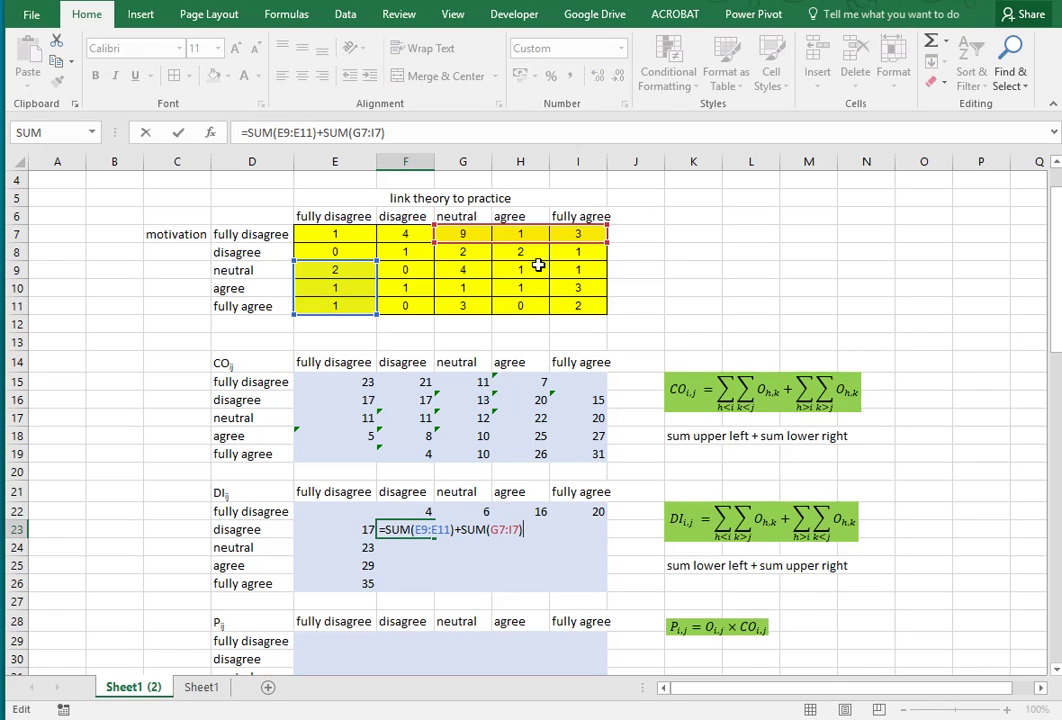
key("Escape")
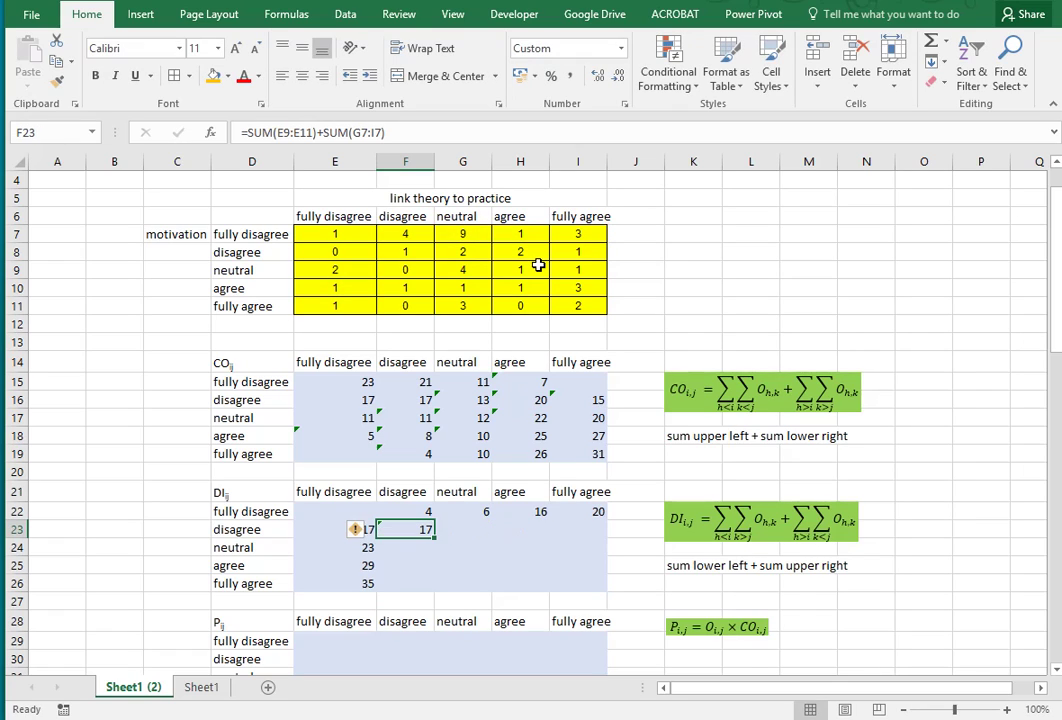
key("Left")
key("F2")
key("Escape")
key("Right")
- Enter =SUM($E$9:F11)+SUM(H7:I7) in G23, giving the disagree/neutral DI value 9
left_click(410, 232)
left_click_drag(360, 265, 344, 294)
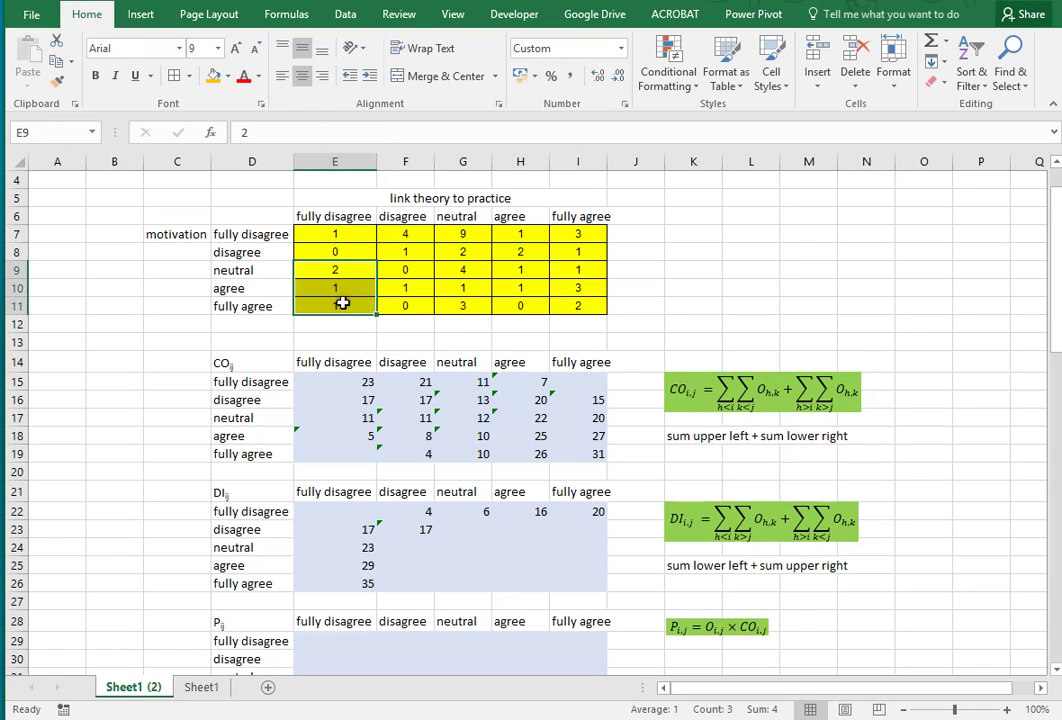
left_click(458, 530)
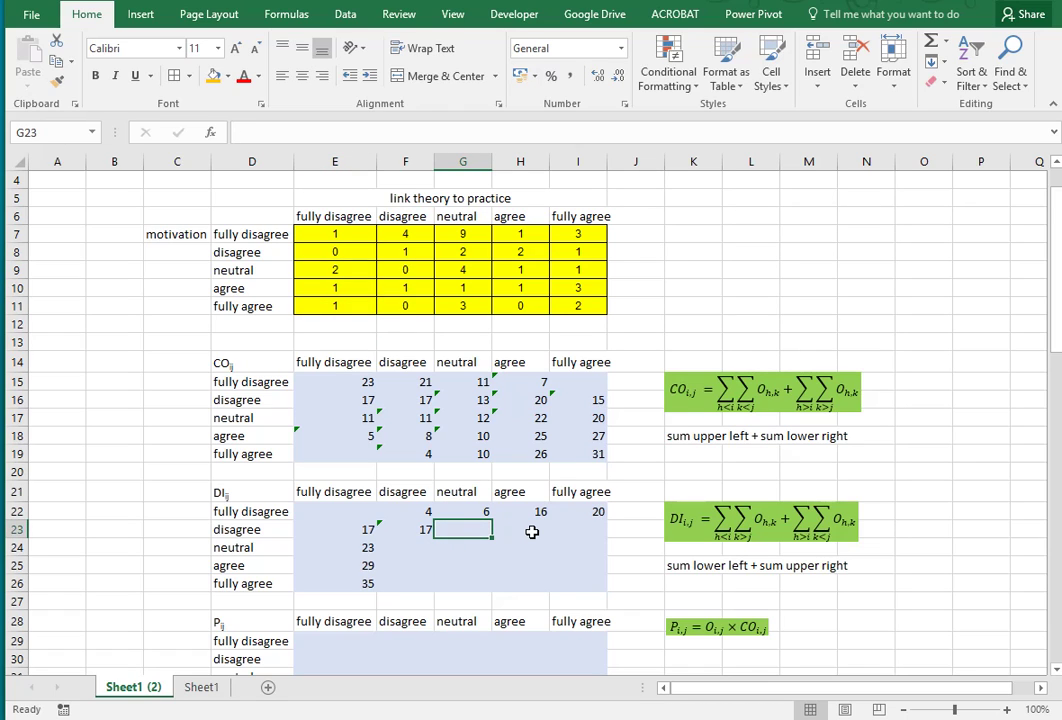
type("=sum(")
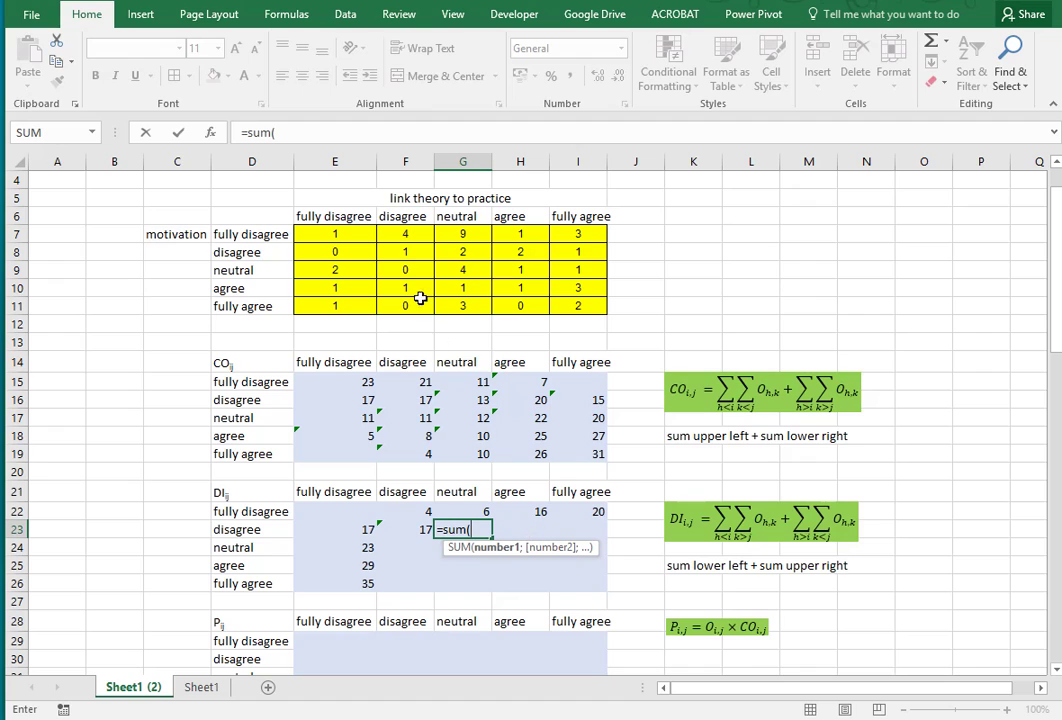
left_click_drag(405, 270, 349, 304)
type(")+")
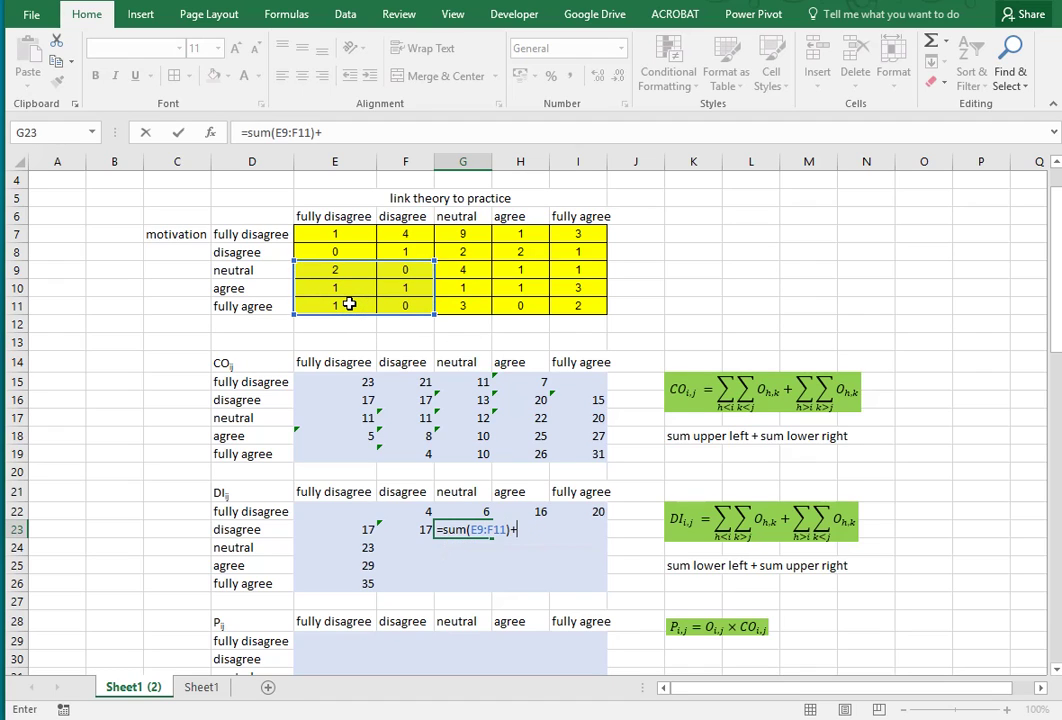
type("sum(")
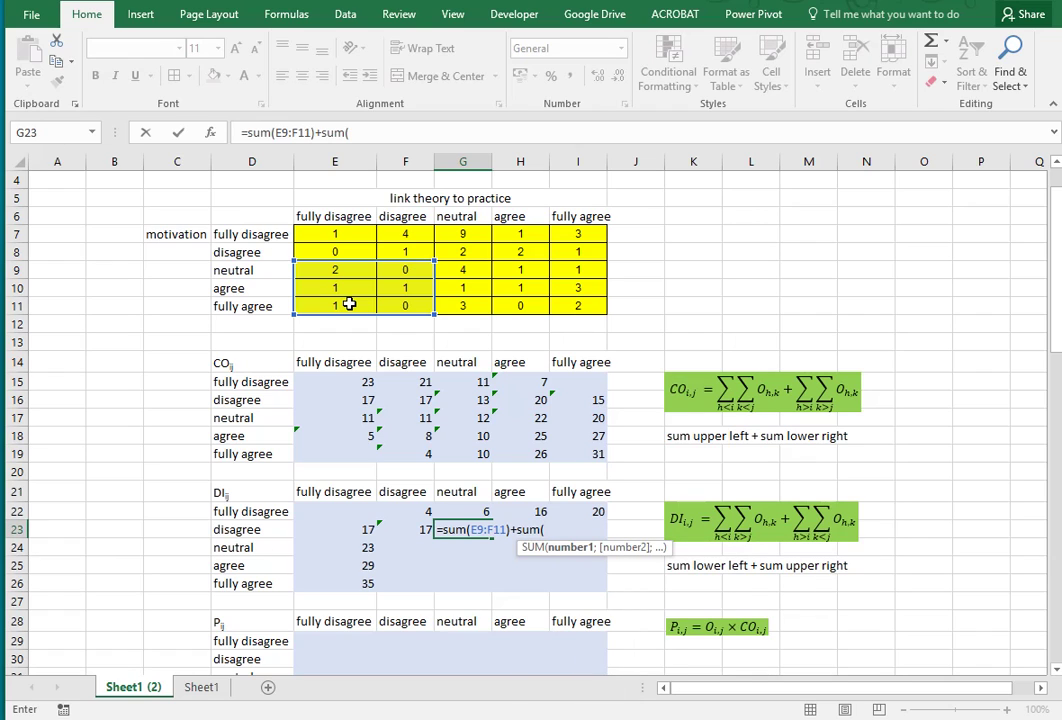
left_click_drag(517, 232, 568, 235)
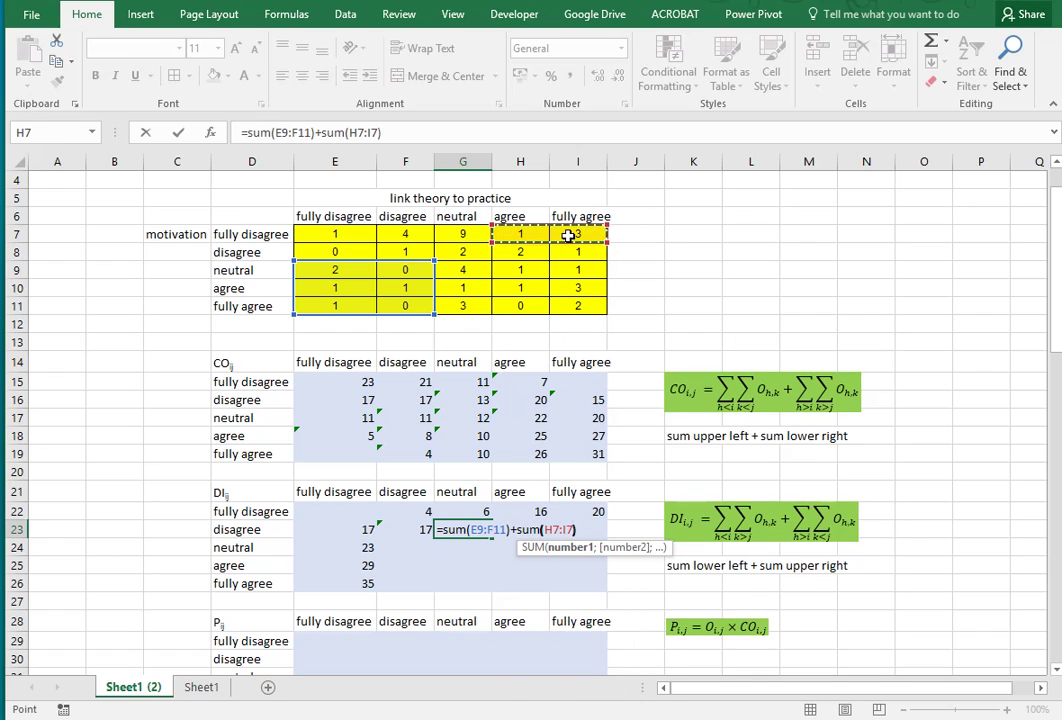
type(")")
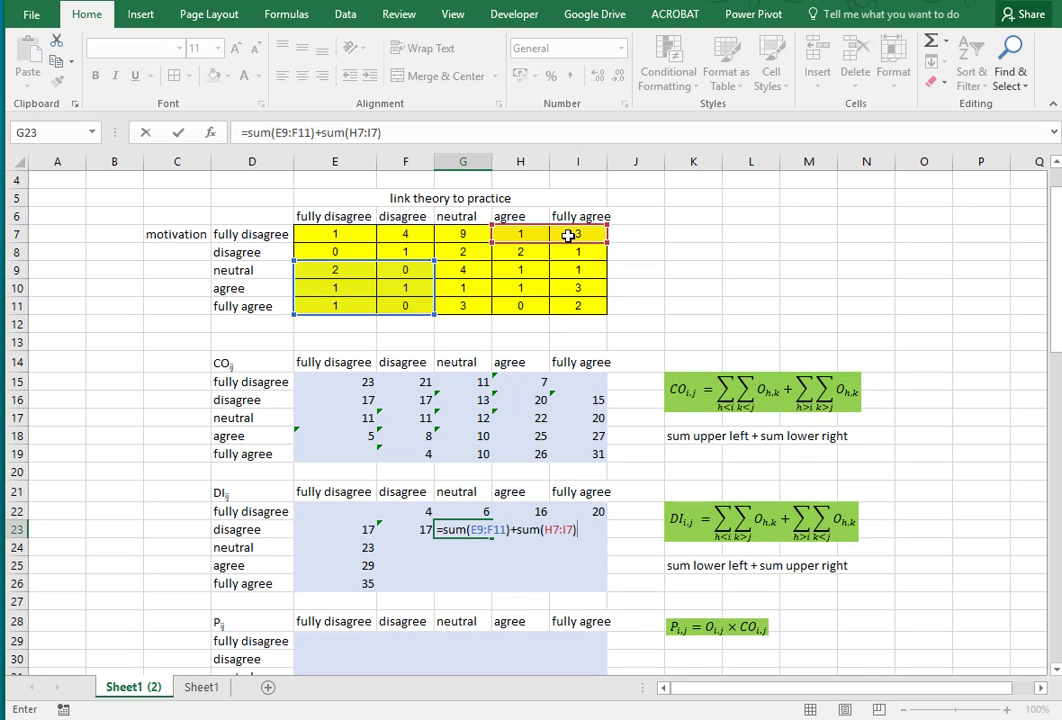
left_click(468, 528)
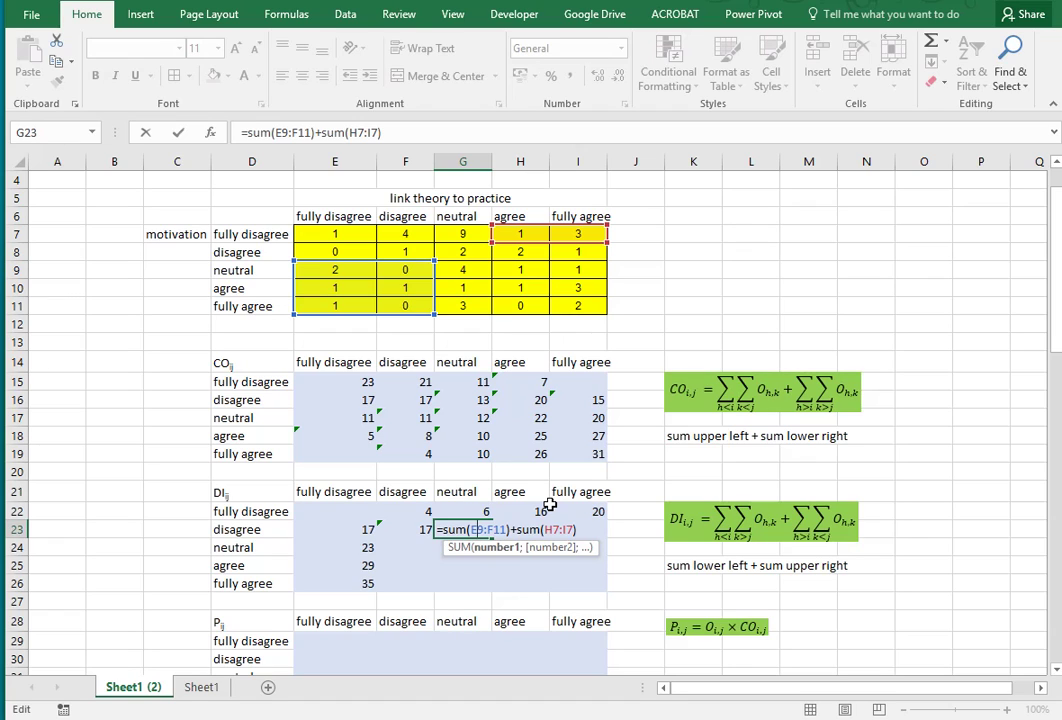
key("F4")
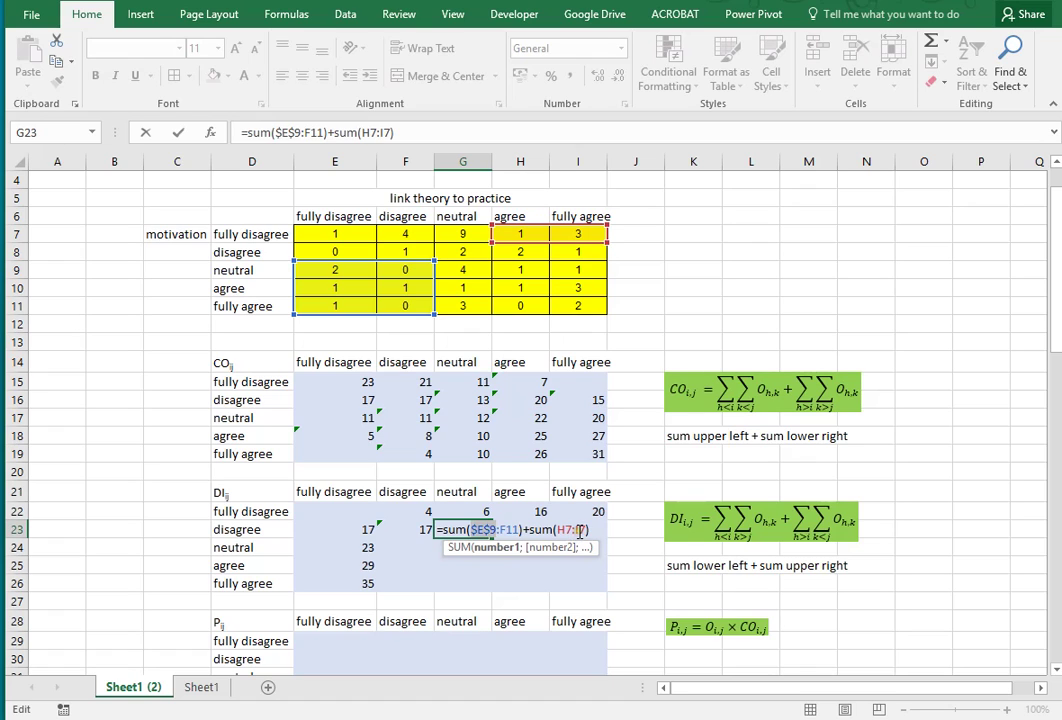
left_click(579, 531)
key("F4")
key("Return")
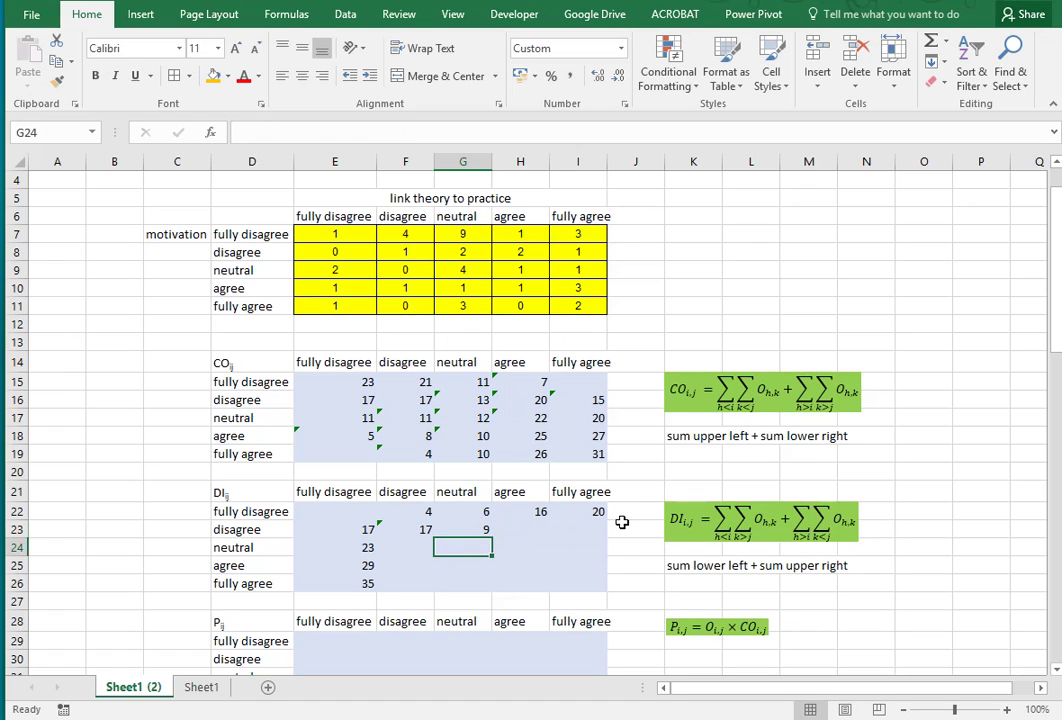
- Copy the G23 formula into H23 of the DI disagree row, giving 16
key("Up")
key("ctrl+c")
key("Right")
key("ctrl+v")
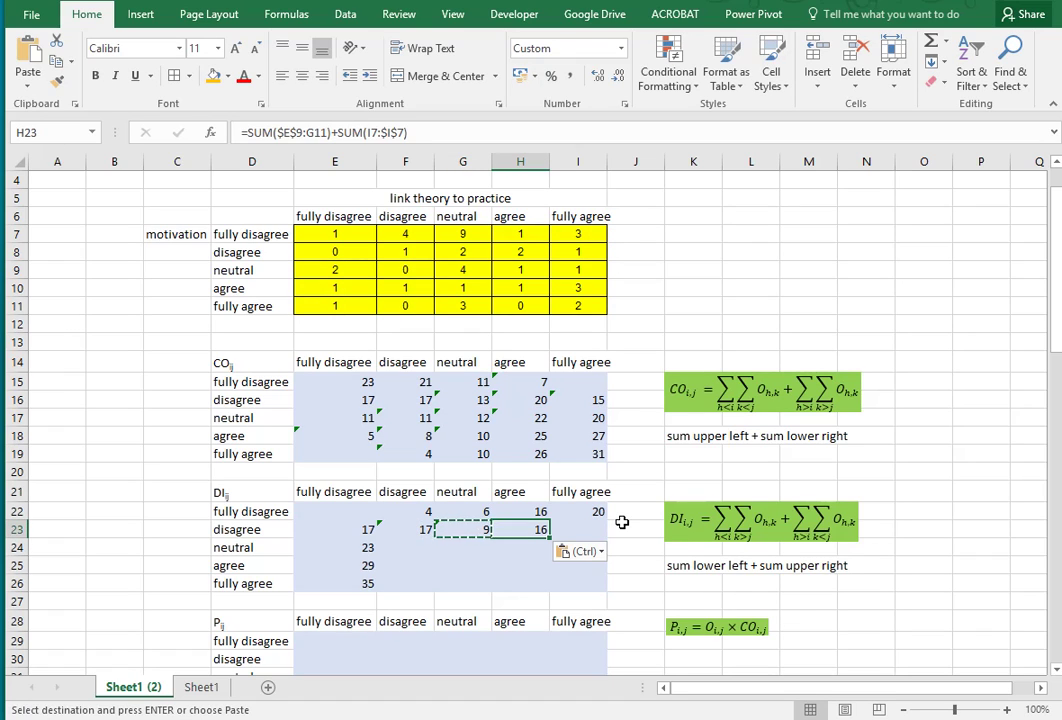
key("F2")
key("Escape")
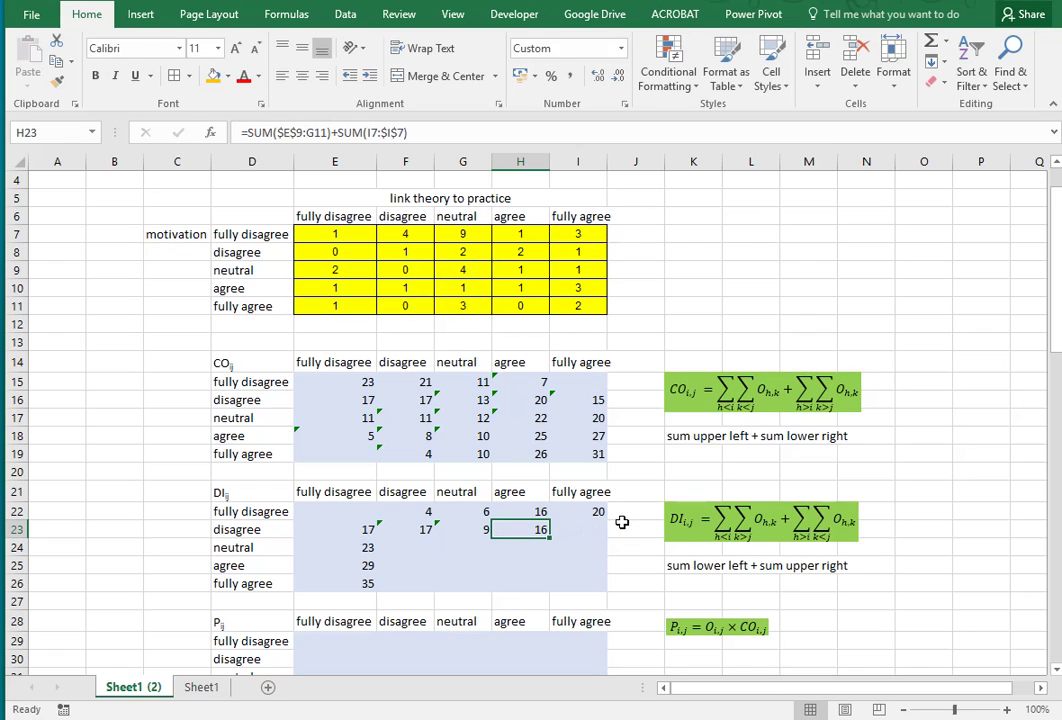
- Copy the I22 formula into I23 as a starting point for the fully agree cell
left_click(592, 514)
key("F2")
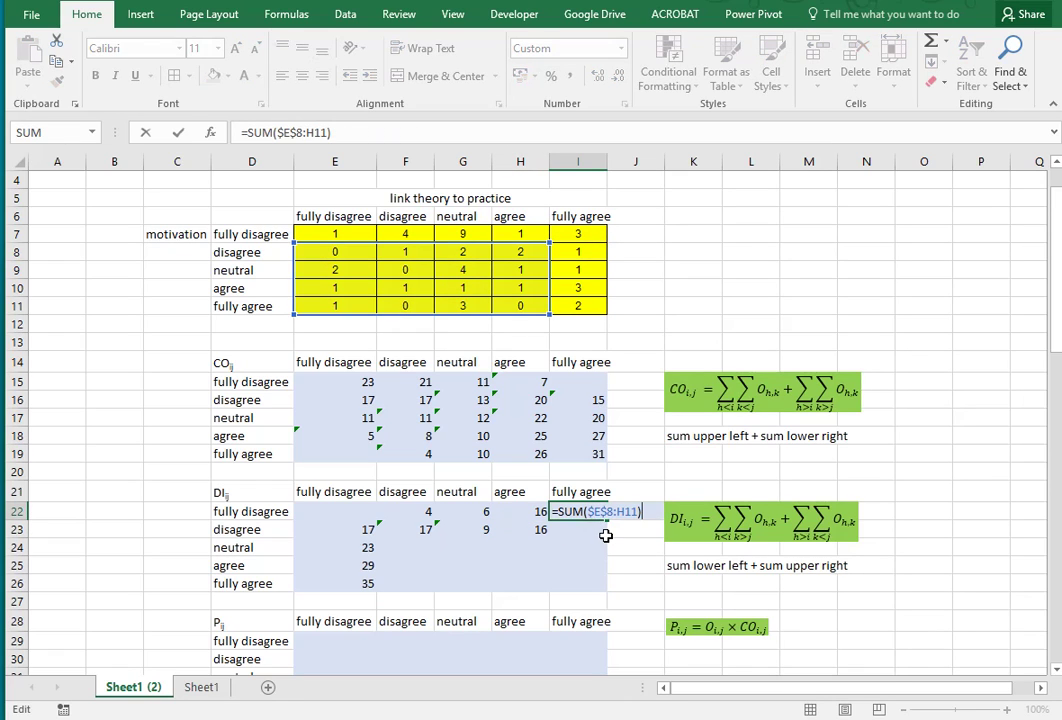
key("Escape")
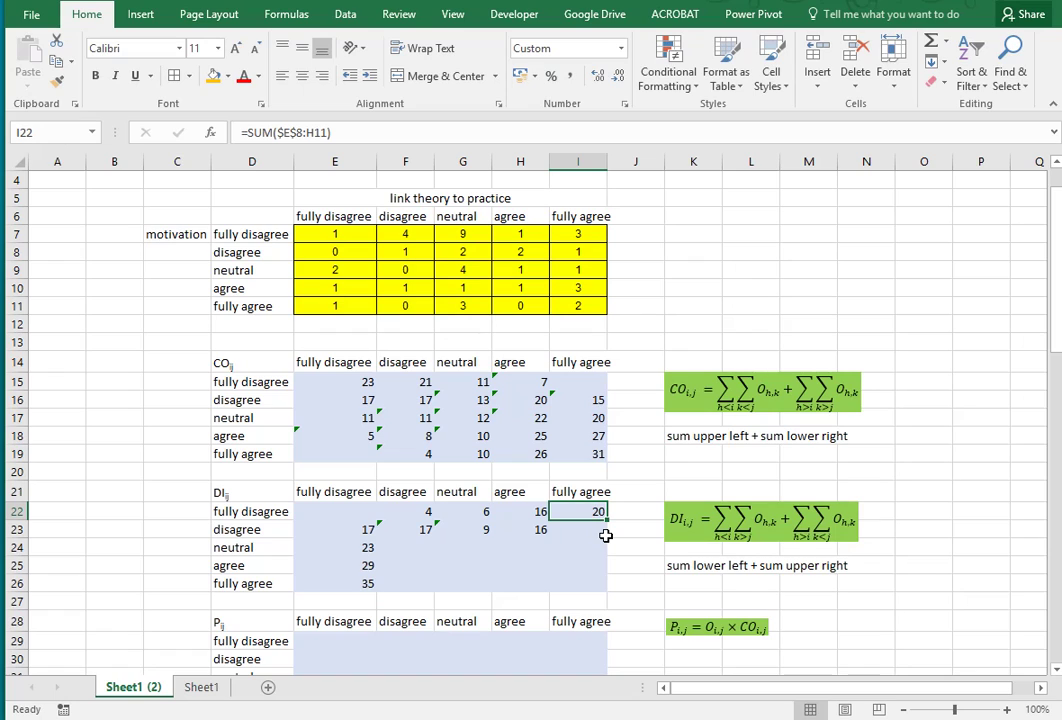
key("ctrl+c")
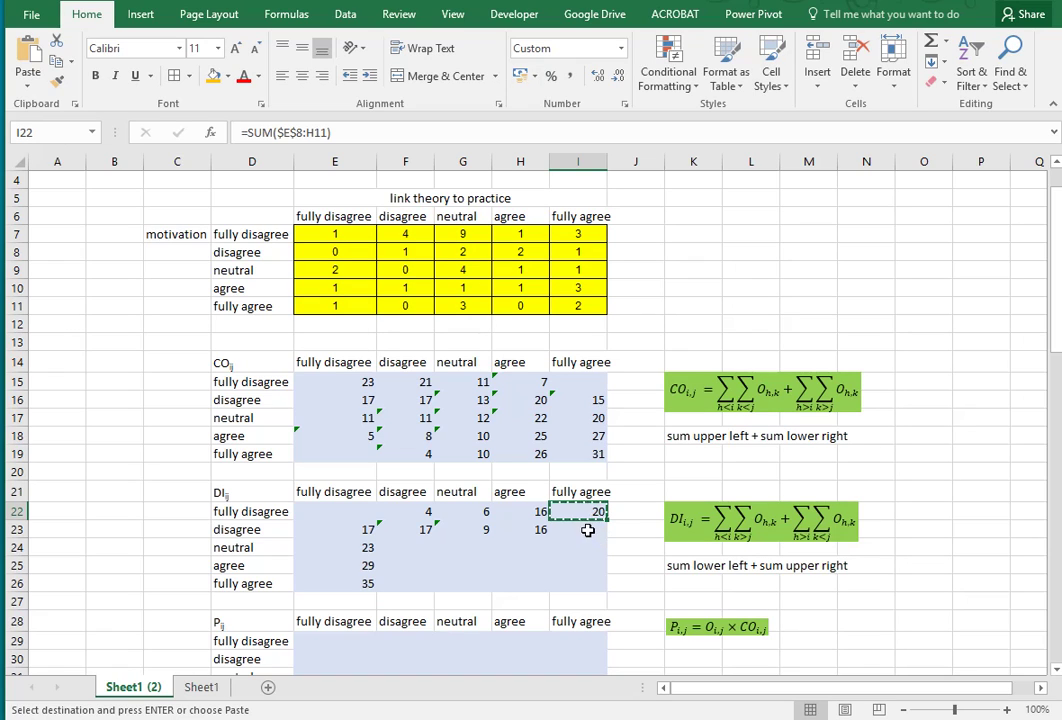
left_click(585, 537)
key("ctrl+v")
- Adjust I23's formula to =SUM(E9:$H$11), giving 15
double_click(587, 537)
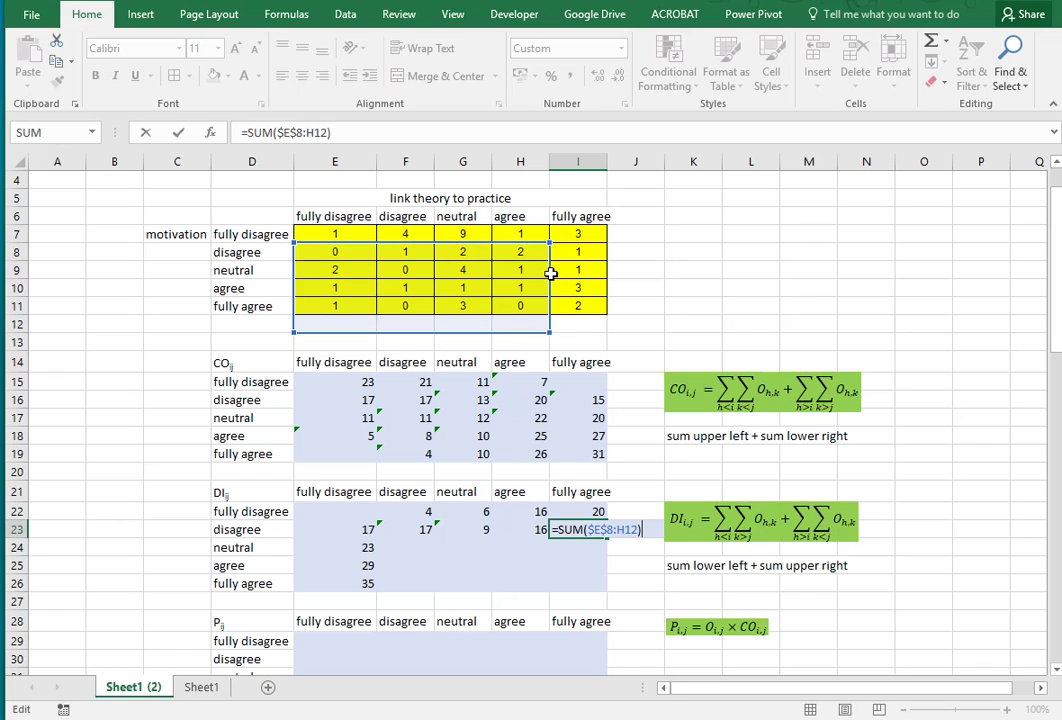
left_click_drag(551, 271, 523, 298)
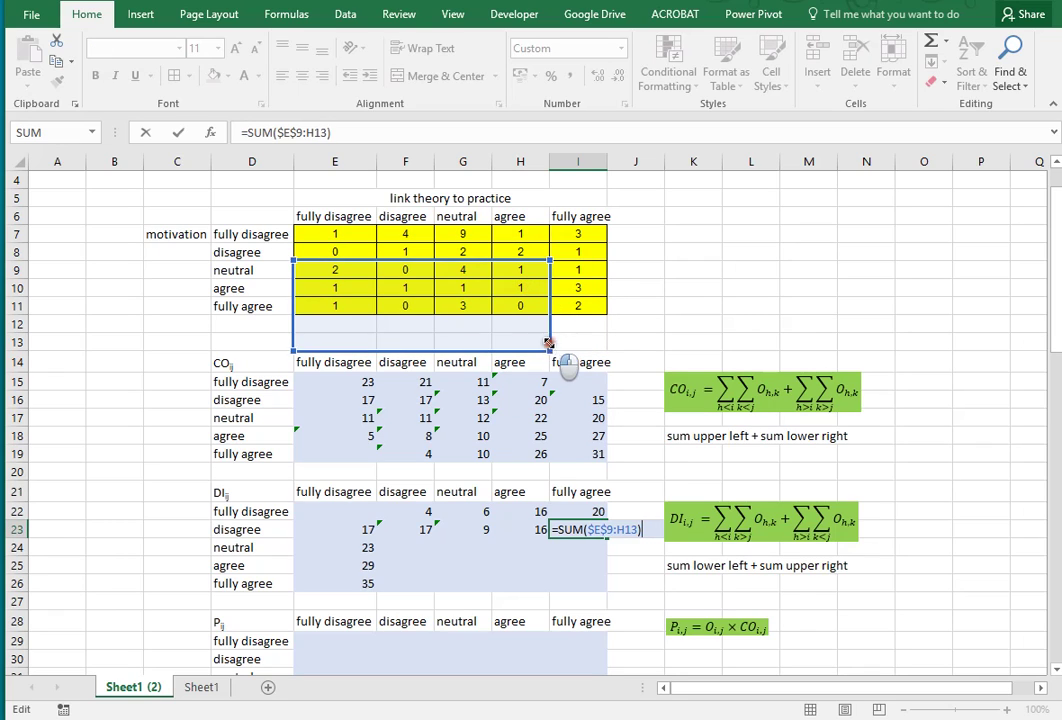
left_click_drag(549, 350, 548, 318)
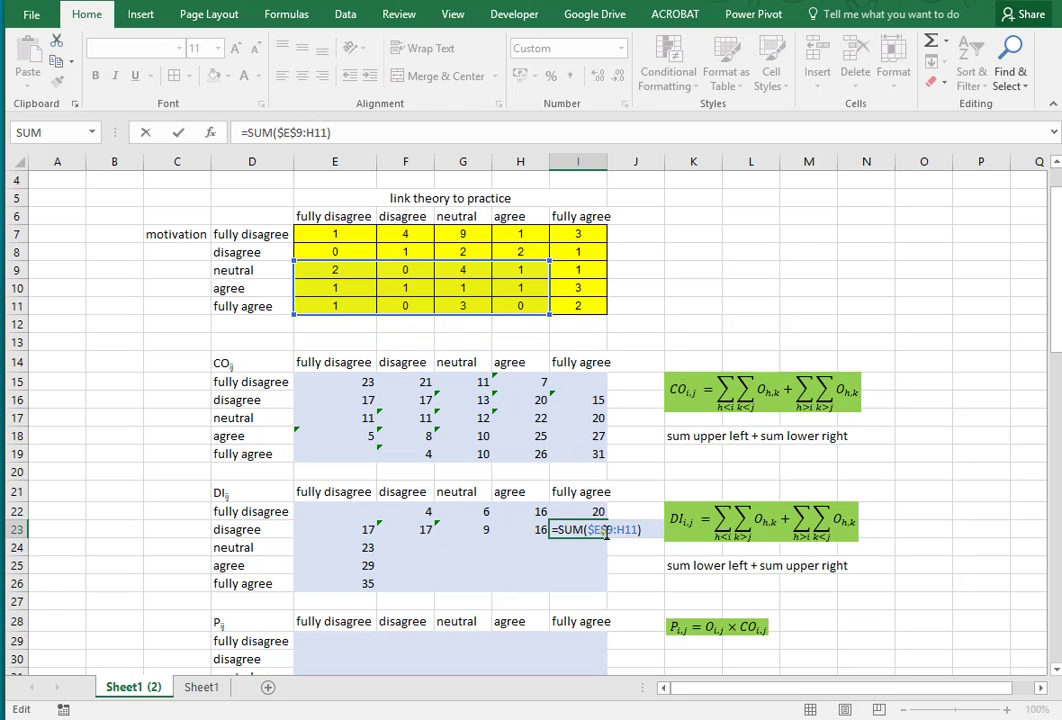
left_click(605, 531)
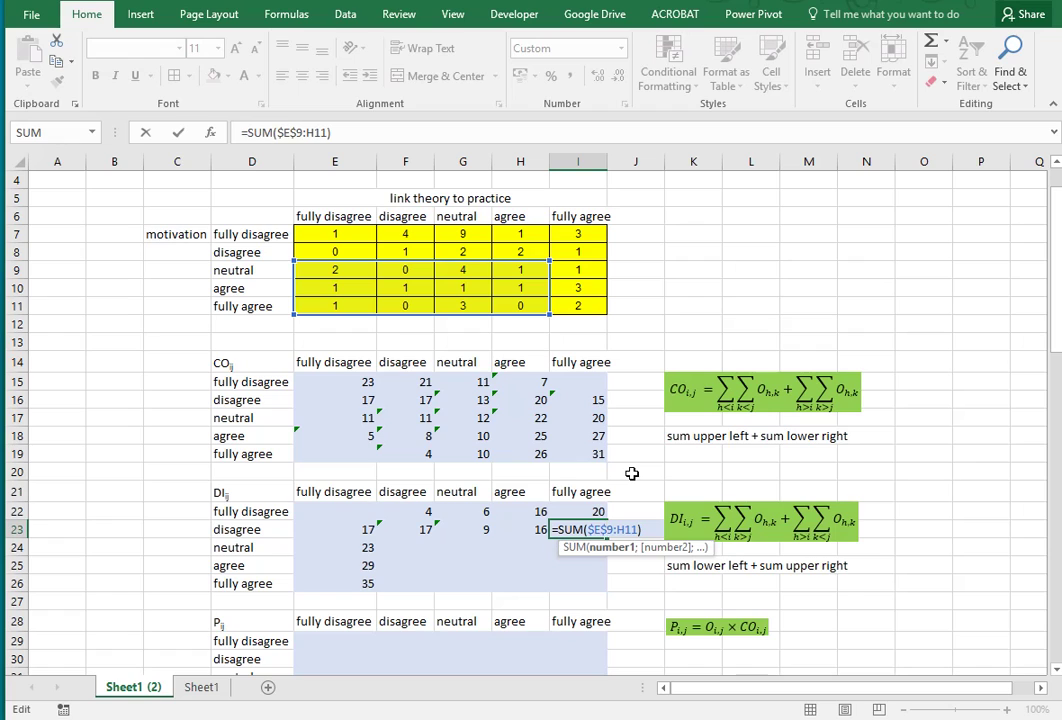
key("F4")
key("F4")
key("F4")
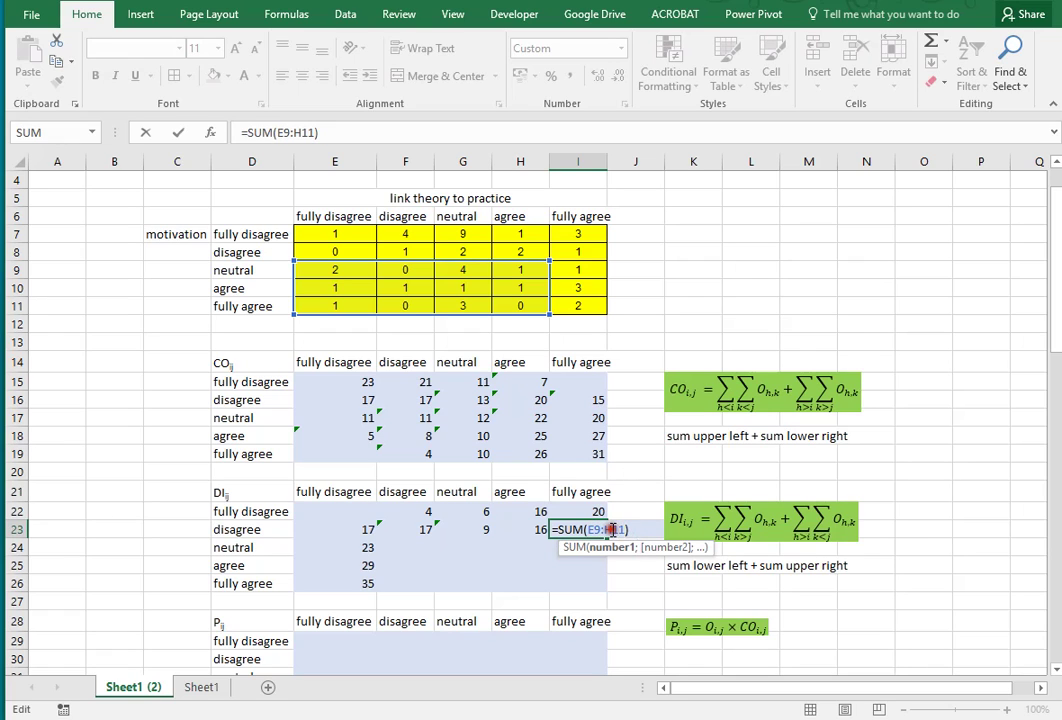
left_click(610, 530)
key("F4")
key("Return")
- Copy the I23 formula down into I24 and I25, giving 8 for the neutral row
key("Up")
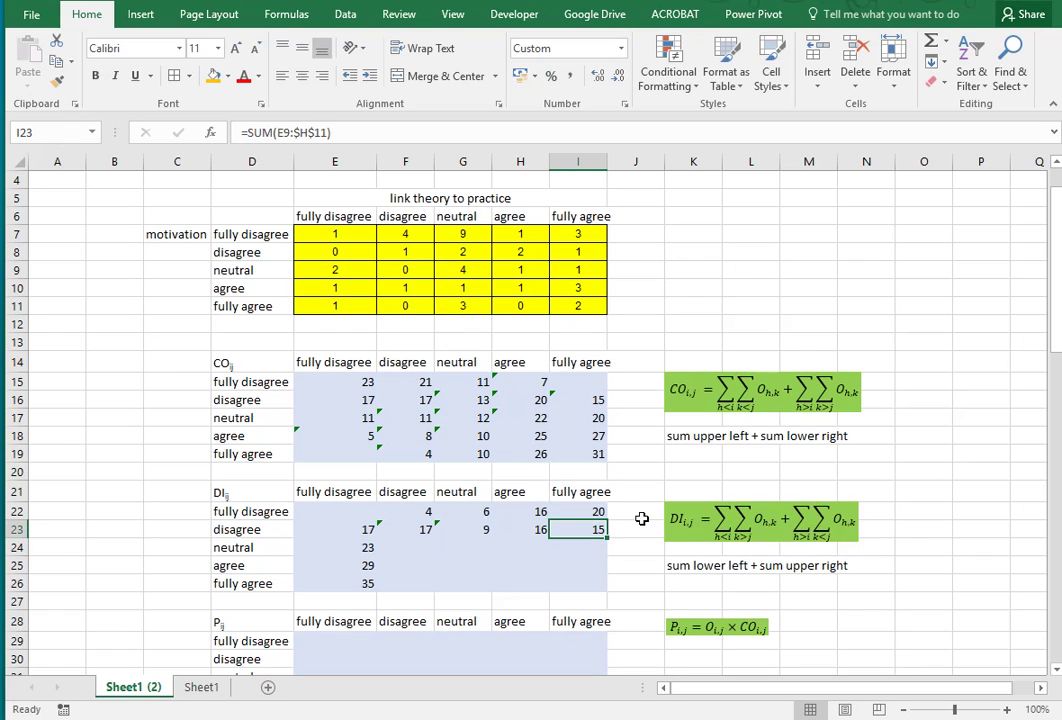
key("ctrl+c")
key("Down")
key("ctrl+v")
key("Down")
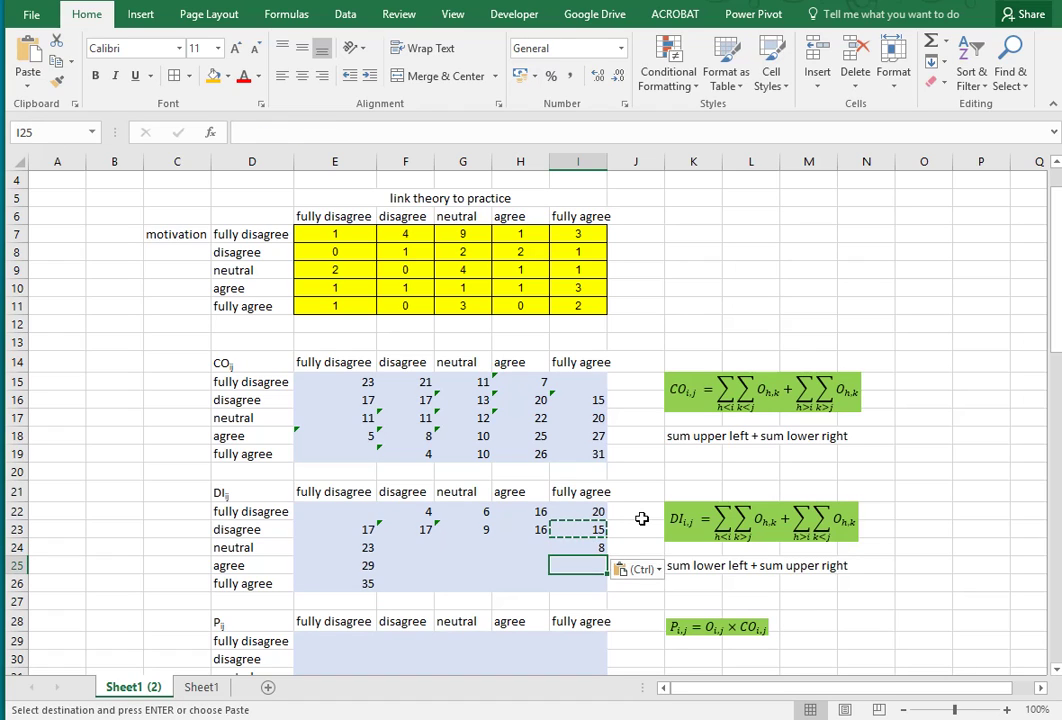
key("ctrl+v")
key("F2")
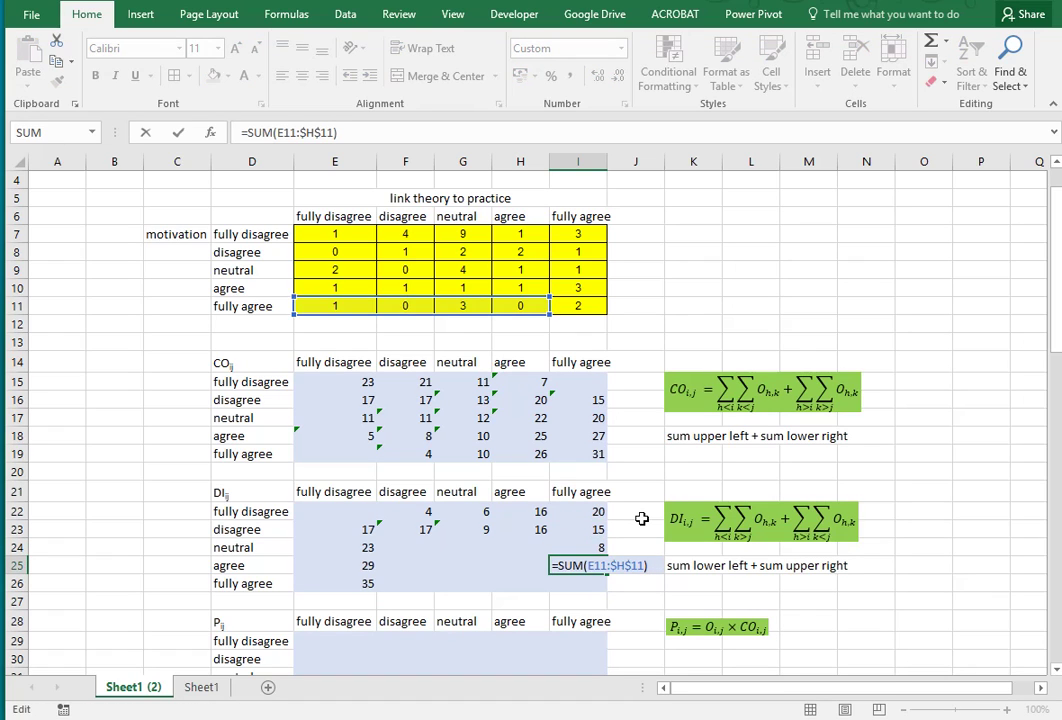
key("Escape")
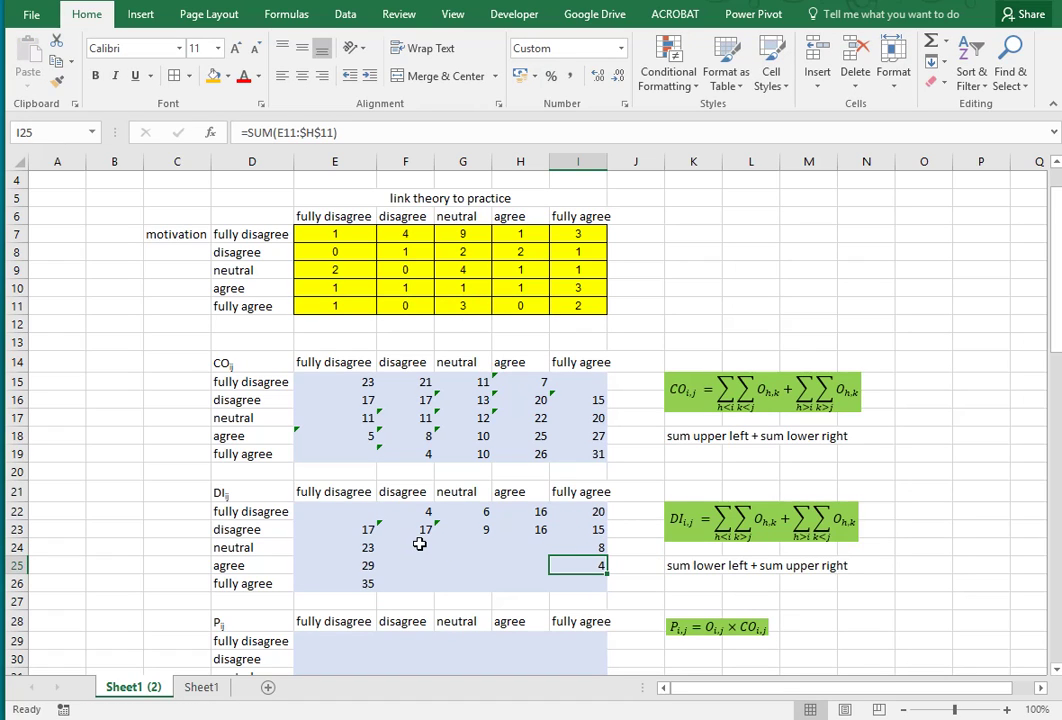
- Copy G23 into G24 and shift its lower-left range down one row, giving 10
left_click(418, 543)
left_click(474, 530)
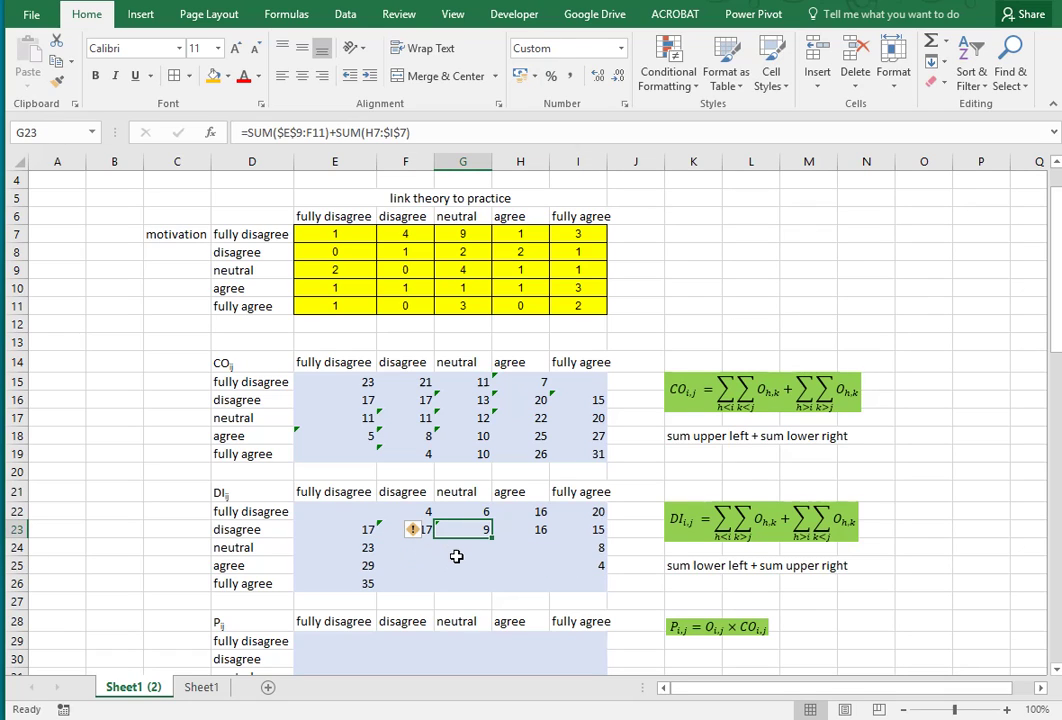
key("ctrl+c")
left_click(457, 548)
key("ctrl+v")
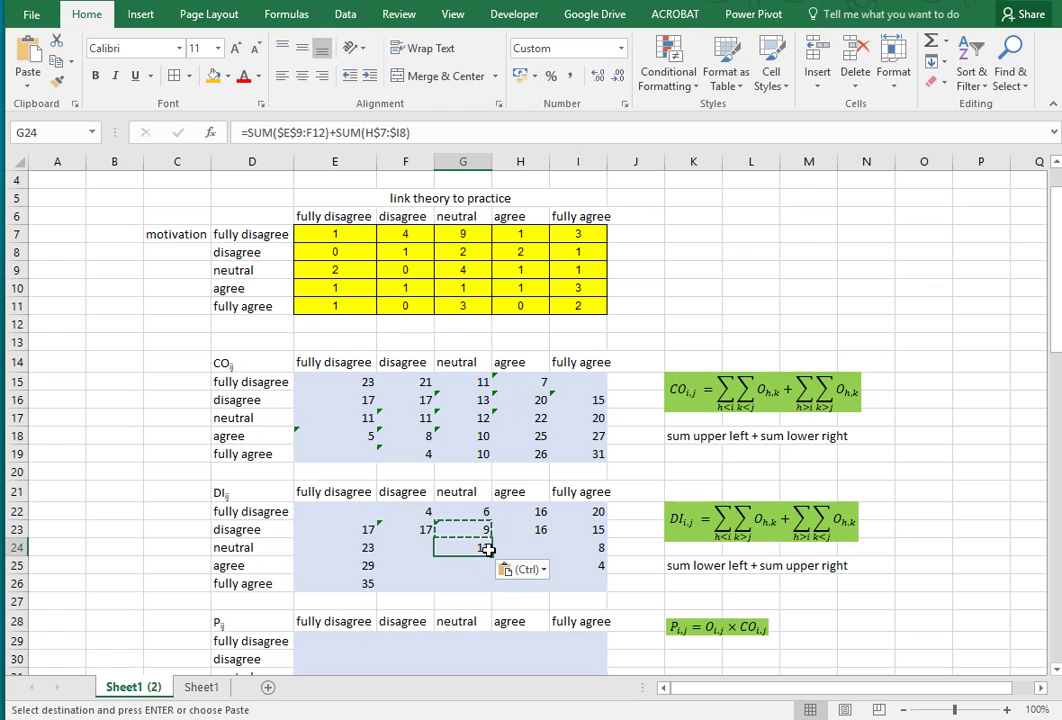
double_click(487, 549)
double_click(487, 549)
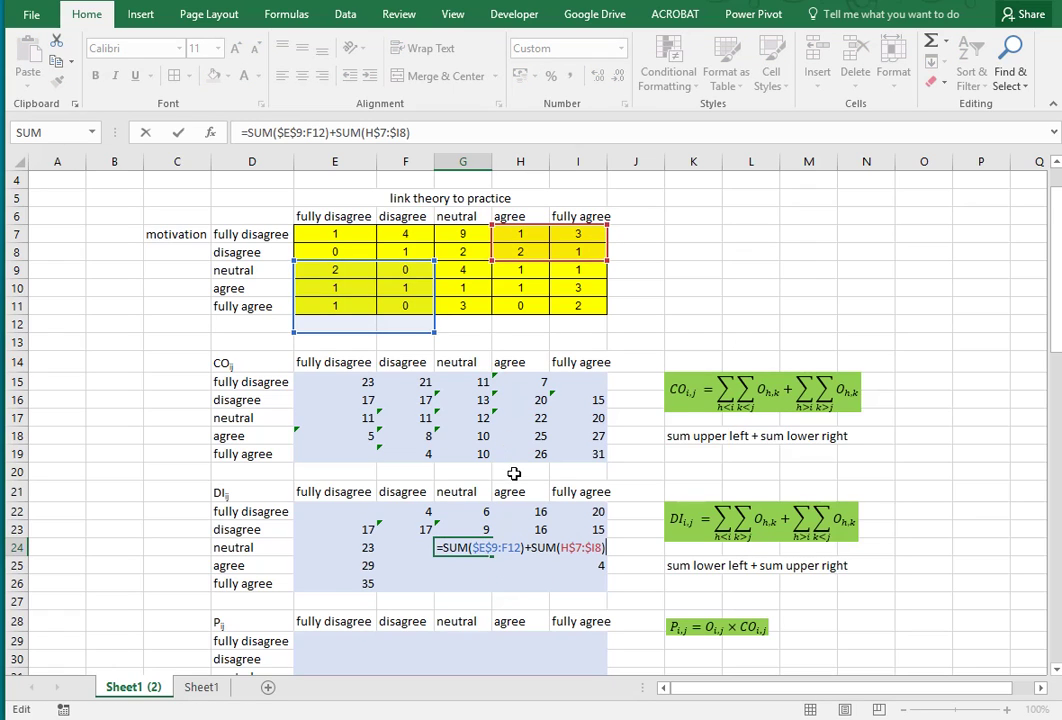
mouse_move(435, 287)
left_mouse_down()
mouse_move(455, 325)
mouse_move(433, 350)
mouse_move(423, 300)
left_mouse_up()
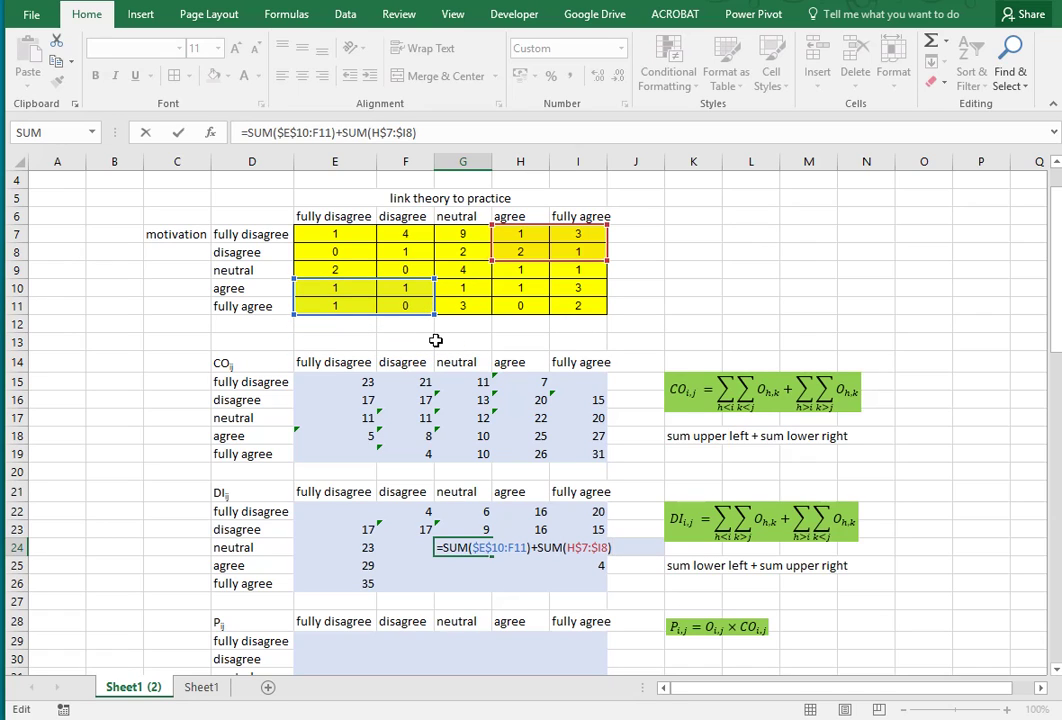
key("Return")
- Copy the G24 formula into F24 and H24, giving 20 and 11
key("Up")
key("ctrl+c")
key("Left")
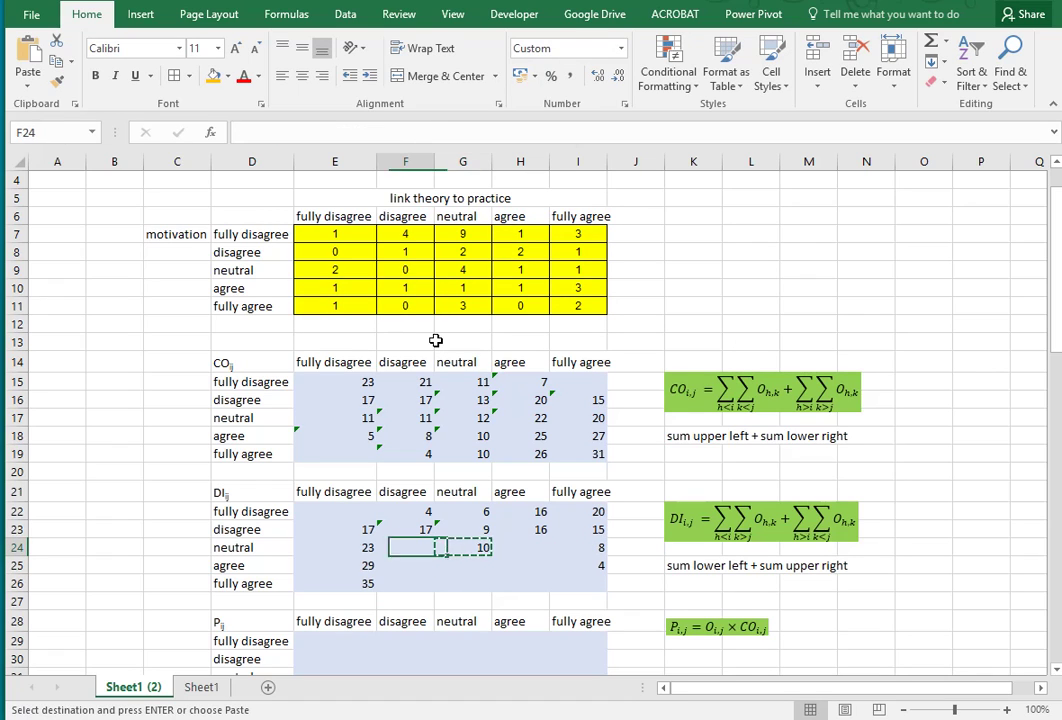
key("ctrl+v")
key("F2")
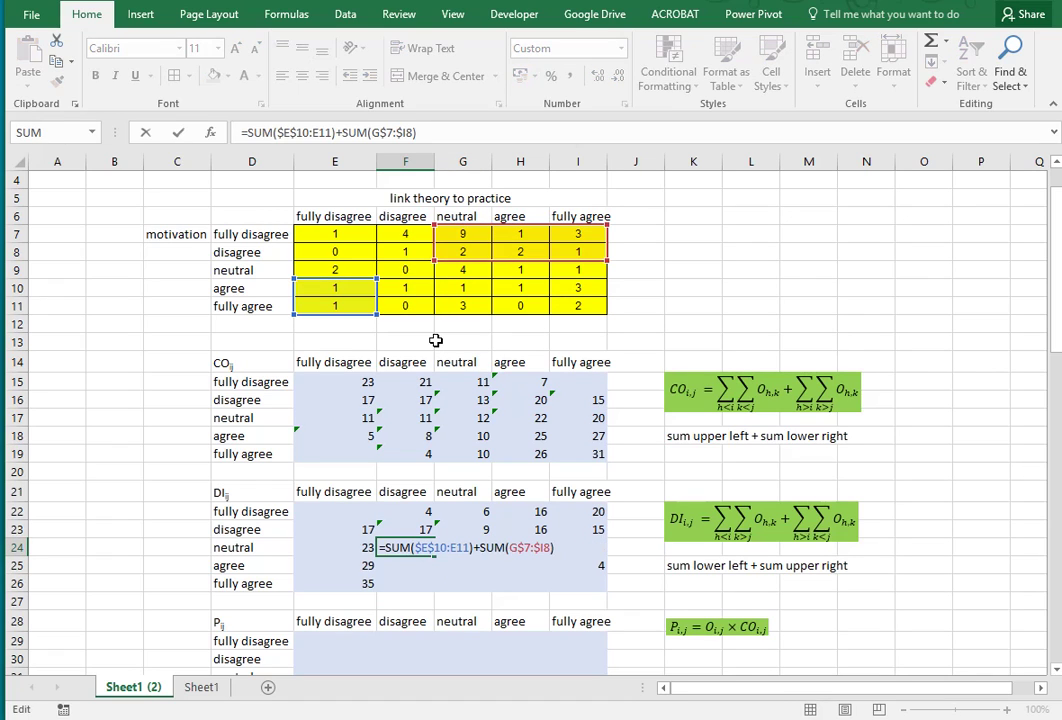
key("Escape")
key("ctrl+c")
key("Right")
key("Right")
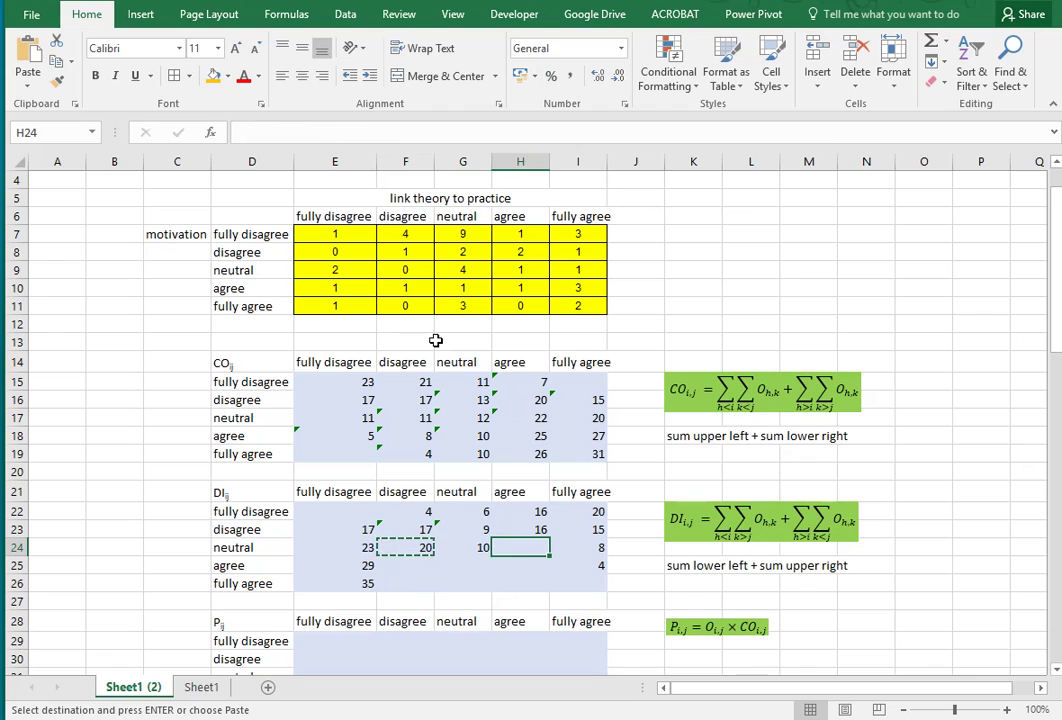
key("ctrl+v")
key("F2")
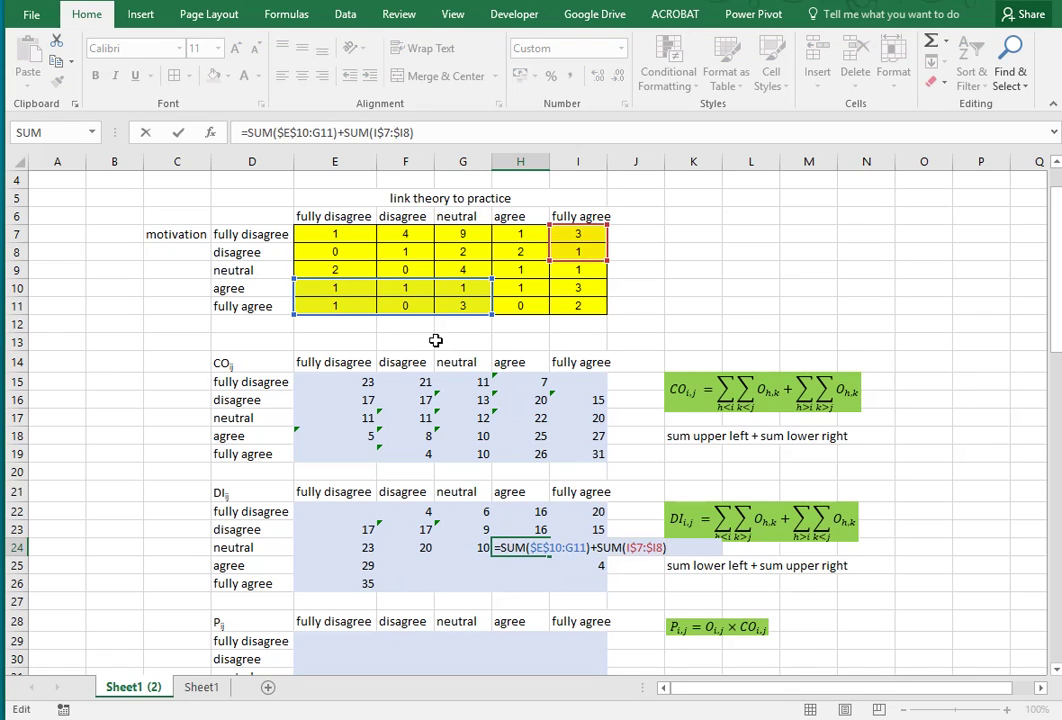
key("Escape")
- Copy G24 into G25 and shift its lower-left range down to row 11, giving 10
key("Left")
key("ctrl+c")
key("Down")
key("ctrl+v")
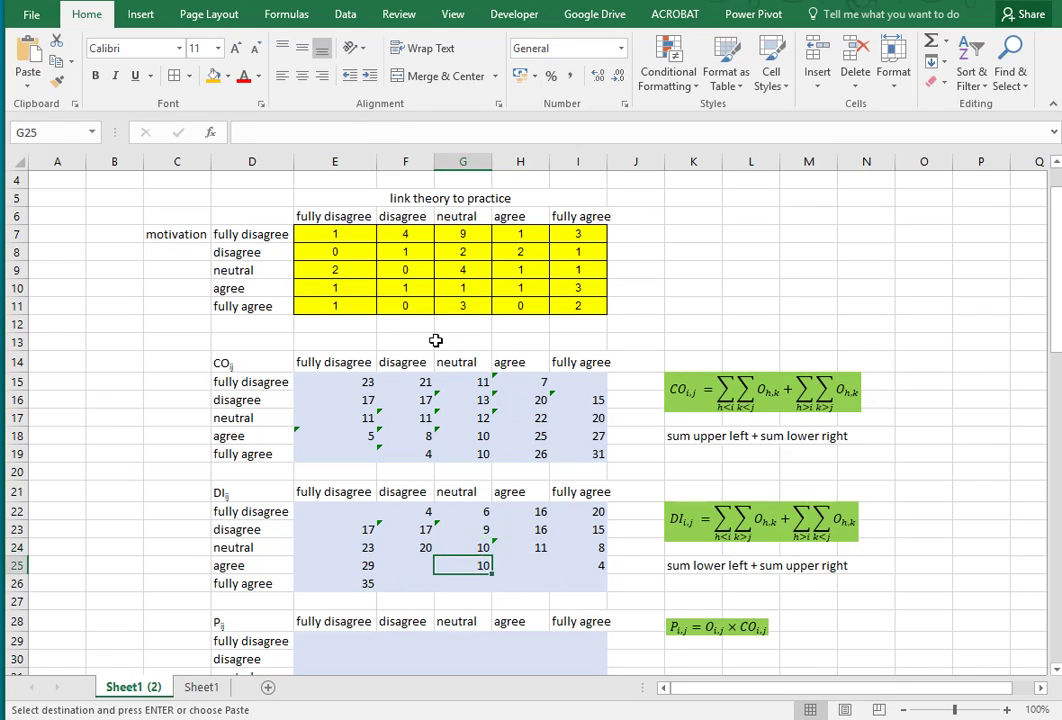
key("F2")
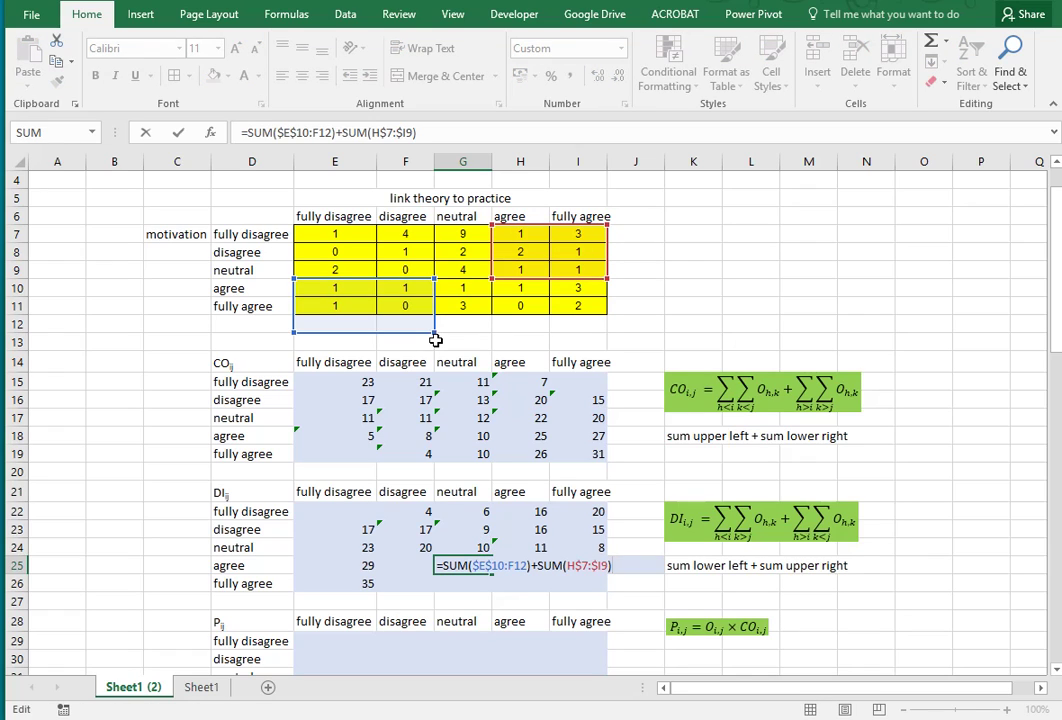
mouse_move(433, 303)
left_mouse_down()
mouse_move(445, 308)
mouse_move(440, 322)
mouse_move(434, 306)
mouse_move(433, 316)
left_mouse_up()
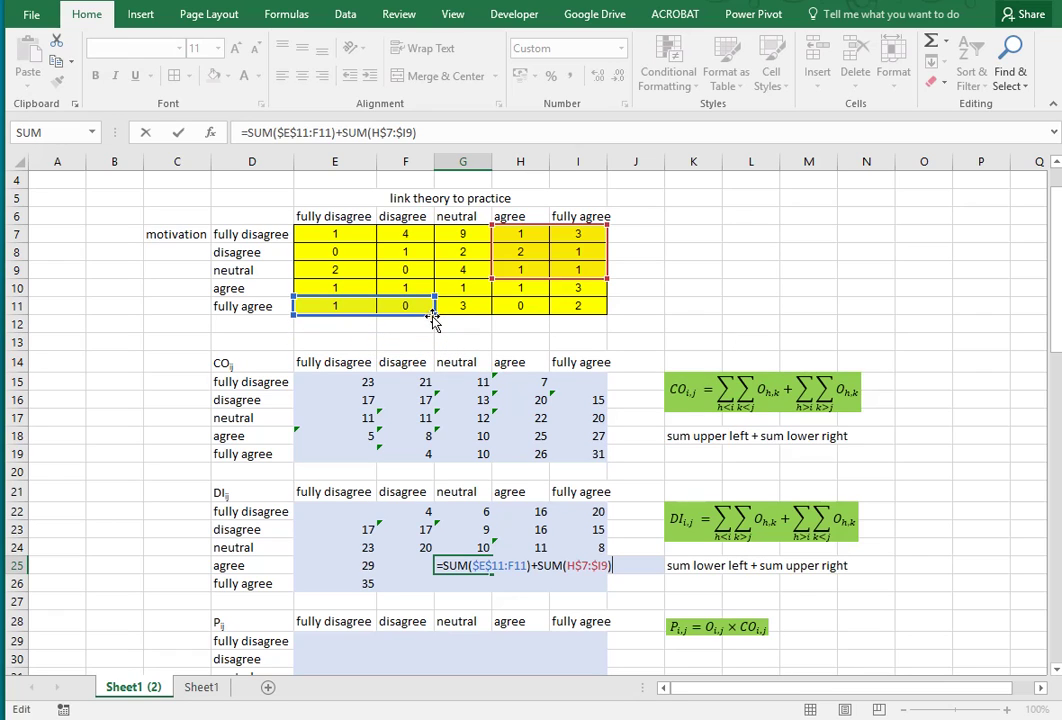
key("Return")
- Copy the G25 formula into F25 and H25, giving 25 and 9
key("Up")
key("ctrl+c")
key("Left")
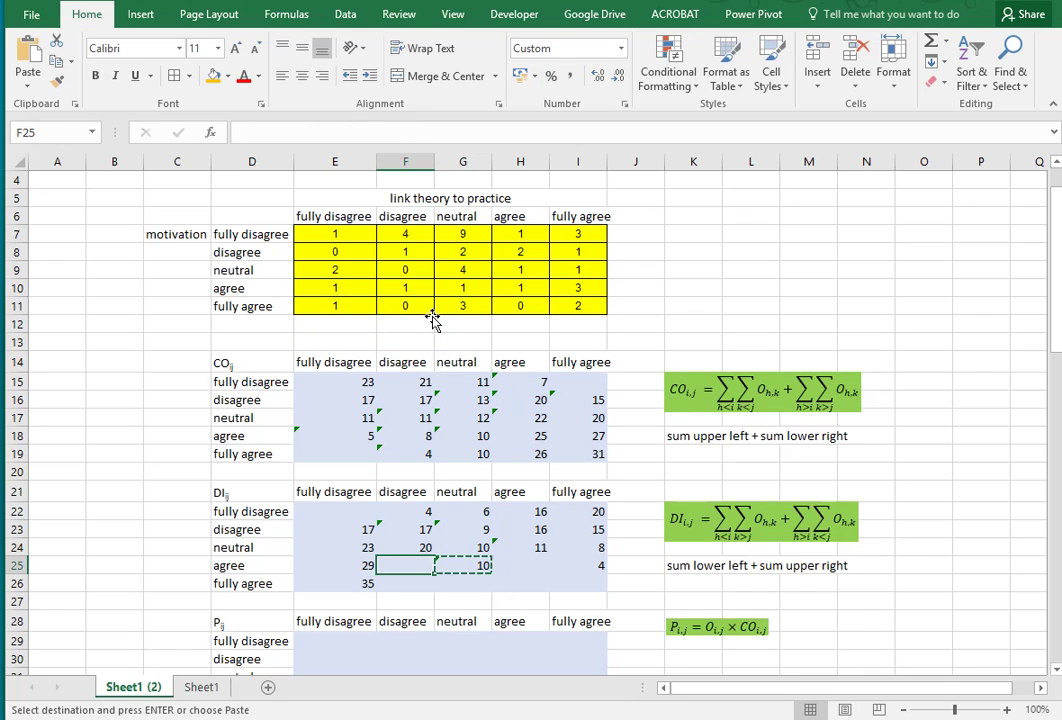
key("ctrl+v")
key("F2")
key("Escape")
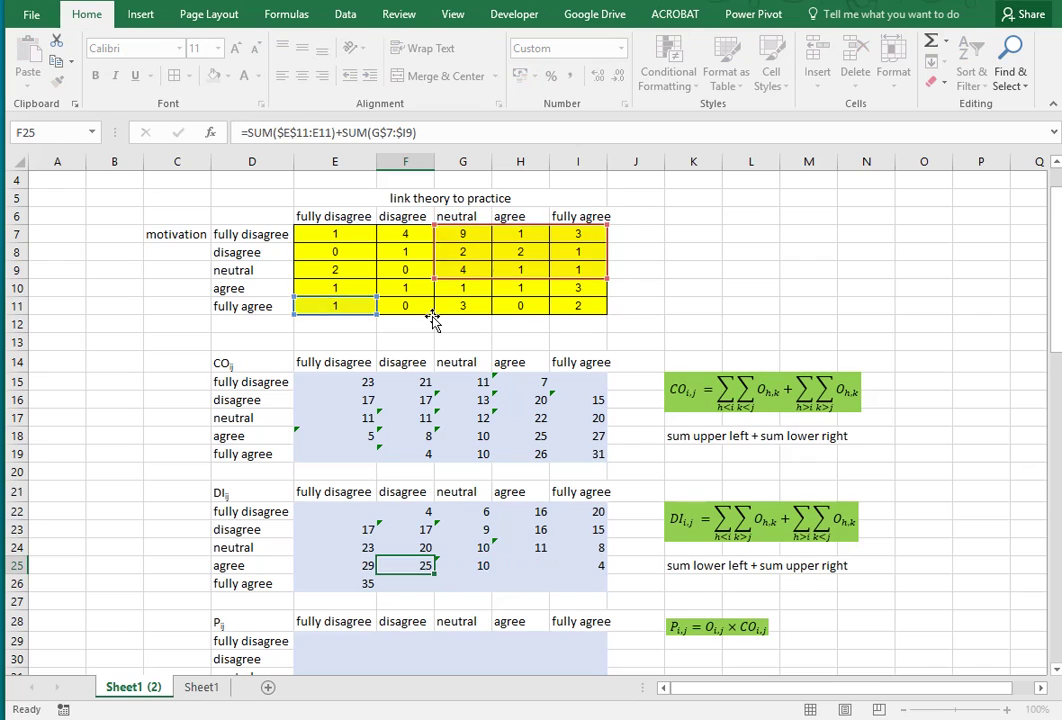
key("ctrl+c")
key("Right")
key("Right")
key("ctrl+v")
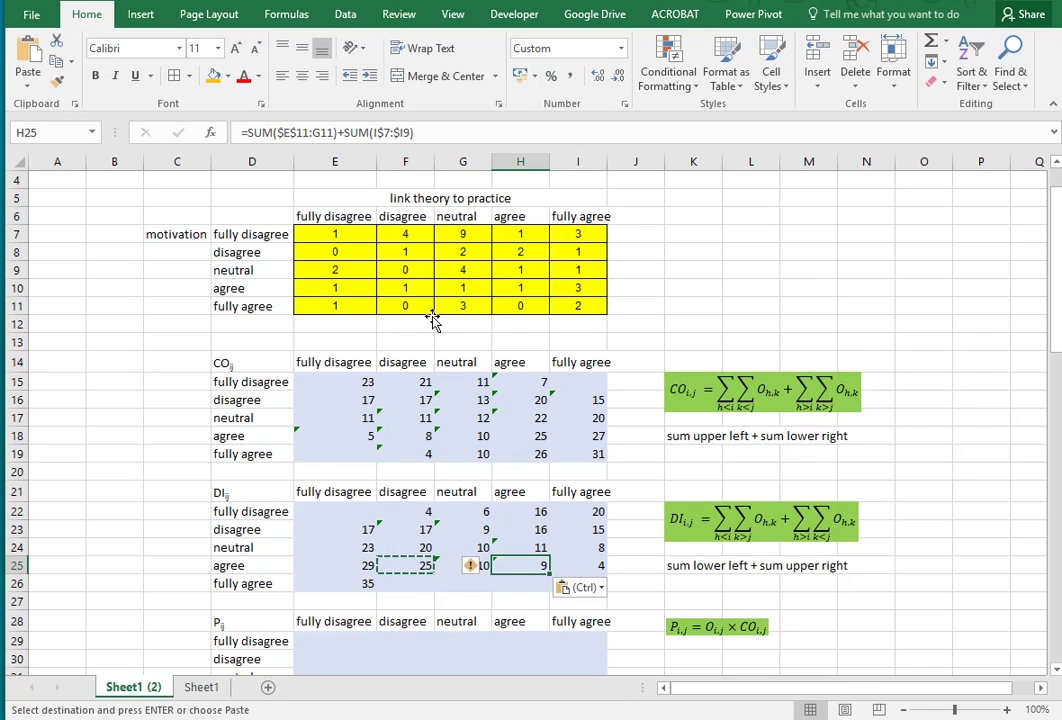
key("F2")
key("Escape")
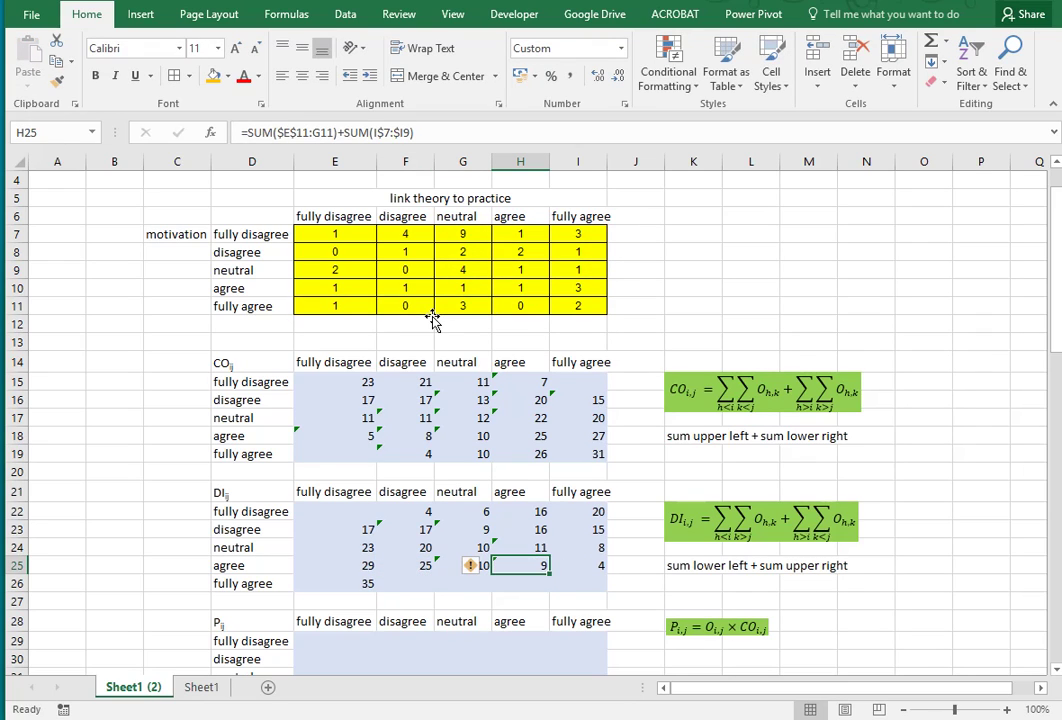
key("Down")
key("Left")
key("Left")
key("Left")
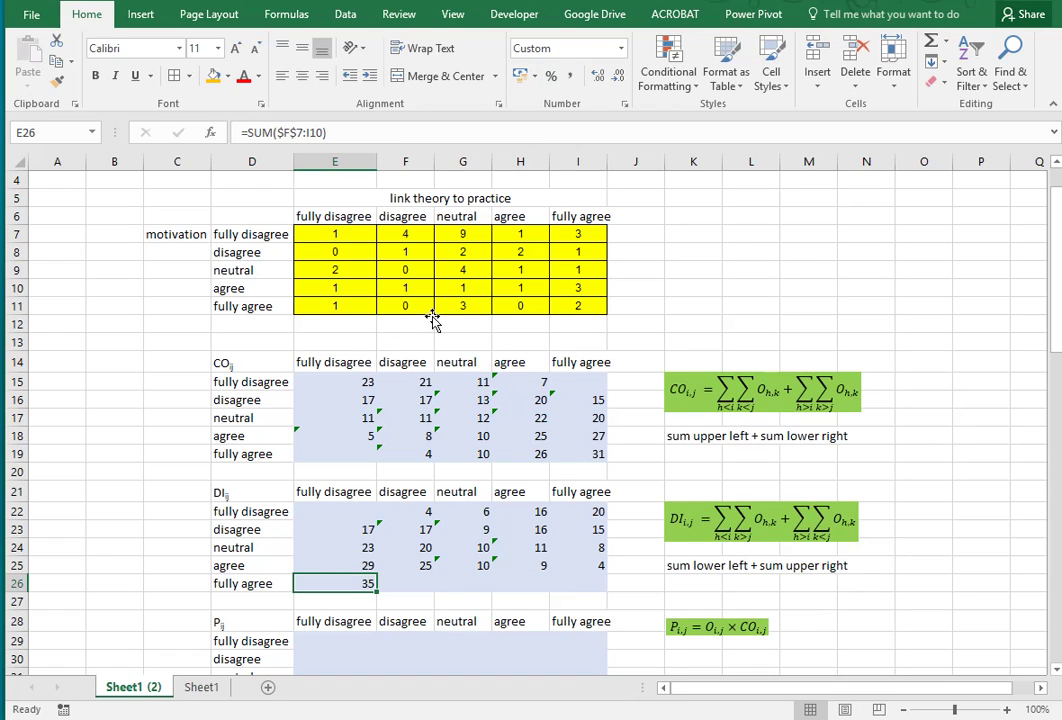
- Copy E26 into F26 and change its range to G7:I10 with G7's row locked, giving 29
key("F2")
key("Escape")
key("ctrl+c")
key("Right")
key("ctrl+v")
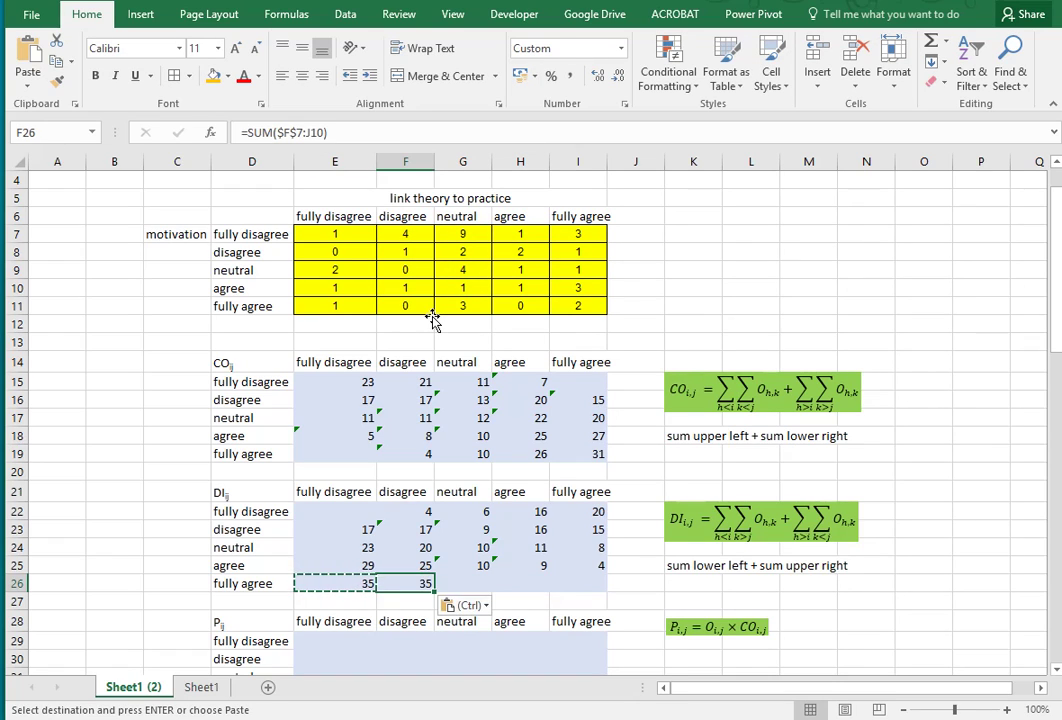
key("F2")
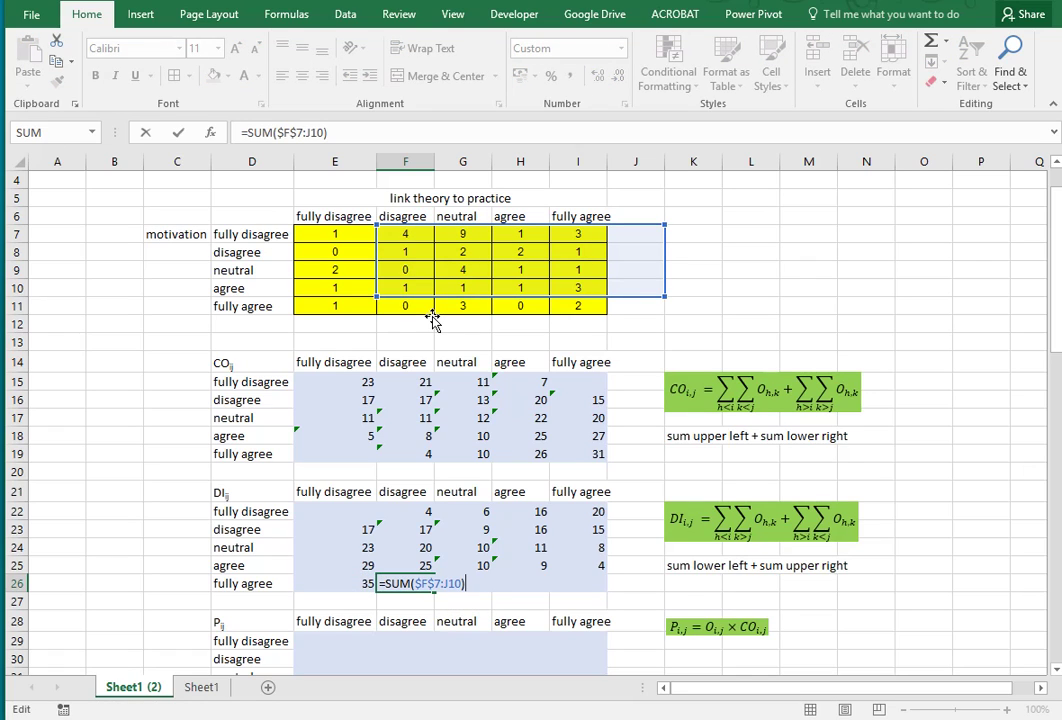
left_click_drag(415, 299, 451, 302)
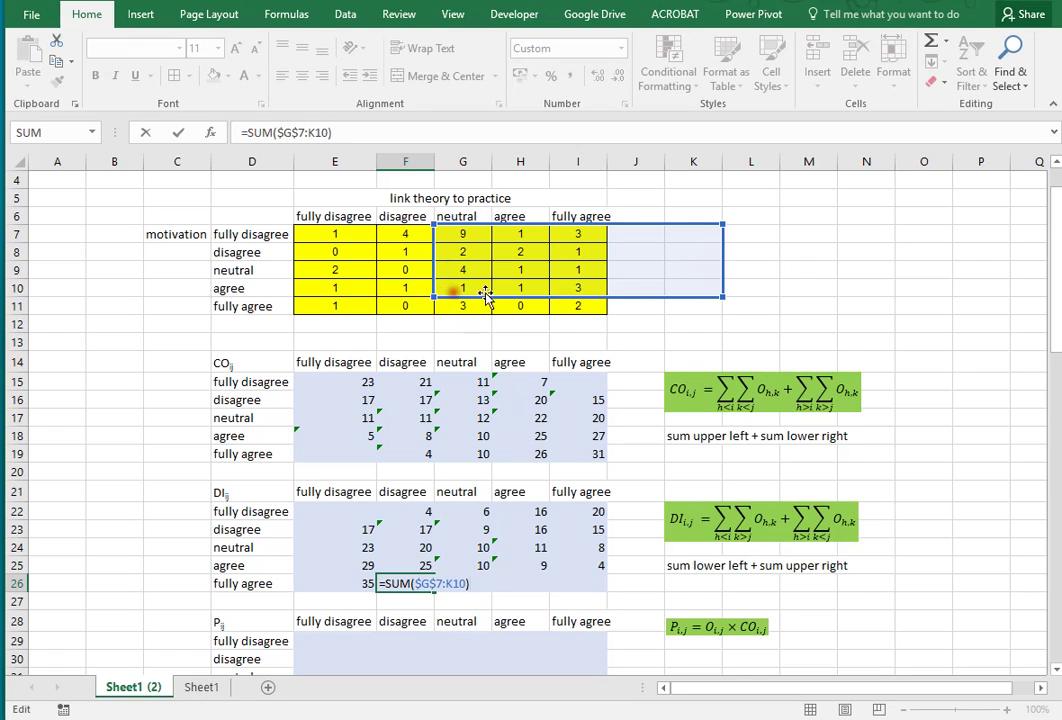
left_click_drag(722, 297, 608, 298)
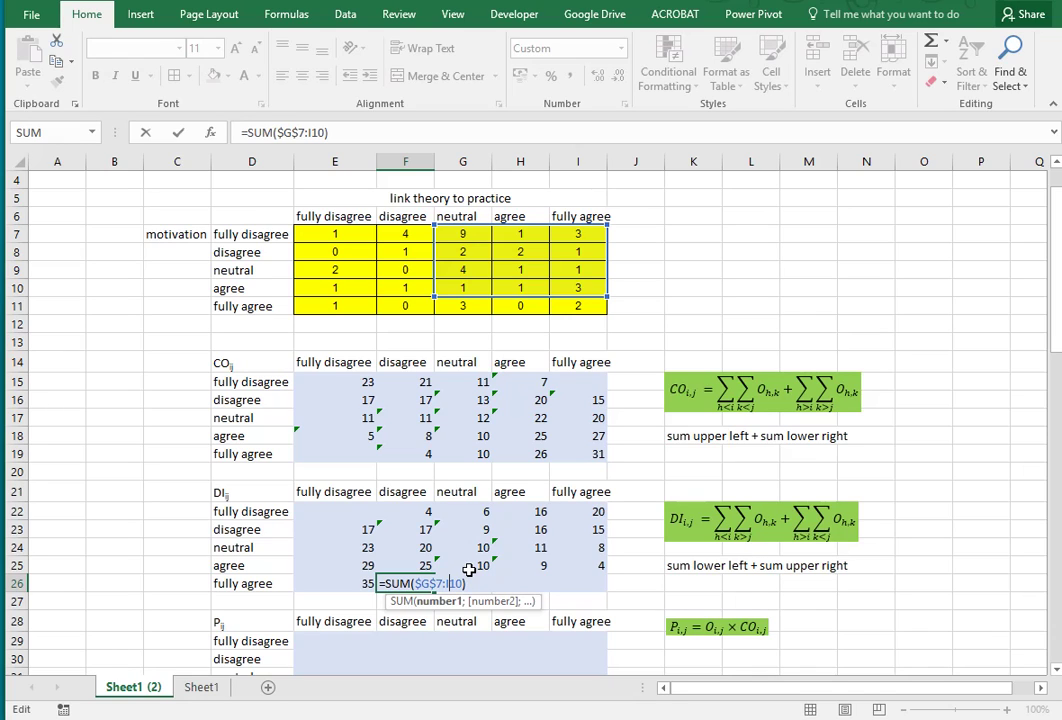
key("F4")
key("F4")
key("F4")
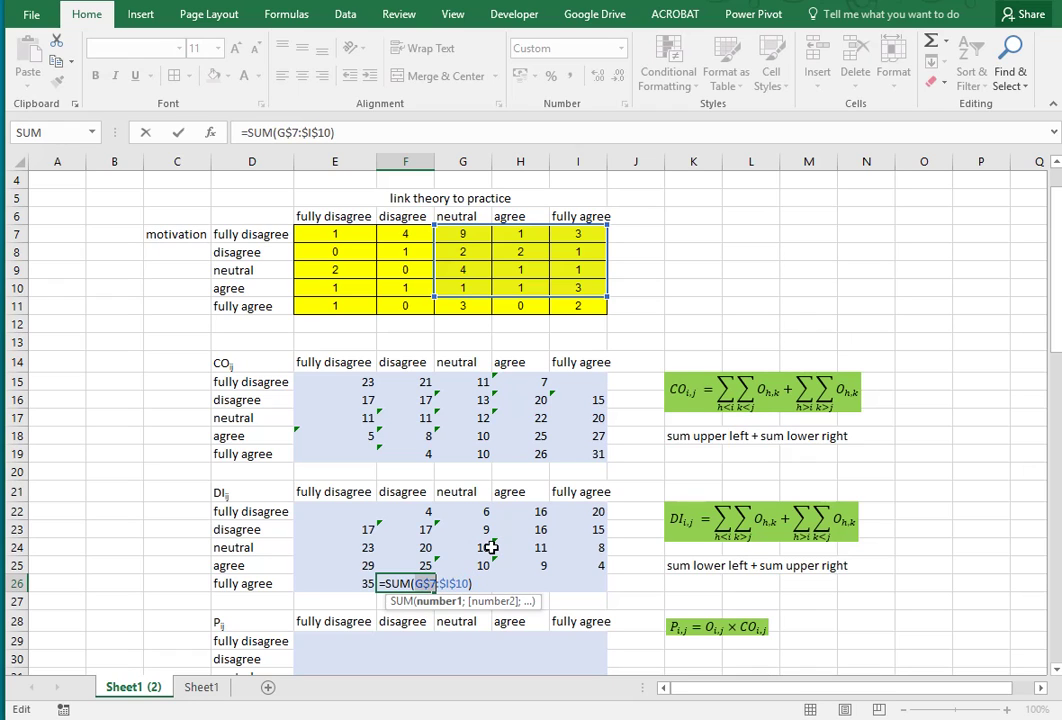
key("F4")
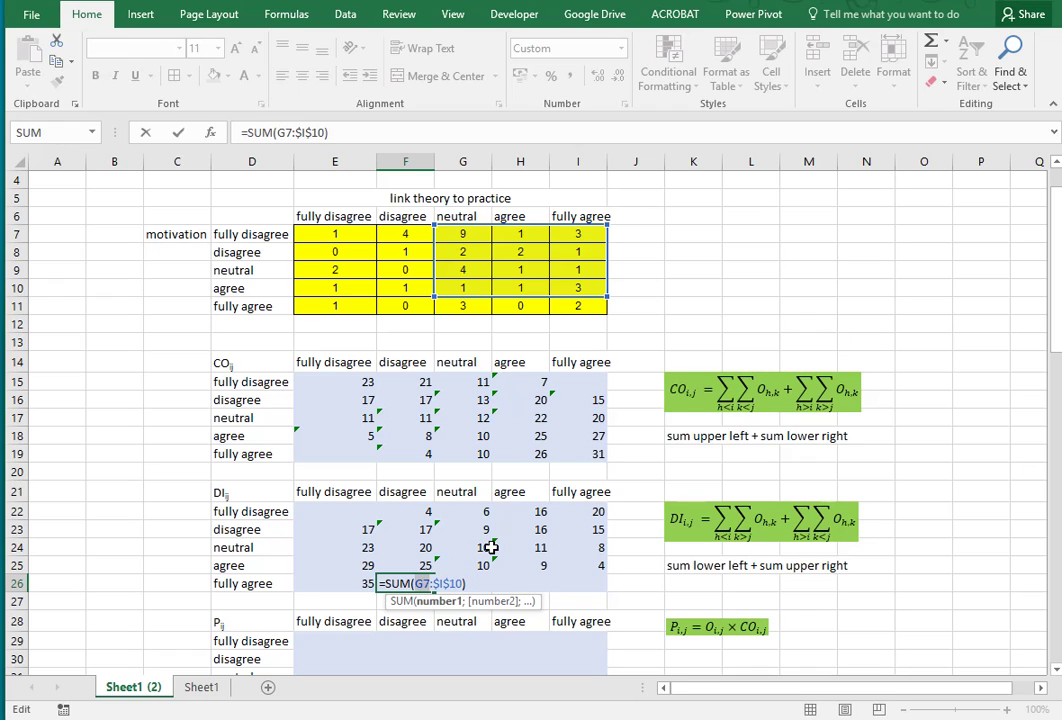
key("Return")
- Copy the F26 formula into G26 and H26, giving 13 and 8
key("Up")
key("ctrl+c")
key("Right")
key("ctrl+v")
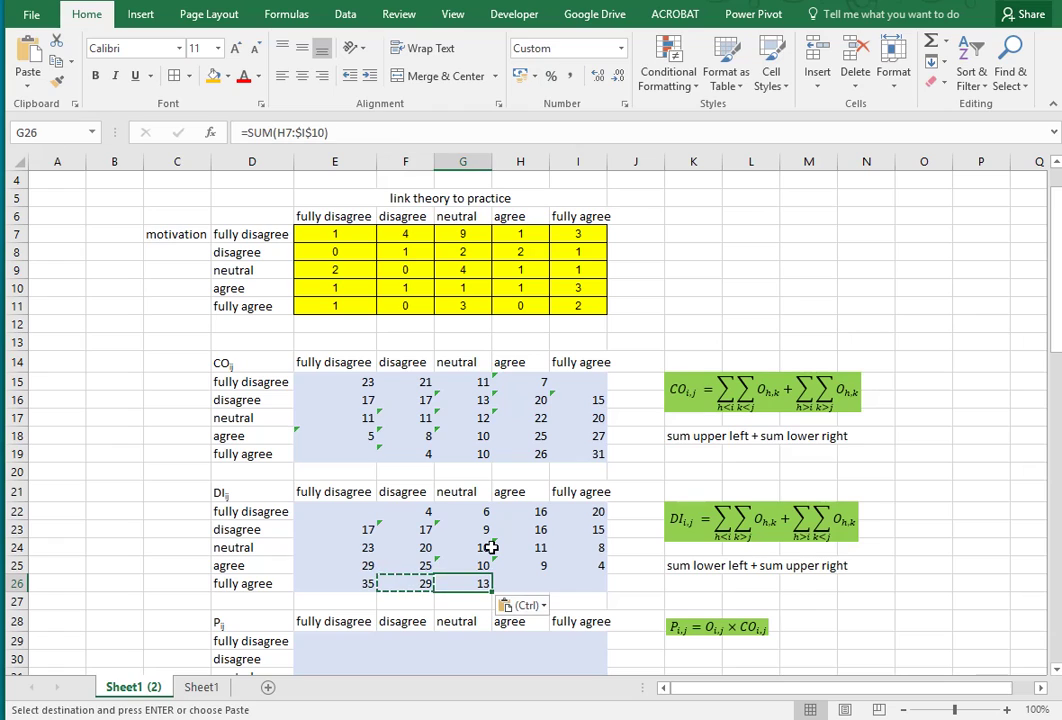
key("F2")
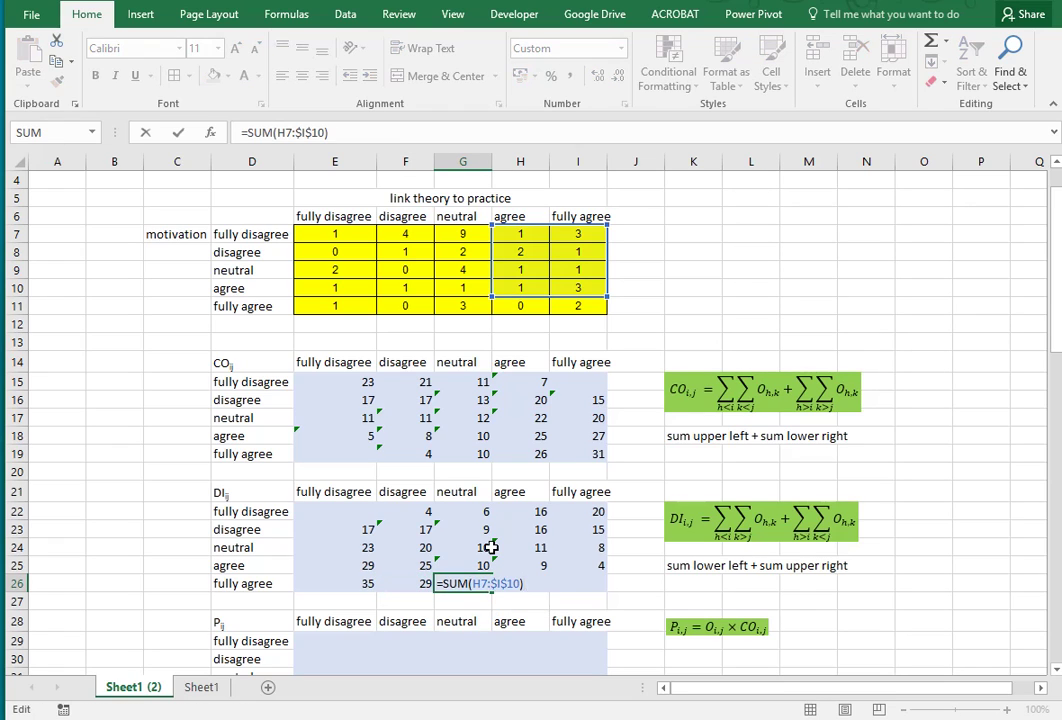
key("Escape")
key("ctrl+c")
key("Right")
key("ctrl+v")
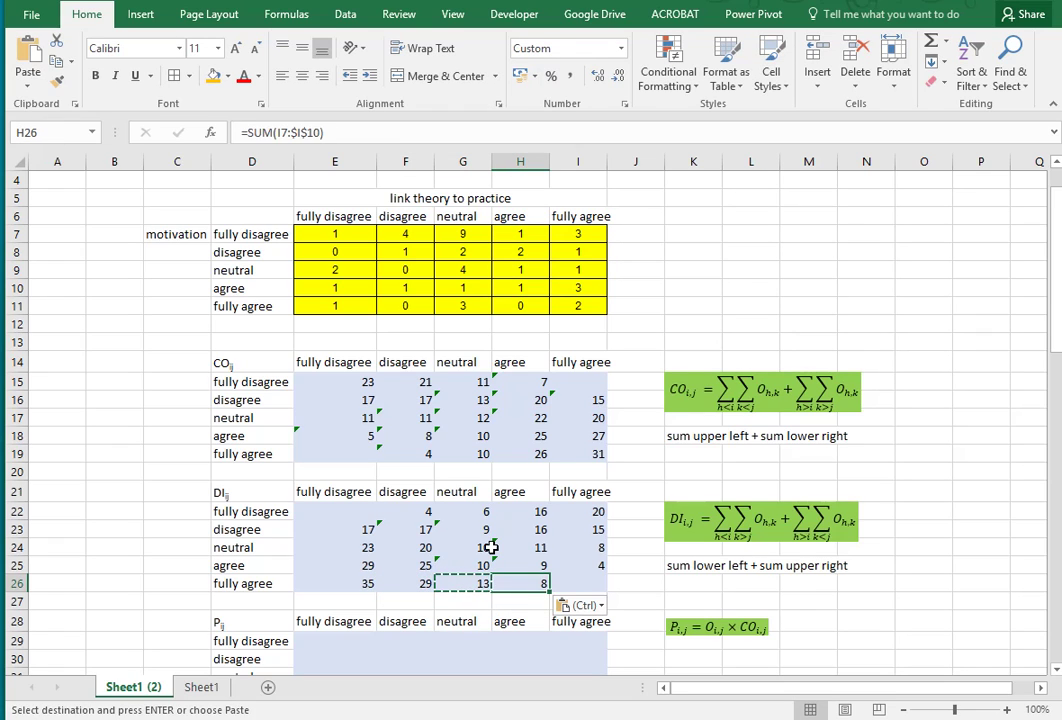
key("Down")
key("Escape")
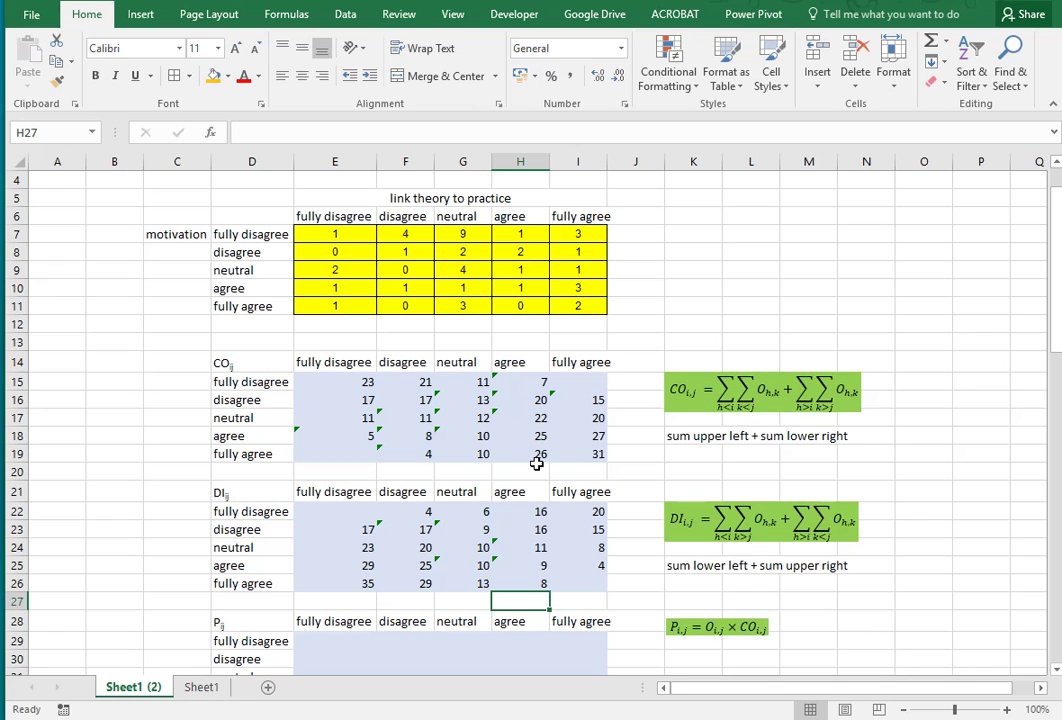
scroll(537, 464, "down", 1)
scroll(537, 464, "down", 1)
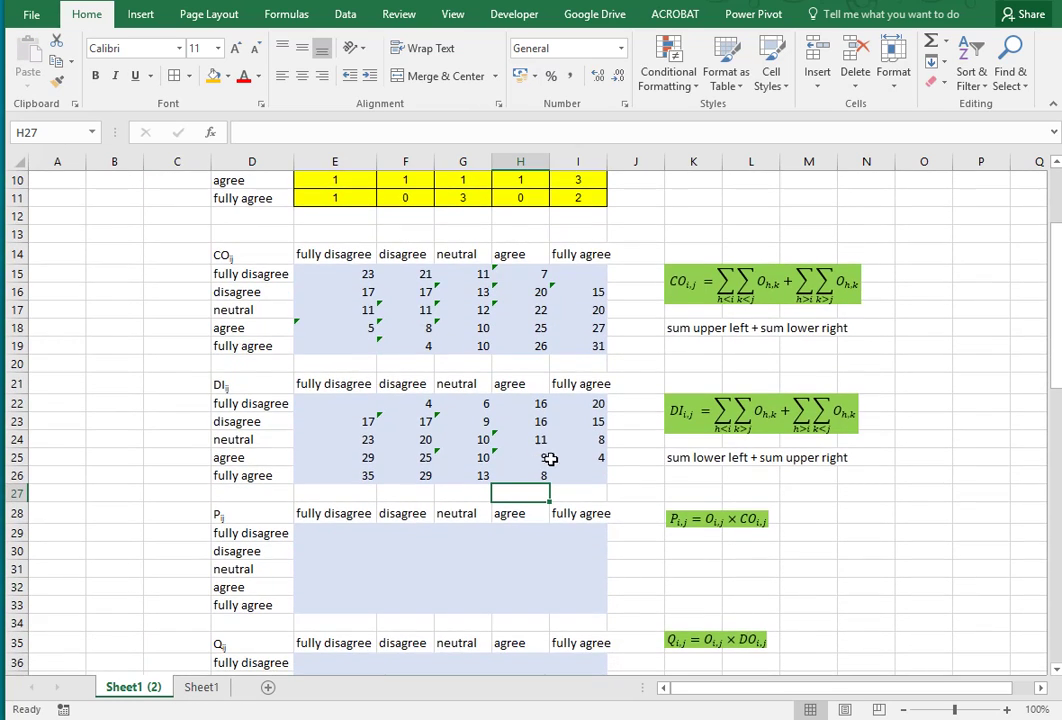
left_click(573, 474)
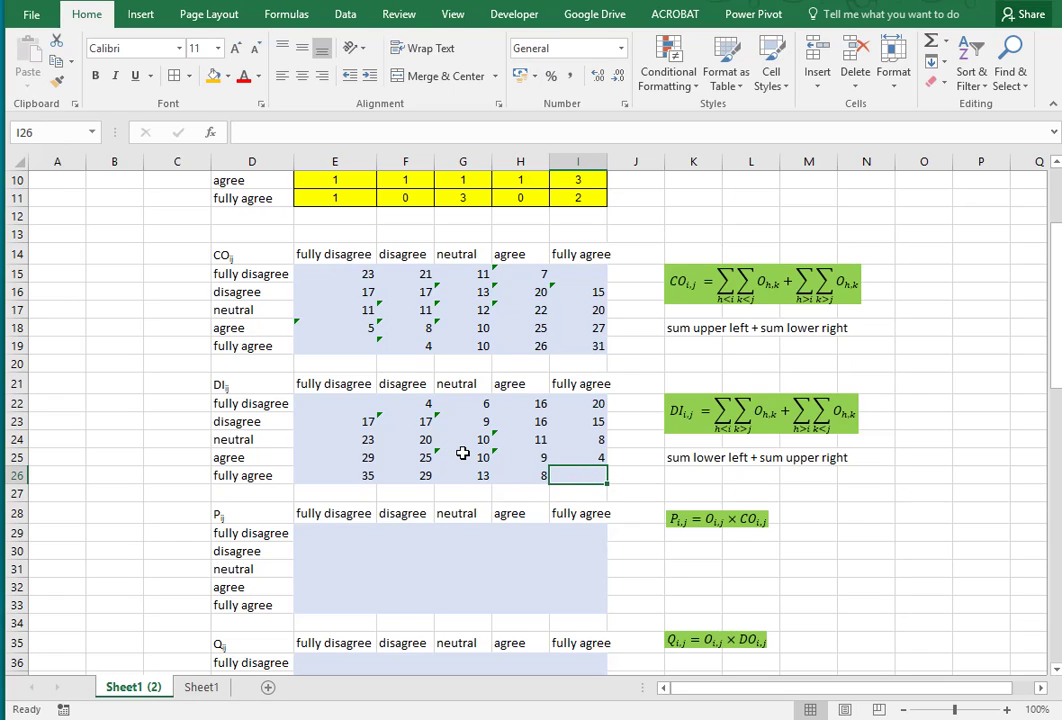
- Enter =E7*E15 in E29, the first cell of the P table
left_click(327, 532)
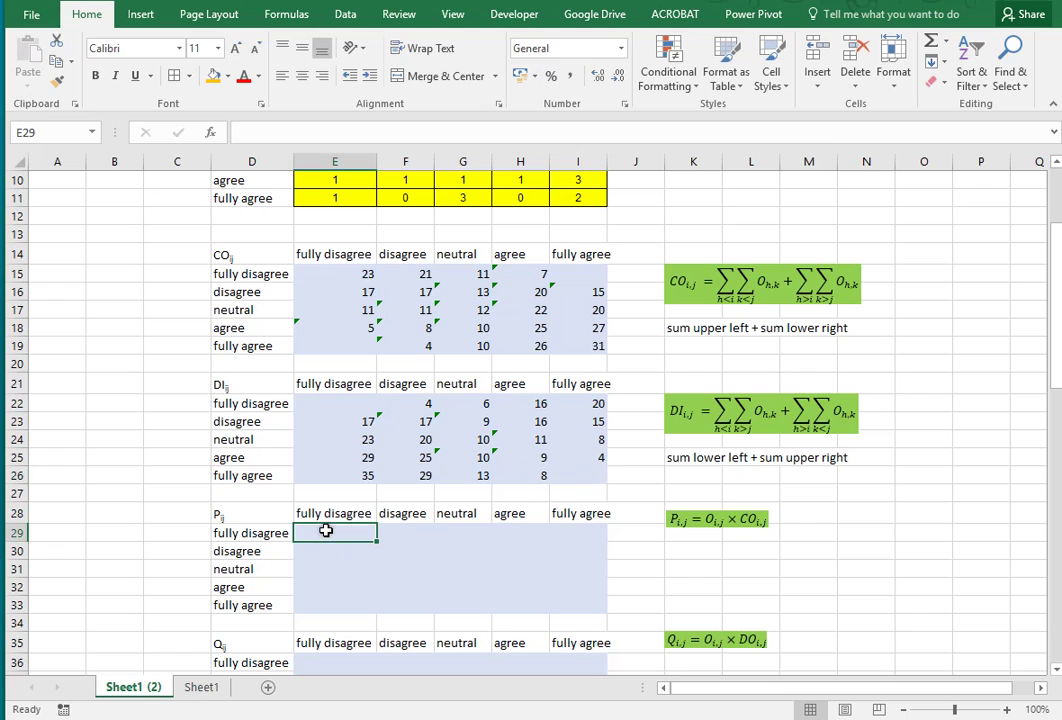
scroll(520, 490, "up", 1)
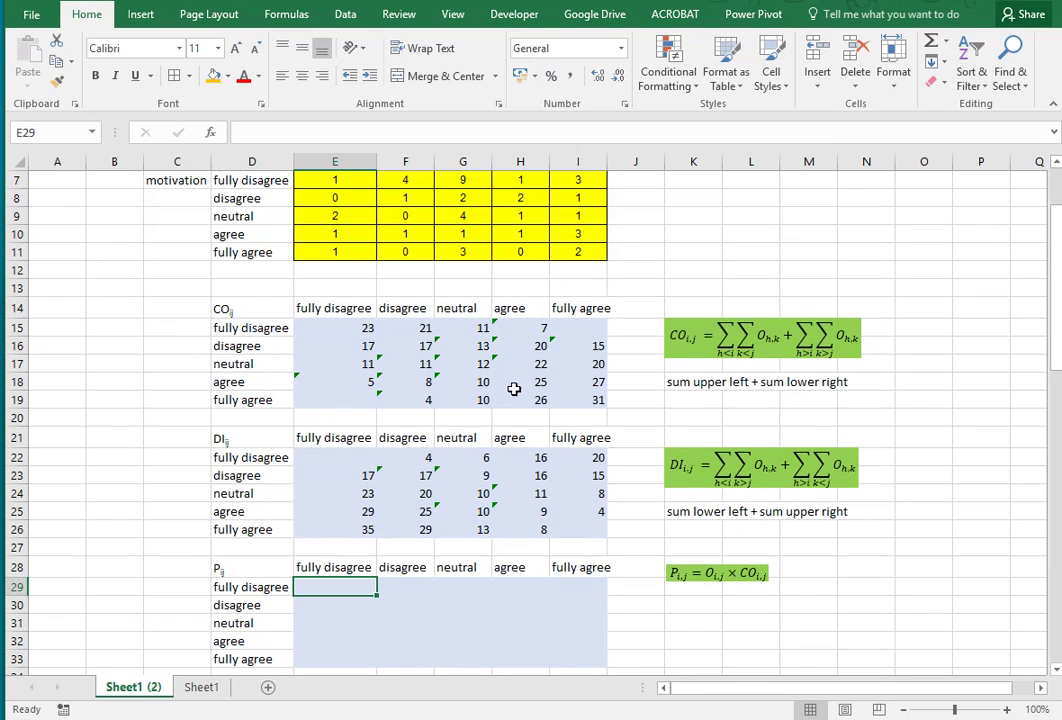
scroll(472, 398, "up", 2)
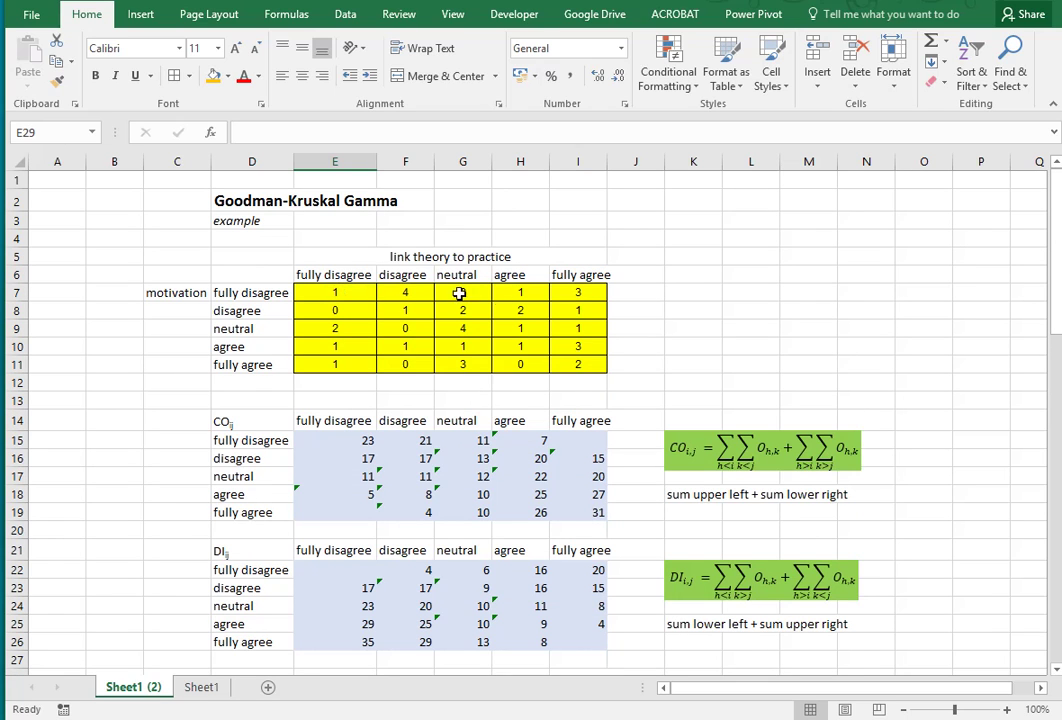
scroll(548, 372, "down", 3)
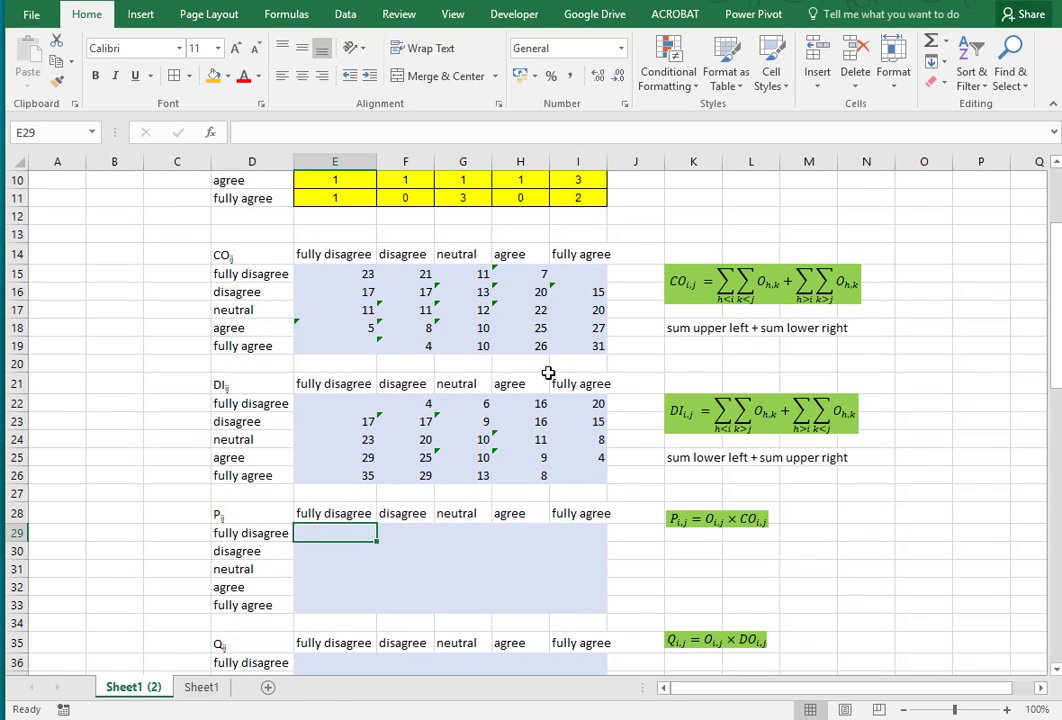
type("=")
scroll(548, 372, "up", 3)
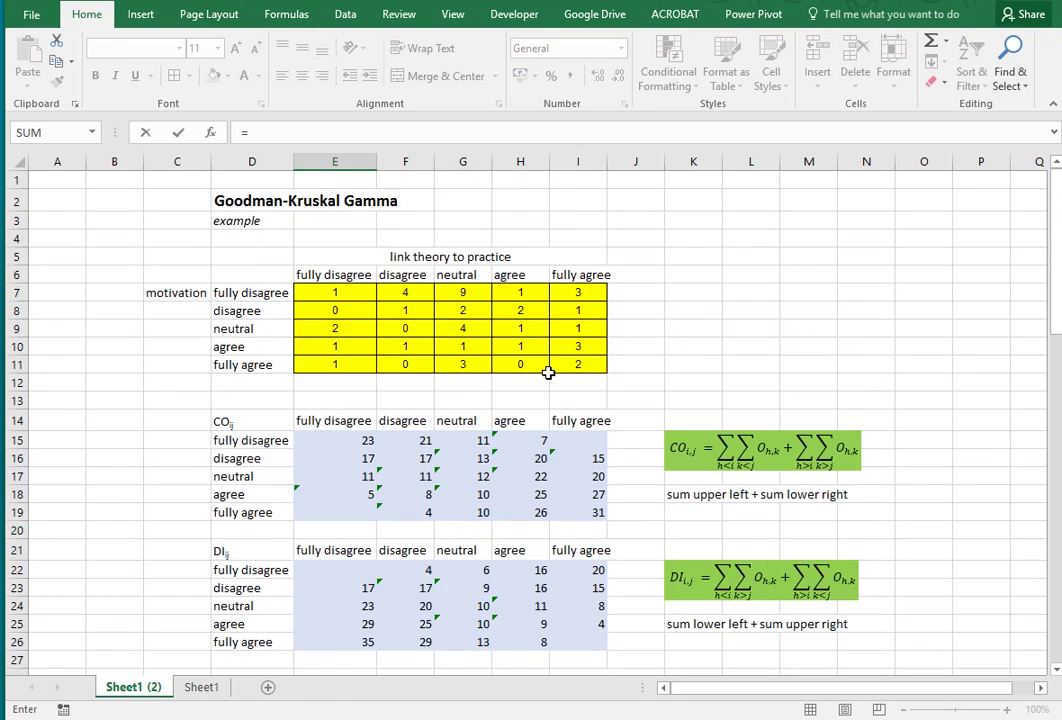
left_click(341, 292)
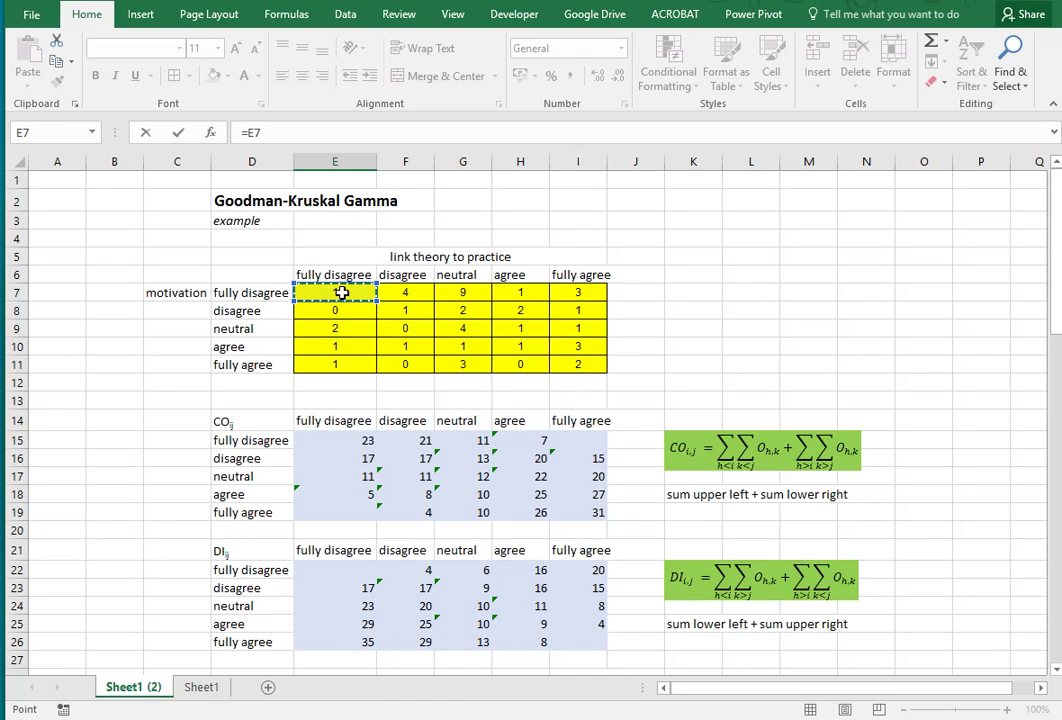
type("*")
left_click(352, 442)
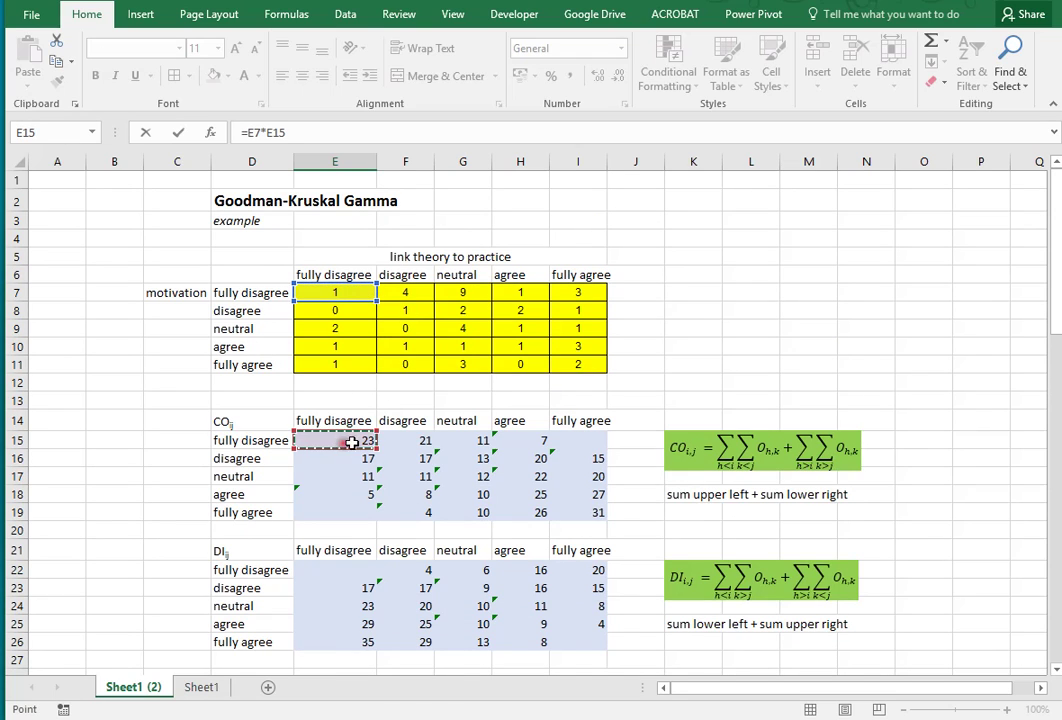
key("Return")
- Copy the E29 formula across the whole P table E29:I33
key("Up")
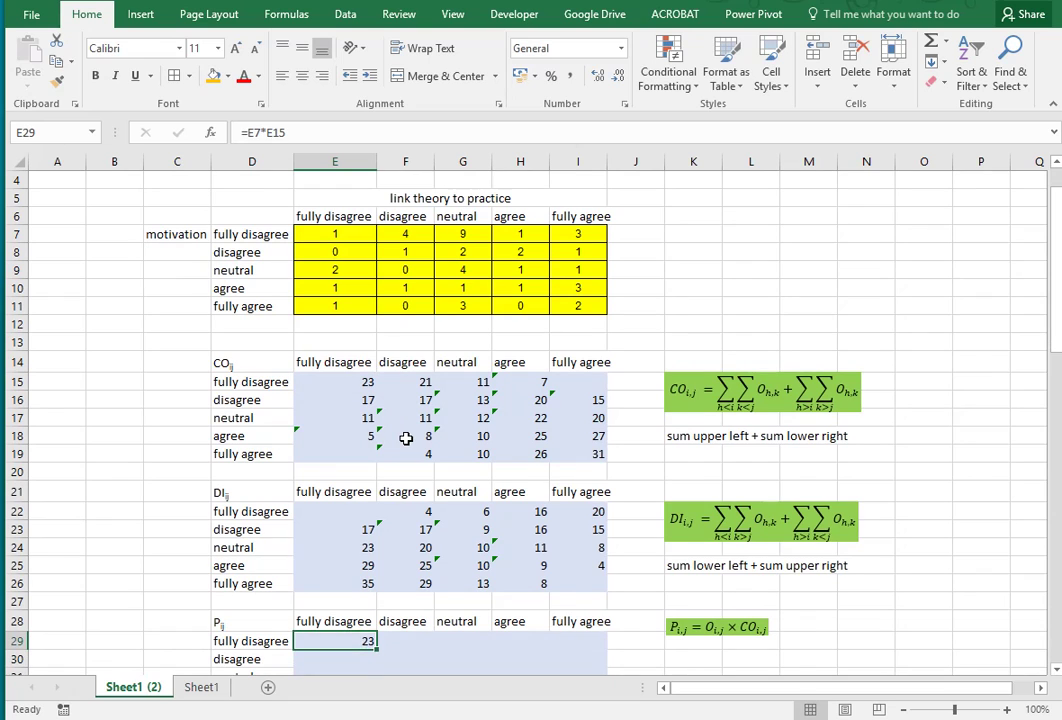
key("ctrl+c")
key("shift+Right")
key("shift+Right")
key("shift+Right")
key("shift+Right")
key("shift+Down")
key("shift+Down")
key("shift+Down")
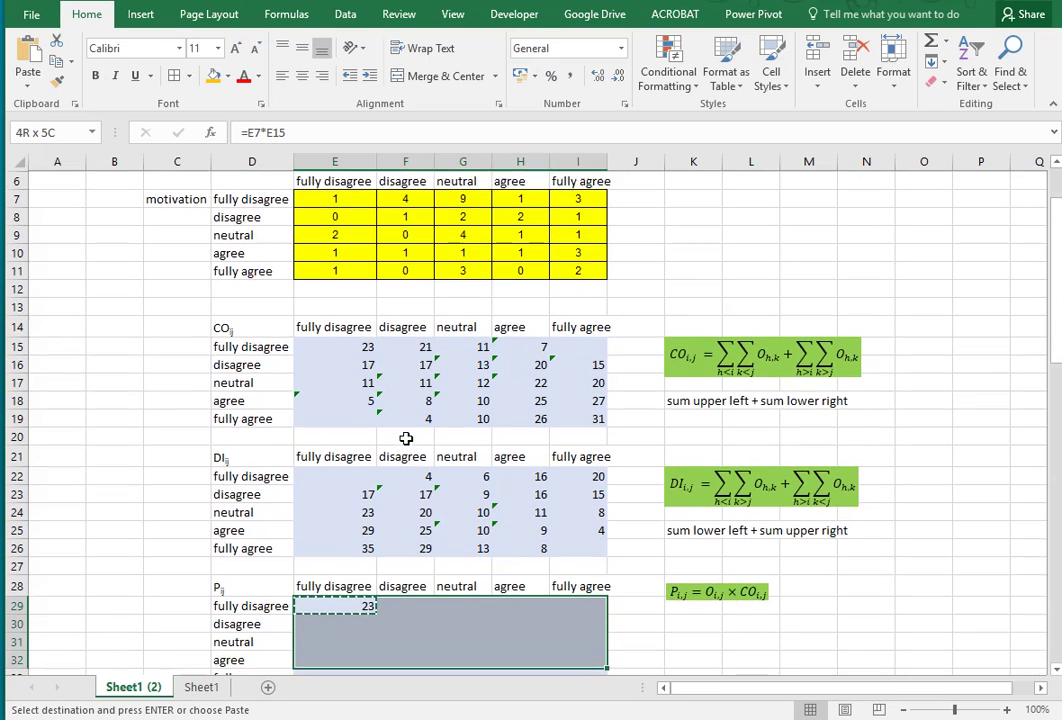
key("shift+Down")
key("ctrl+v")
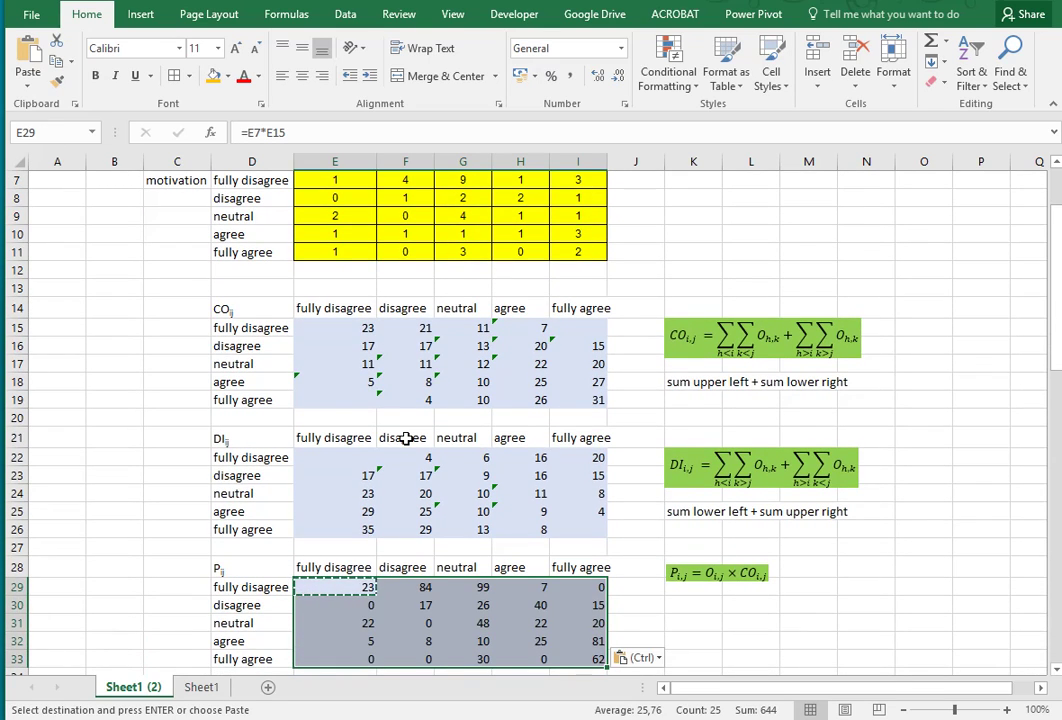
scroll(405, 438, "down", 3)
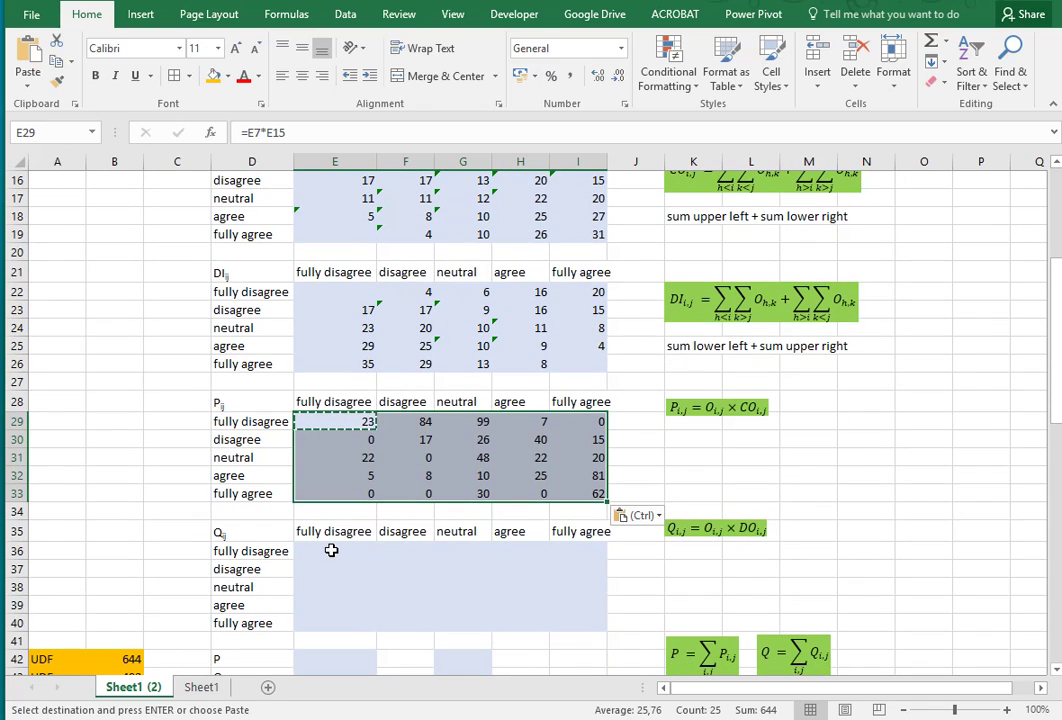
- Enter =E7*E22 in E36, the first cell of the Q table
left_click(332, 550)
type("=")
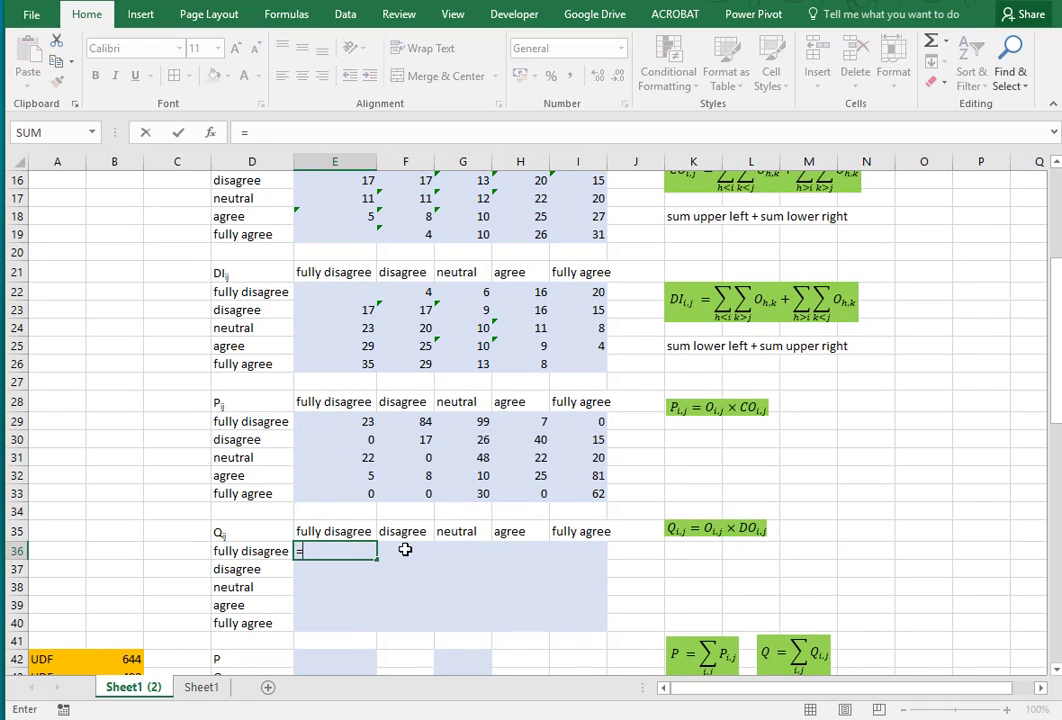
scroll(405, 549, "up", 5)
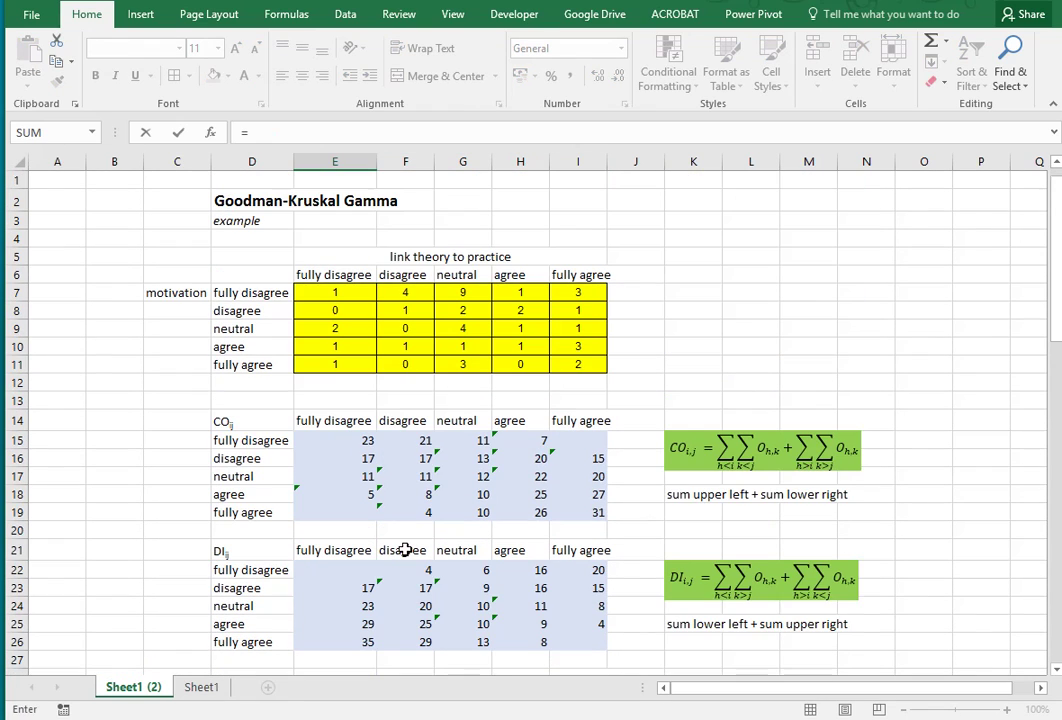
left_click(331, 295)
type("*")
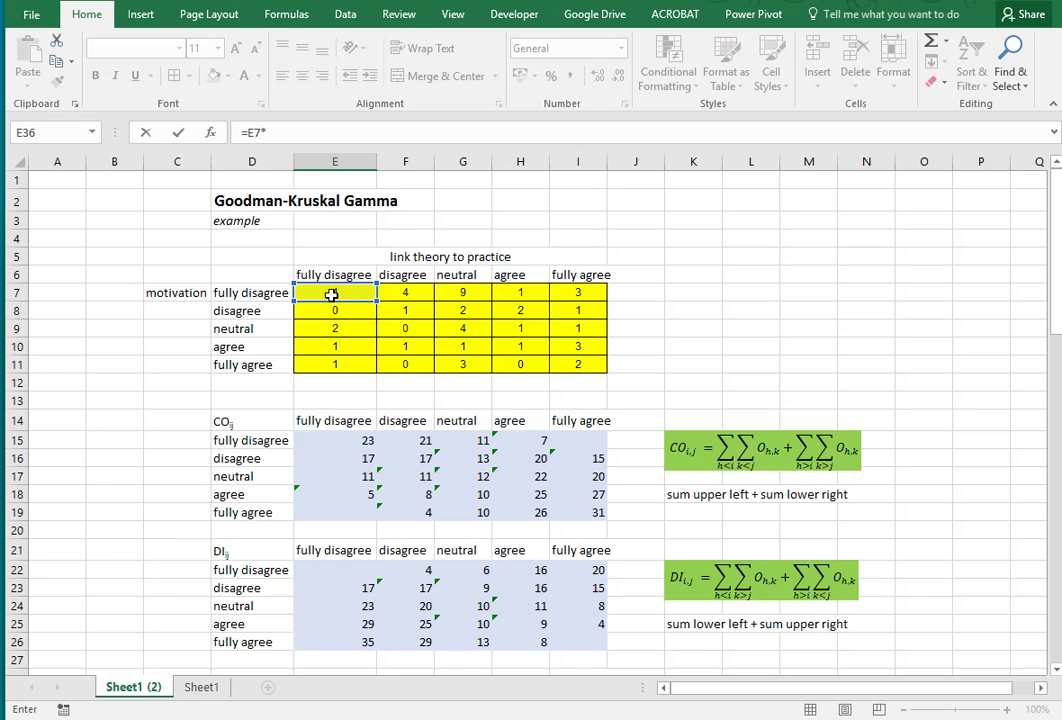
left_click(340, 571)
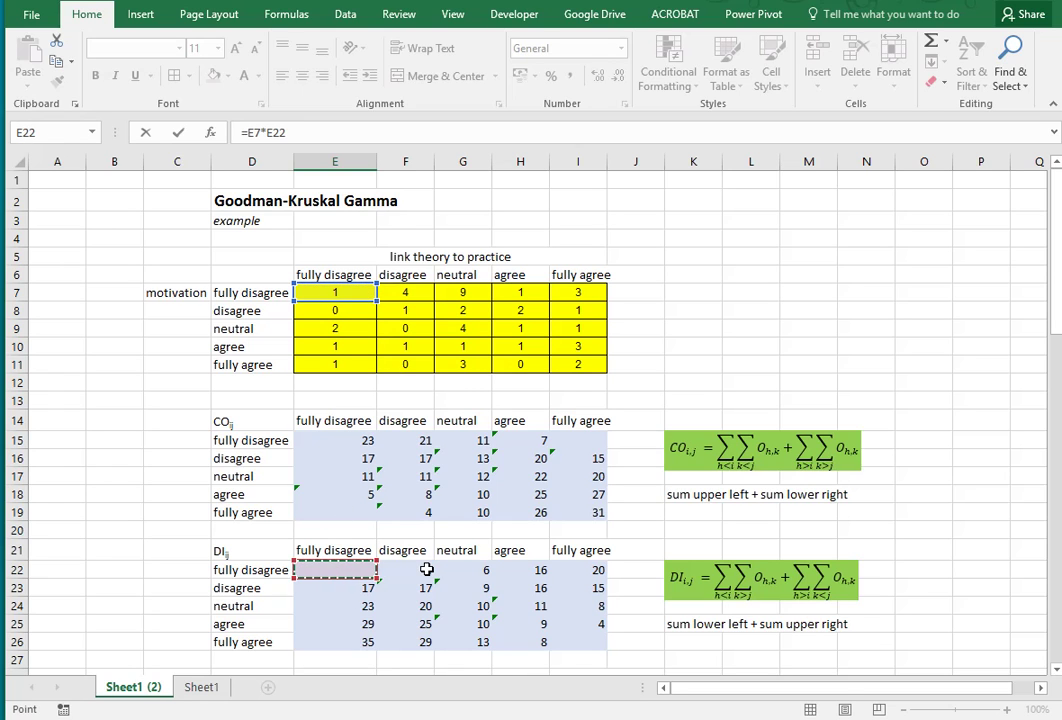
key("ctrl+Return")
- Copy the E36 formula across the whole Q table E36:I40
key("ctrl+c")
key("shift+Right")
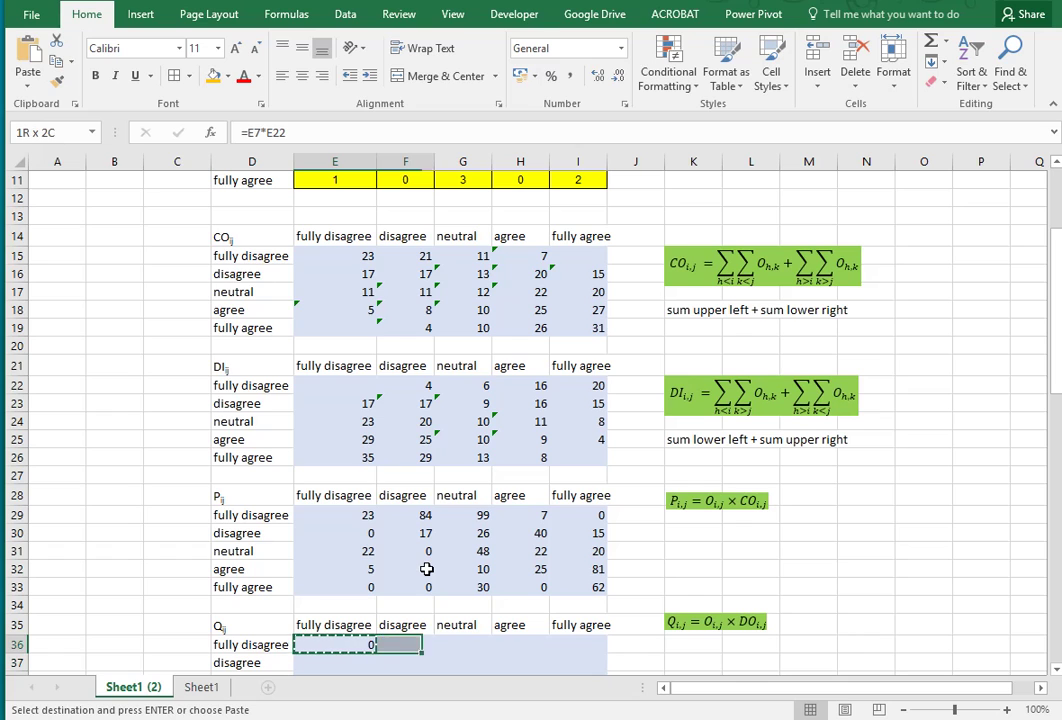
key("shift+Right")
key("shift+Right")
key("shift+Right")
key("shift+Down")
key("shift+Down")
key("shift+Down")
key("shift+Down")
key("shift+Down")
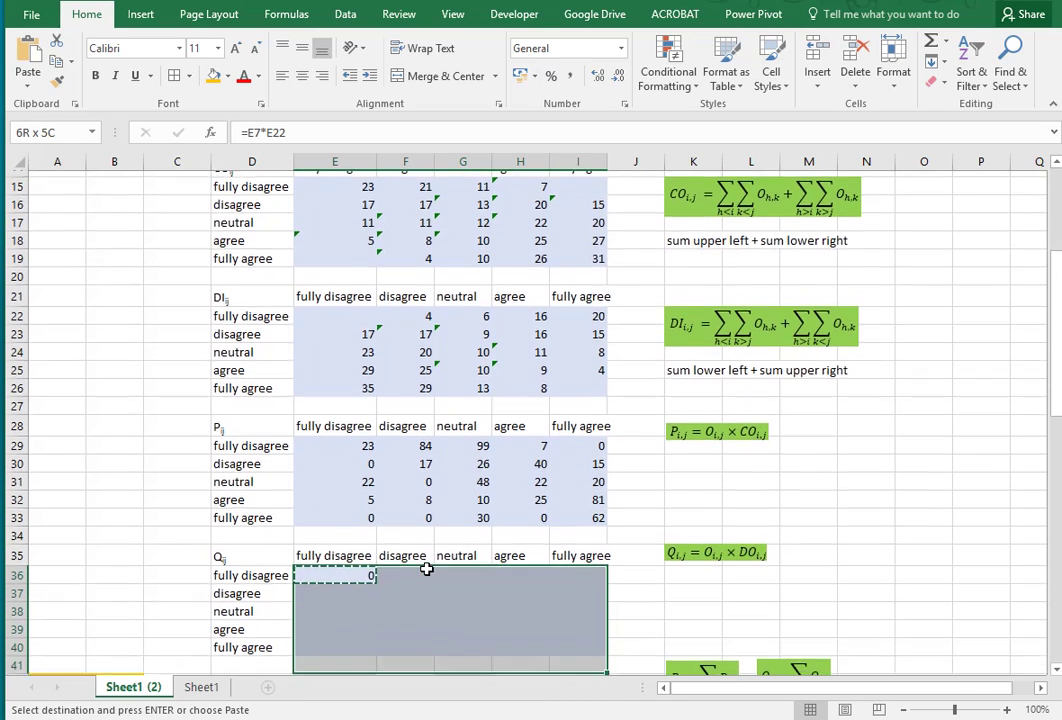
key("shift+Up")
key("ctrl+v")
key("Return")
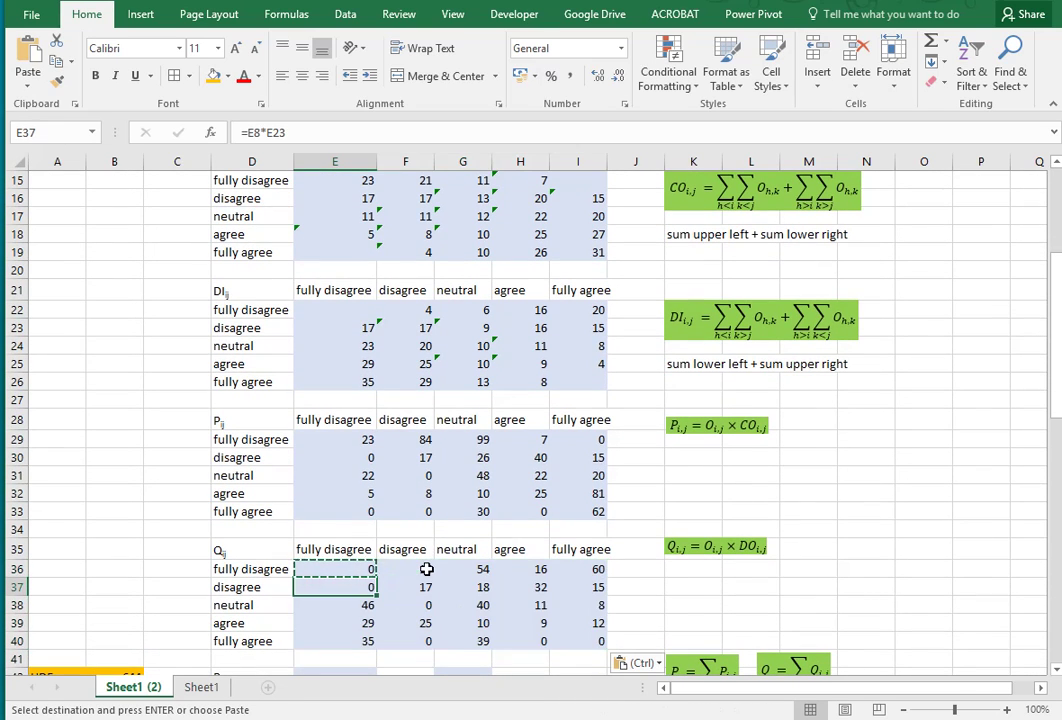
scroll(410, 580, "down", 2)
left_click(338, 567)
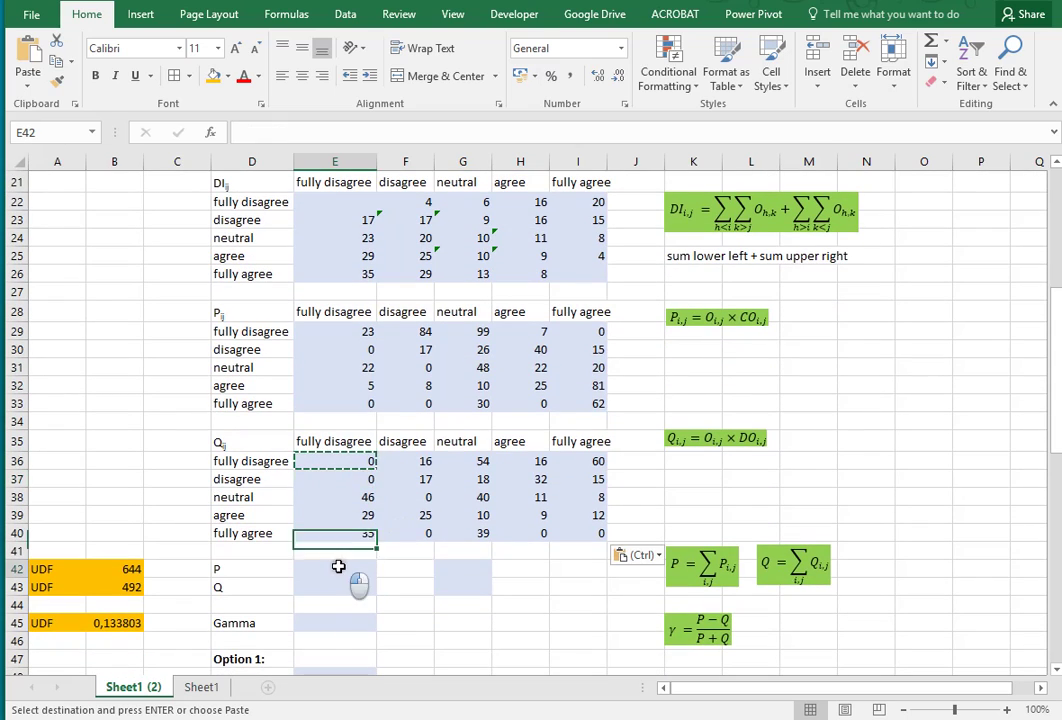
- Sum the whole P table (644) and the whole Q table (492) with SUM formulas
type("=")
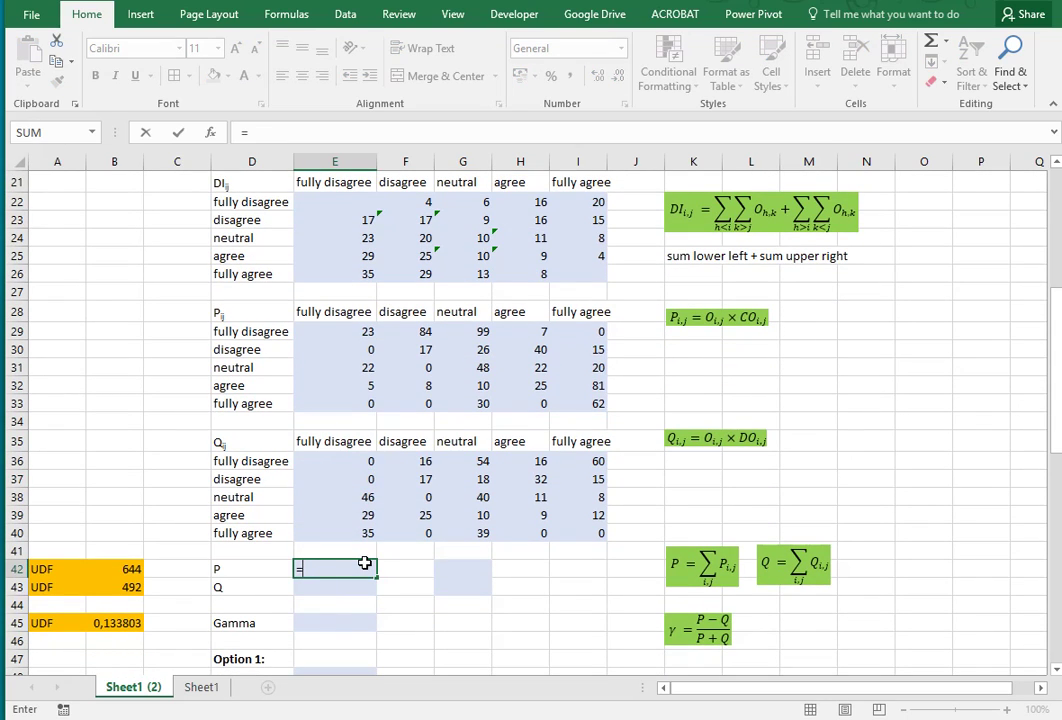
type("sum(")
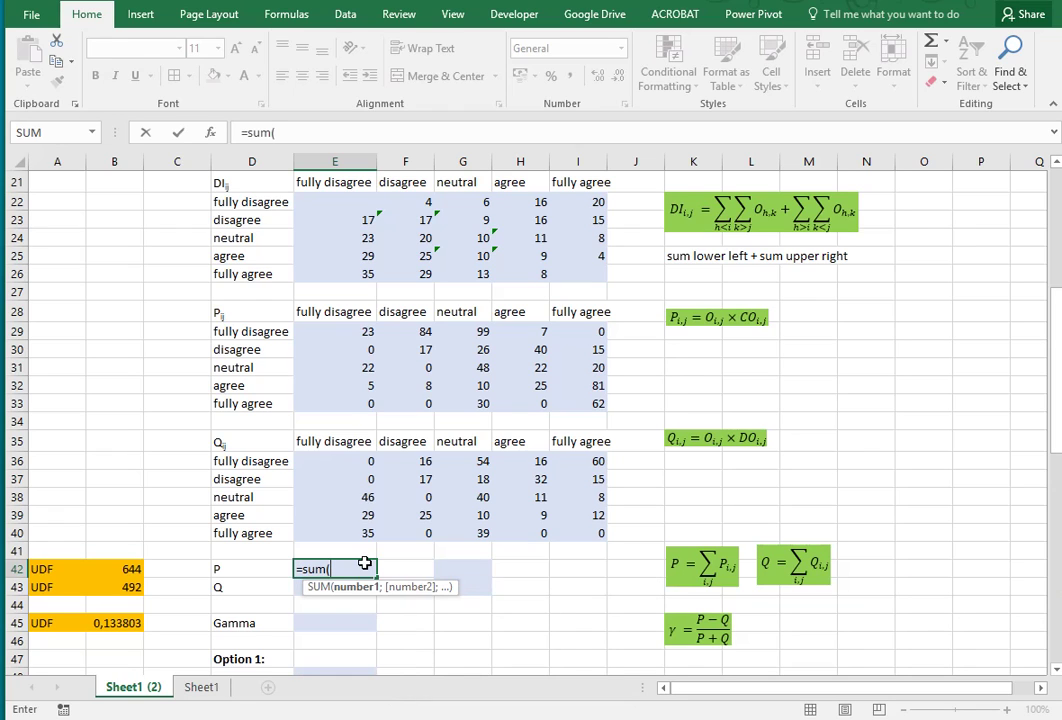
left_click_drag(350, 333, 565, 398)
key("Return")
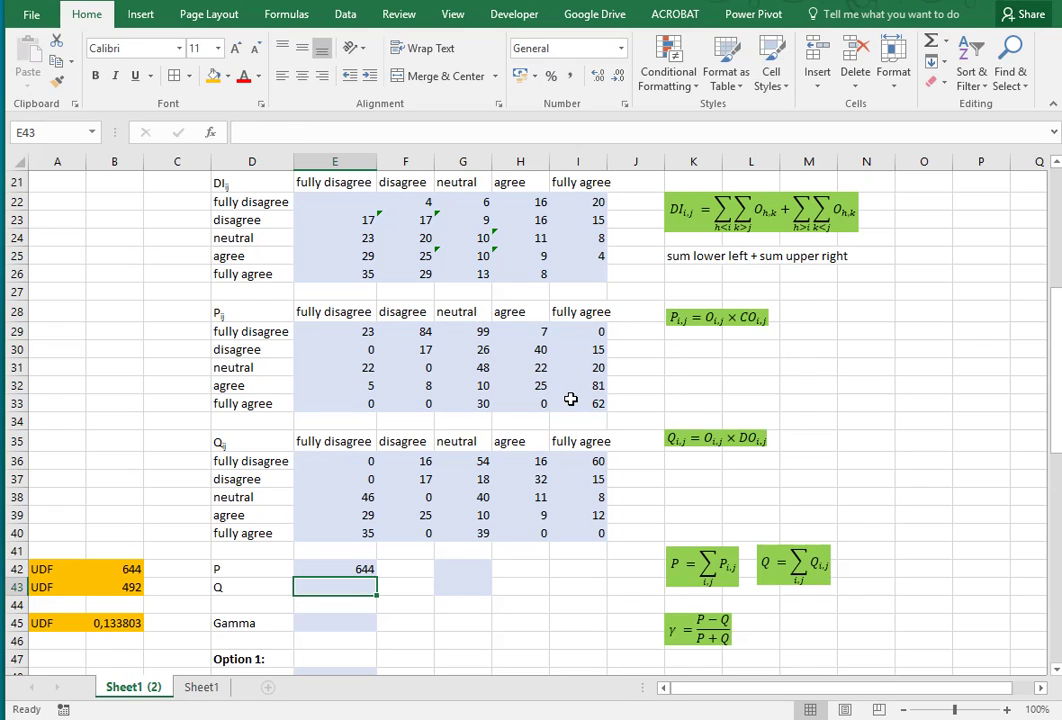
type("=sum(")
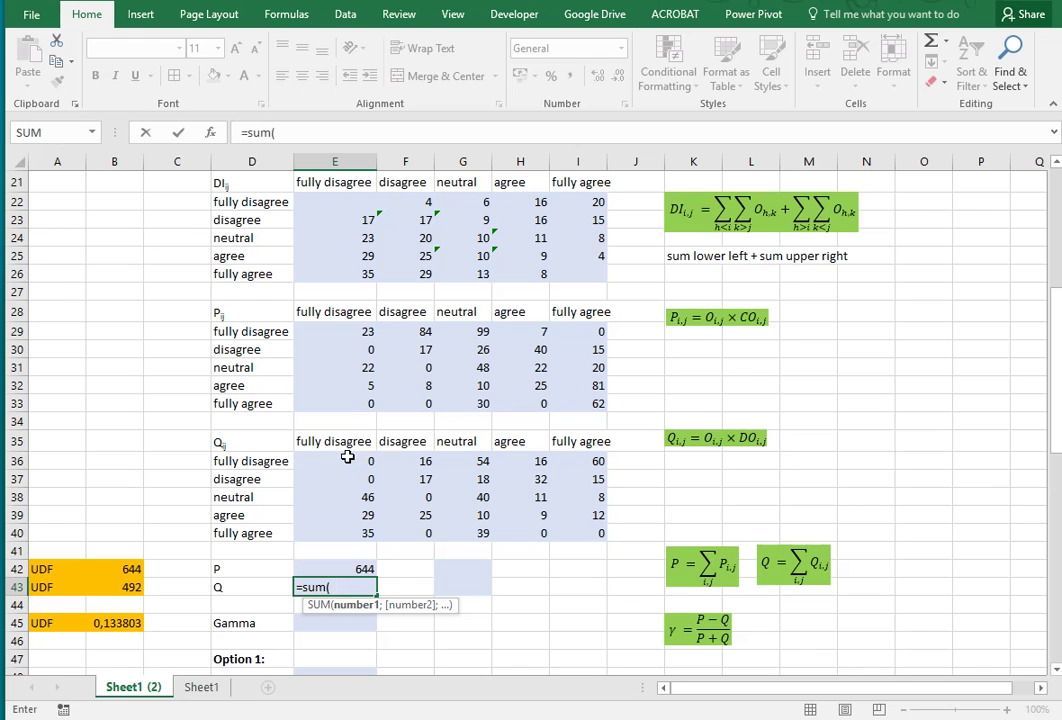
left_click_drag(350, 460, 567, 533)
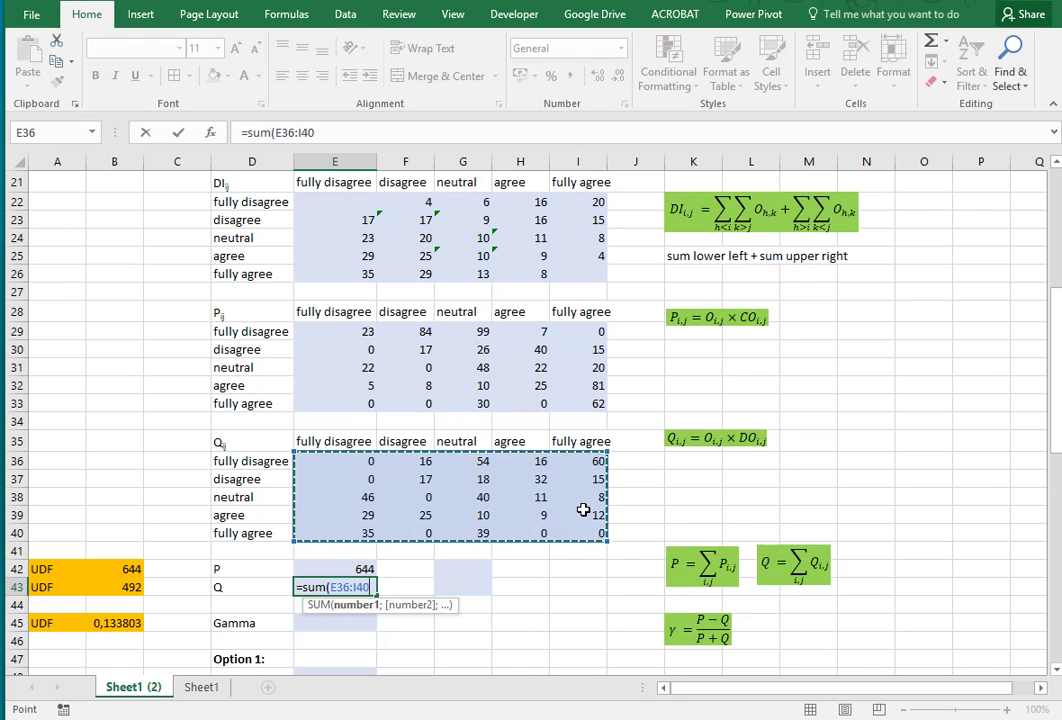
key("Return")
- Put half of P and half of Q beside them with =E42/2 in G42, copied to G43 (322, 246)
key("Up")
key("Up")
key("Right")
key("Right")
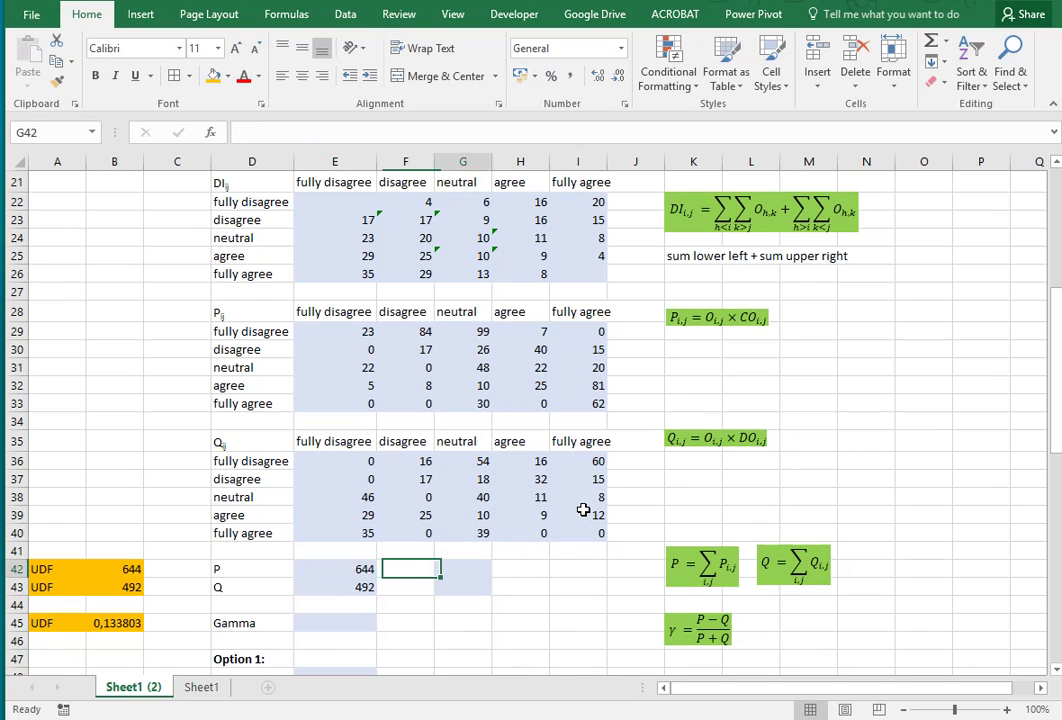
type("=")
key("Left")
key("Left")
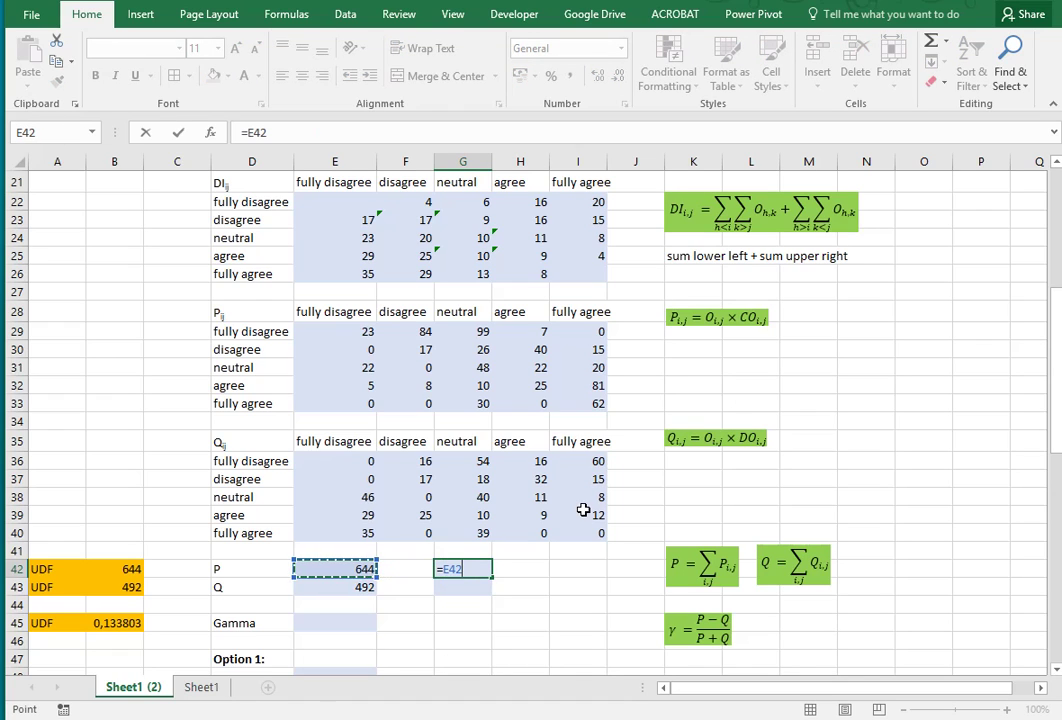
type("/2")
key("Return")
key("Up")
key("ctrl+c")
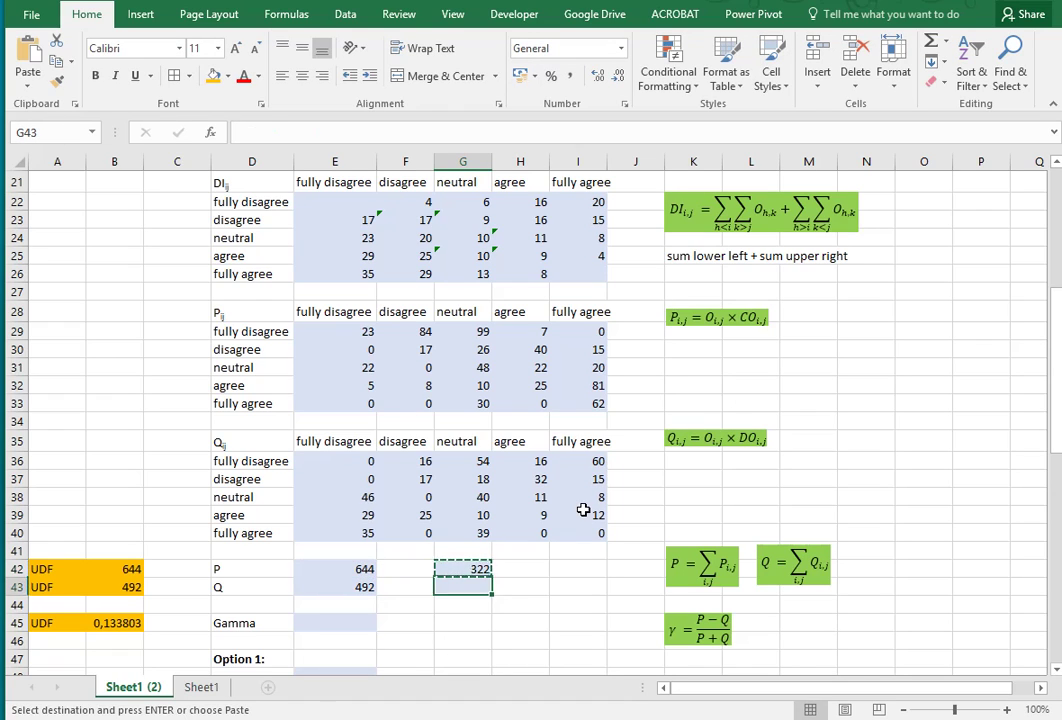
key("Down")
key("ctrl+v")
key("Left")
key("Escape")
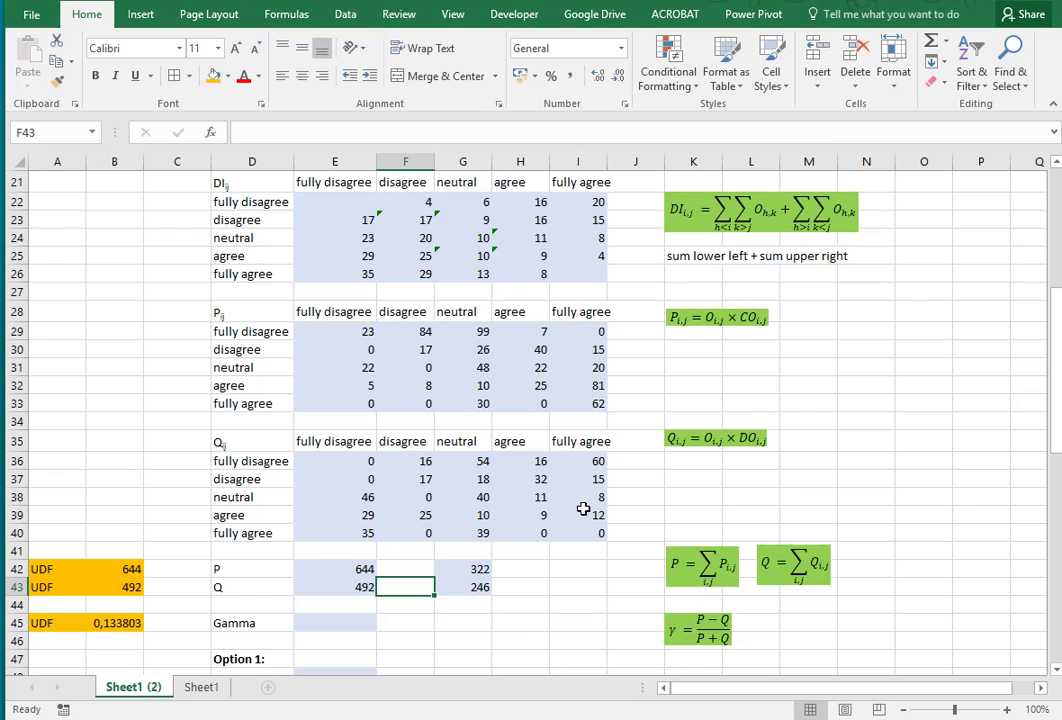
scroll(562, 470, "down", 1)
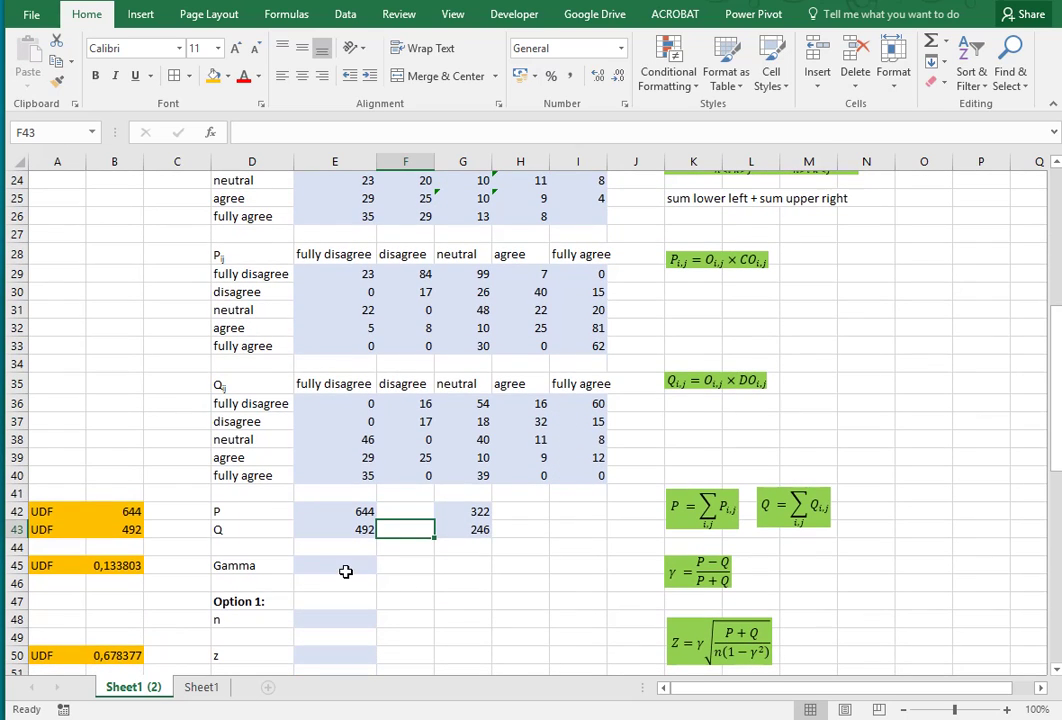
- Enter =(E42-E43)/(E42+E43) in E45, giving Gamma 0,133802817
left_click(340, 566)
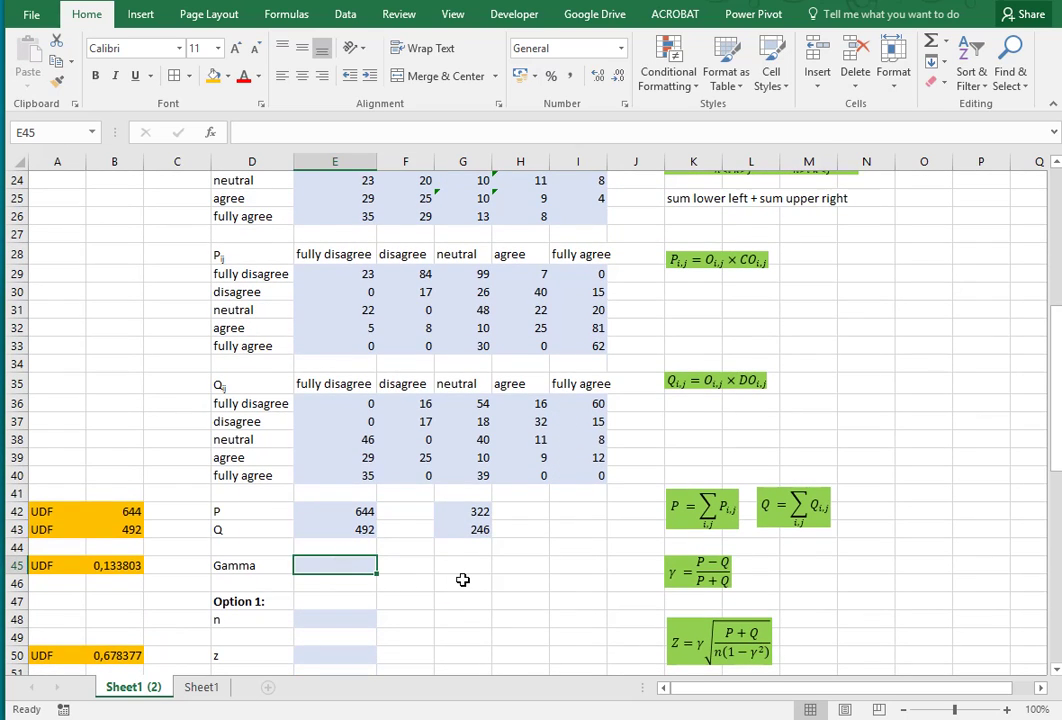
type("=(")
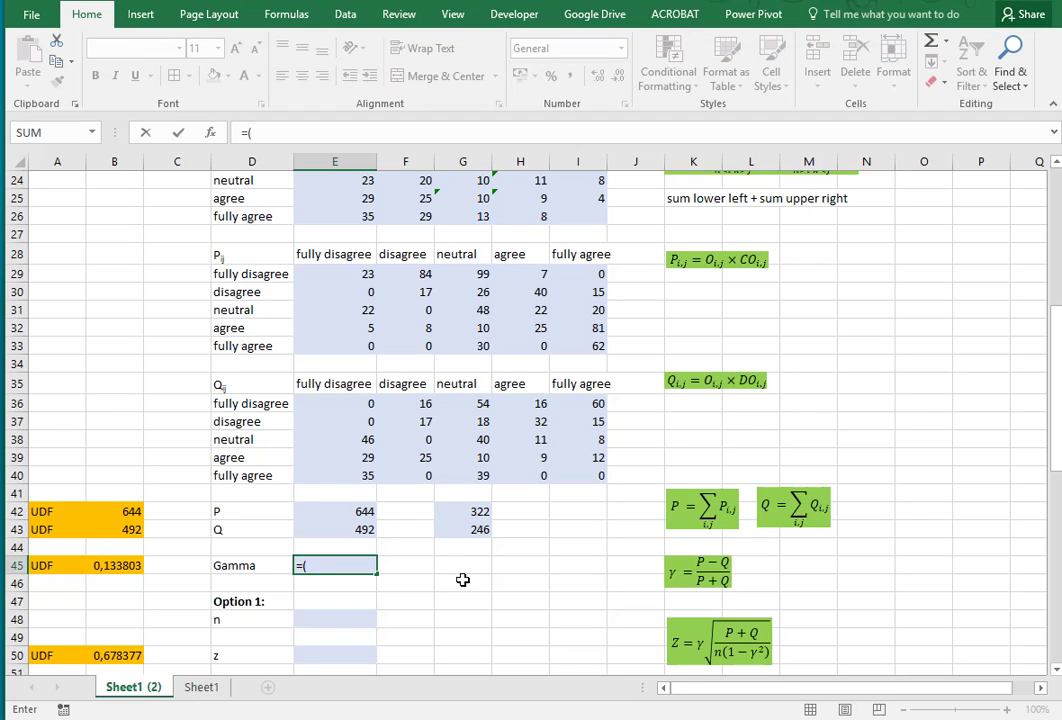
left_click(335, 512)
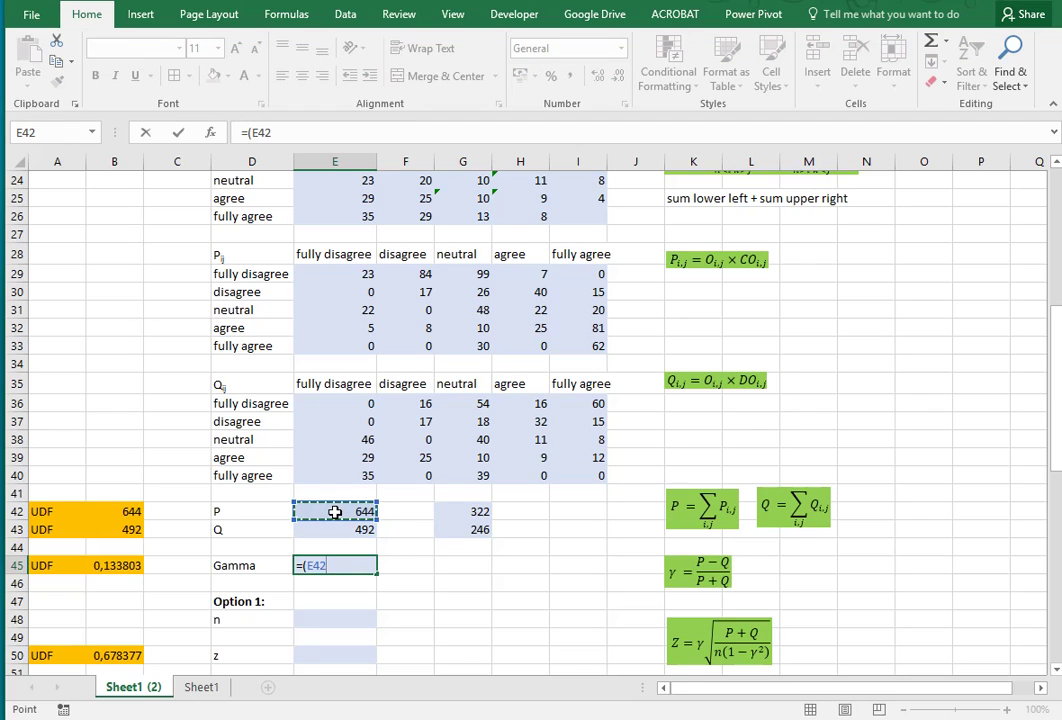
type("-")
left_click(334, 530)
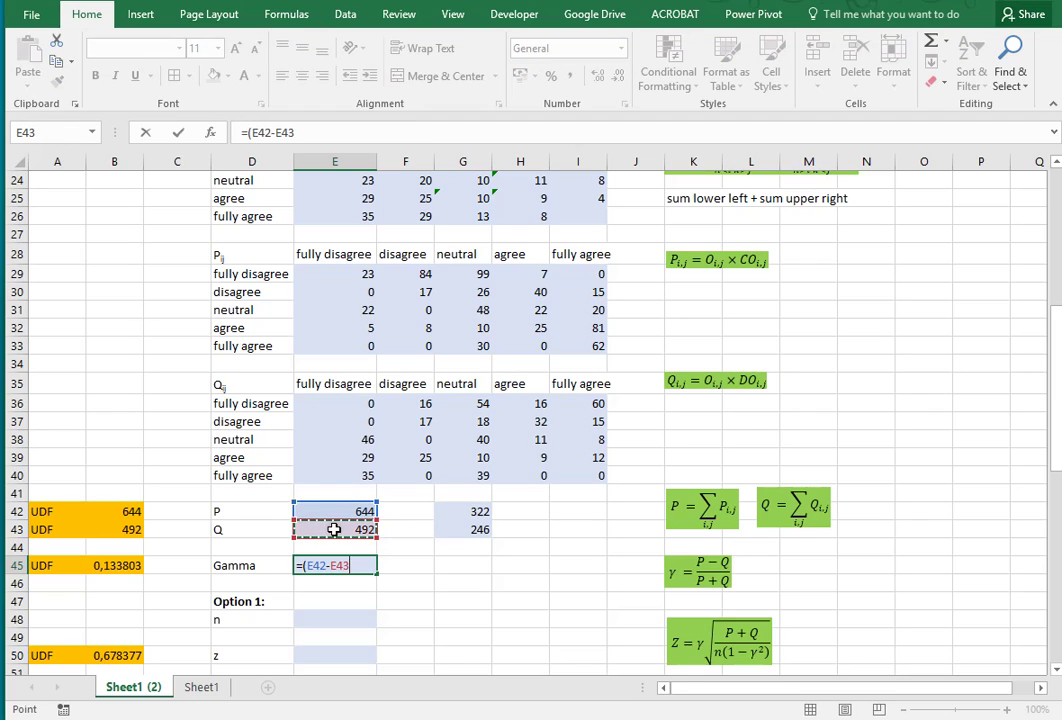
type(")/")
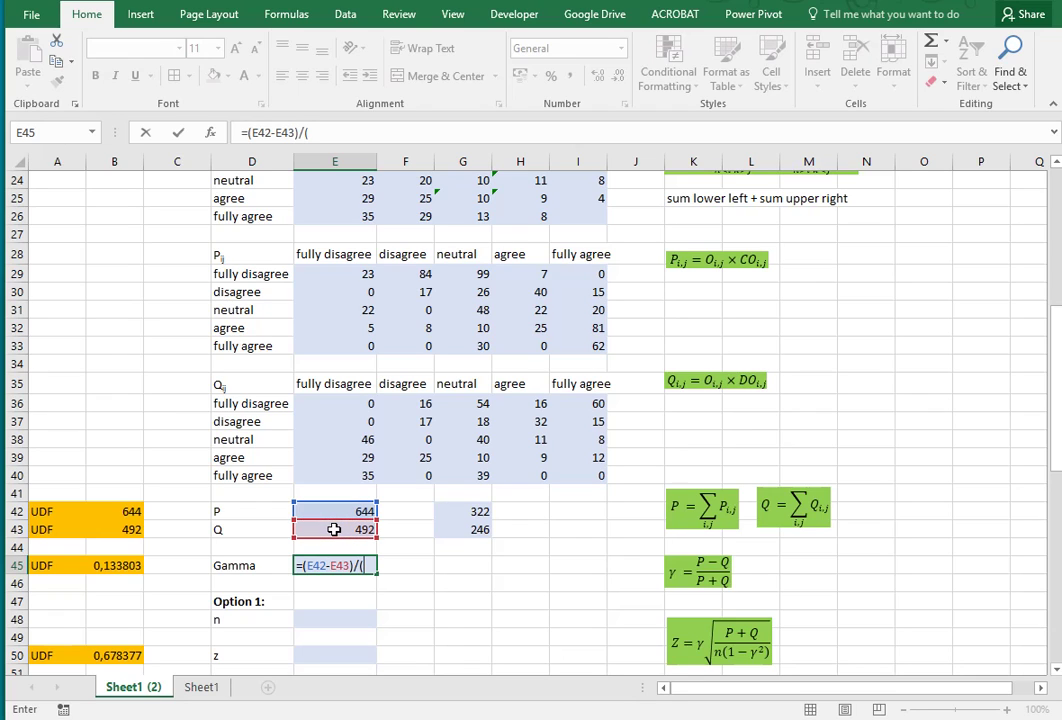
type("(")
left_click(336, 511)
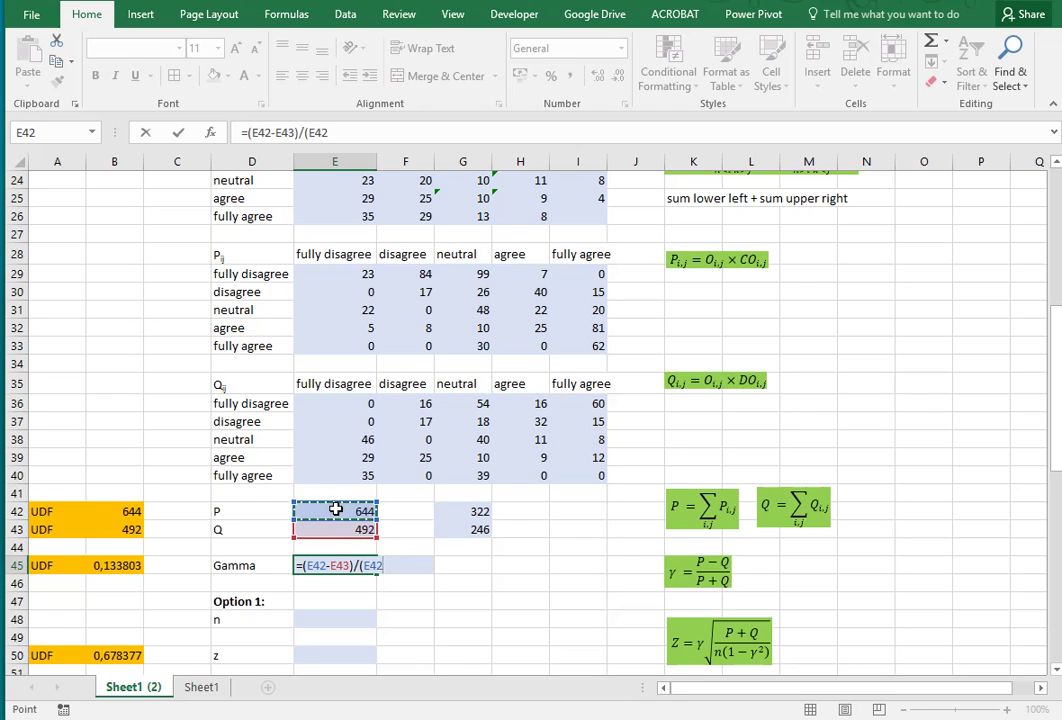
type("+")
left_click(344, 531)
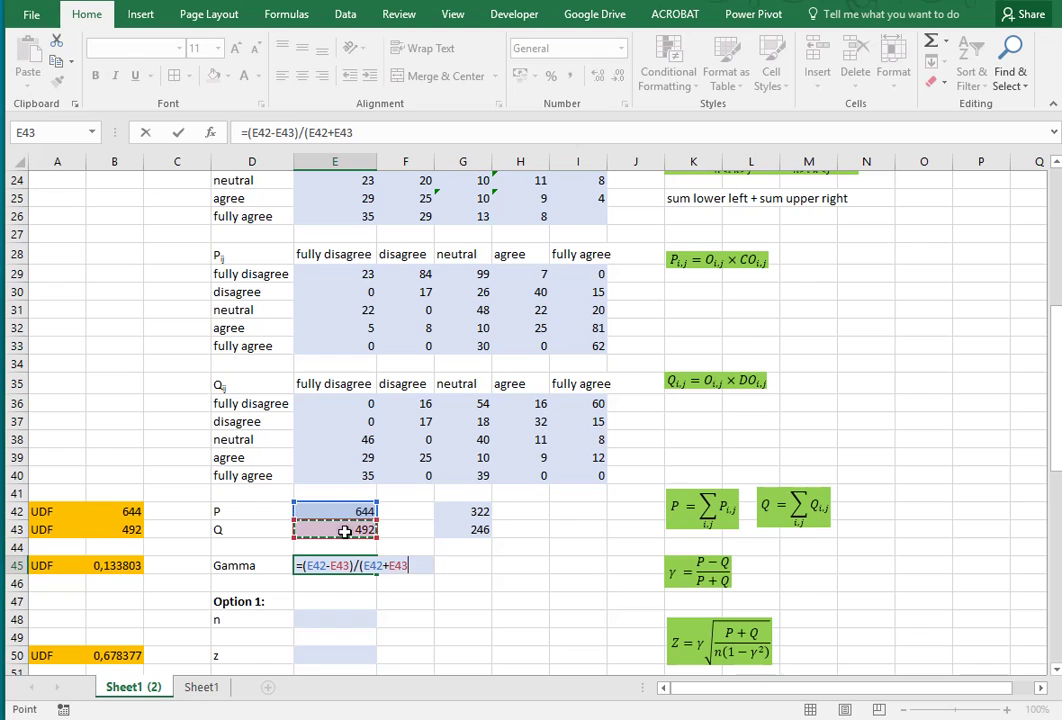
type(")")
key("ctrl+Return")
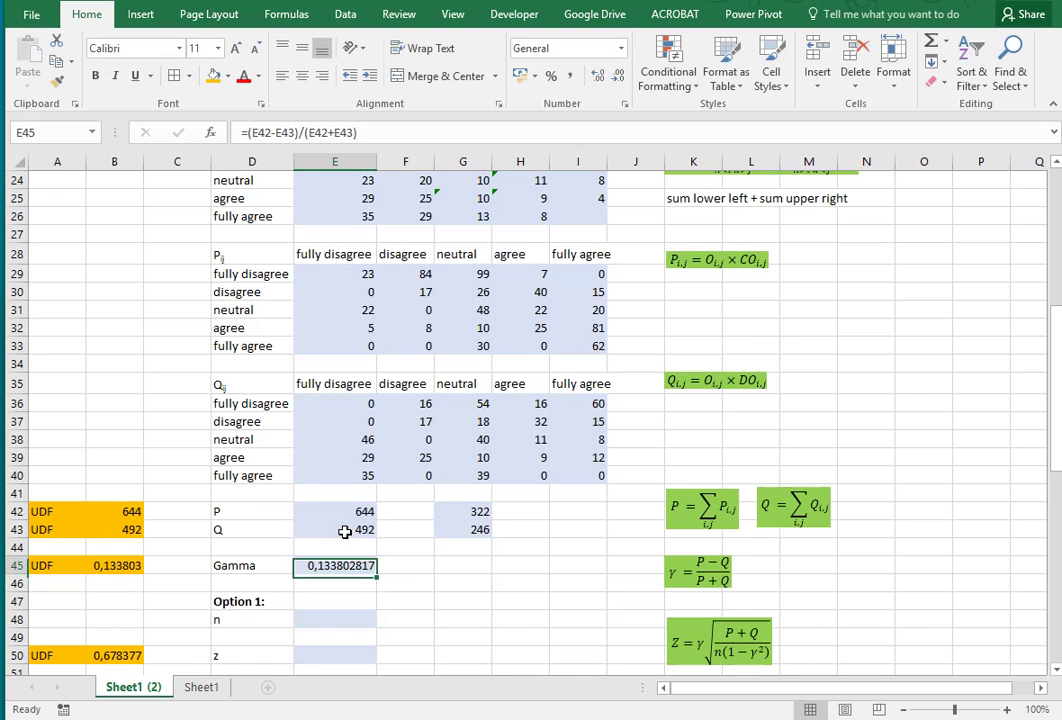
scroll(465, 562, "down", 1)
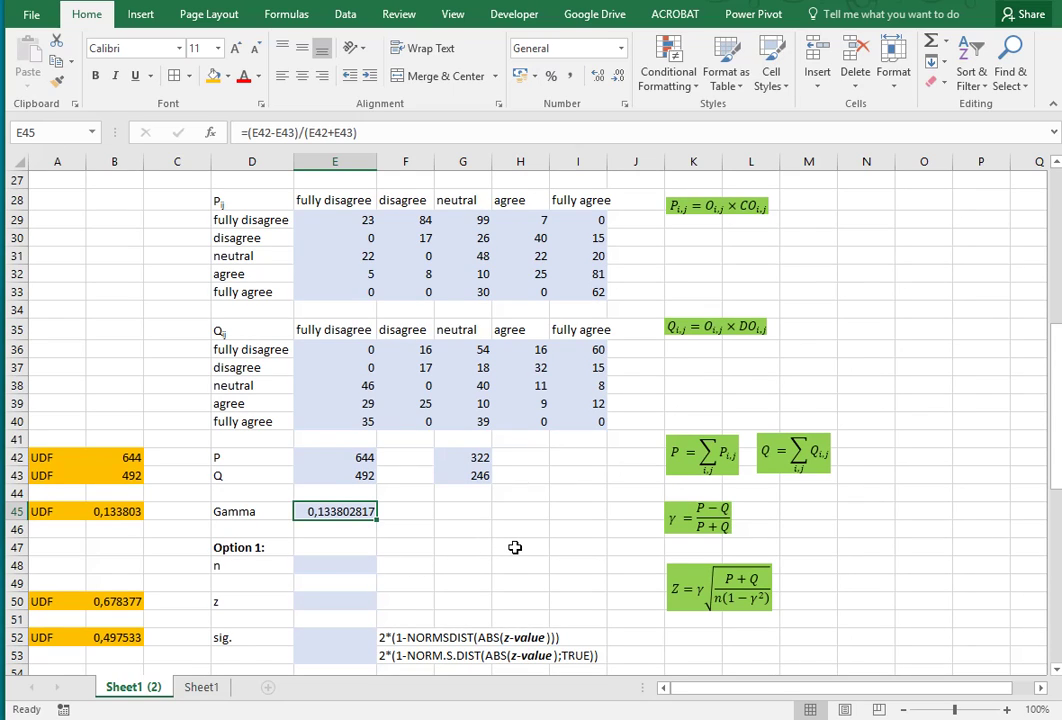
scroll(514, 547, "down", 1)
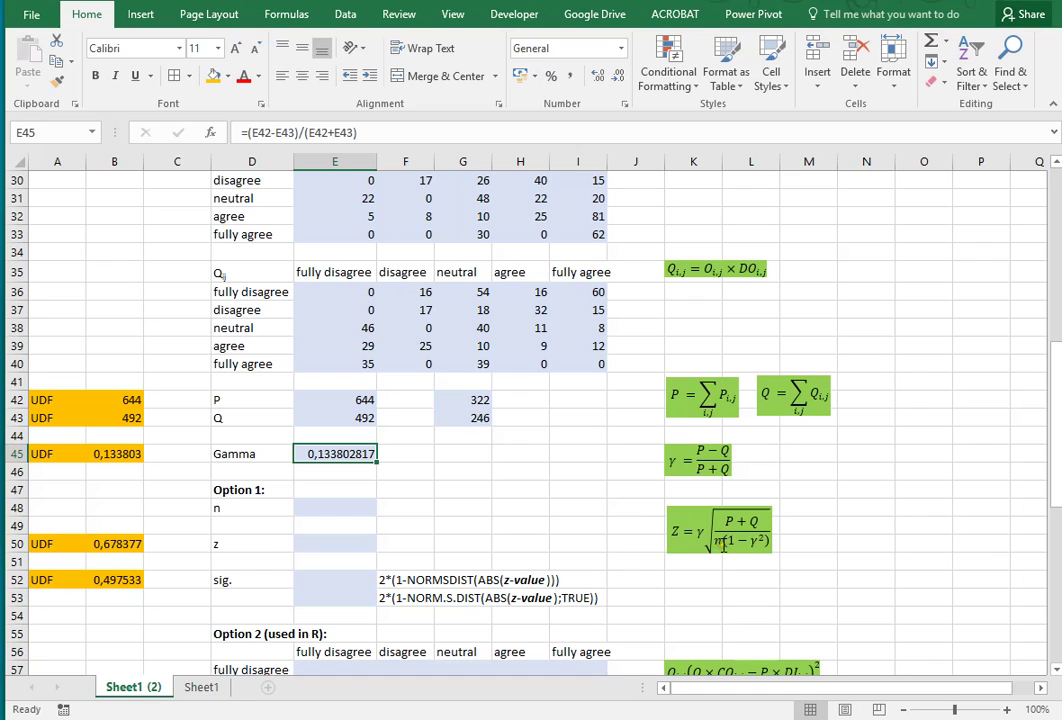
- Enter =SUM(E7:I11) in E48 so n totals the observed table as 45
left_click(355, 507)
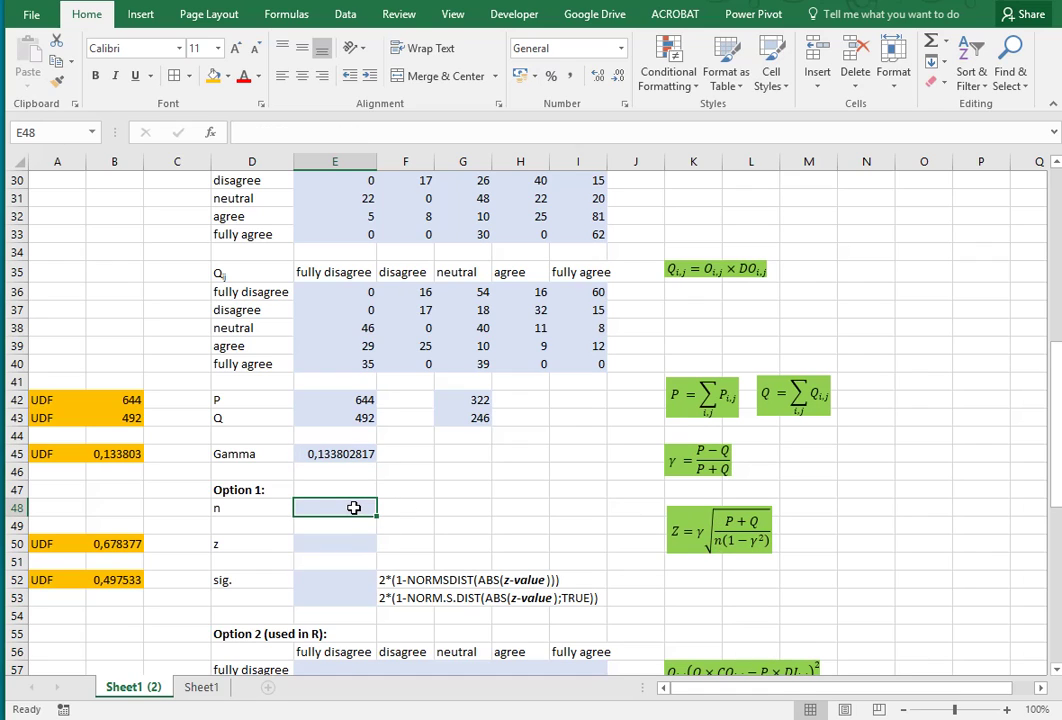
type("=sum(")
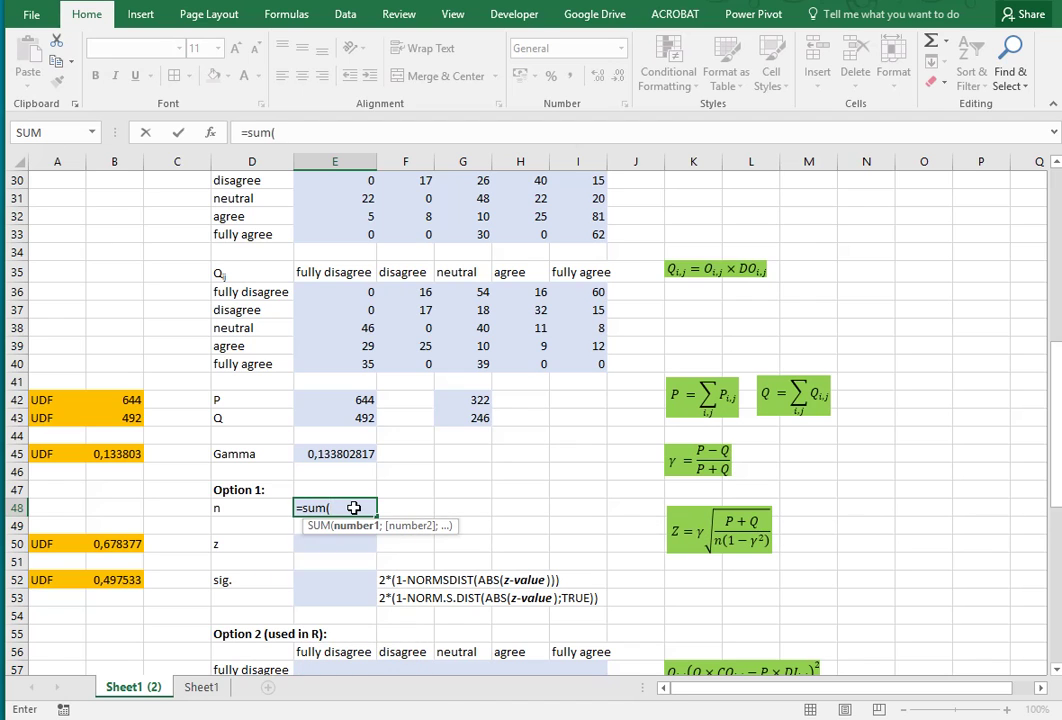
scroll(353, 507, "up", 10)
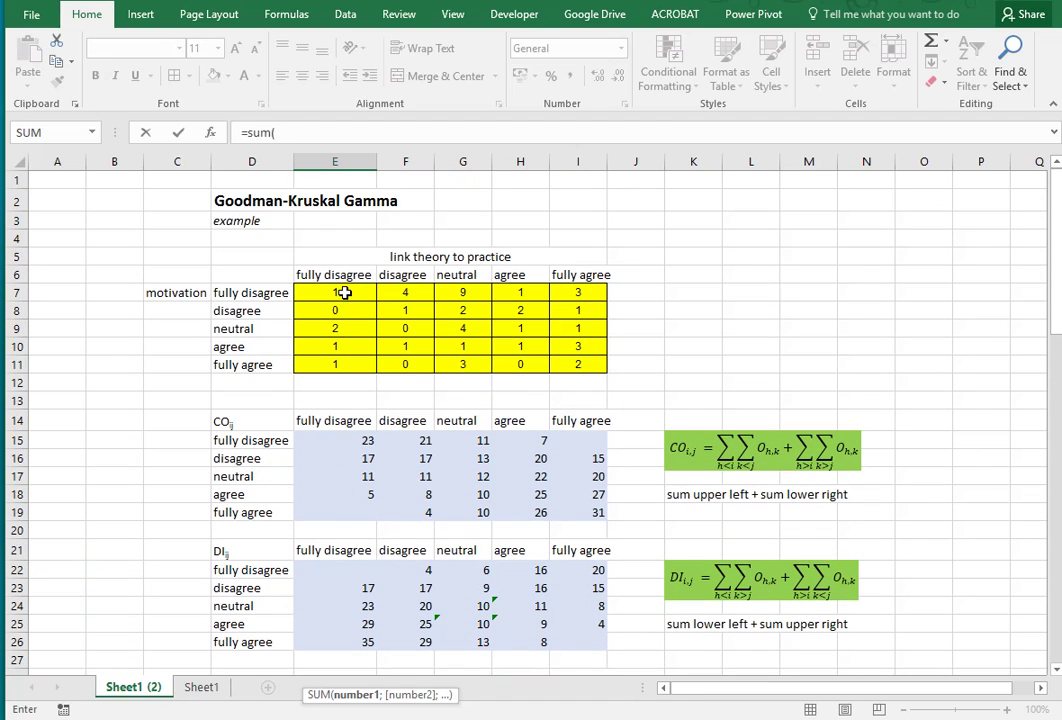
left_click_drag(344, 292, 559, 353)
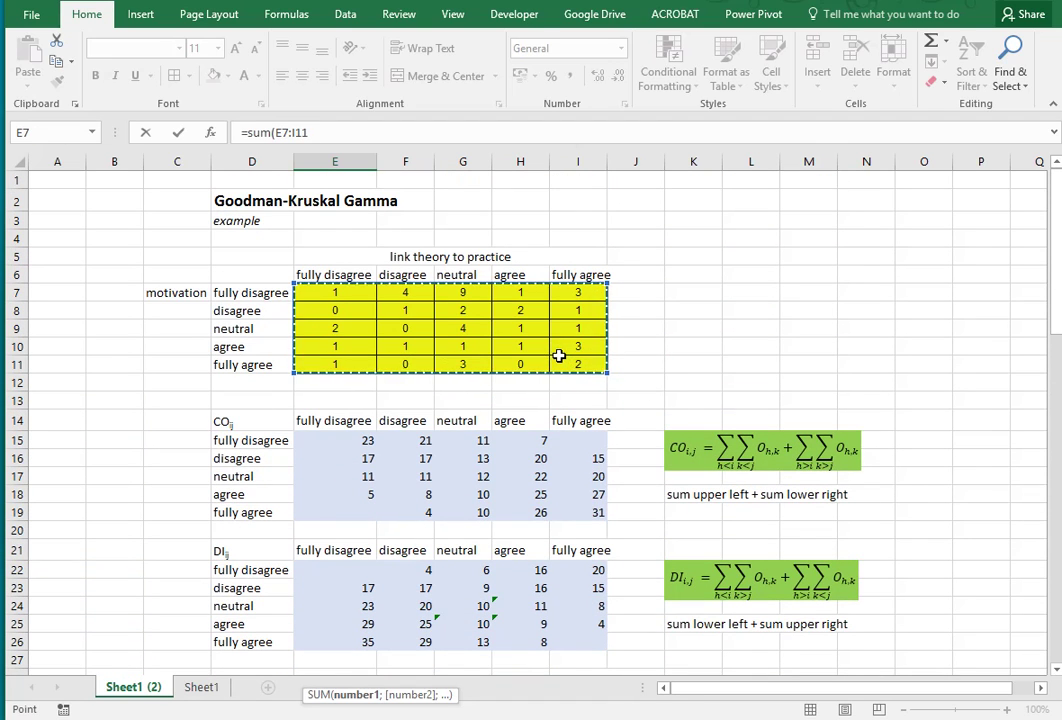
key("Return")
key("Return")
key("Return")
key("Return")
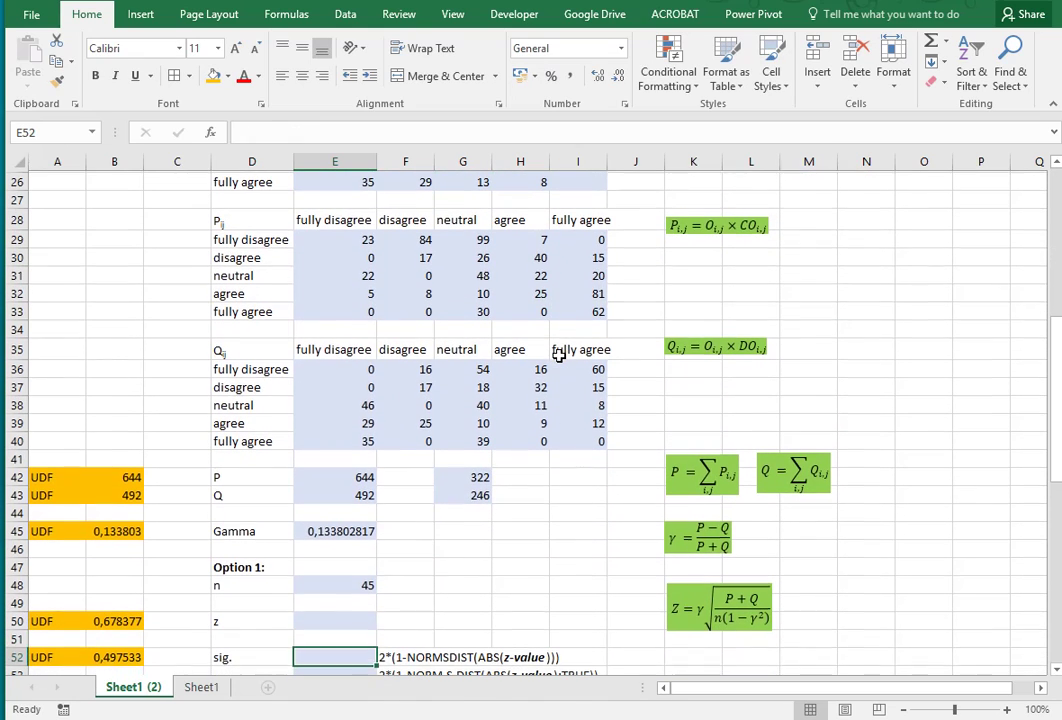
key("Up")
key("Up")
- Enter =E45*SQRT((E42+E43)/(E48*(1-E45^2))) in E50, giving z 0,678376845
type("=")
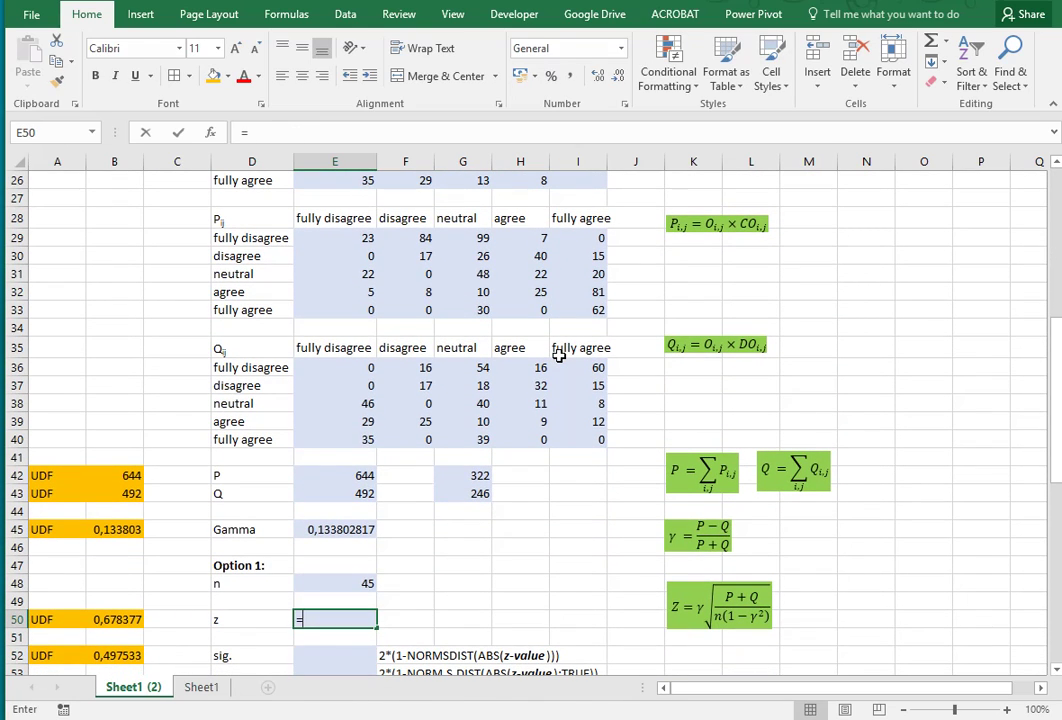
left_click(355, 530)
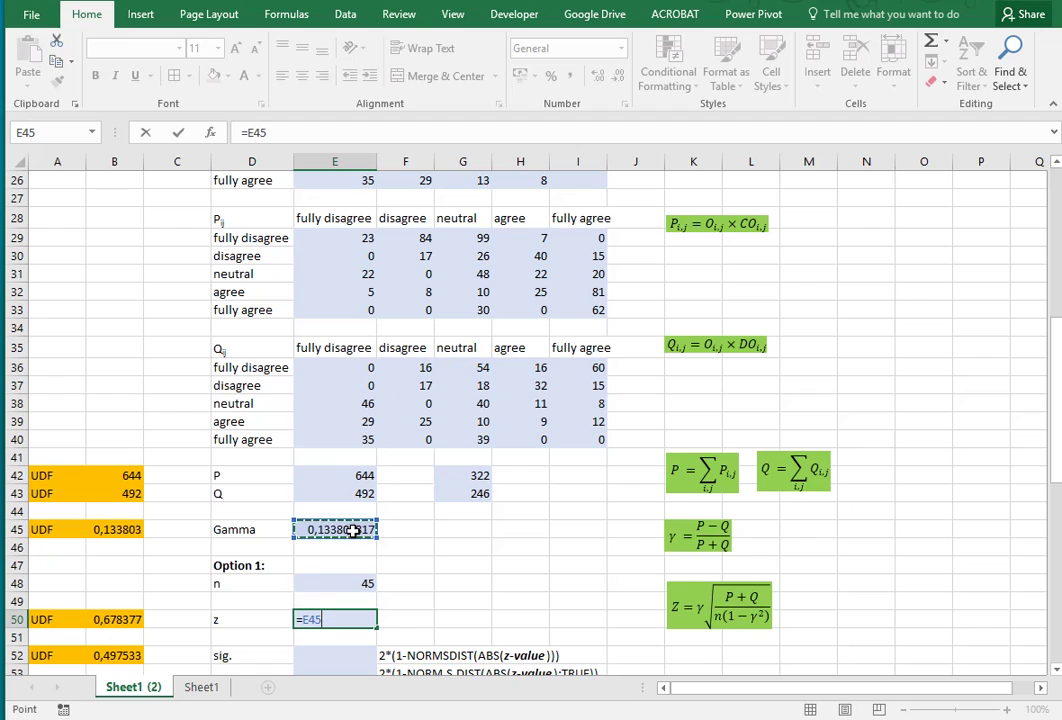
type("*sqr")
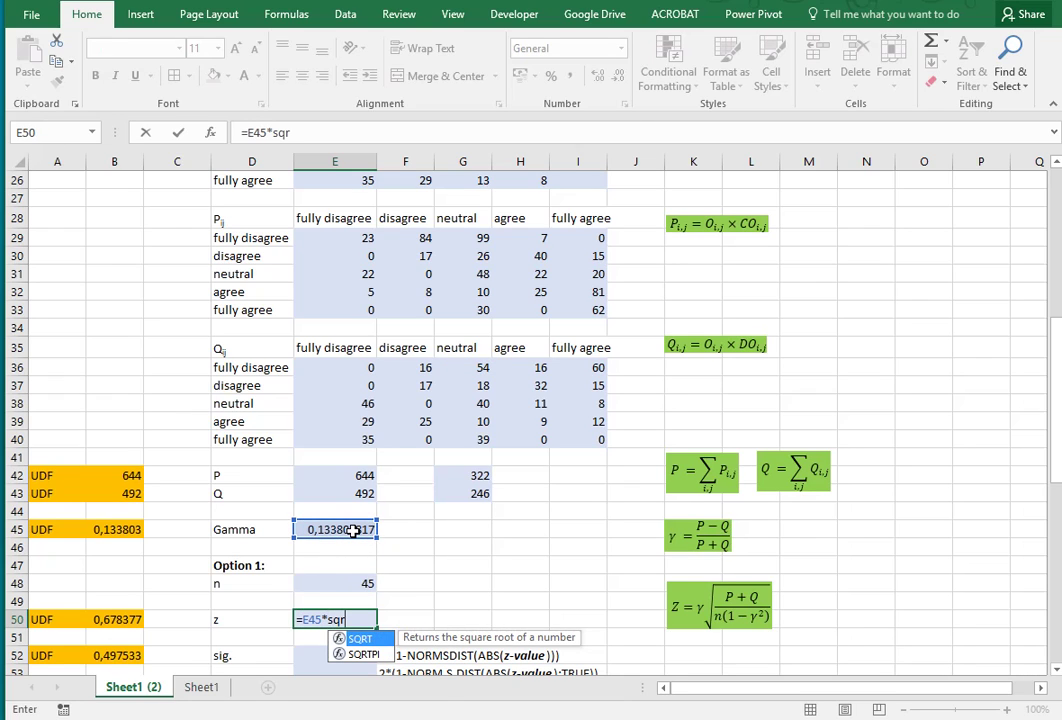
type("t(")
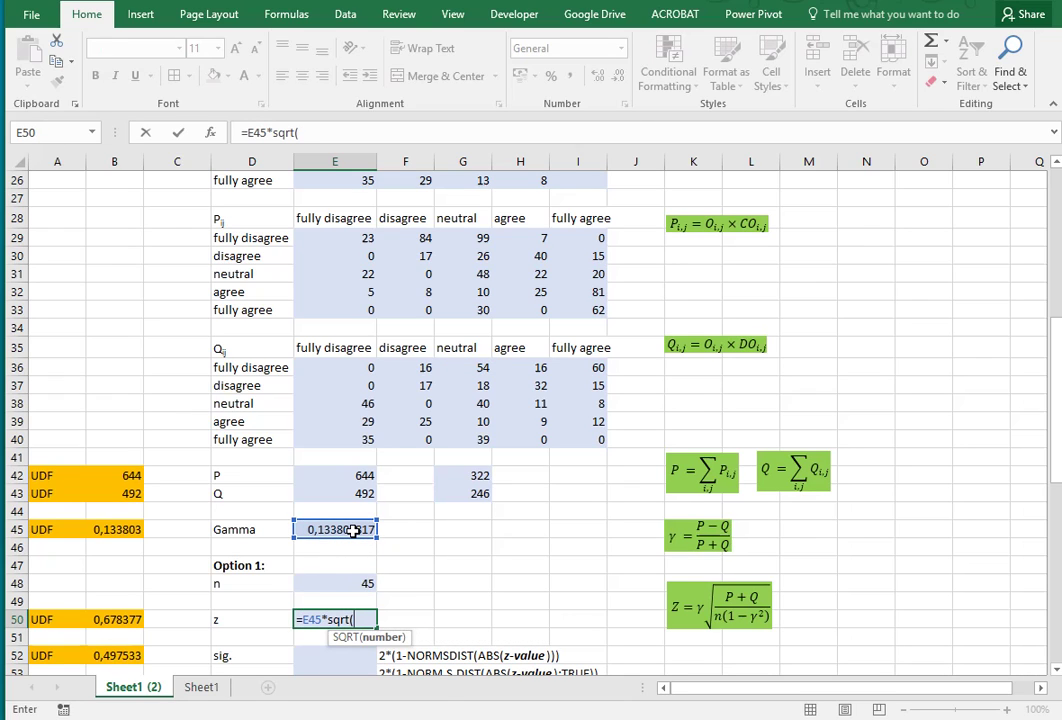
type("(")
left_click(350, 476)
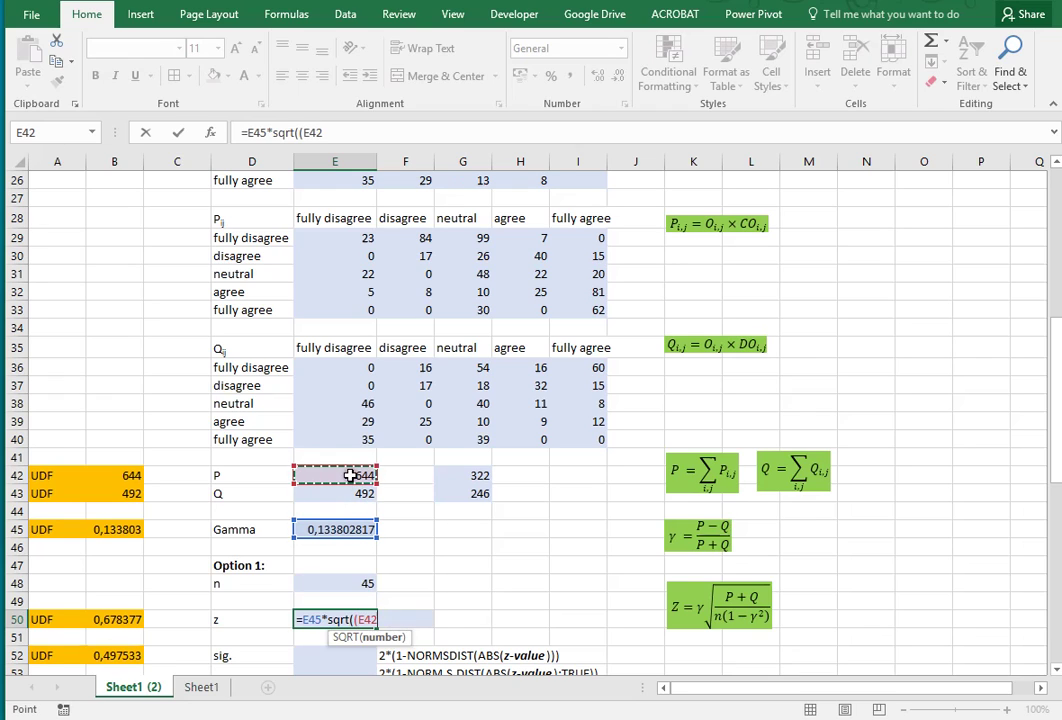
type("+")
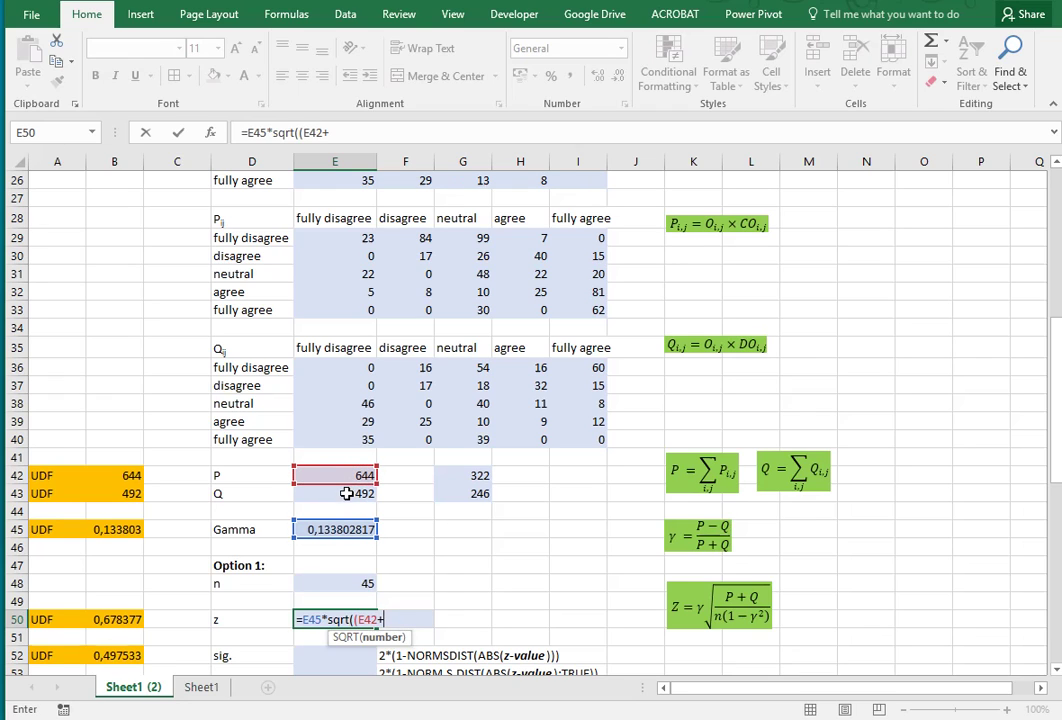
left_click(346, 494)
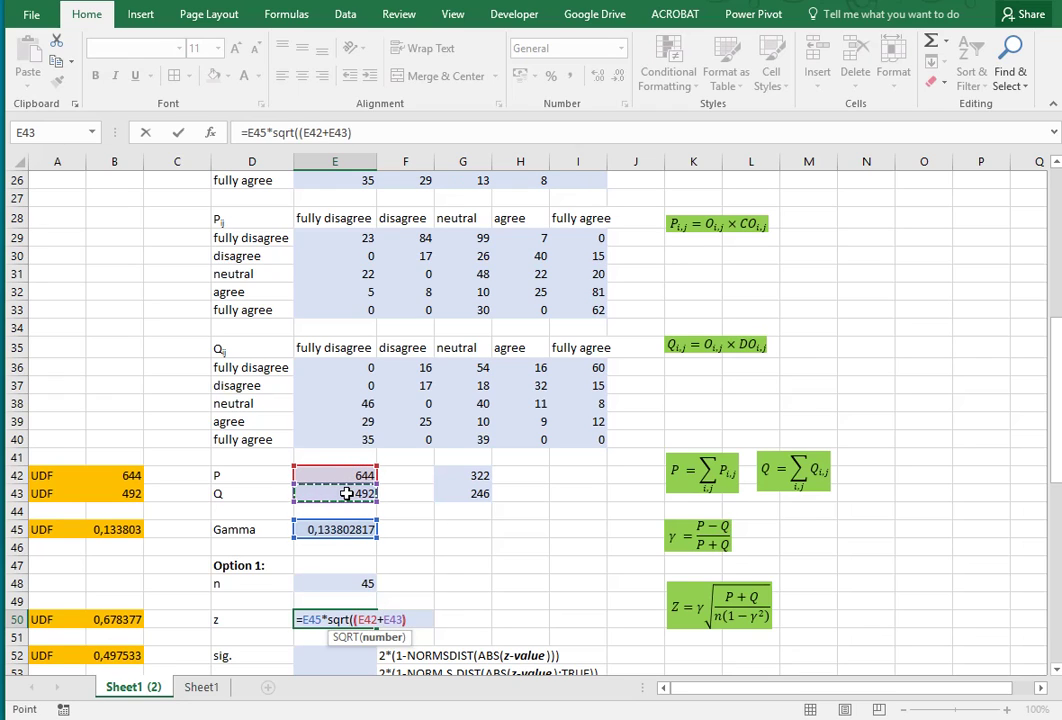
type(")")
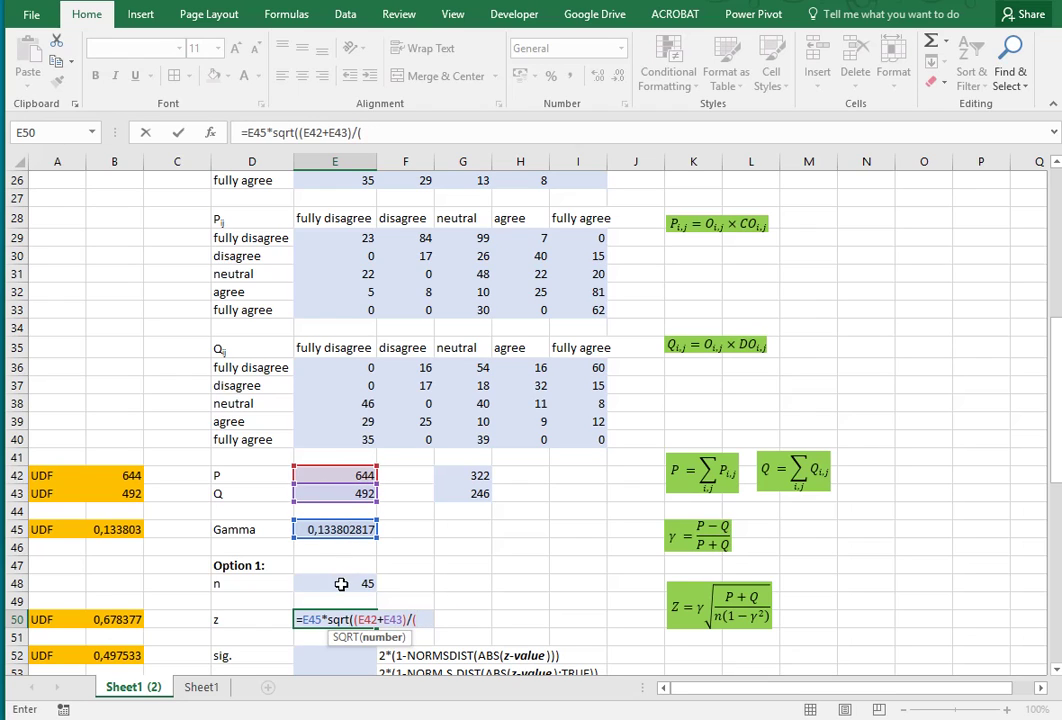
left_click(345, 583)
type("*")
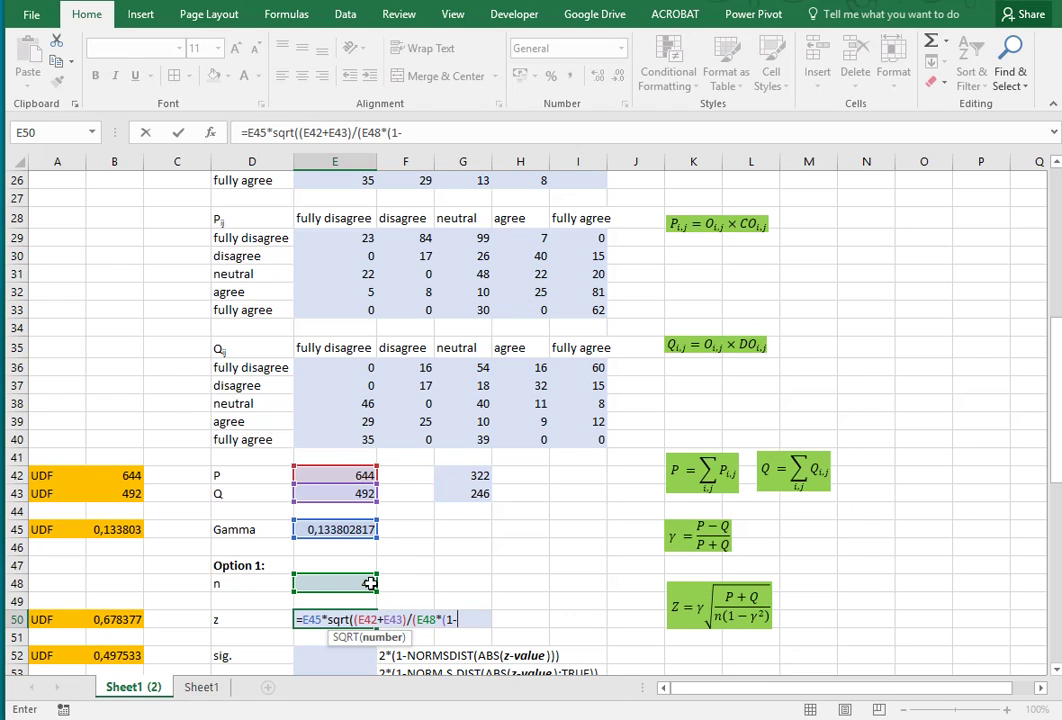
type("(1-")
left_click(332, 530)
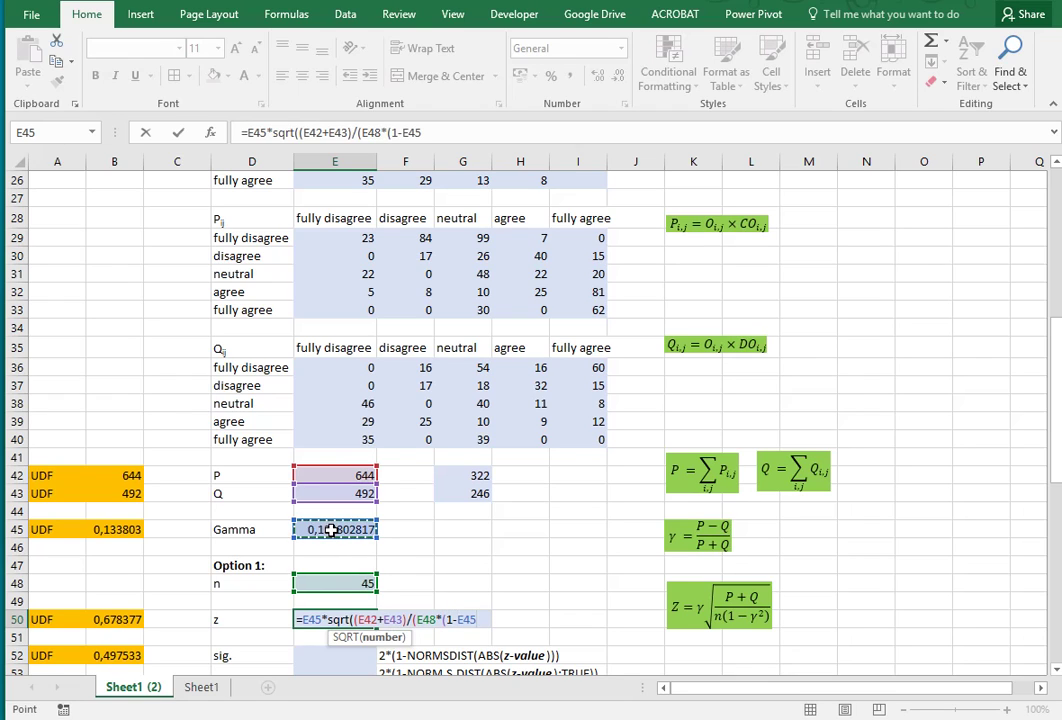
type("^2))")
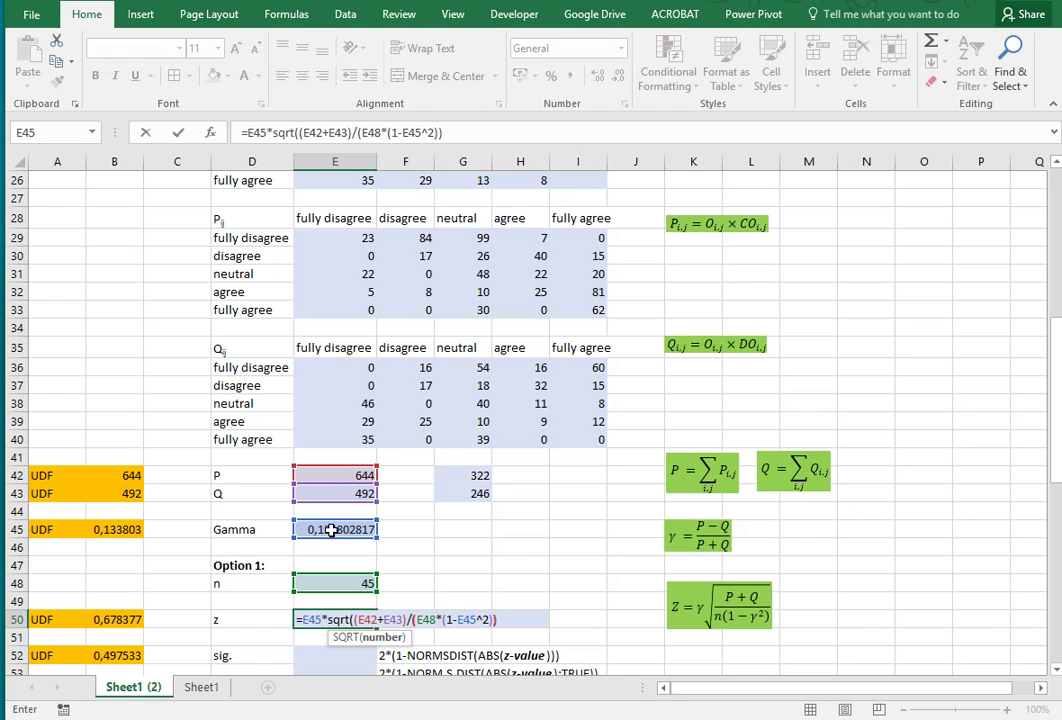
type(")")
key("Return")
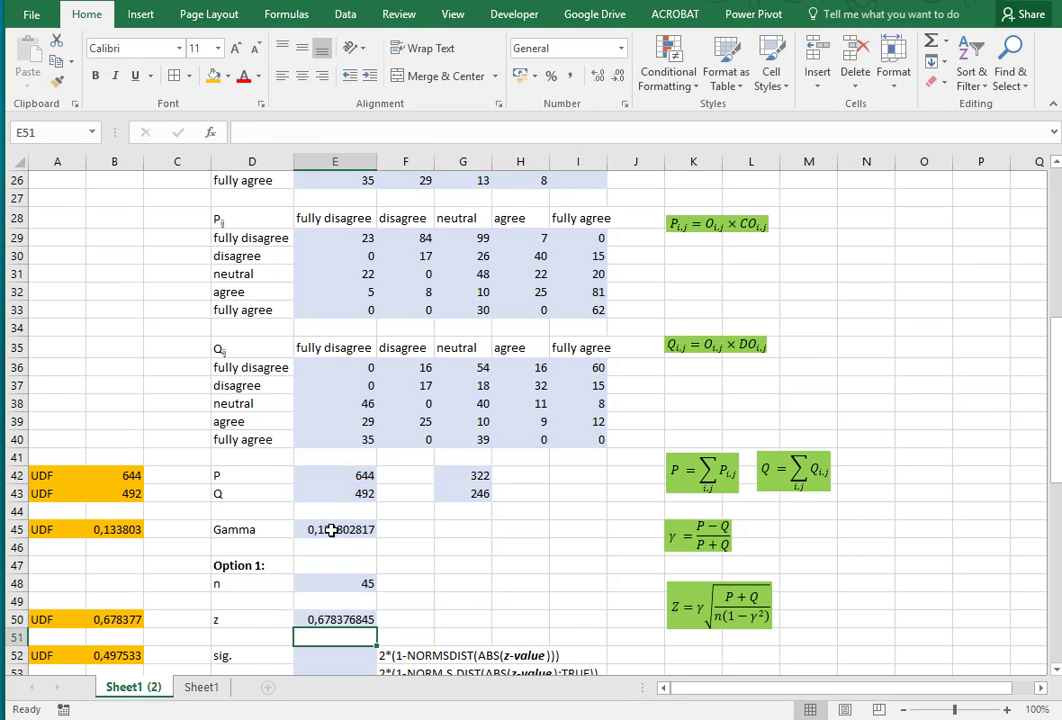
key("Up")
scroll(495, 575, "down", 1)
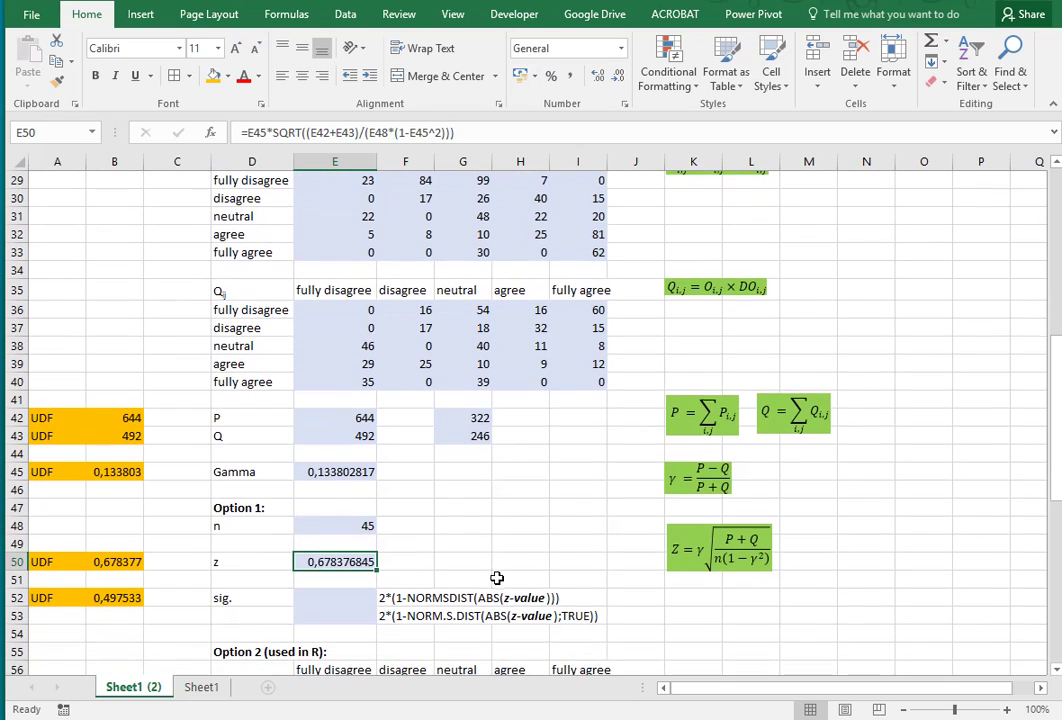
- Enter =2*(1-NORMSDIST(ABS(E50))) in E52, giving significance 0,497532786
left_click(350, 597)
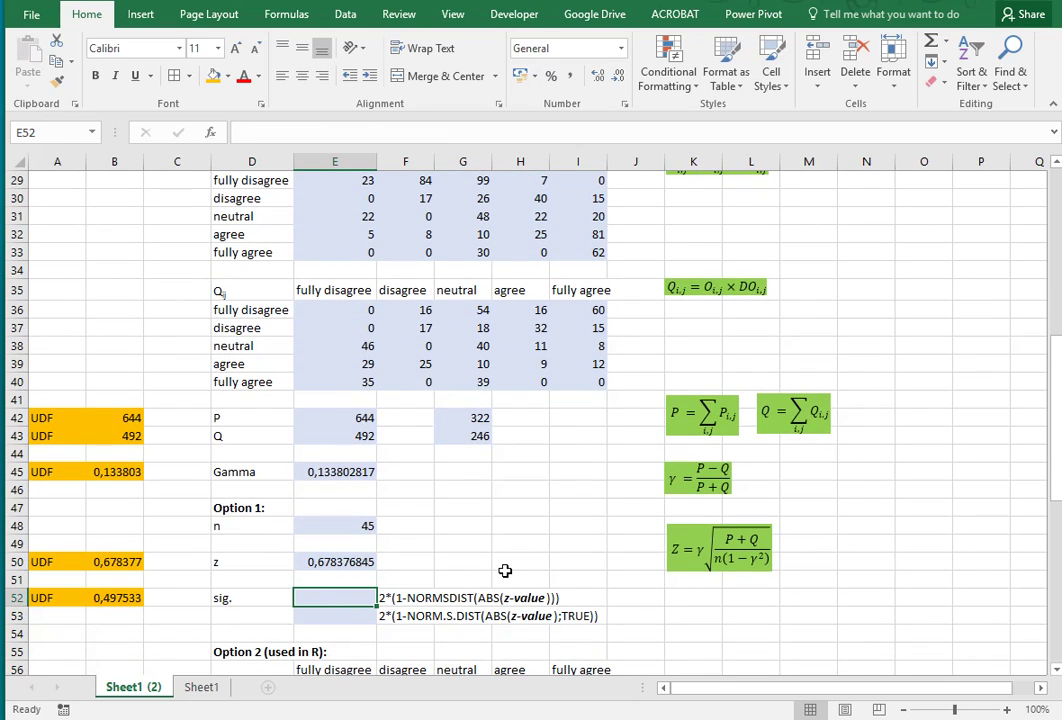
type("=")
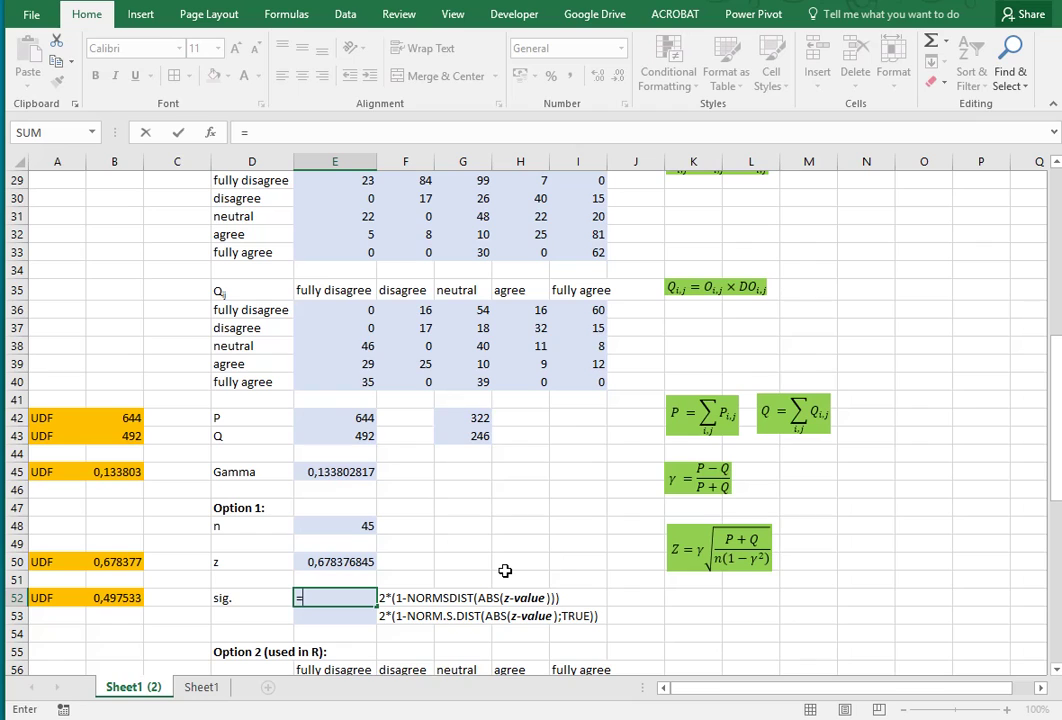
type("2*(1-n")
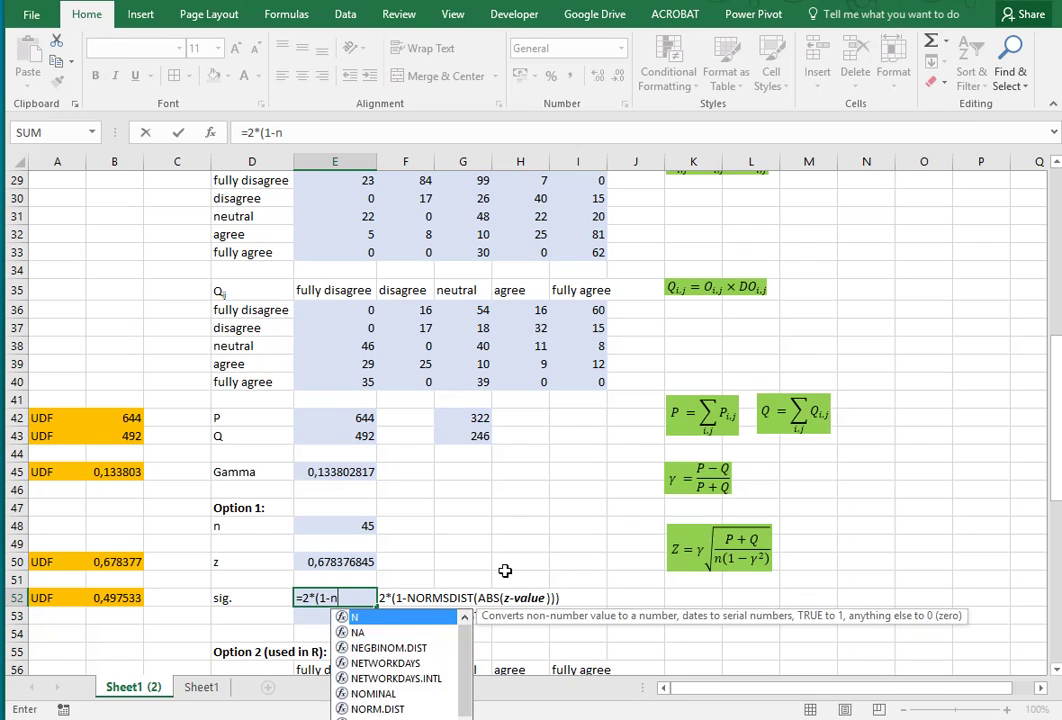
type("ormsdist")
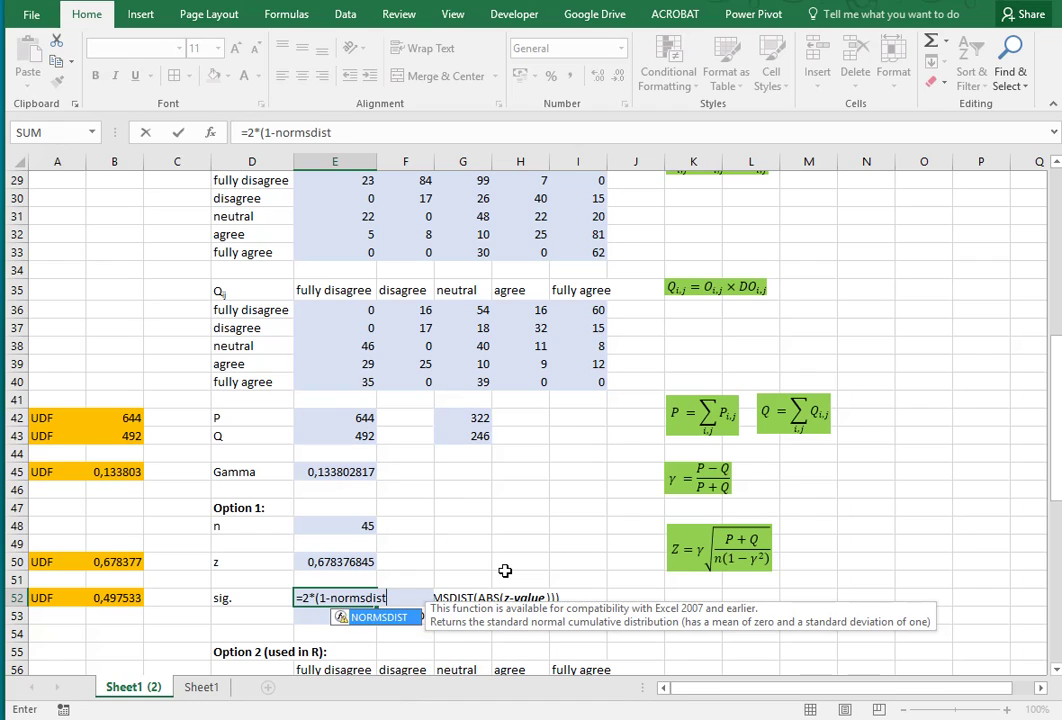
type("(")
type("abs(")
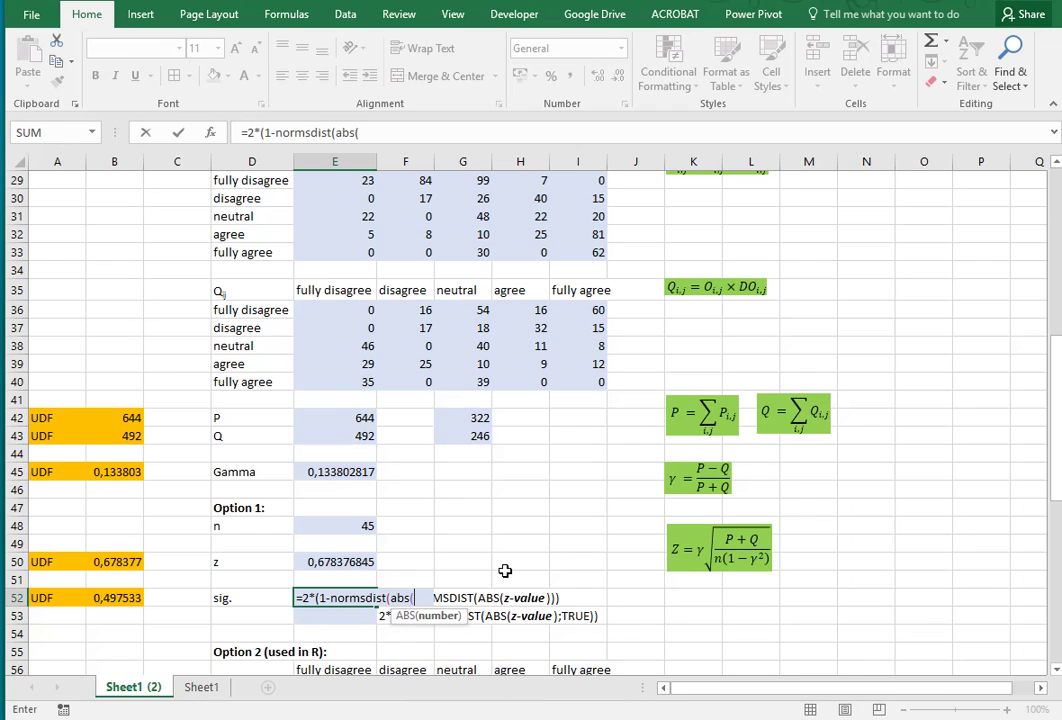
key("Up")
key("Up")
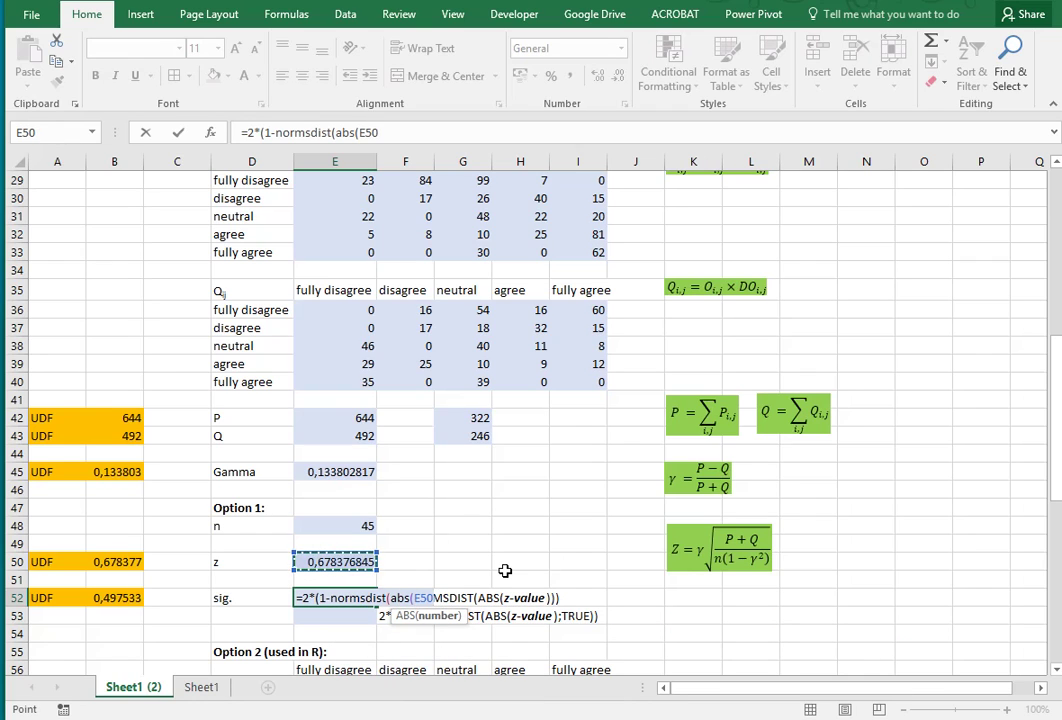
type(")))")
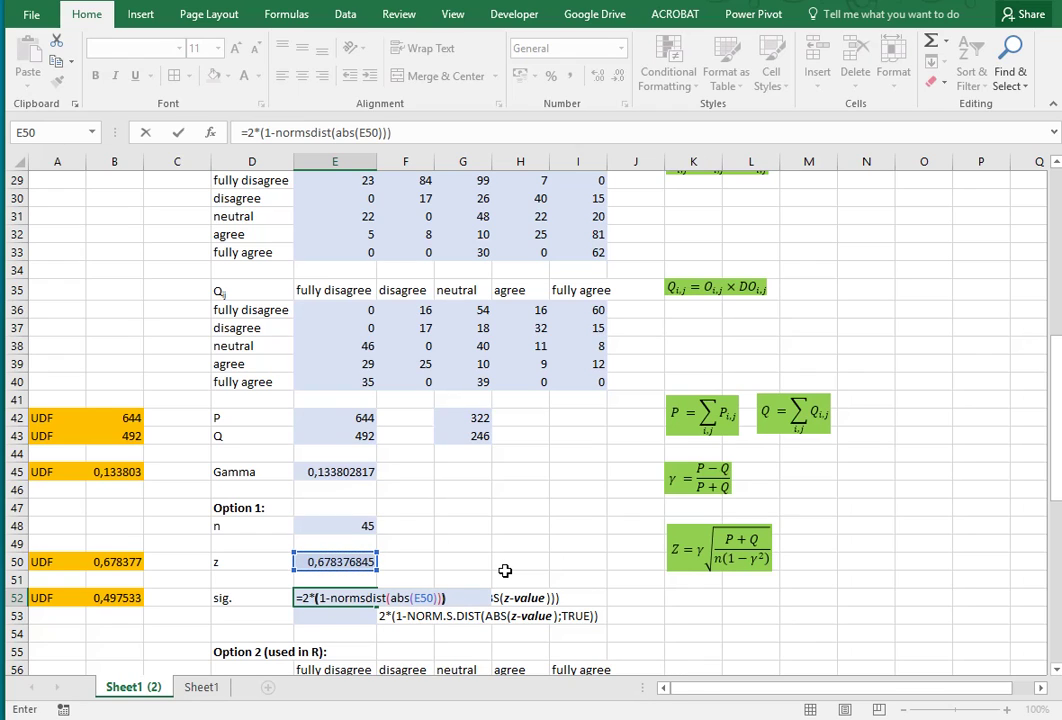
key("Return")
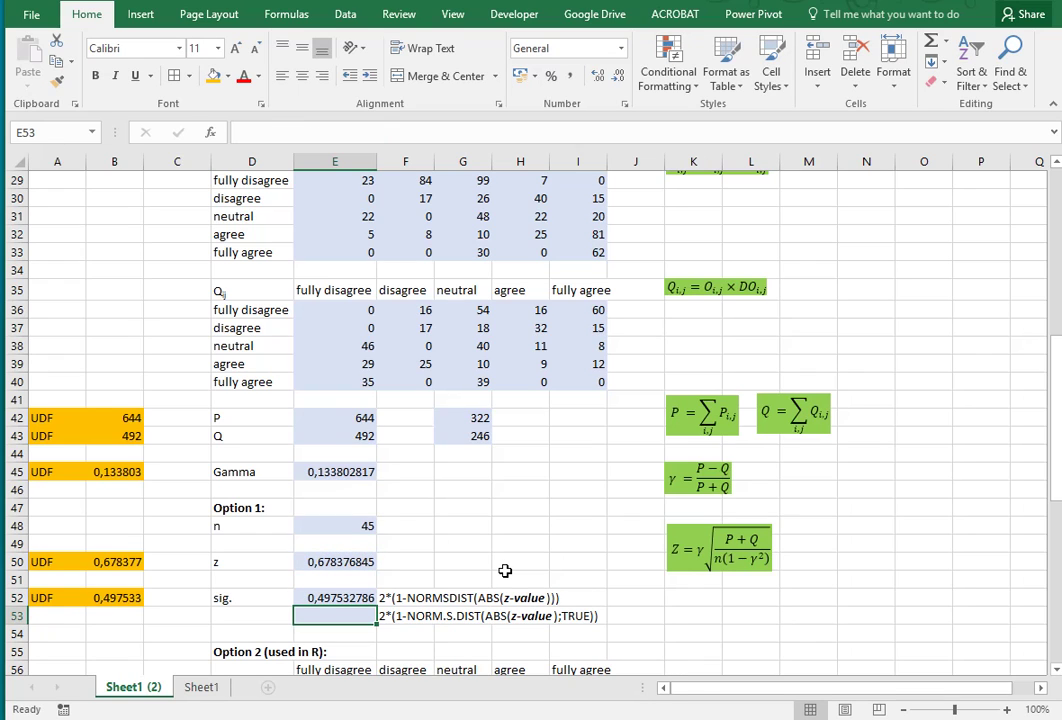
key("Up")
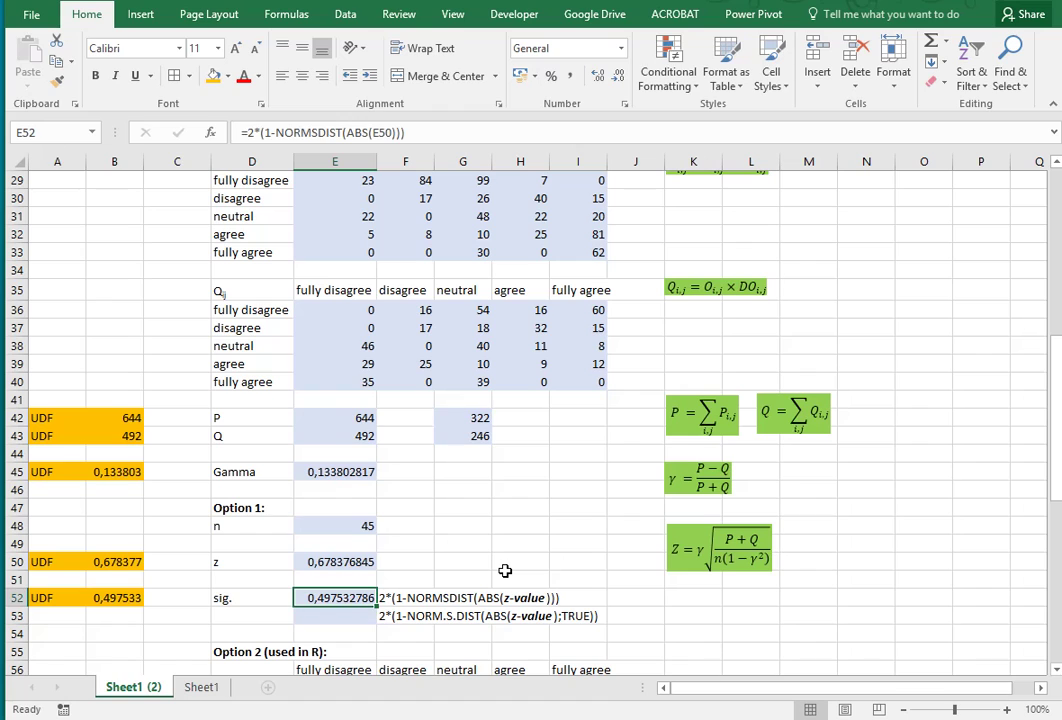
- Copy E52's significance formula text into cell E53
key("Down")
key("Up")
key("F2")
key("shift+Home")
key("ctrl+c")
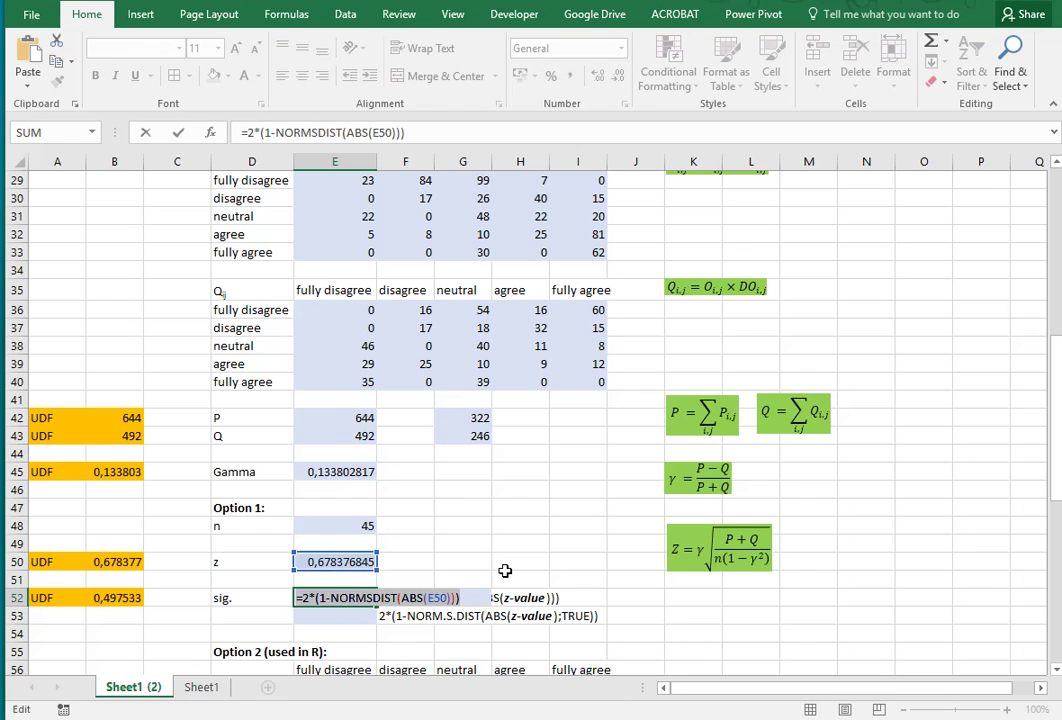
key("Return")
key("ctrl+v")
- Change E53 to =2*(1-NORM.S.DIST(ABS(E50);TRUE)), also giving 0,497532786
key("F2")
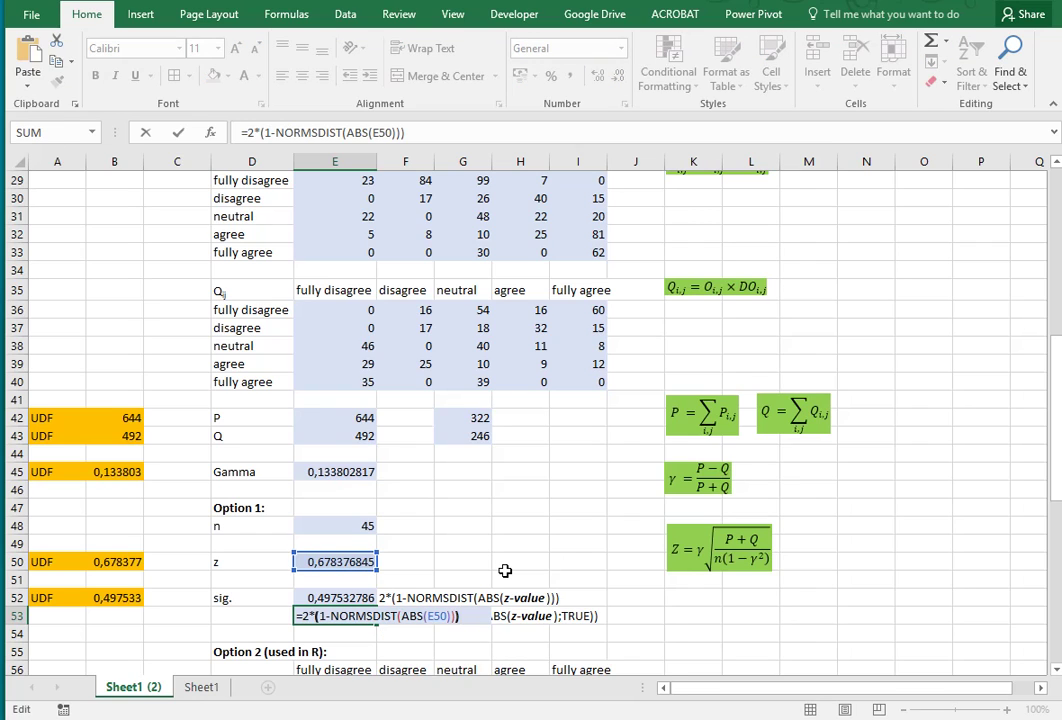
key("Left")
key("Left")
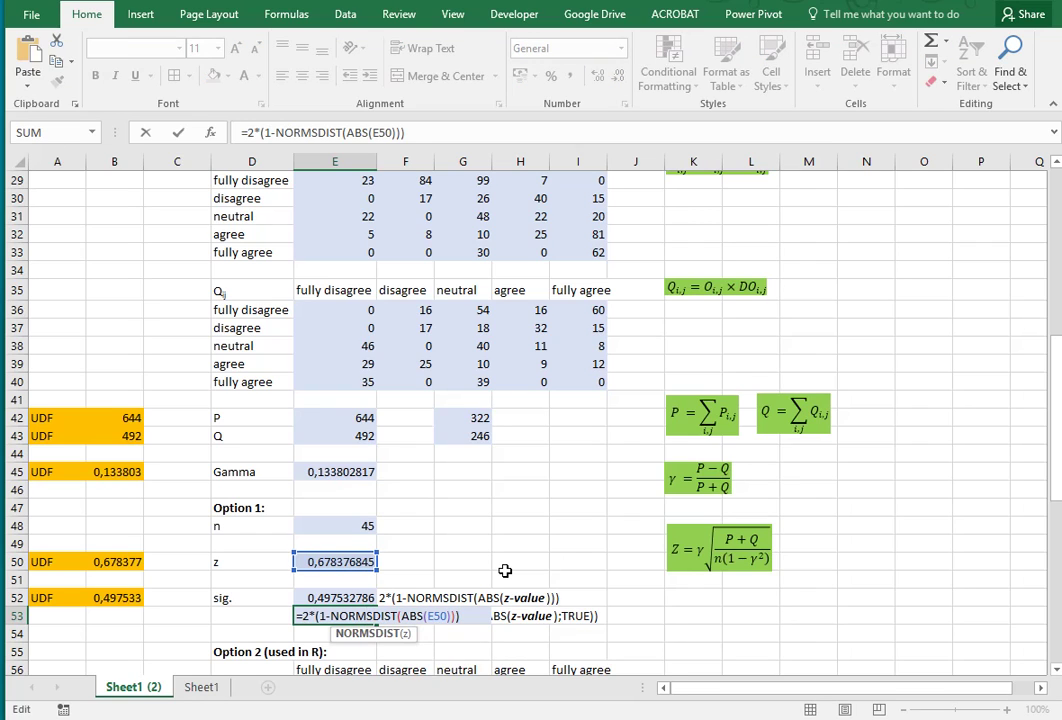
key("BackSpace")
key("Delete")
key("Delete")
key("Delete")
key("Delete")
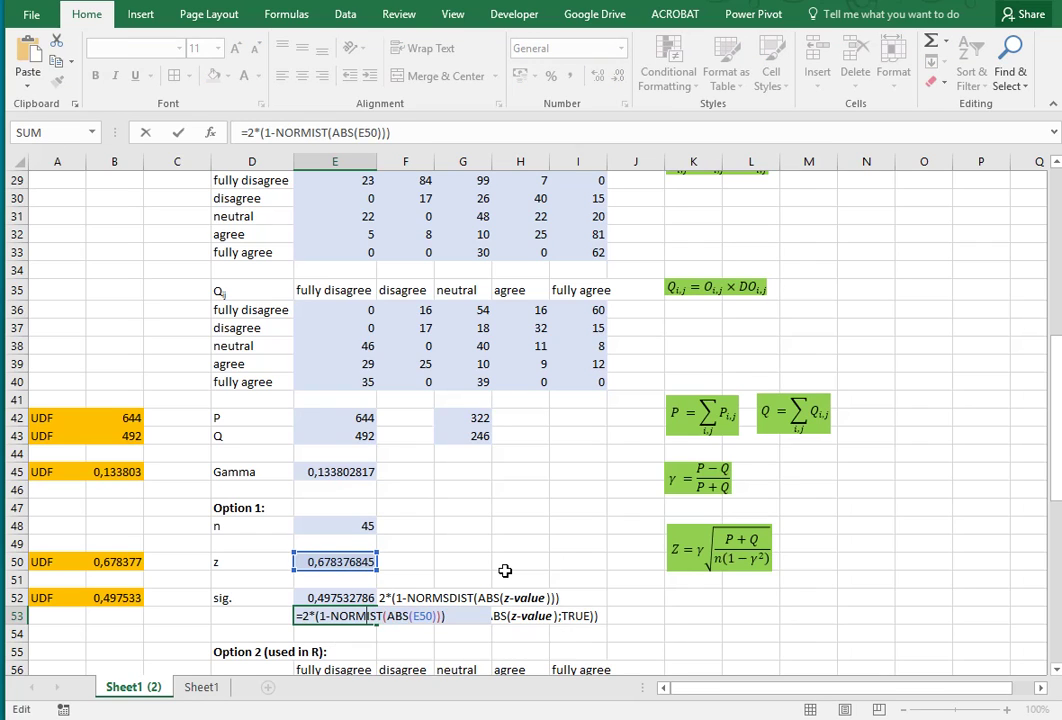
type(".s")
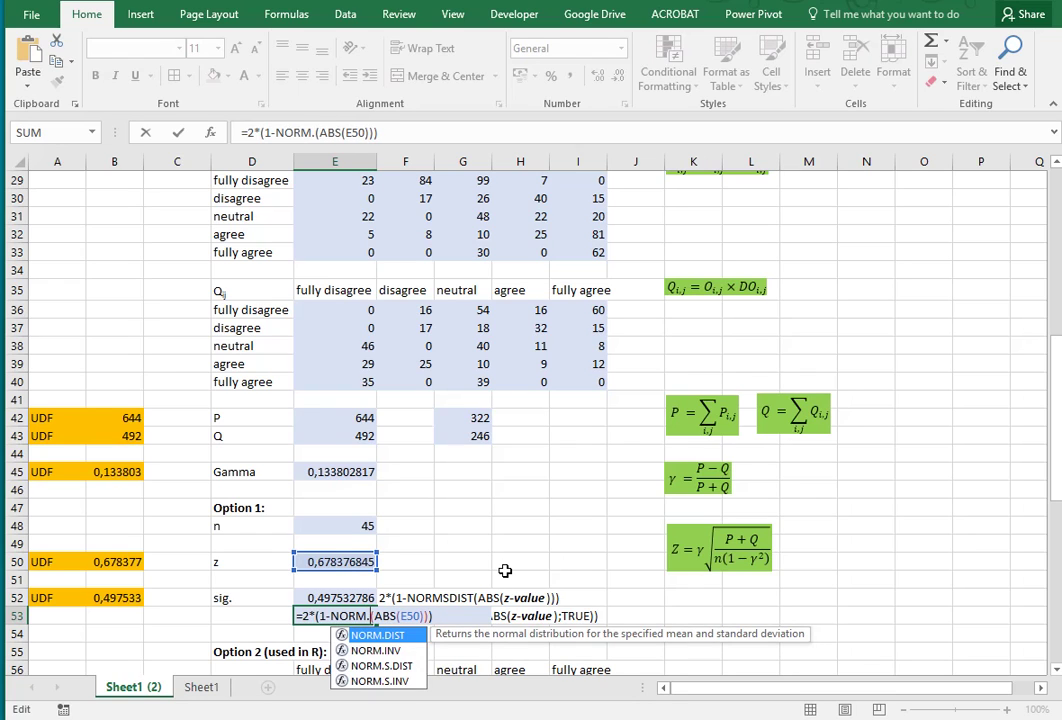
type(".dist(")
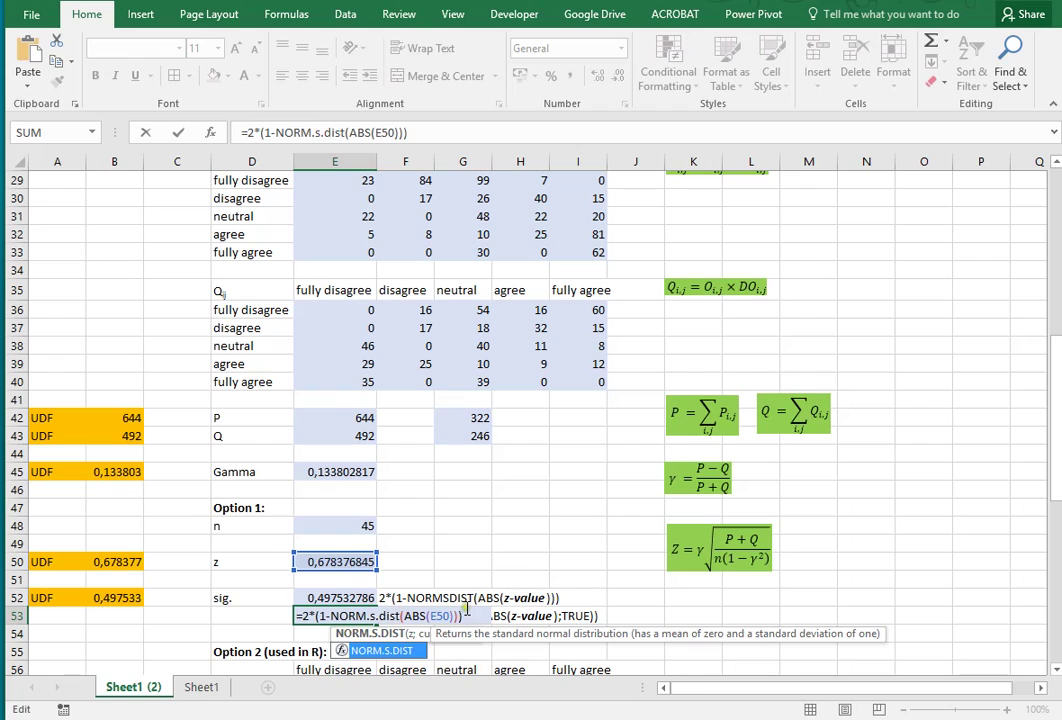
key("Right")
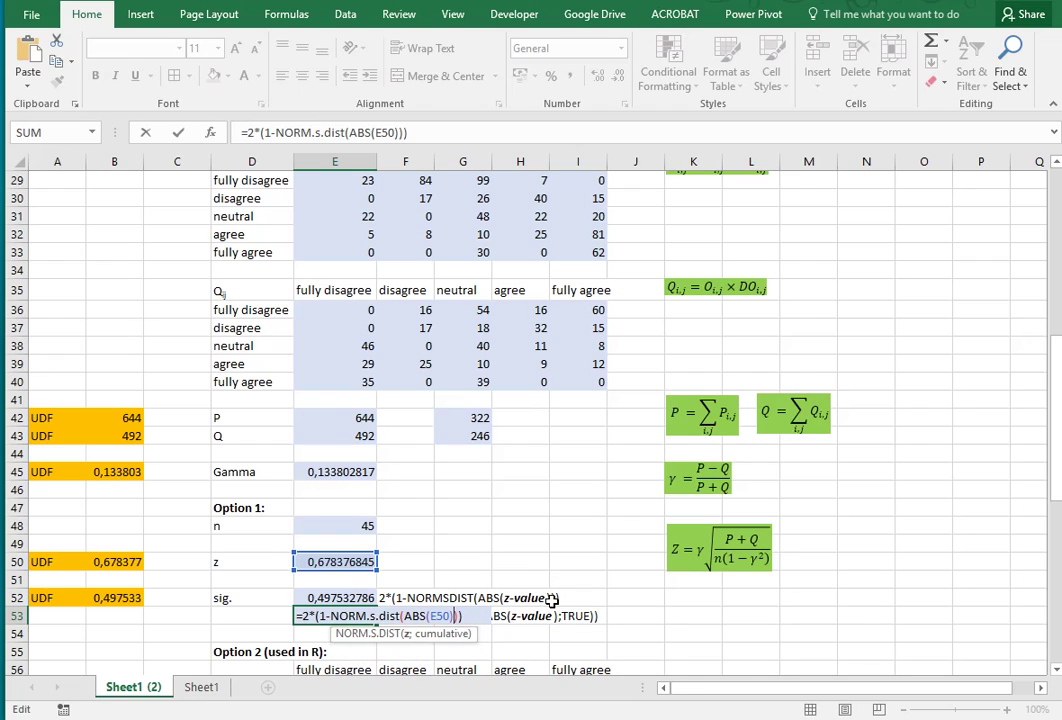
type(";")
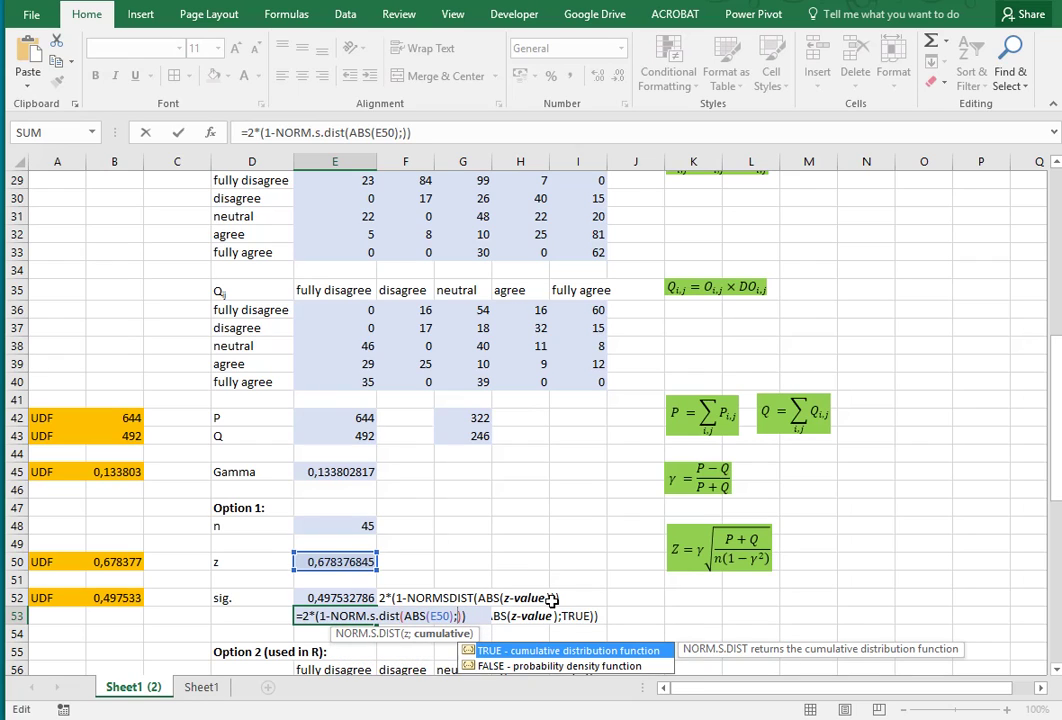
type("TRUE")
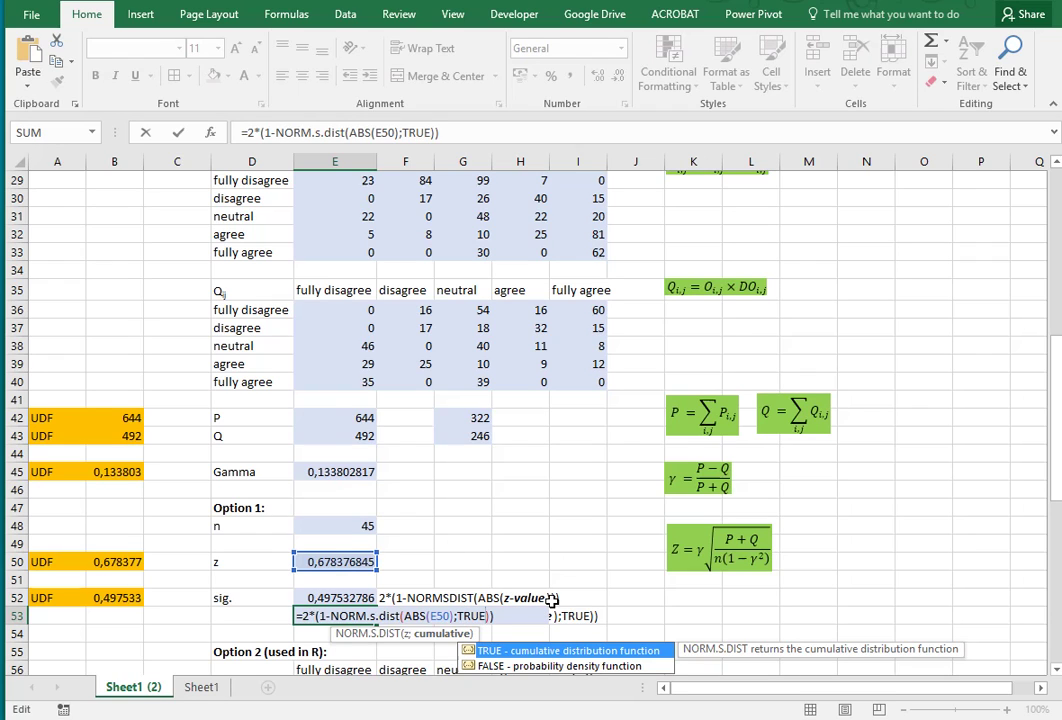
key("Return")
key("Up")
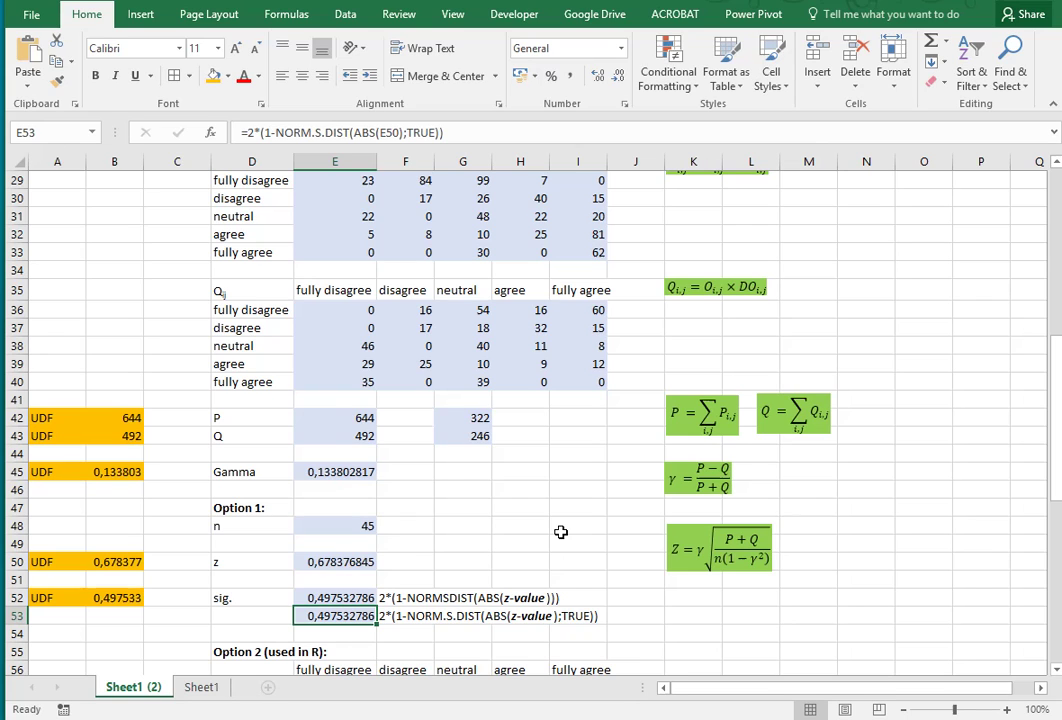
- Scroll down to the Option 2 (used in R) section with its ASE1 and Z rows
scroll(561, 532, "down", 1)
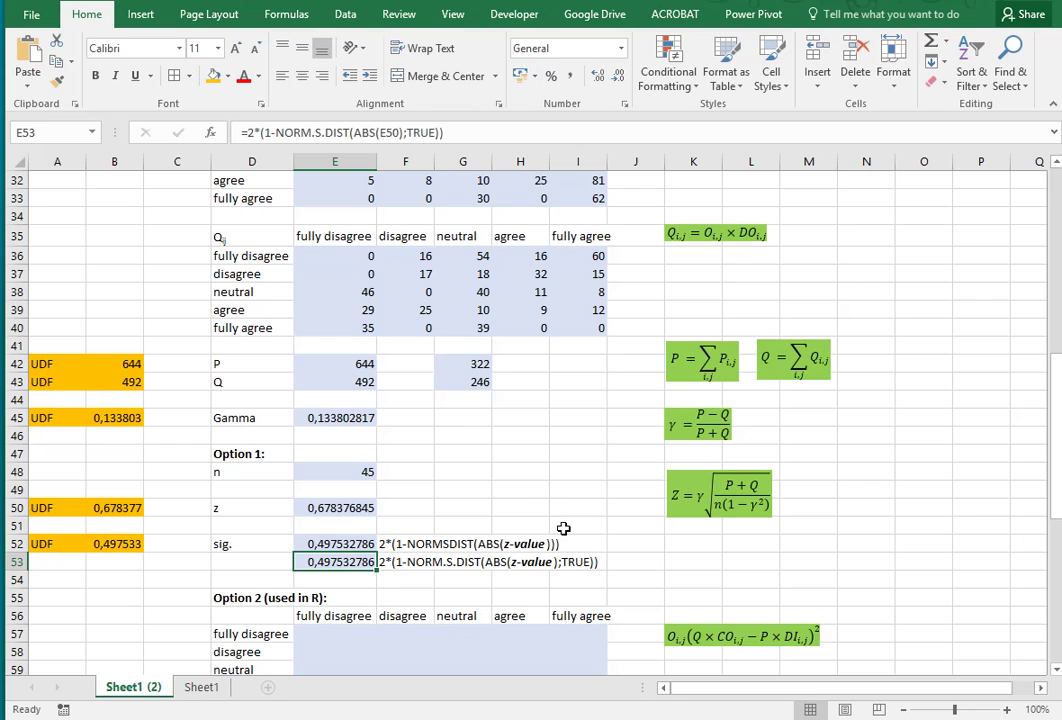
scroll(563, 528, "down", 2)
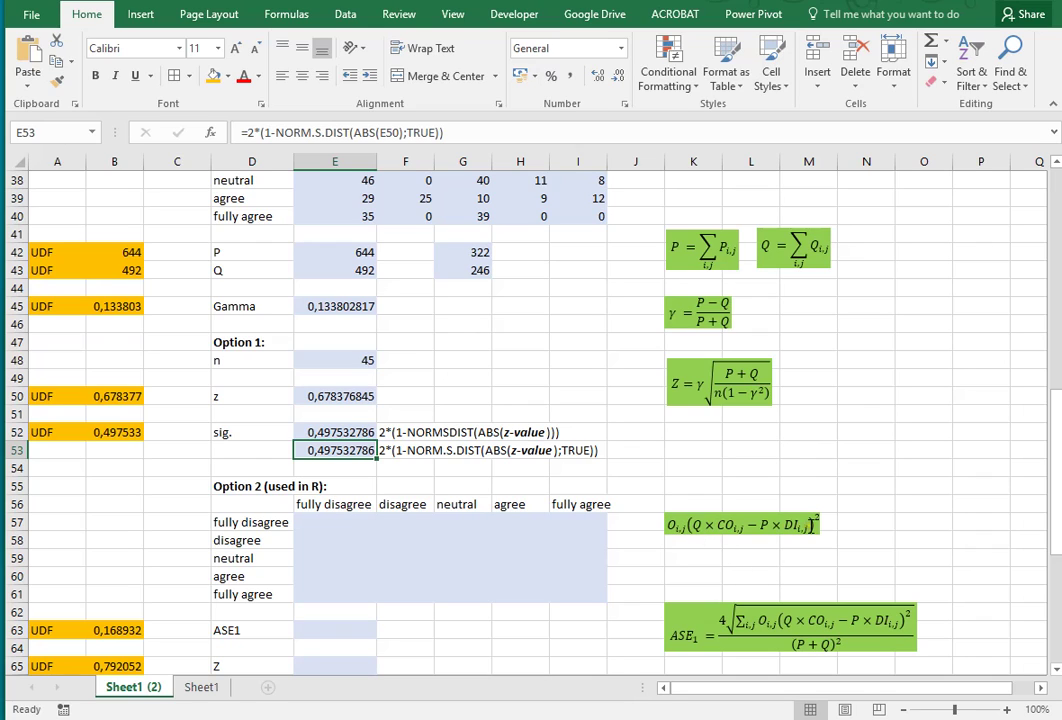
- Begin the E57 formula as =E7*($E$43*E15, with an absolute Q reference
left_click(344, 521)
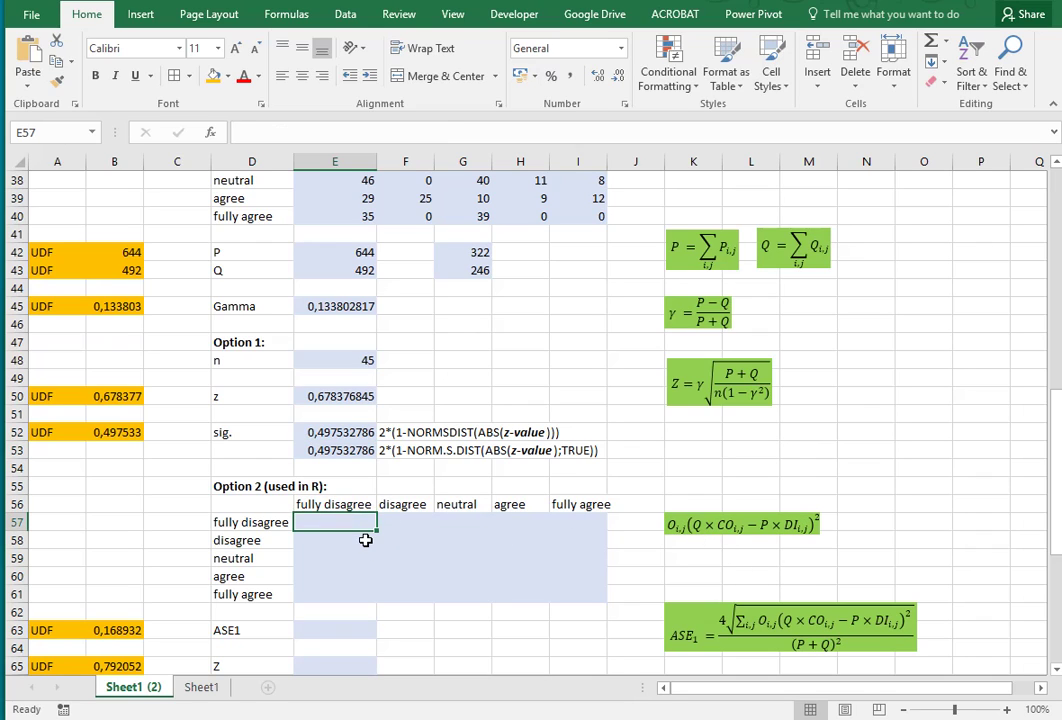
type("=")
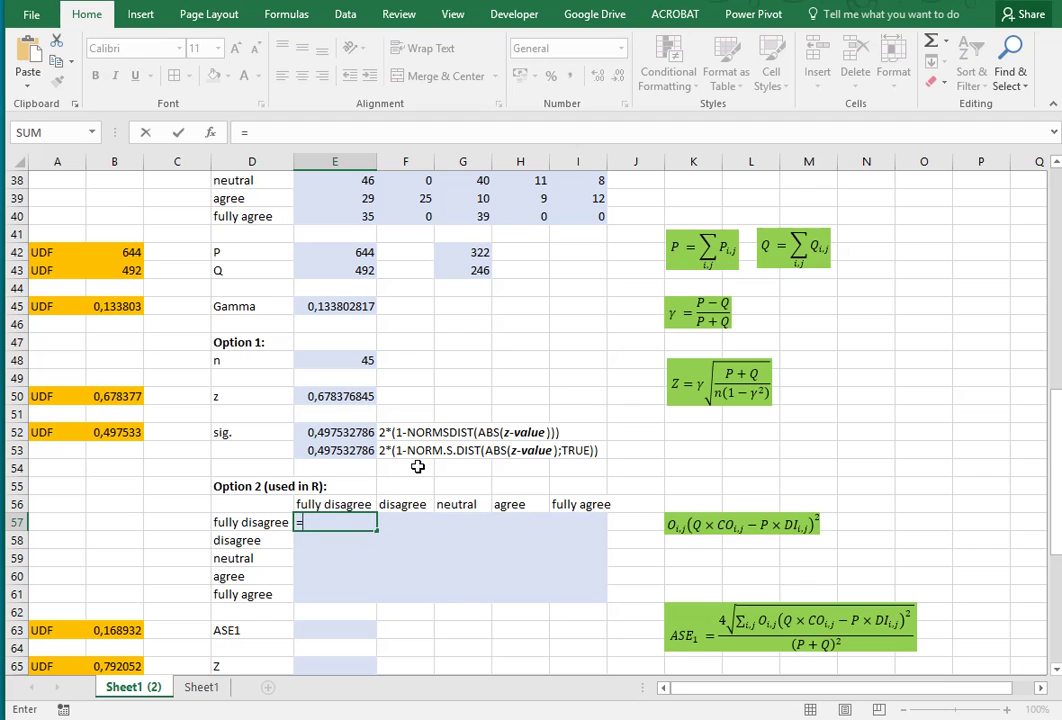
scroll(365, 540, "up", 12)
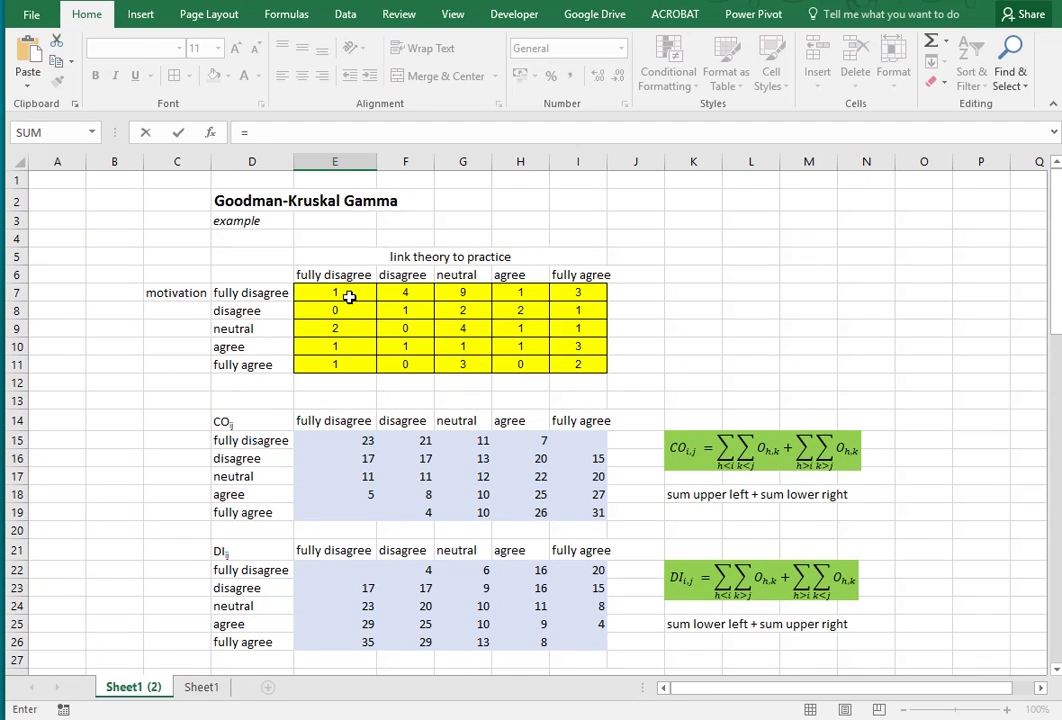
left_click(348, 294)
type("*")
scroll(475, 433, "down", 9)
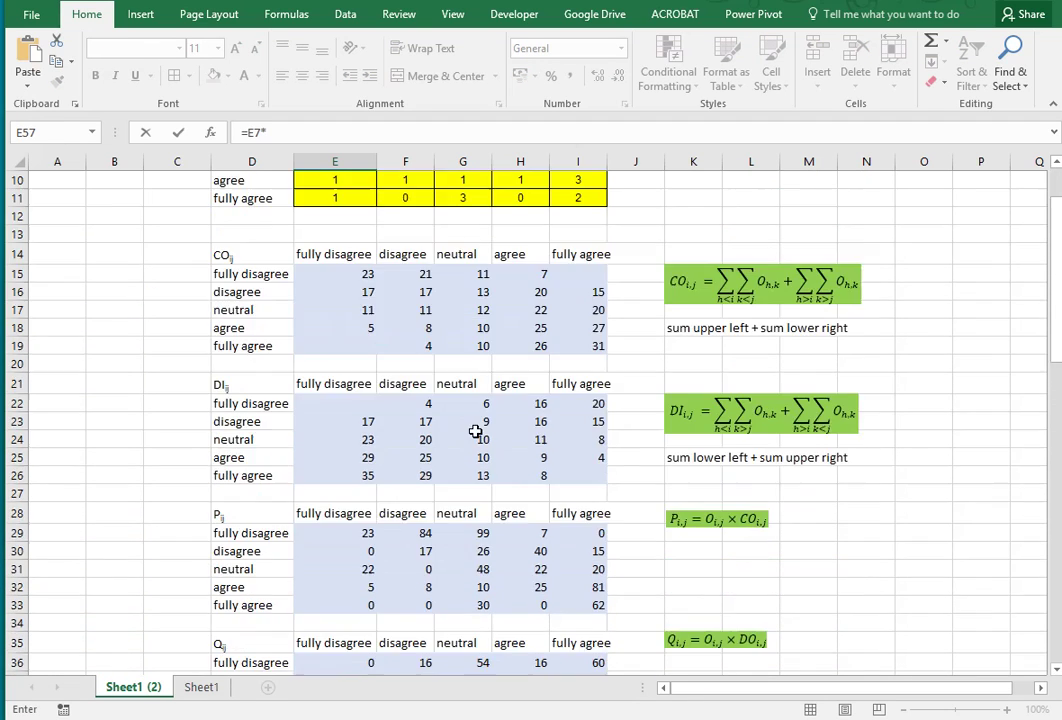
scroll(475, 433, "down", 2)
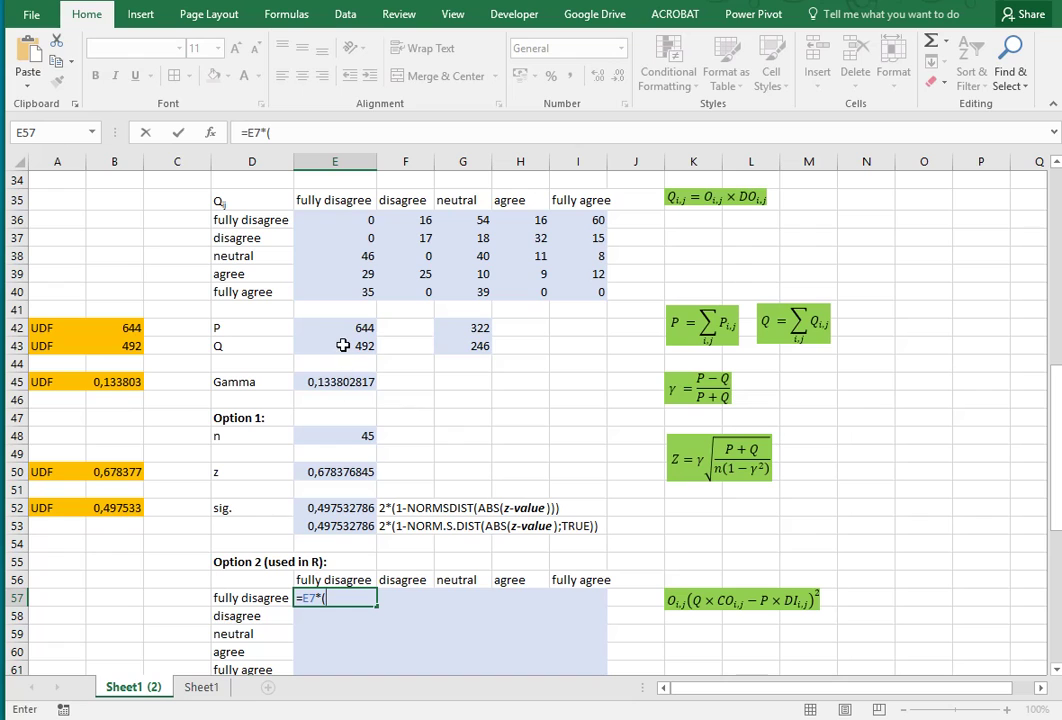
left_click(345, 345)
key("F4")
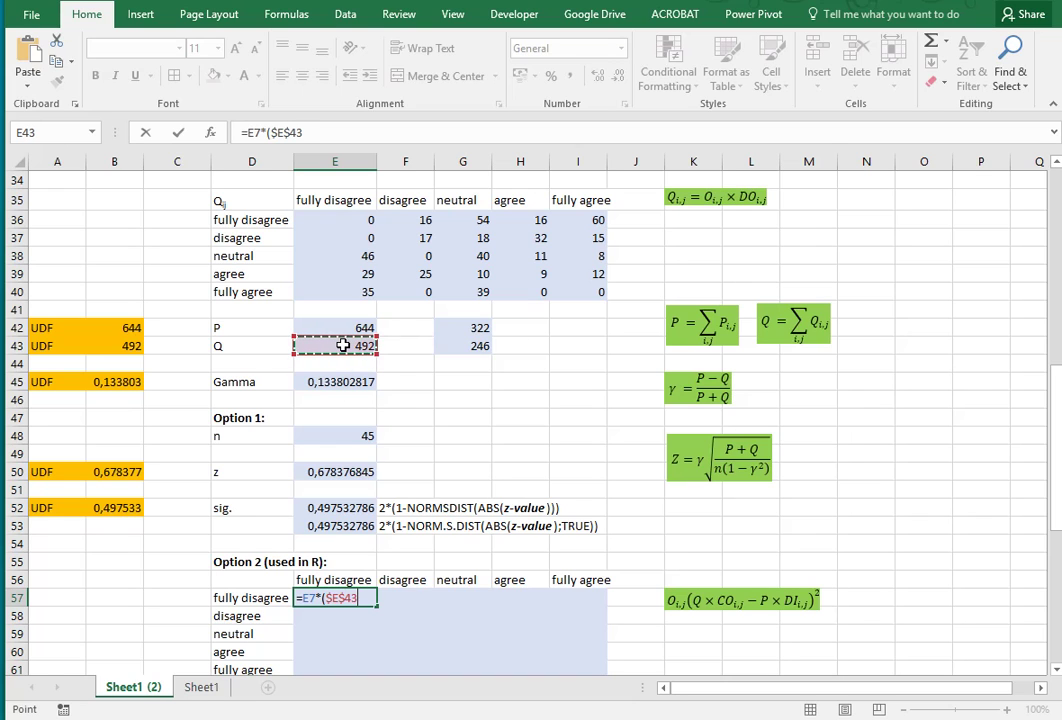
type("*")
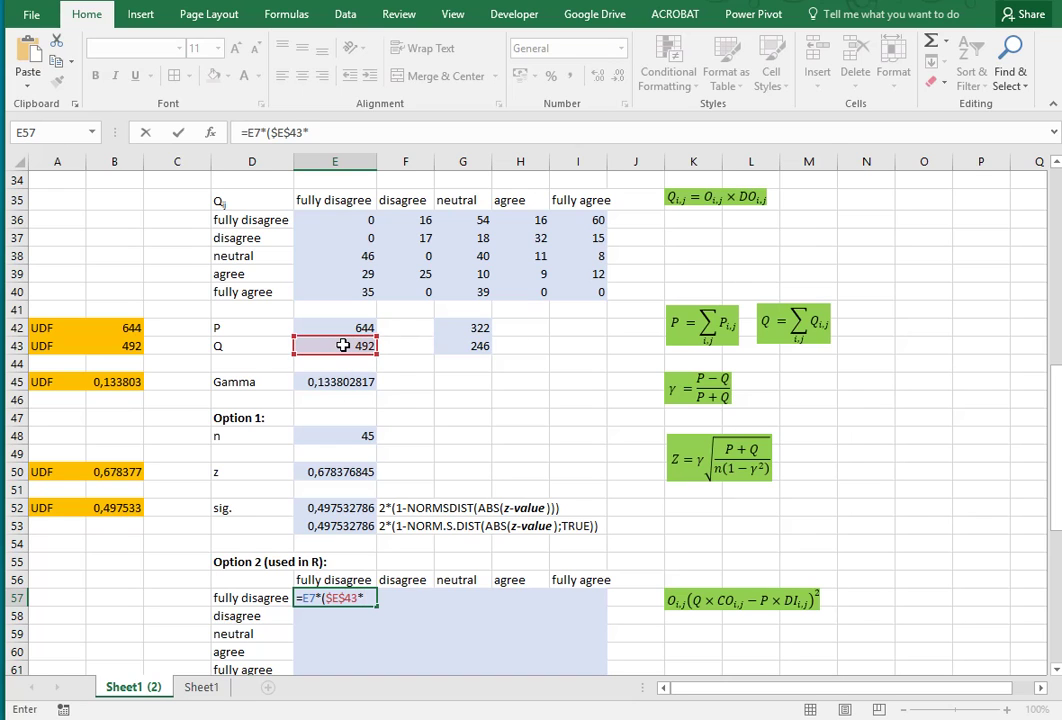
scroll(343, 345, "up", 8)
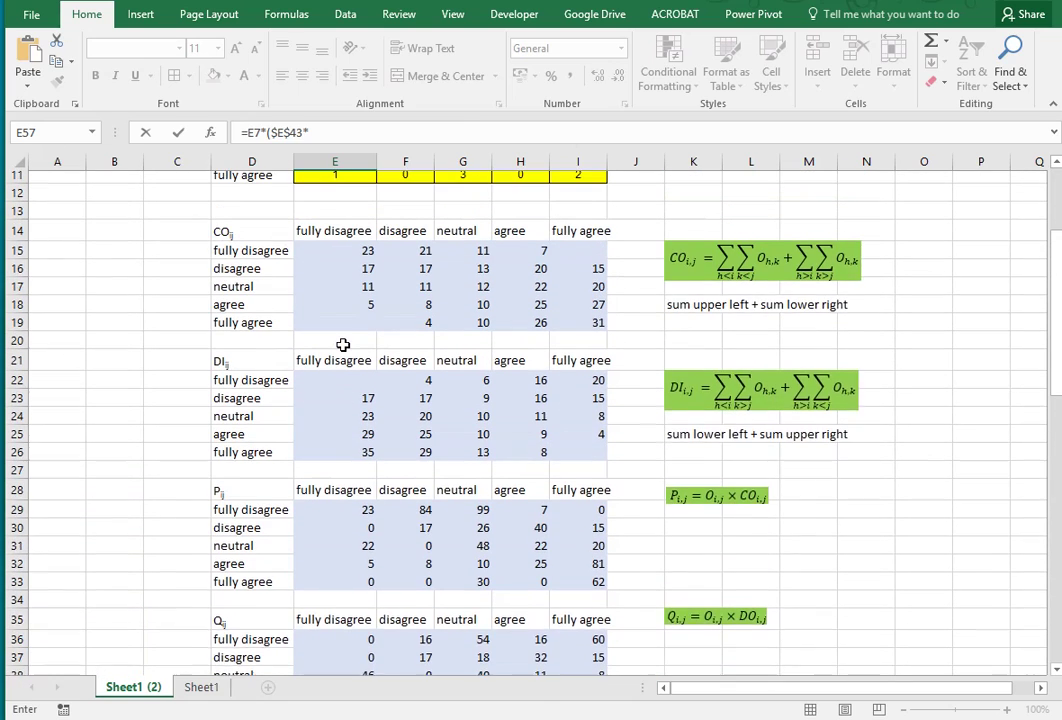
scroll(343, 345, "up", 1)
left_click(337, 277)
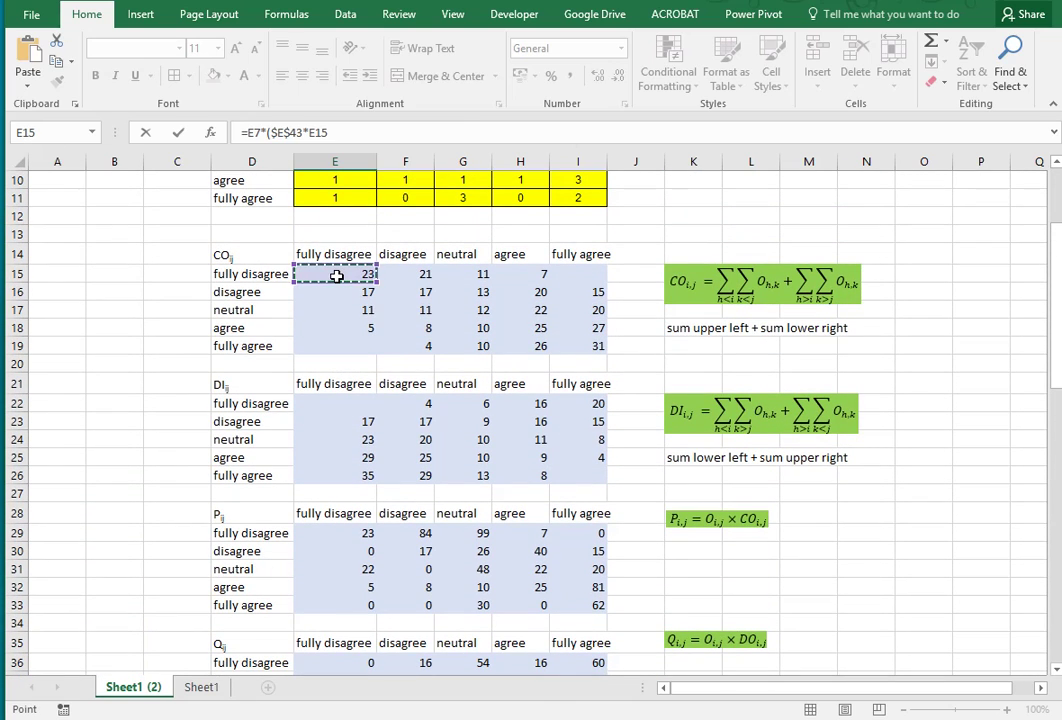
- Complete E57 as =E7*($E$43*E15-$E$42*E22)^2, giving 128051856
type("-")
scroll(445, 415, "down", 9)
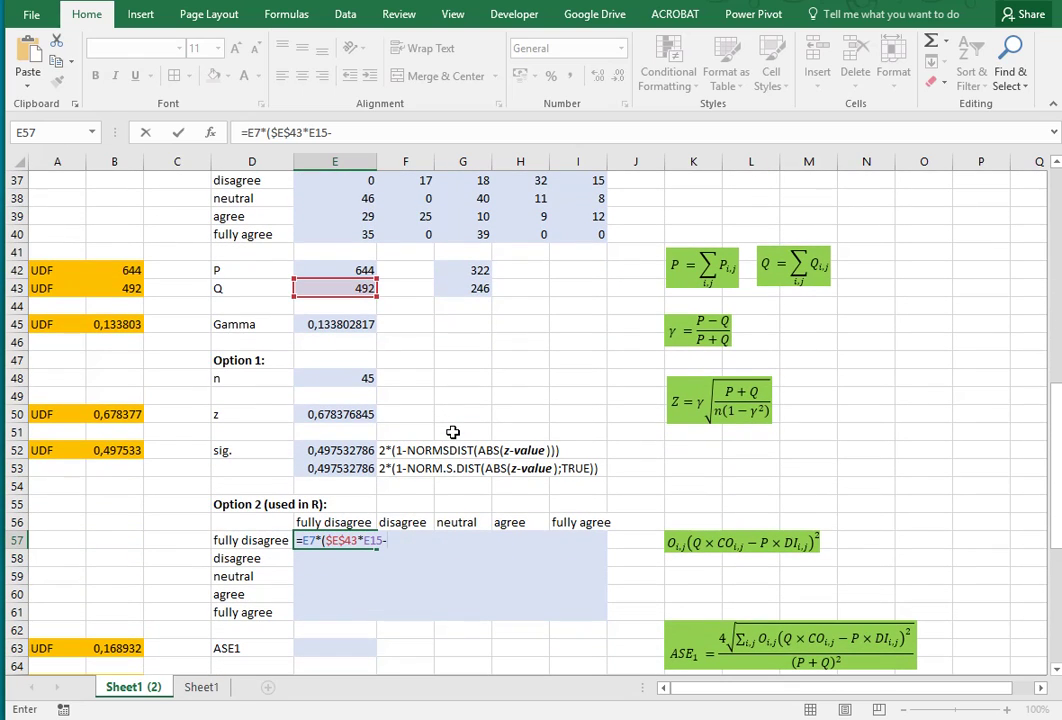
left_click(342, 271)
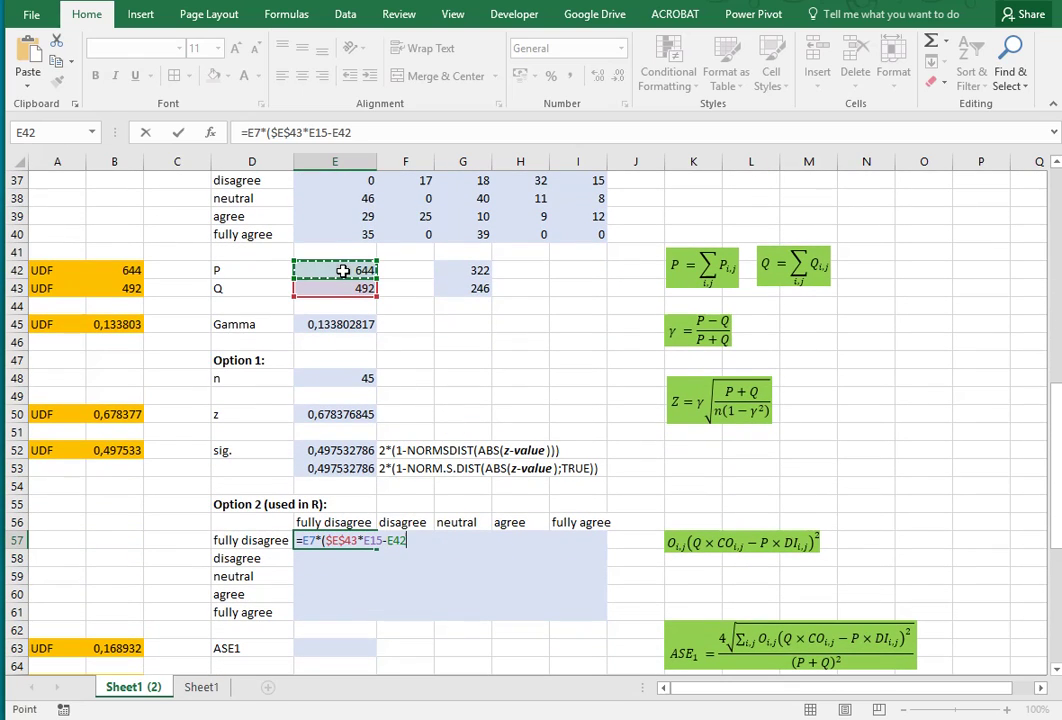
key("F4")
type("*")
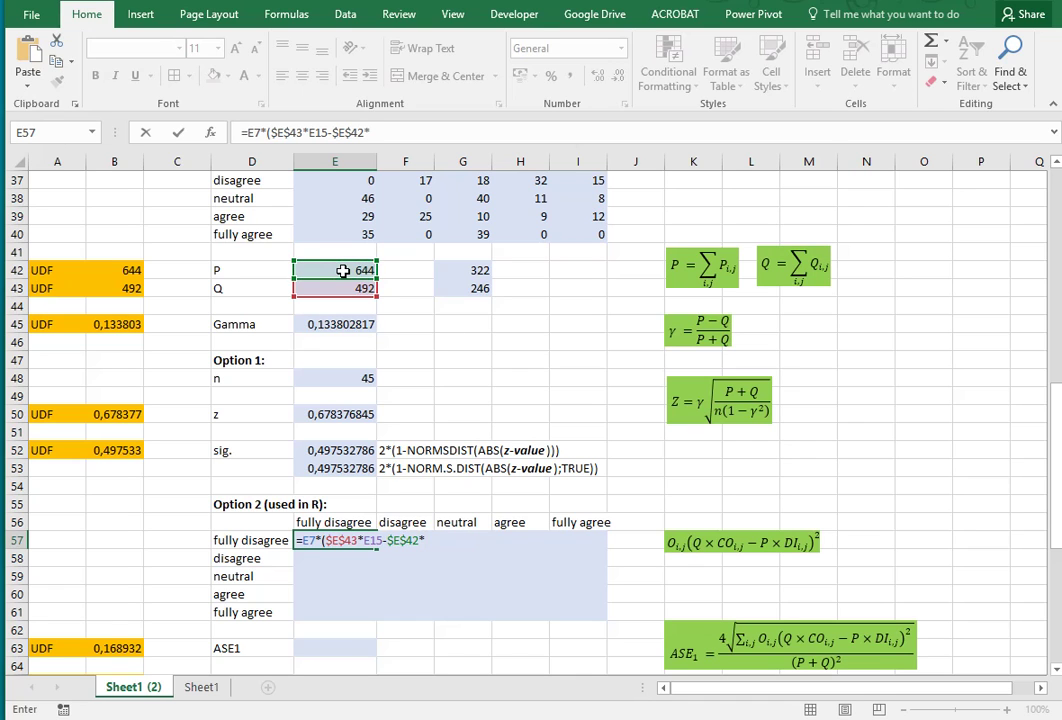
scroll(419, 358, "up", 7)
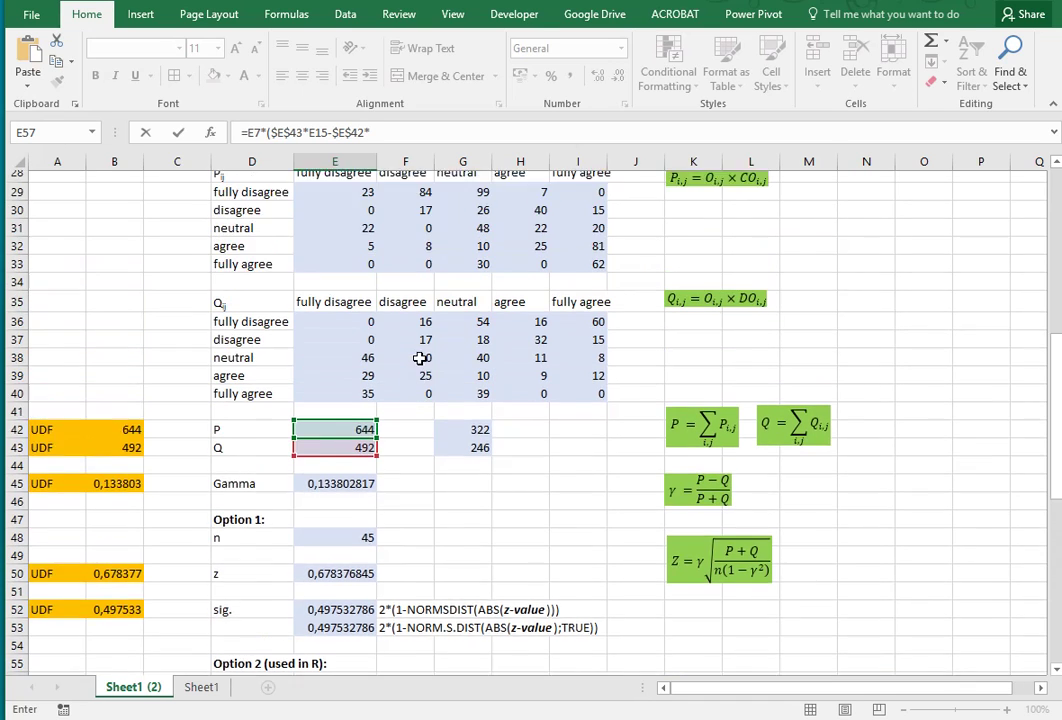
scroll(419, 358, "up", 1)
left_click(345, 291)
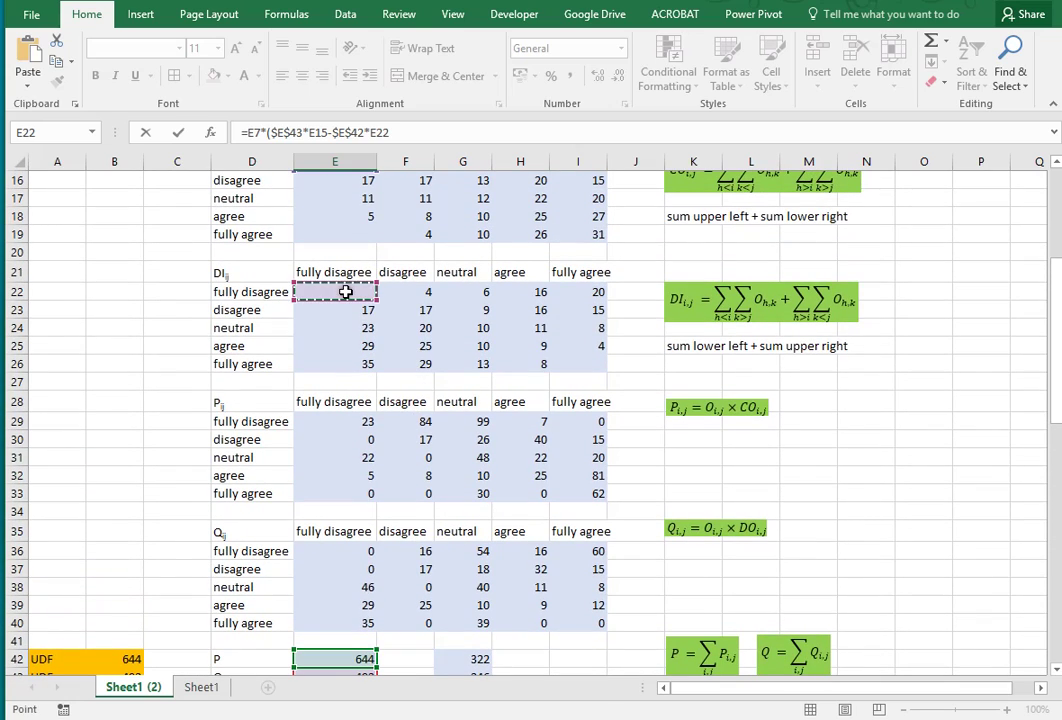
scroll(345, 291, "down", 8)
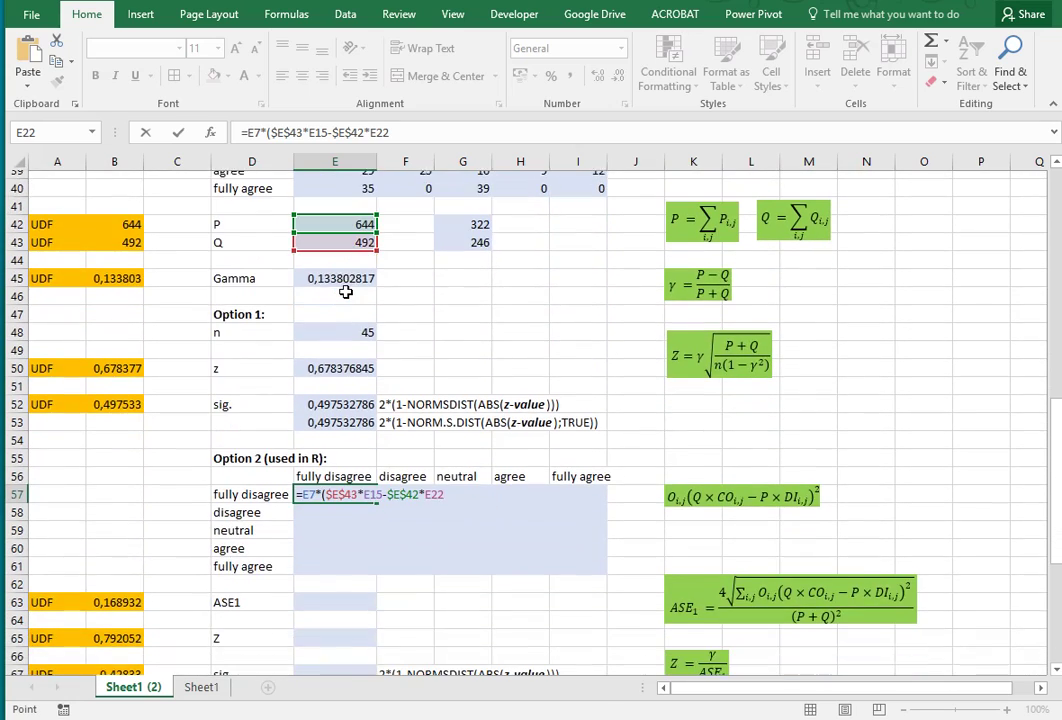
type(")")
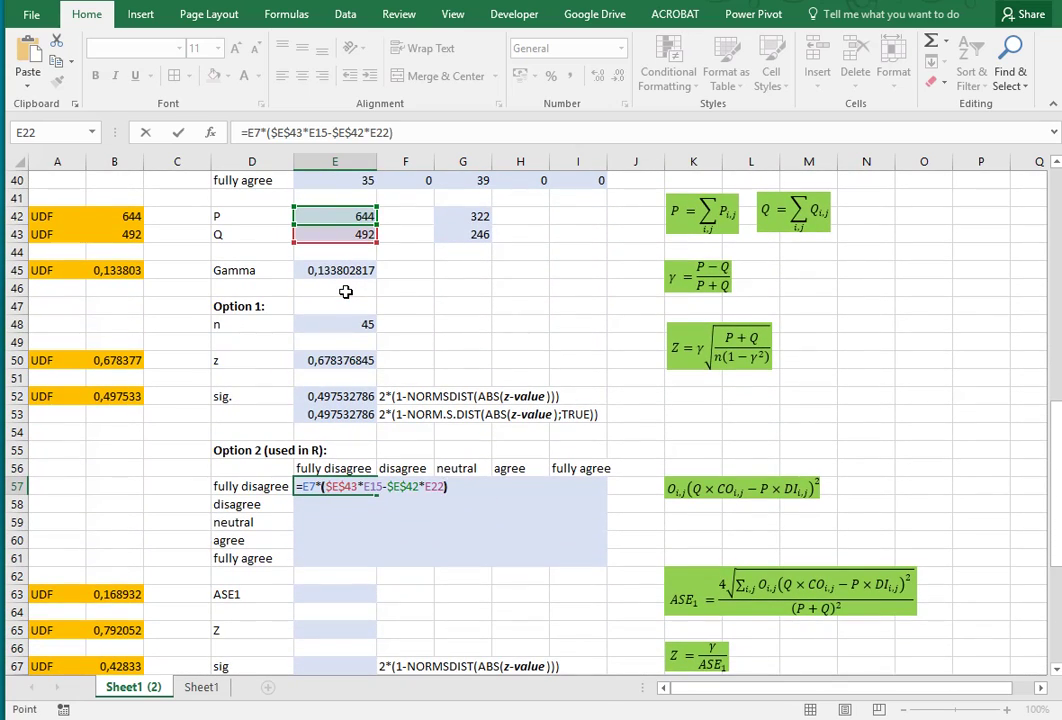
type("^2")
key("ctrl+Return")
- Copy the E57 formula across the Option 2 grid E57:I61
key("ctrl+c")
key("shift+Right")
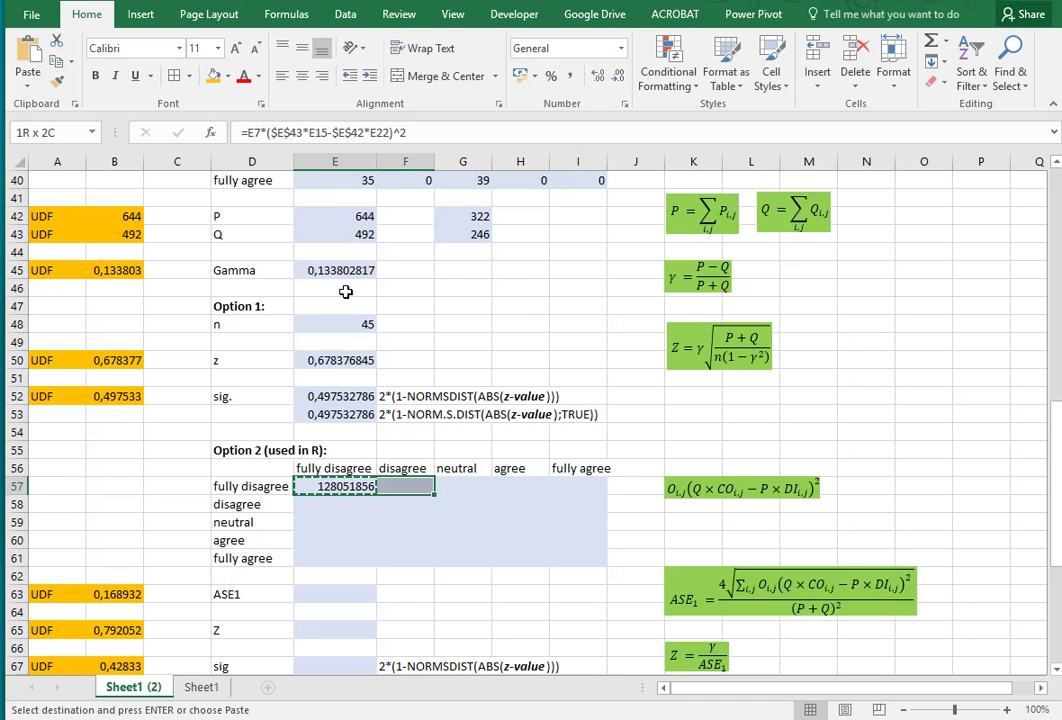
key("shift+Right")
key("shift+Right")
key("shift+Right")
key("shift+Down")
key("shift+Down")
key("shift+Down")
key("shift+Down")
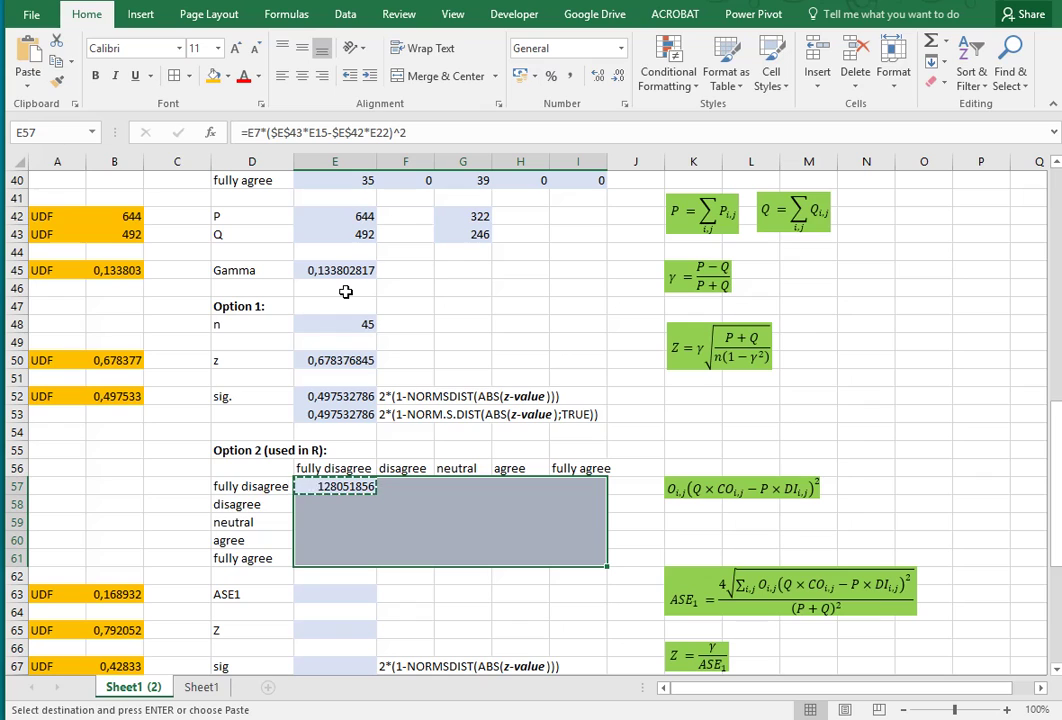
key("ctrl+v")
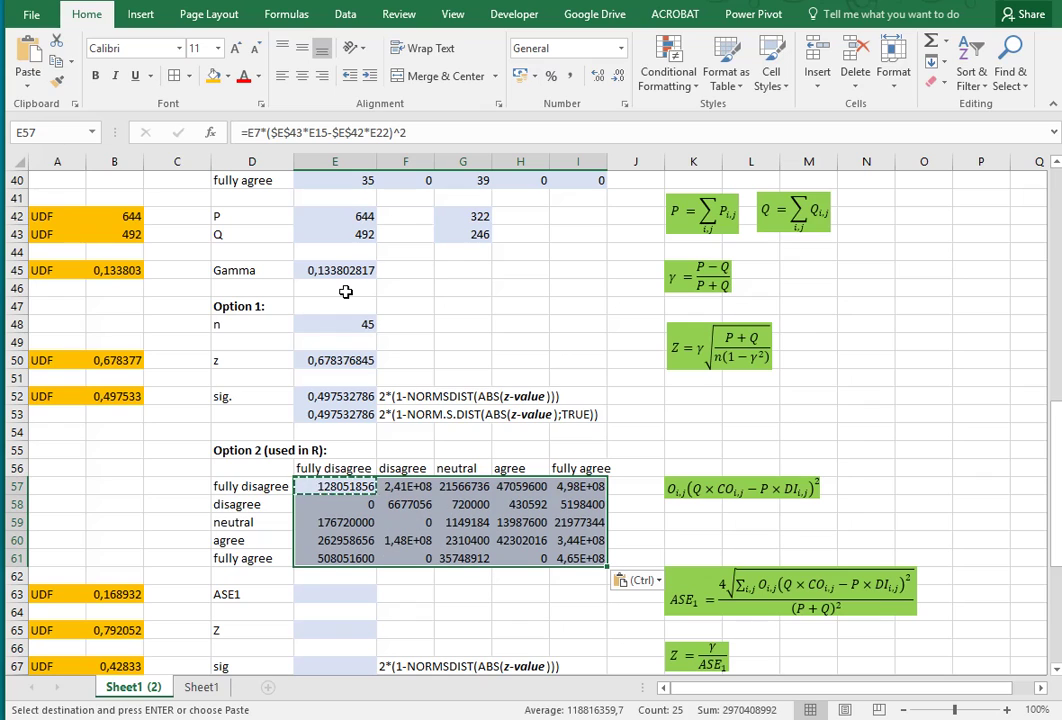
left_click(340, 594)
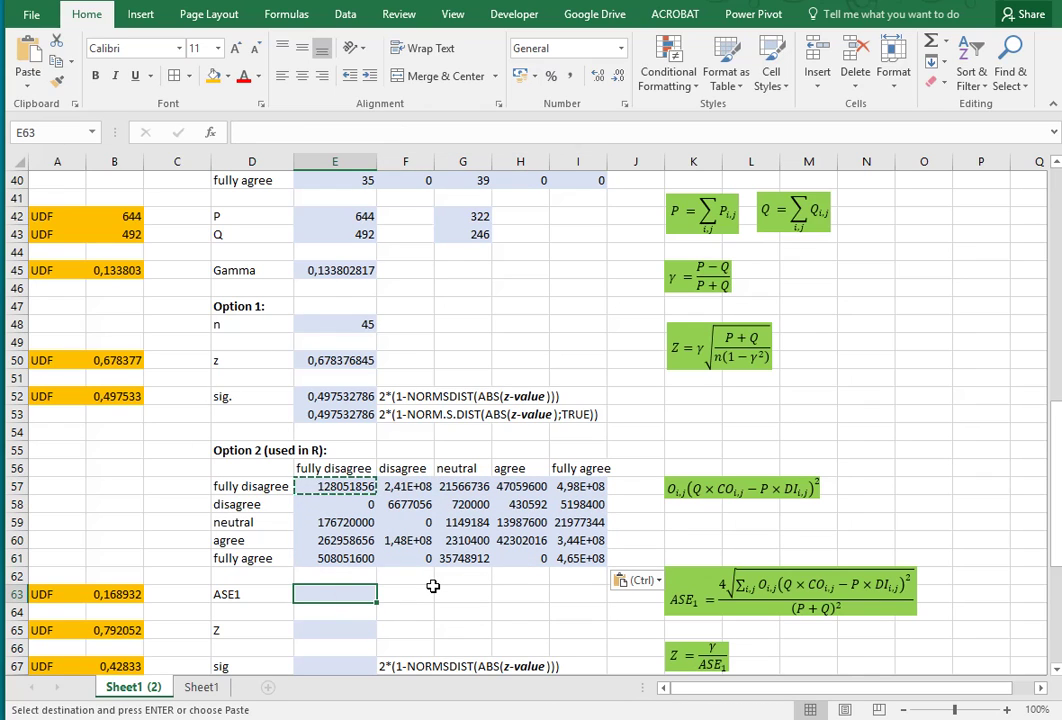
- Start the E63 ASE1 formula with =4*SQRT(SUM(E57:I61))
type("=sum")
key("BackSpace")
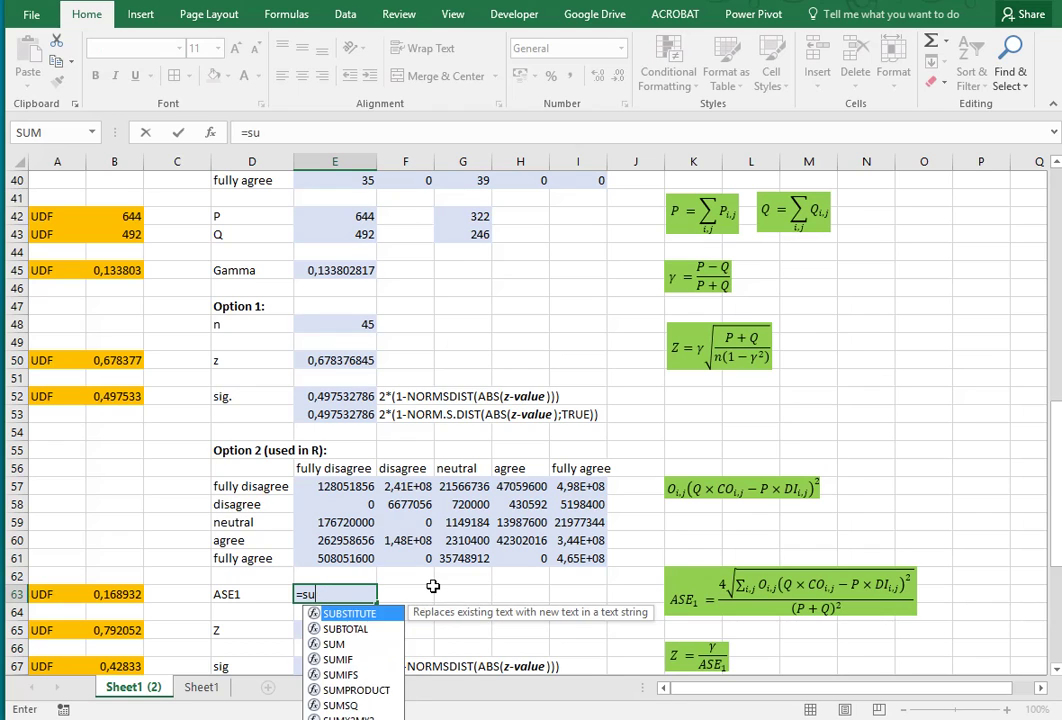
key("BackSpace")
key("BackSpace")
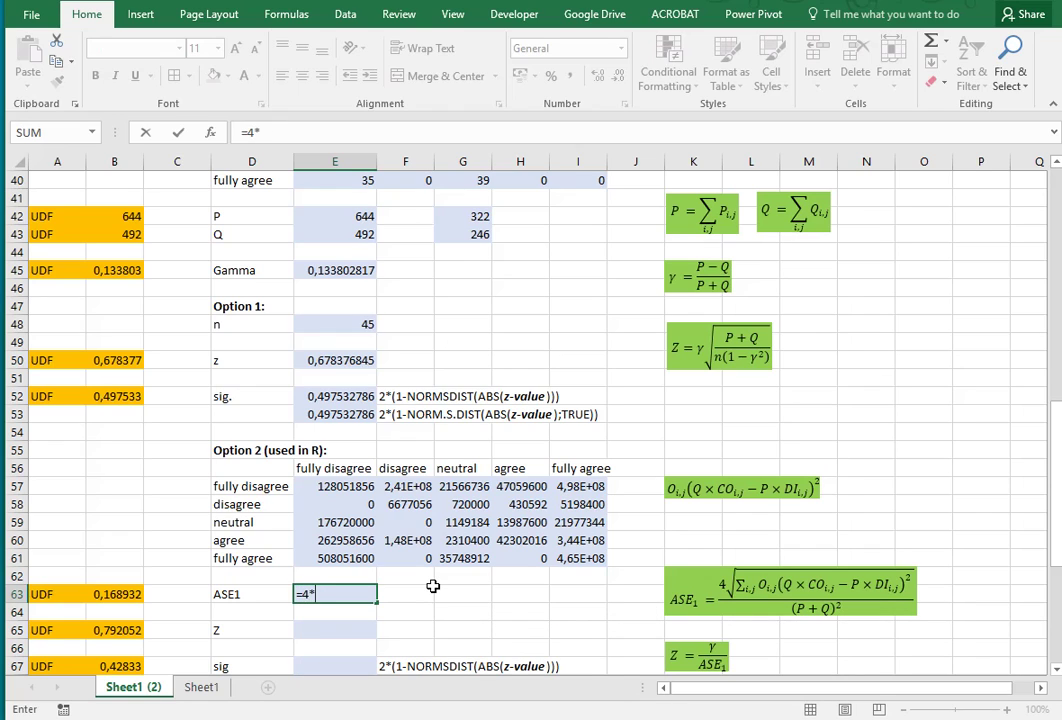
type("4*sqrt")
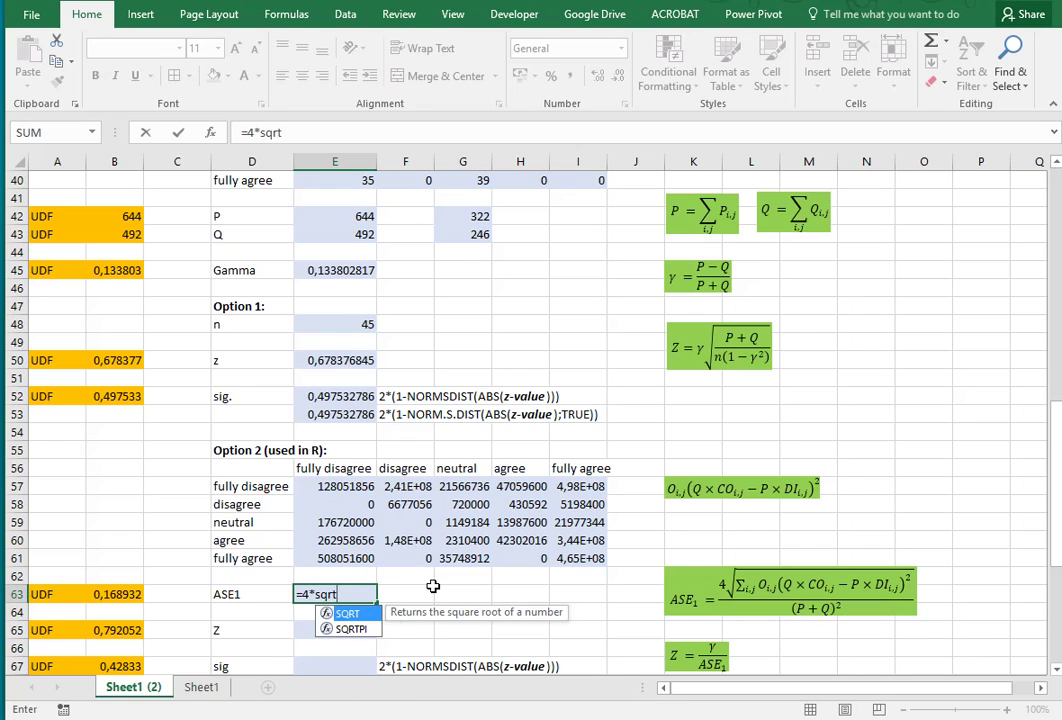
type("(sum(")
key("Up")
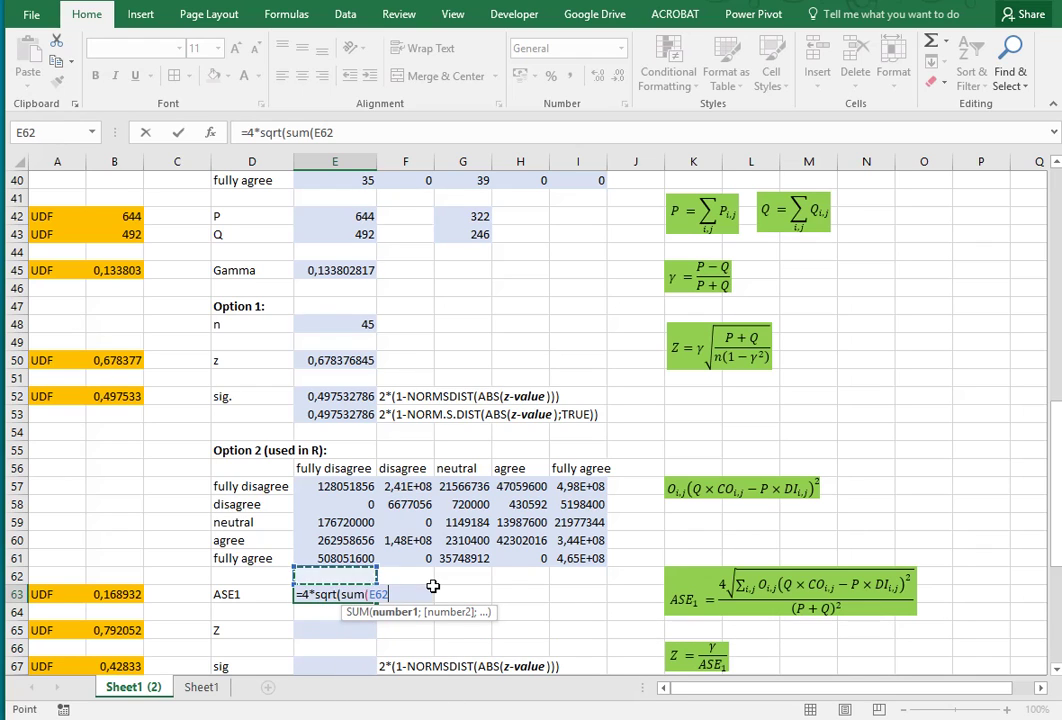
key("Up")
key("shift+Right")
key("shift+Right")
key("shift+Right")
key("shift+Right")
key("shift+Up")
key("shift+Up")
key("shift+Up")
key("shift+Up")
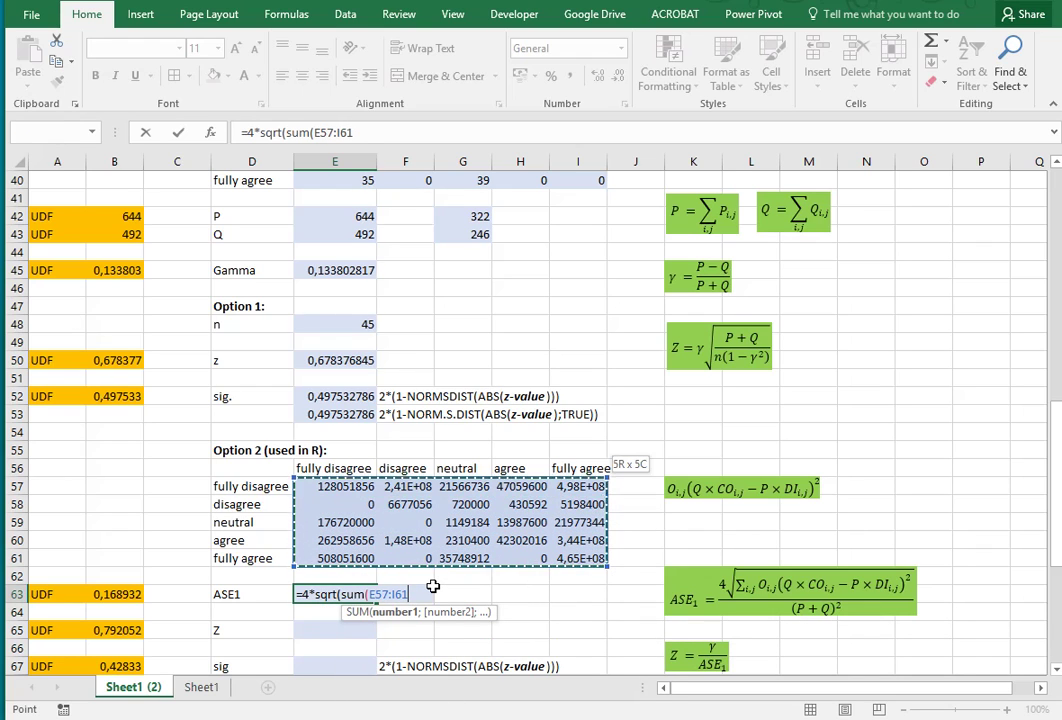
type(")")
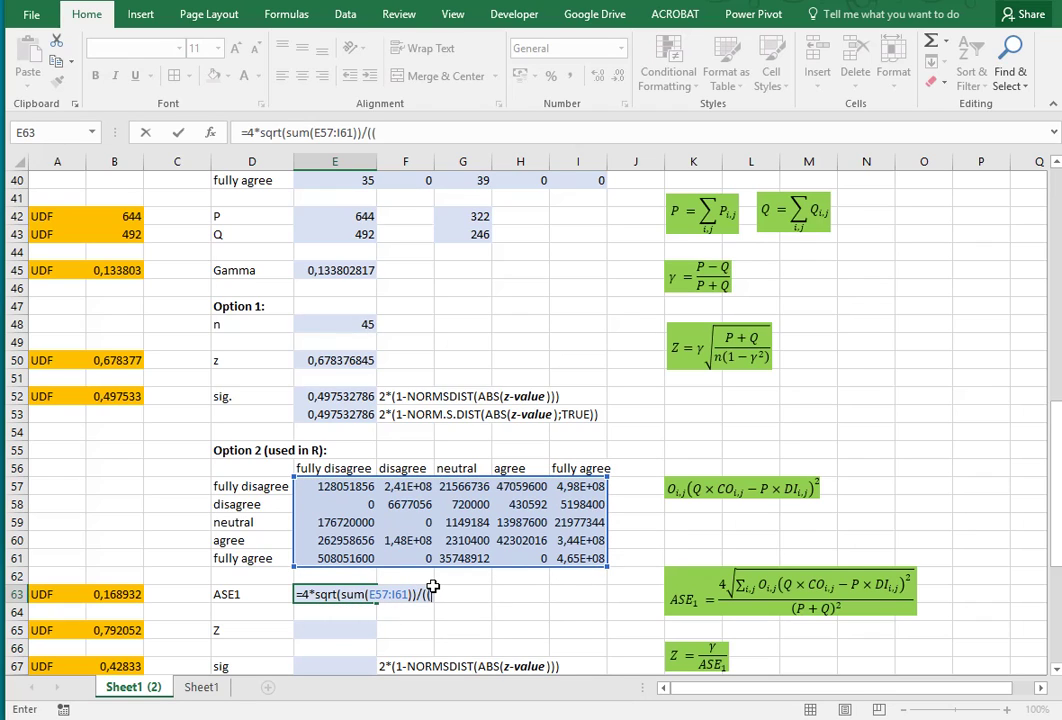
- Divide it by (E42+E43)^2 and enter, giving ASE1 0,168931817
type("/((")
left_click(333, 217)
type("+")
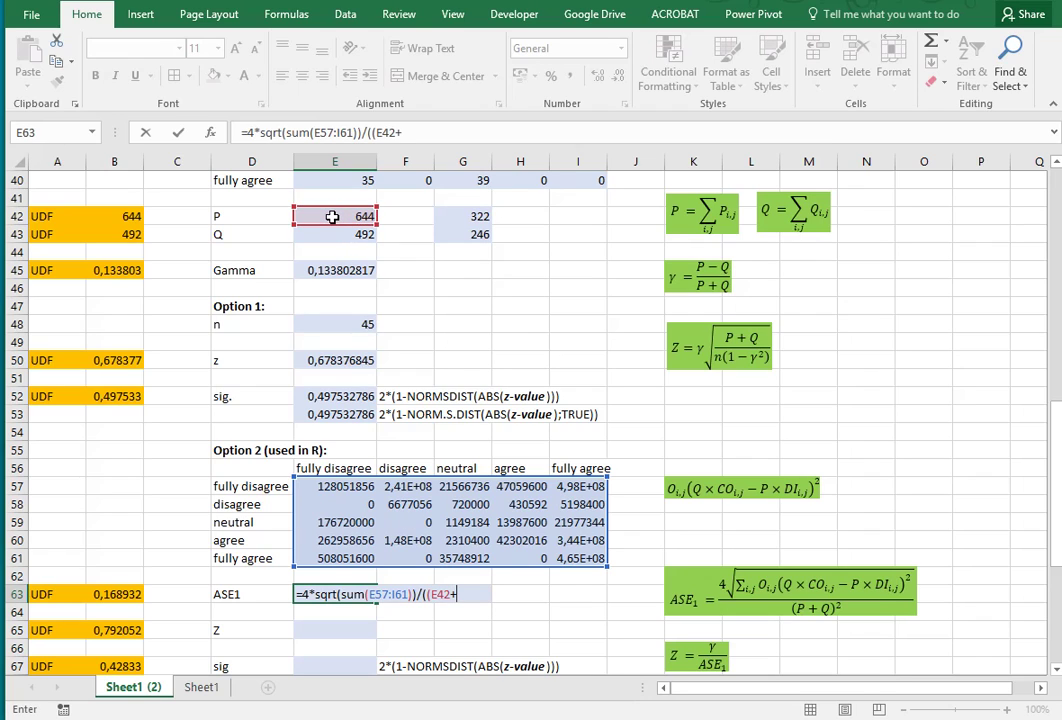
left_click(332, 233)
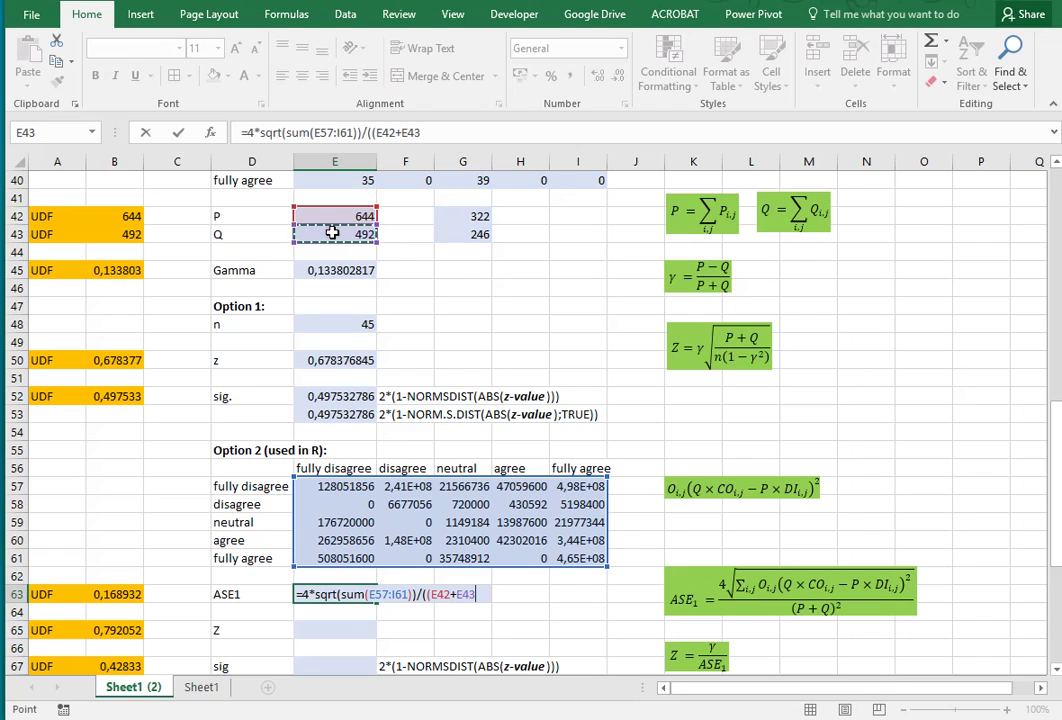
type(")^2")
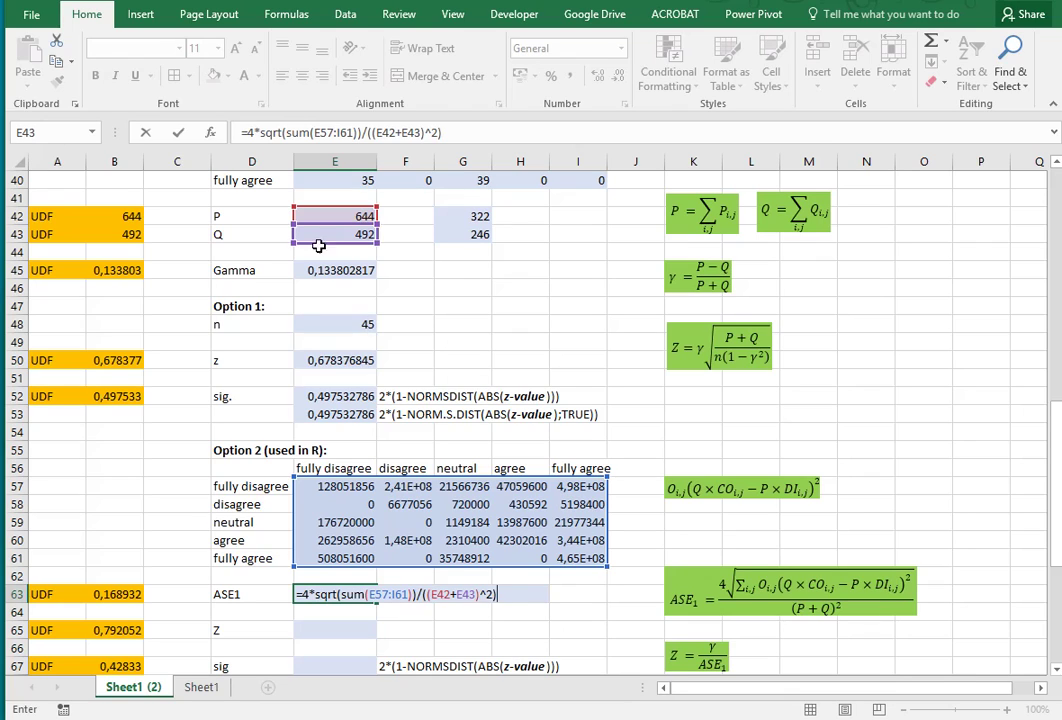
key("Return")
key("Up")
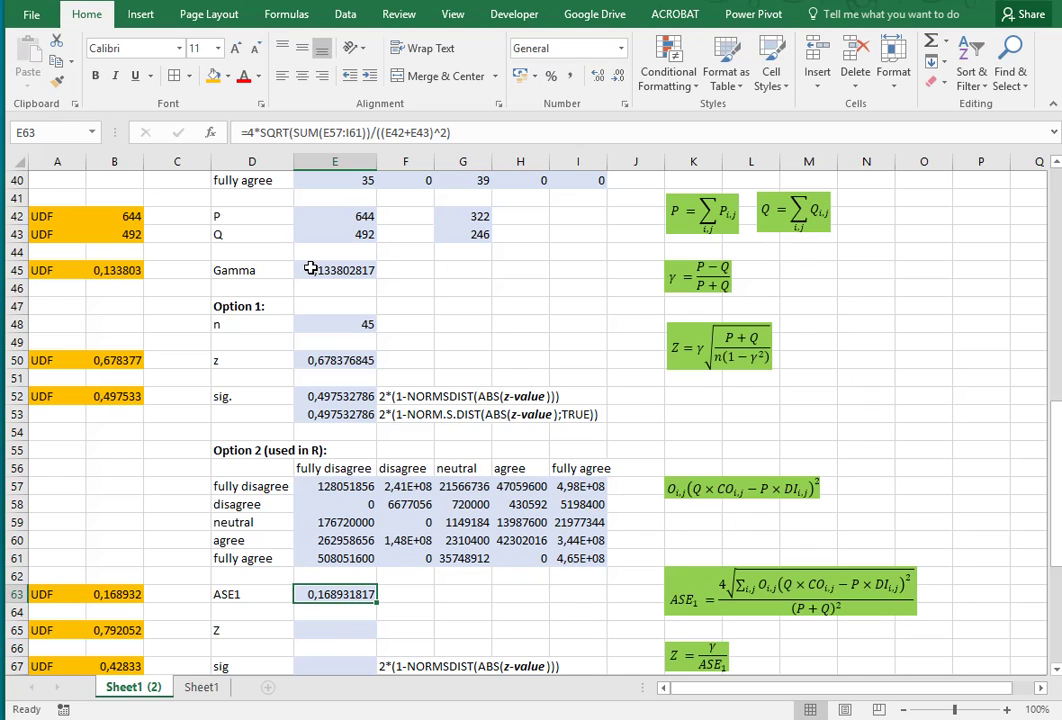
scroll(338, 340, "down", 1)
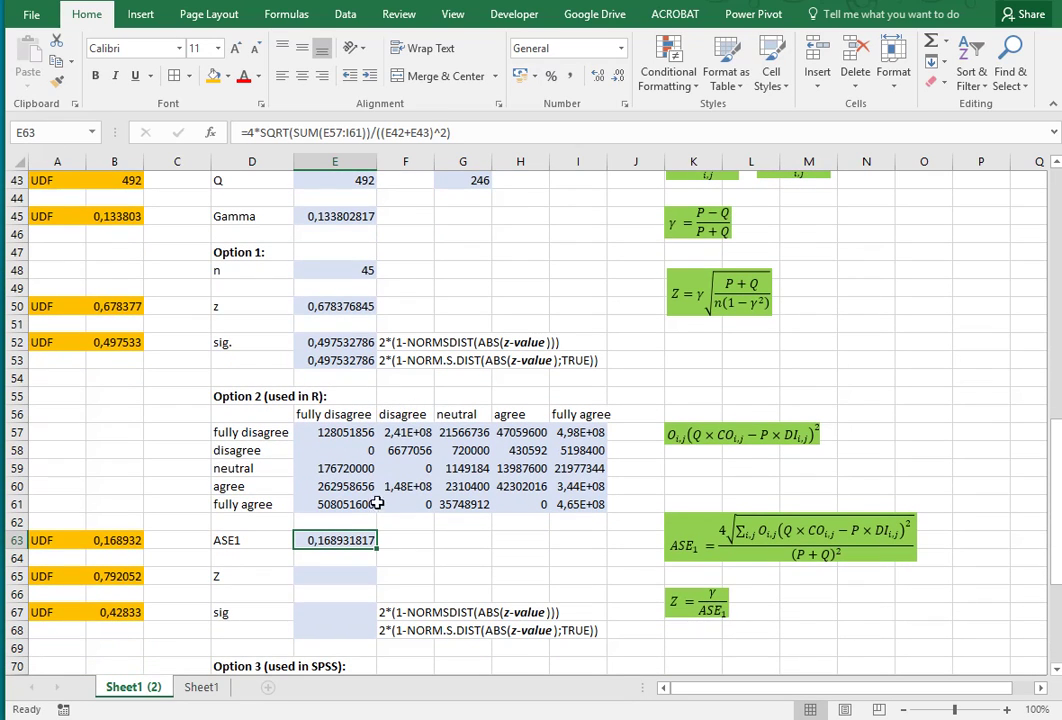
- Enter Z in E65 as =$E$45/E63, giving 0,792052196
left_click(344, 572)
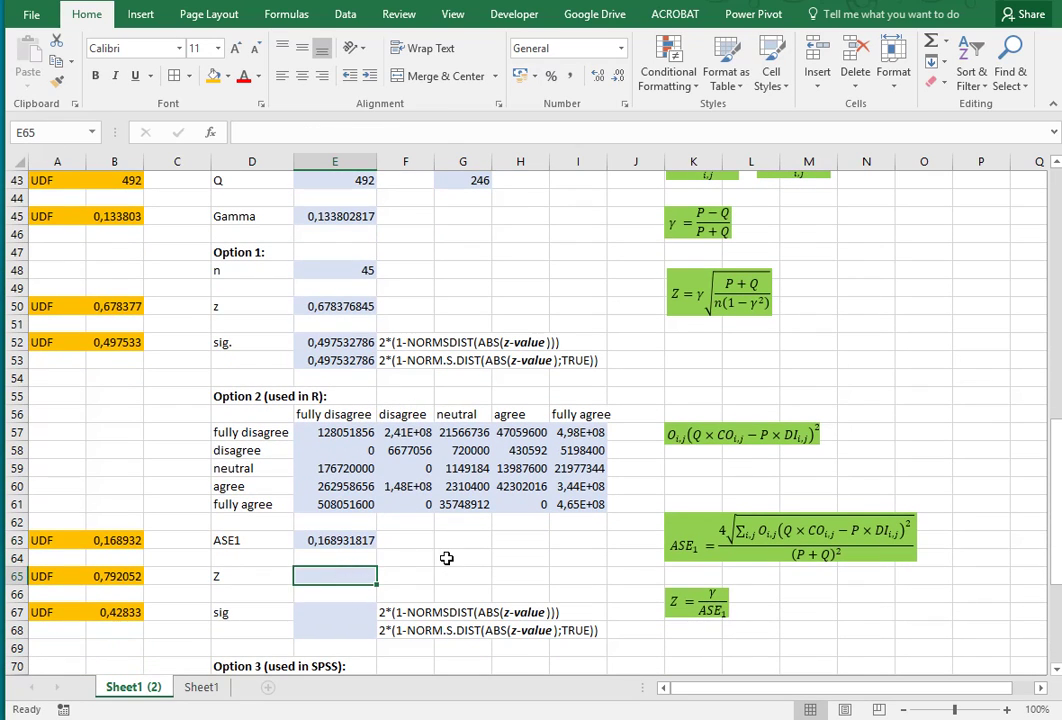
type("=")
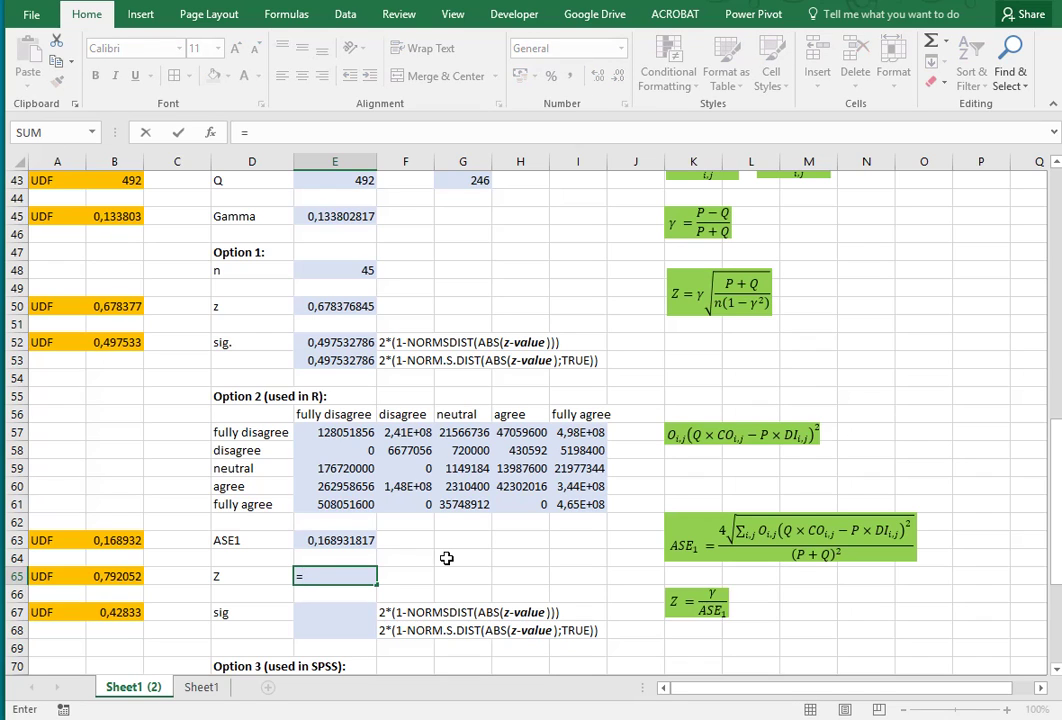
left_click(339, 218)
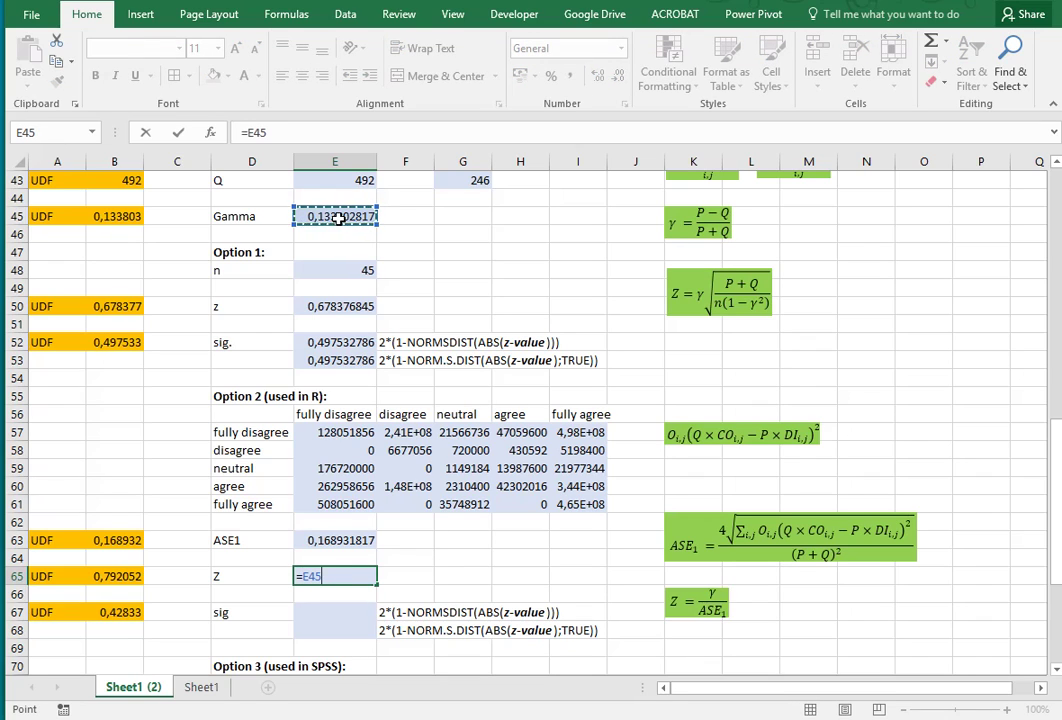
key("F4")
type("/")
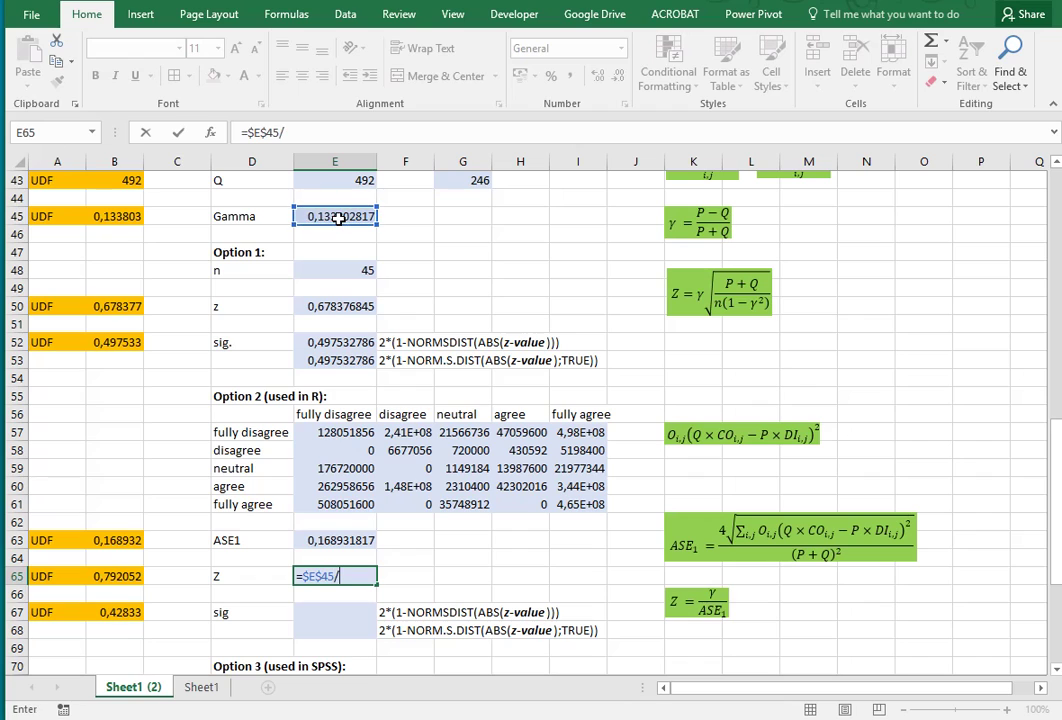
left_click(331, 540)
key("Return")
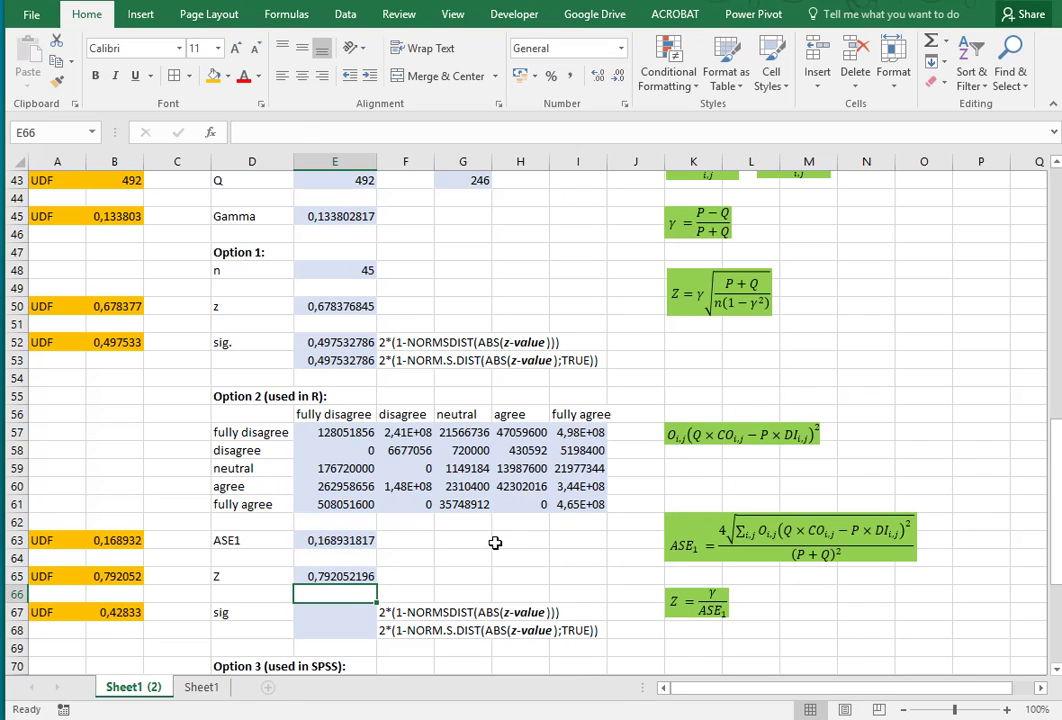
key("Return")
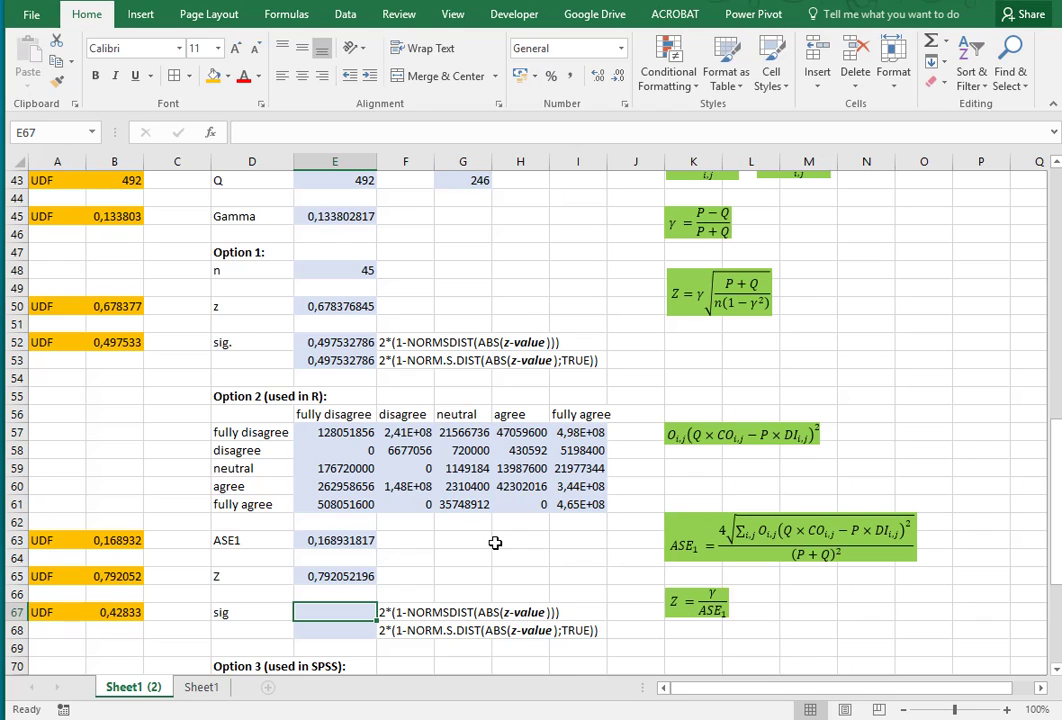
- Copy the sig formulas from E52:E53 into E67:E68, giving 0,428330242
left_click_drag(330, 343, 345, 362)
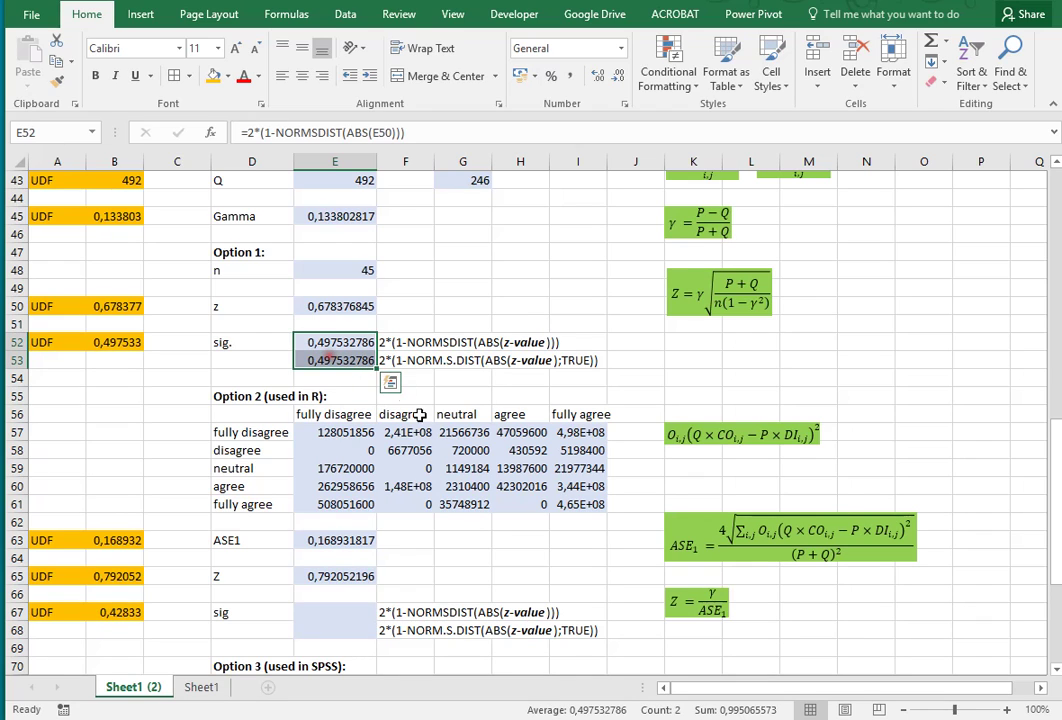
key("ctrl+c")
left_click(348, 612)
key("ctrl+v")
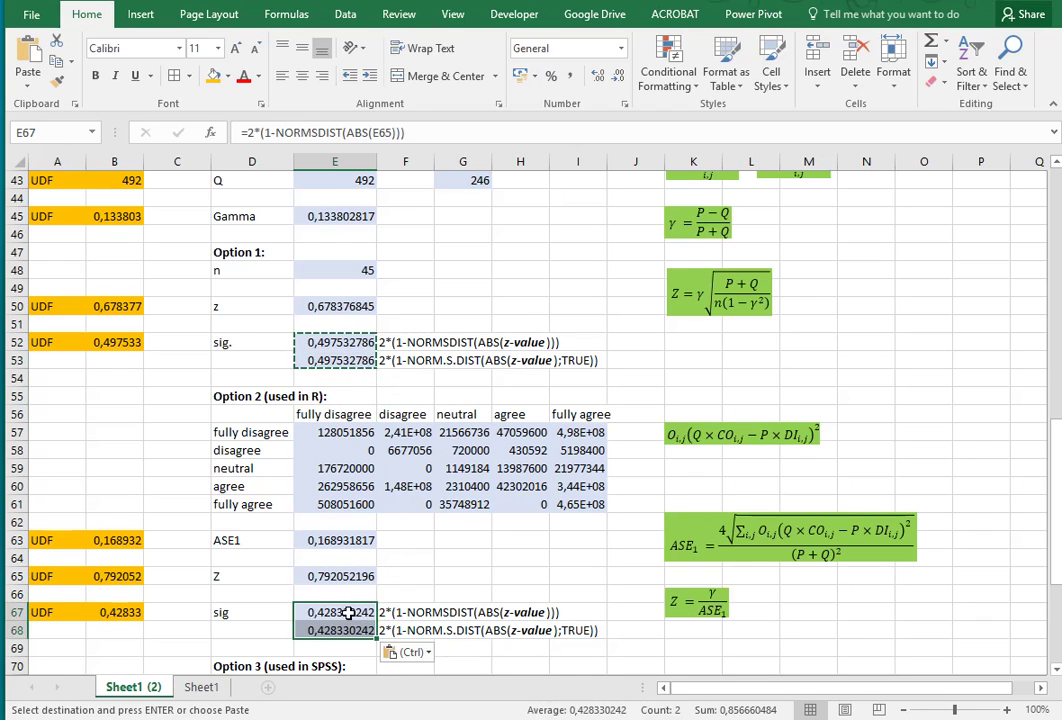
double_click(348, 612)
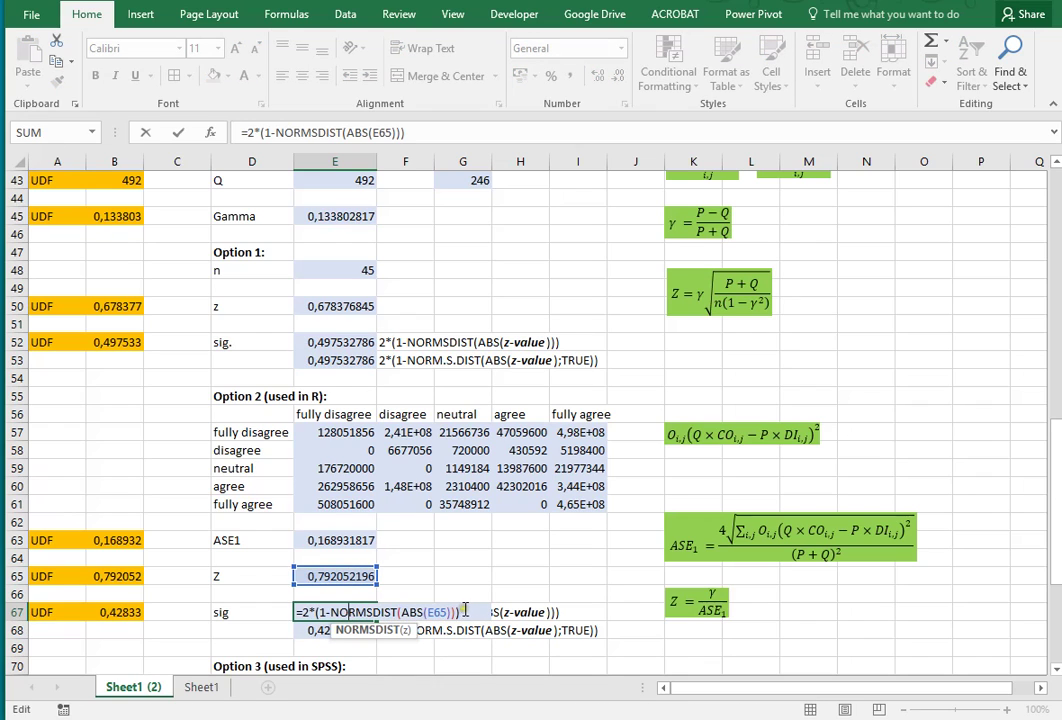
key("Escape")
left_click(355, 630)
double_click(350, 630)
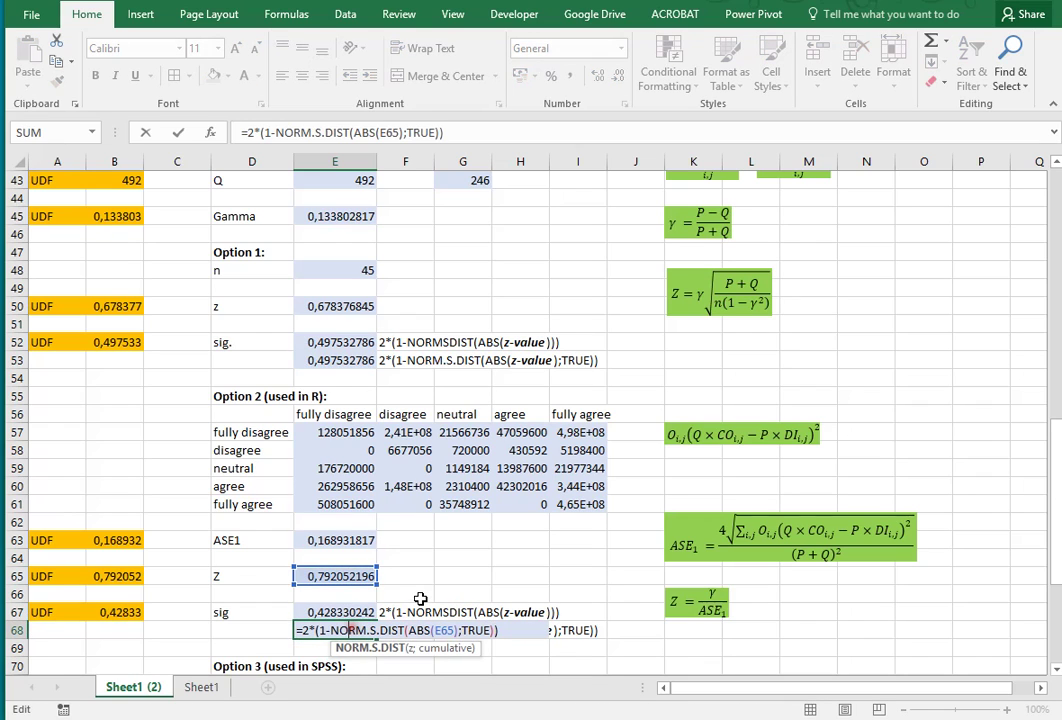
key("Escape")
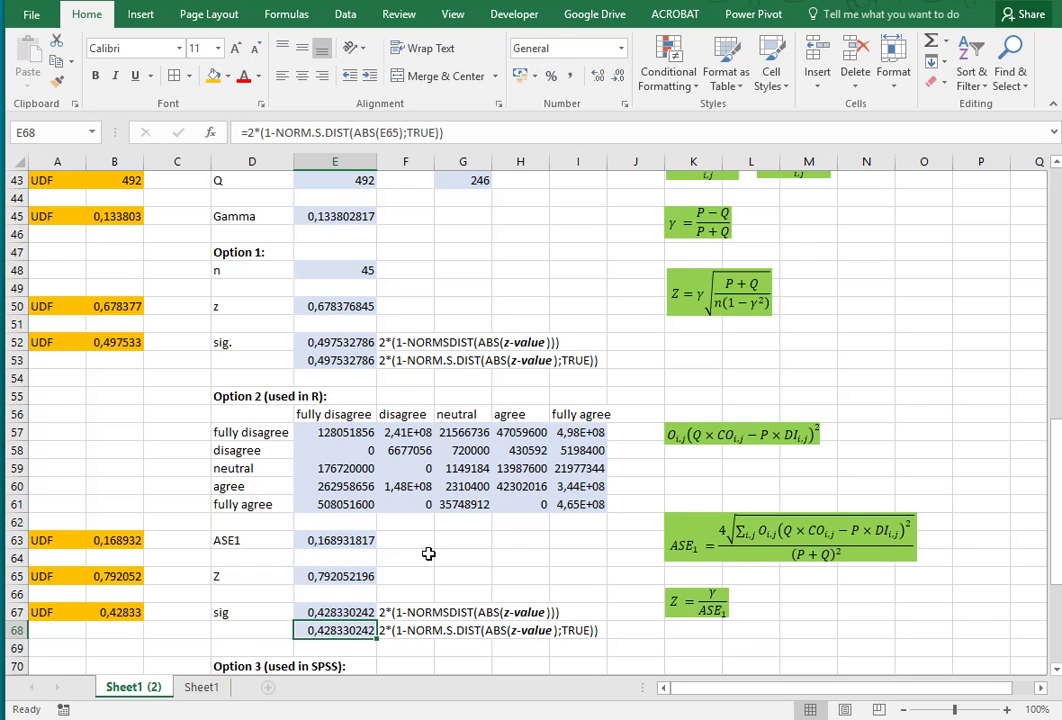
scroll(428, 553, "down", 3)
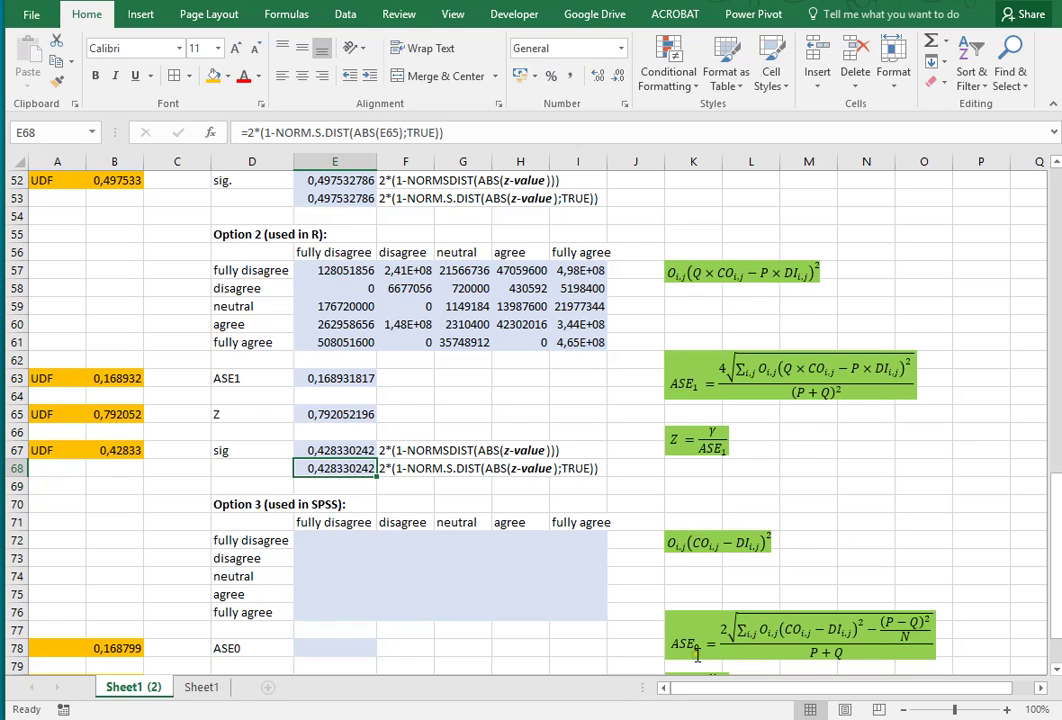
- Enter =E7*(E15-E22)^2 in E72, giving 529
left_click(346, 541)
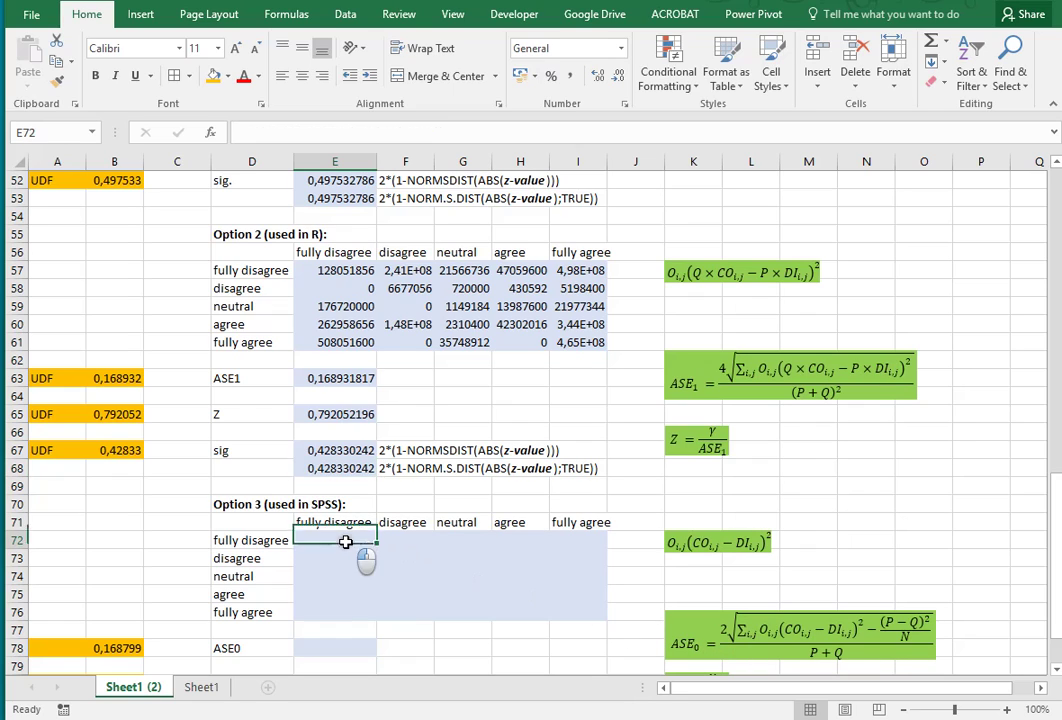
type("=")
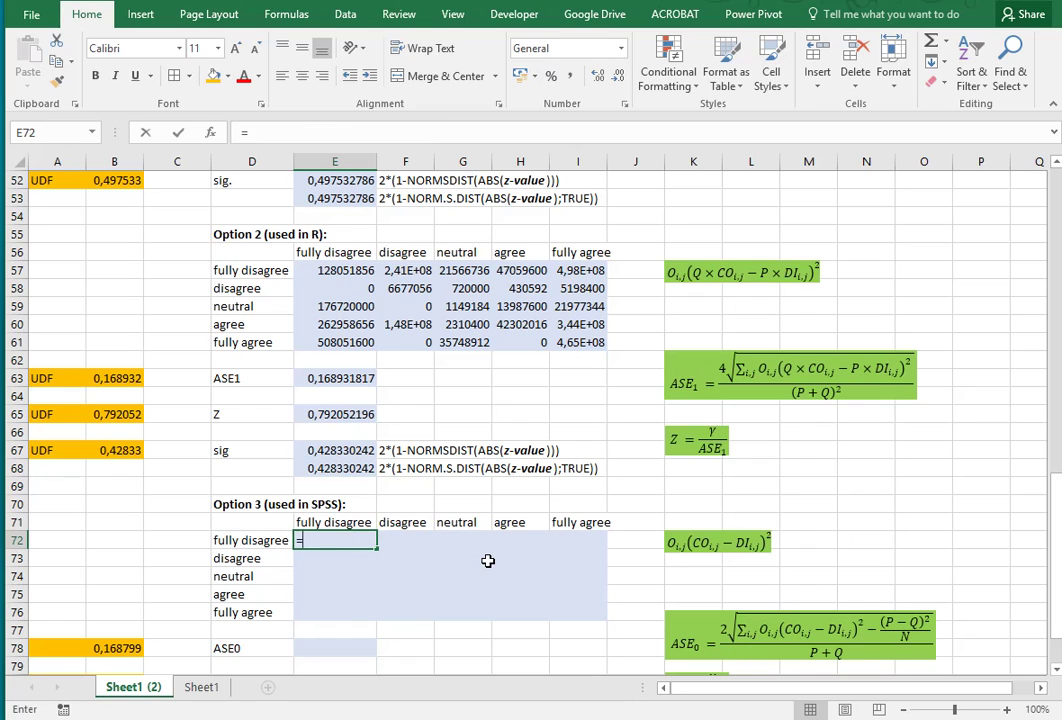
scroll(488, 561, "up", 17)
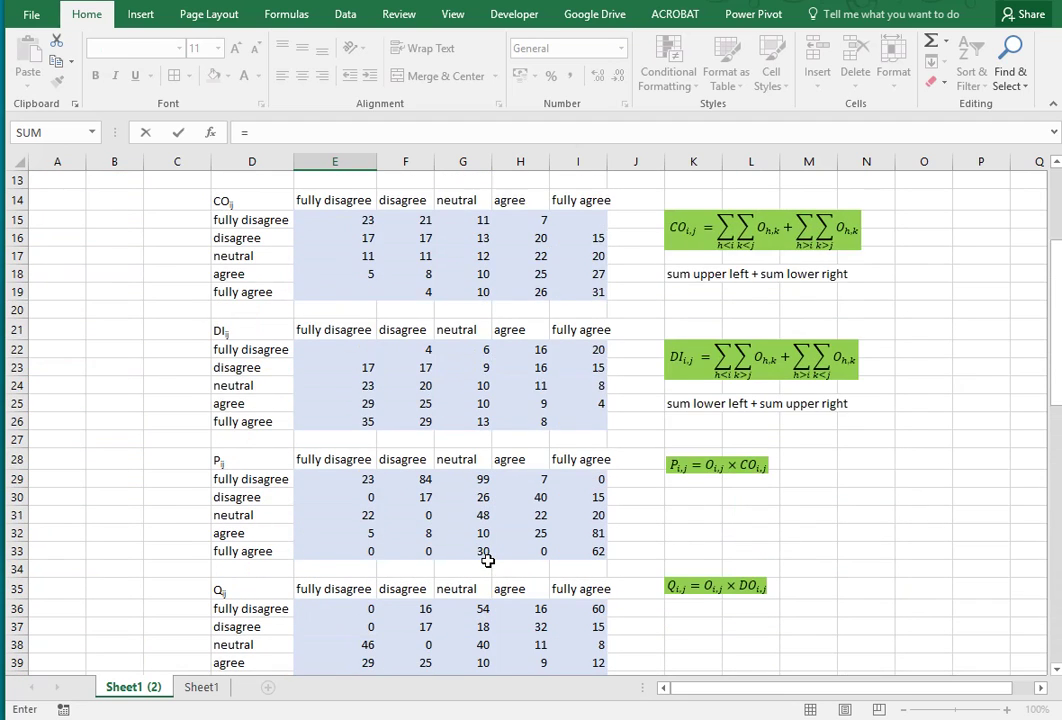
left_click(337, 294)
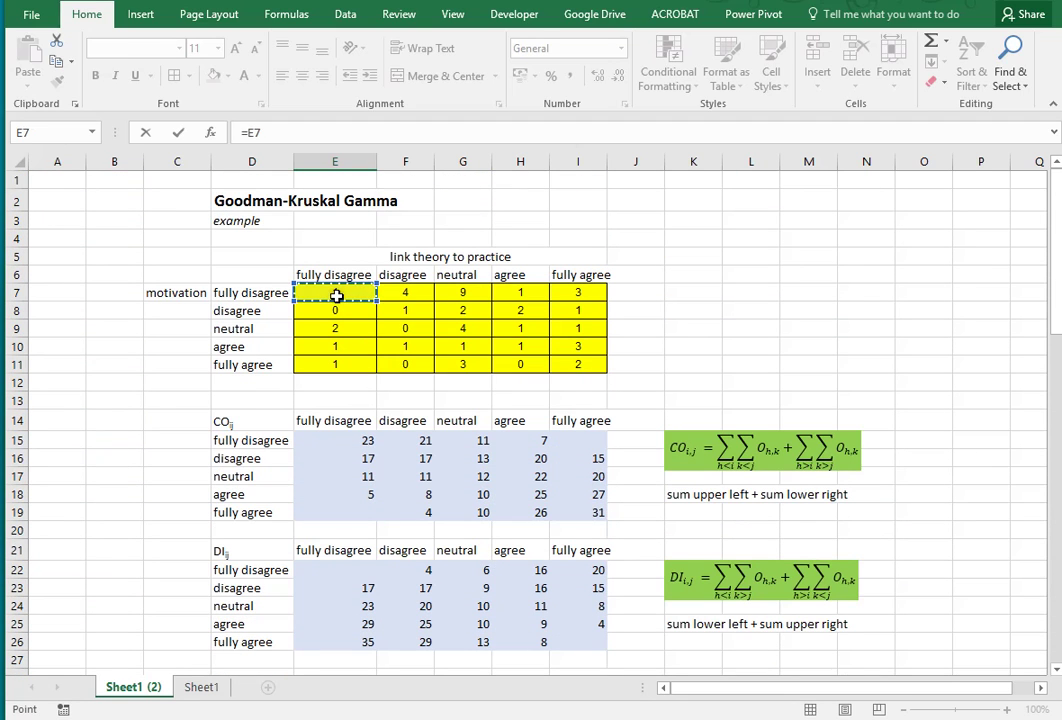
type("*(")
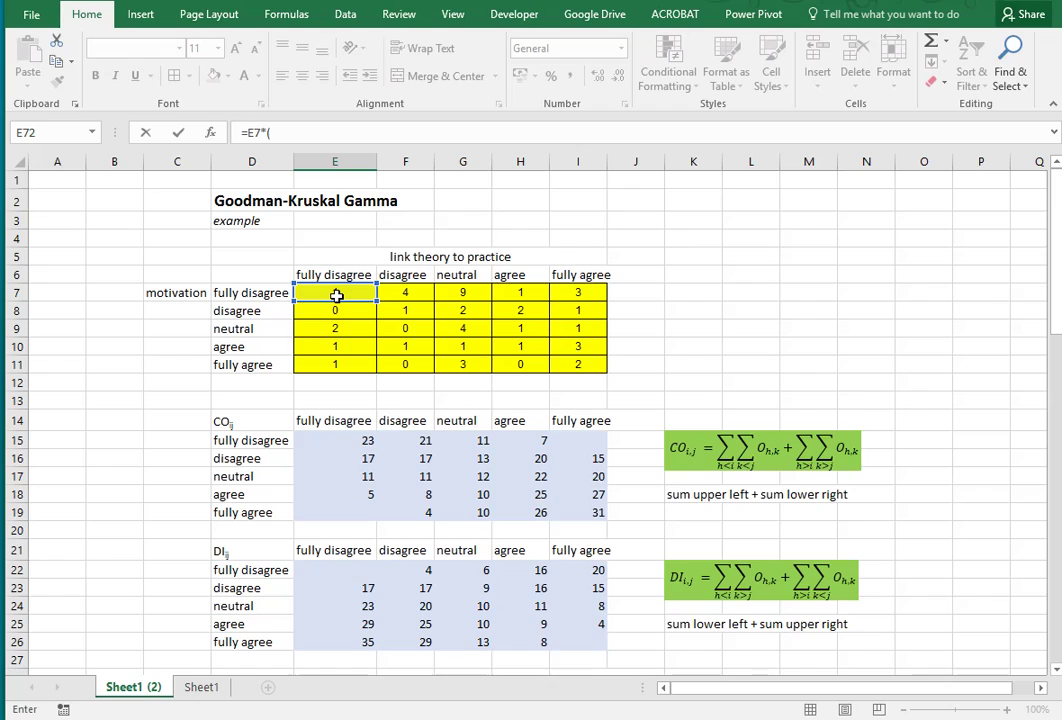
scroll(590, 479, "down", 14)
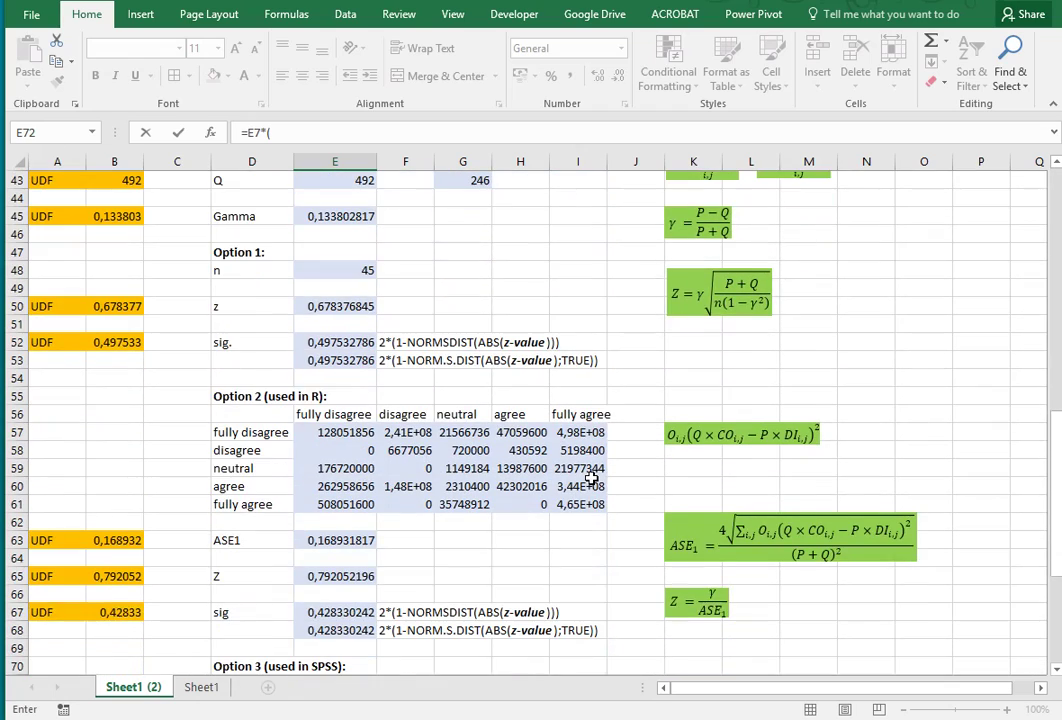
scroll(418, 358, "up", 6)
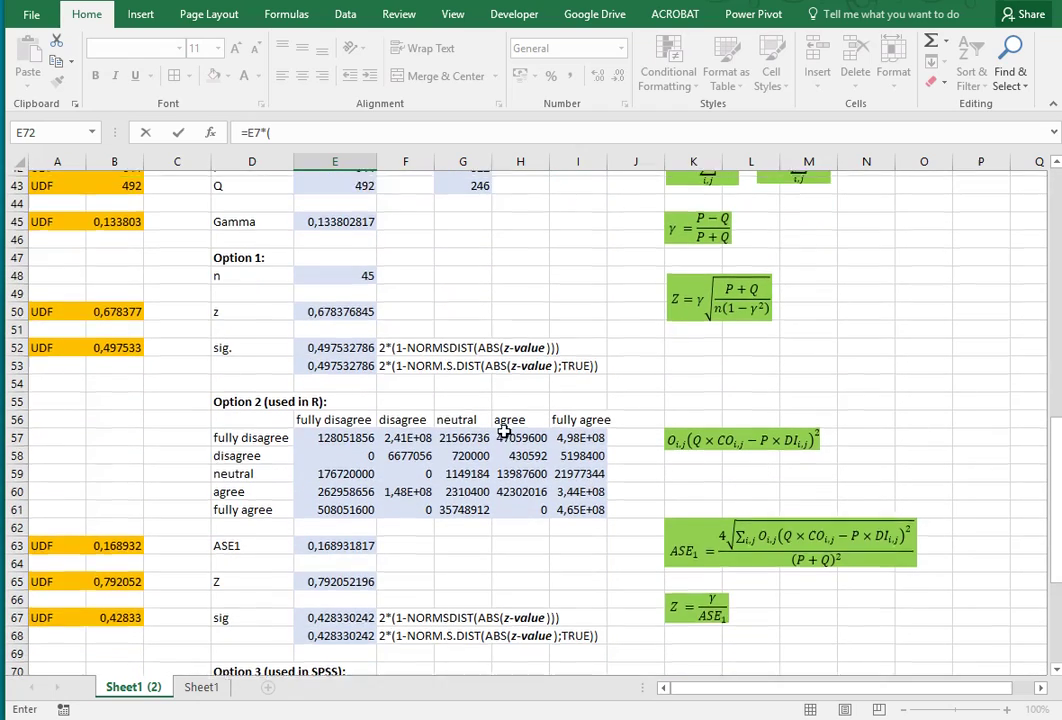
scroll(504, 431, "up", 5)
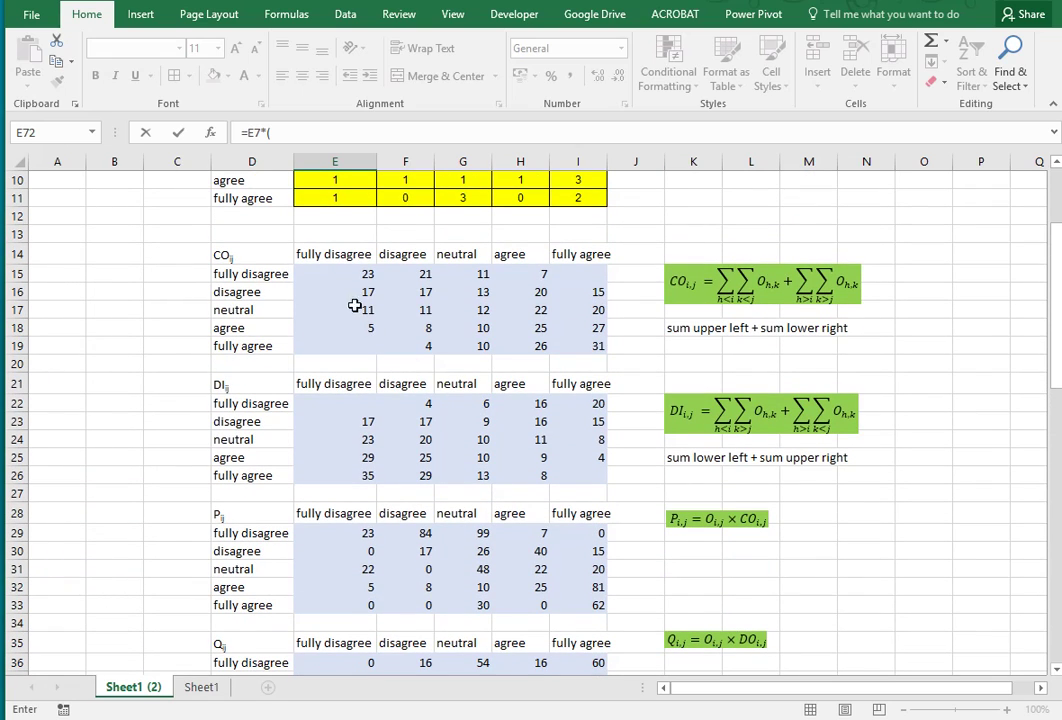
left_click(350, 278)
type("-")
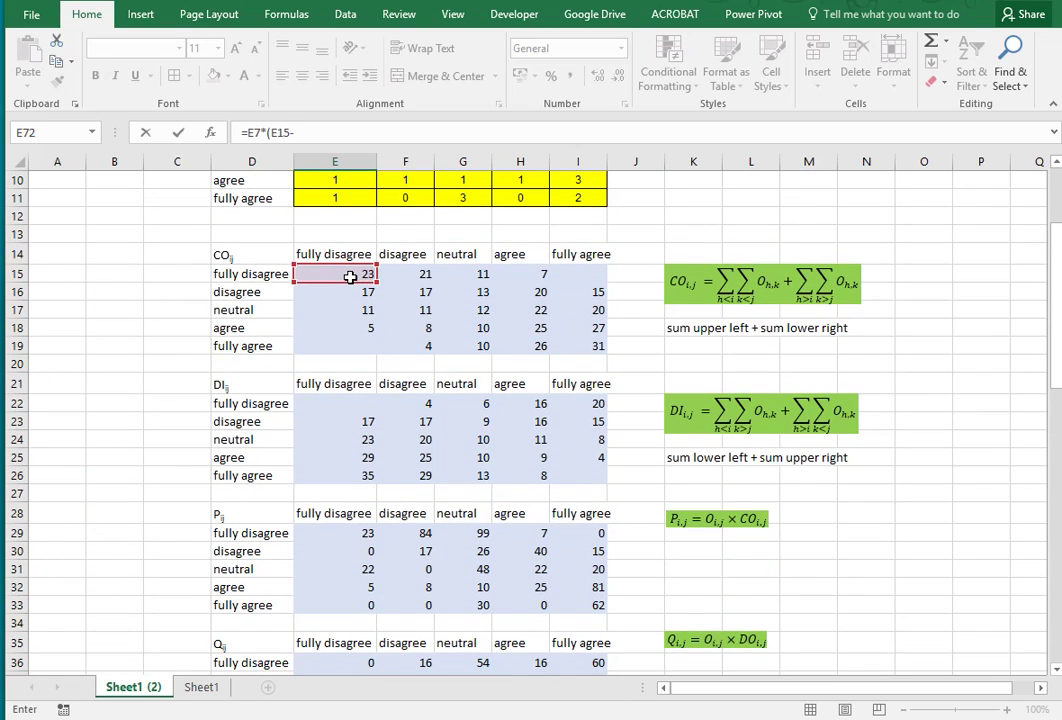
left_click(341, 404)
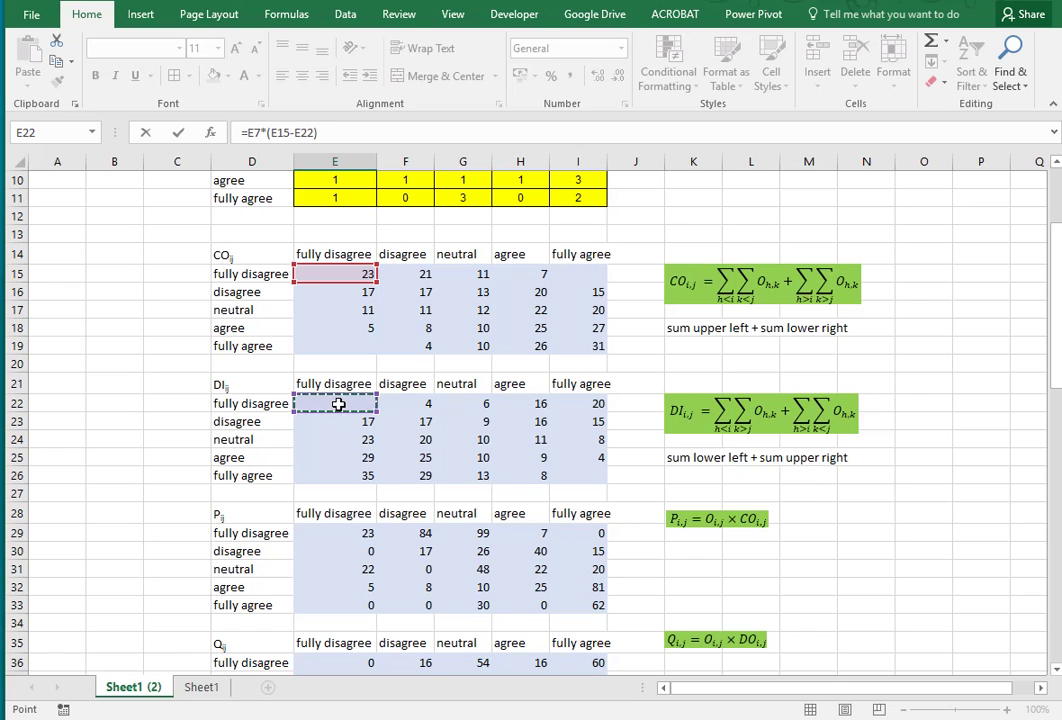
scroll(479, 538, "down", 7)
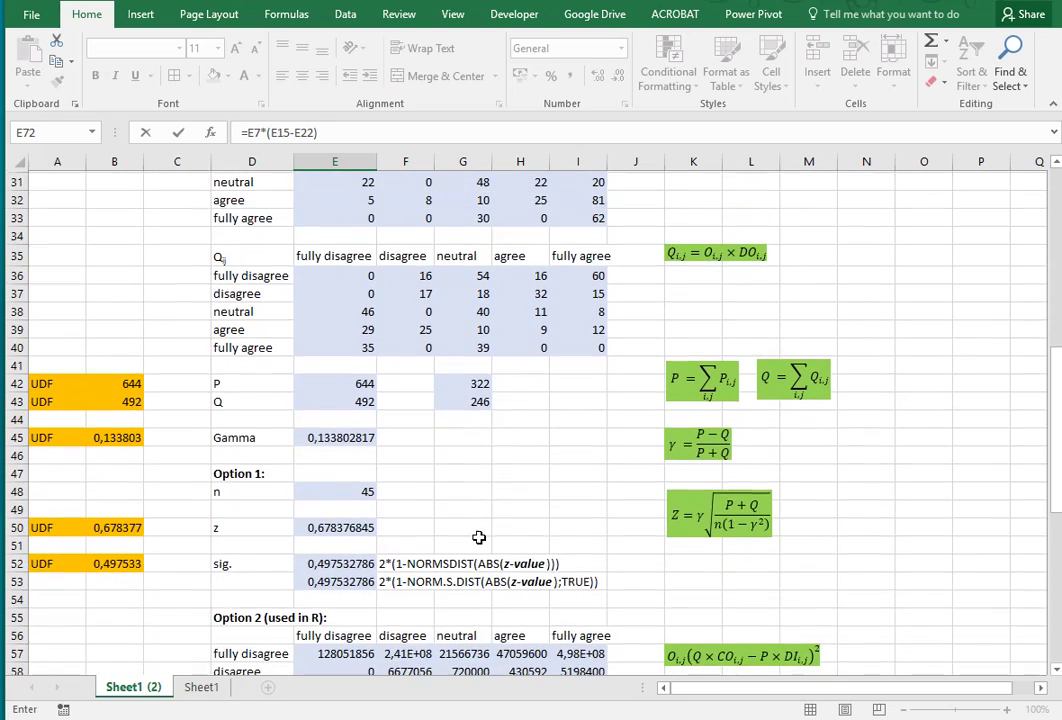
scroll(479, 538, "down", 5)
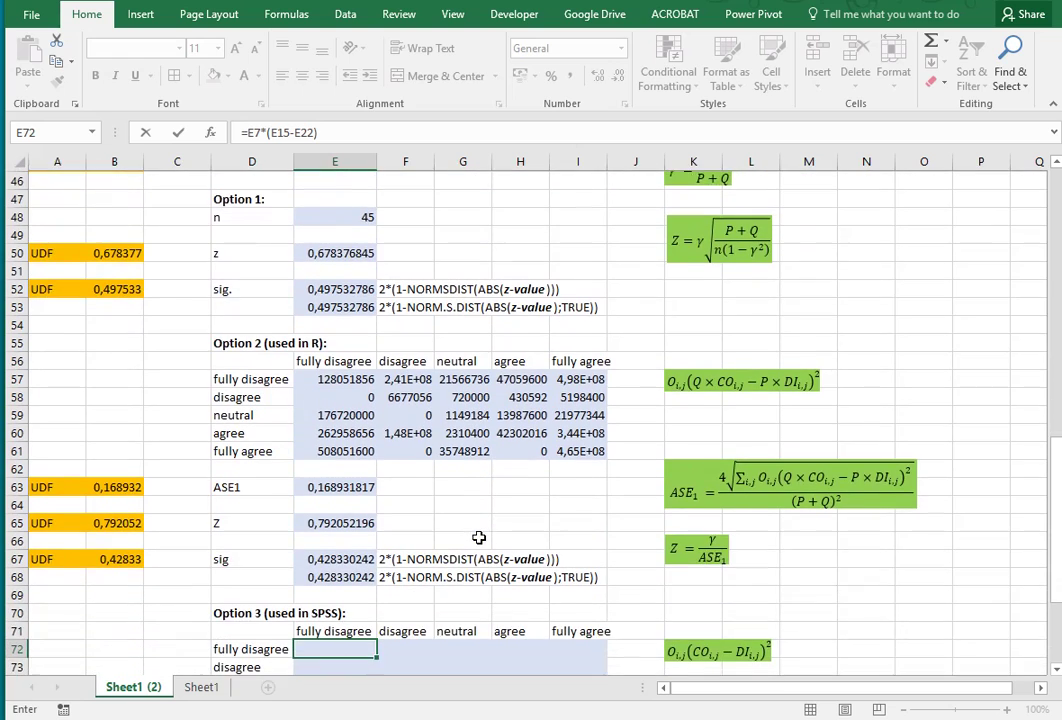
scroll(479, 538, "down", 1)
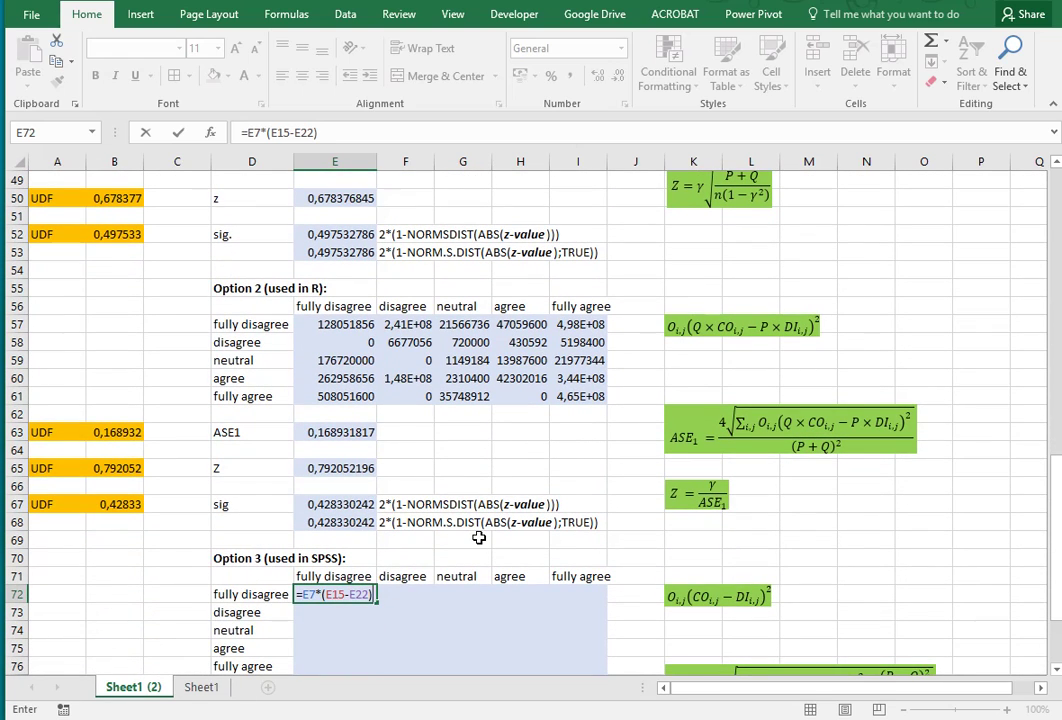
key("ctrl+Return")
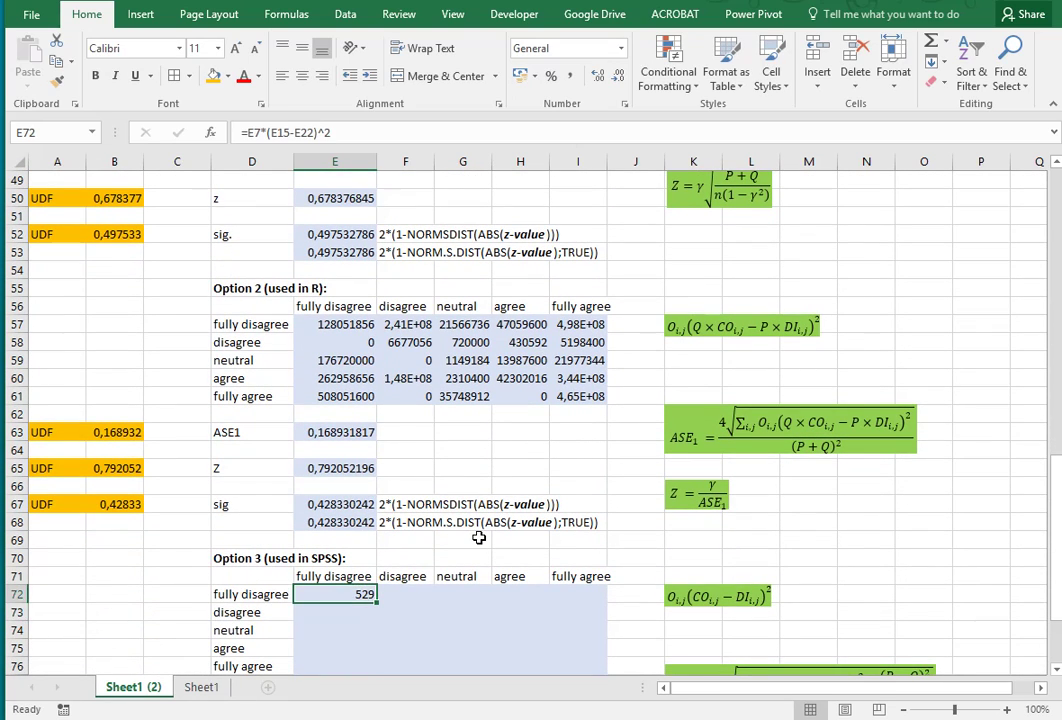
- Copy the E72 formula across the Option 3 table E72:I76
key("ctrl+c")
scroll(522, 550, "down", 2)
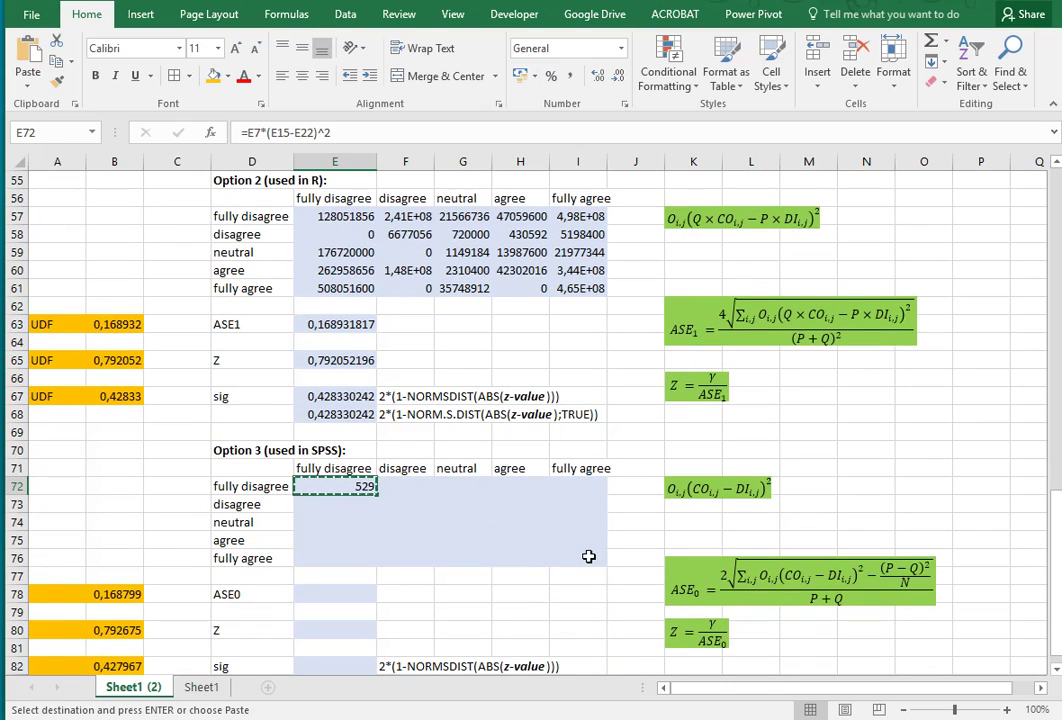
left_click(562, 553, "shift")
key("ctrl+v")
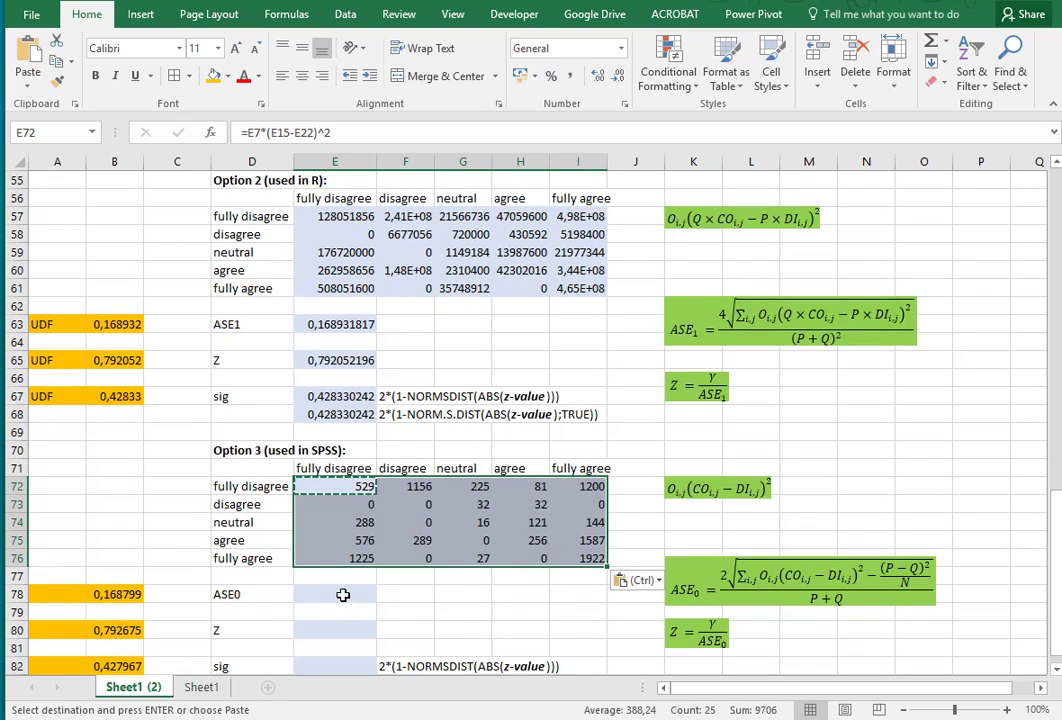
- Start the E78 ASE0 formula as =2*SQRT(SUM(E72:I76)-((
left_click(342, 594)
type("=")
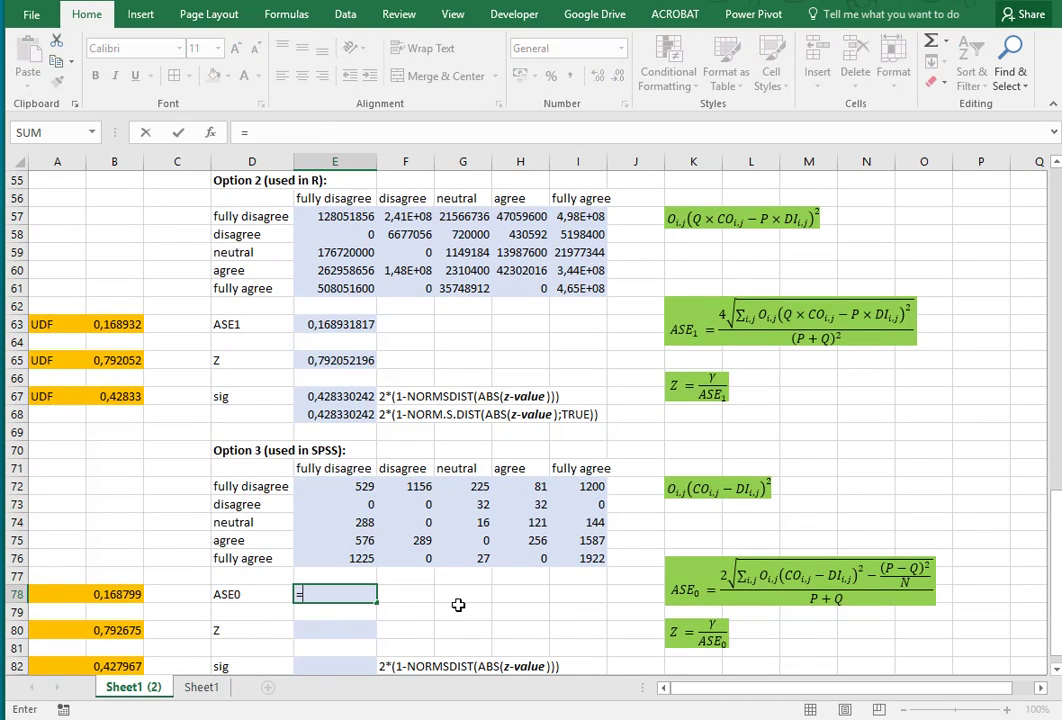
type("2*sqrt(")
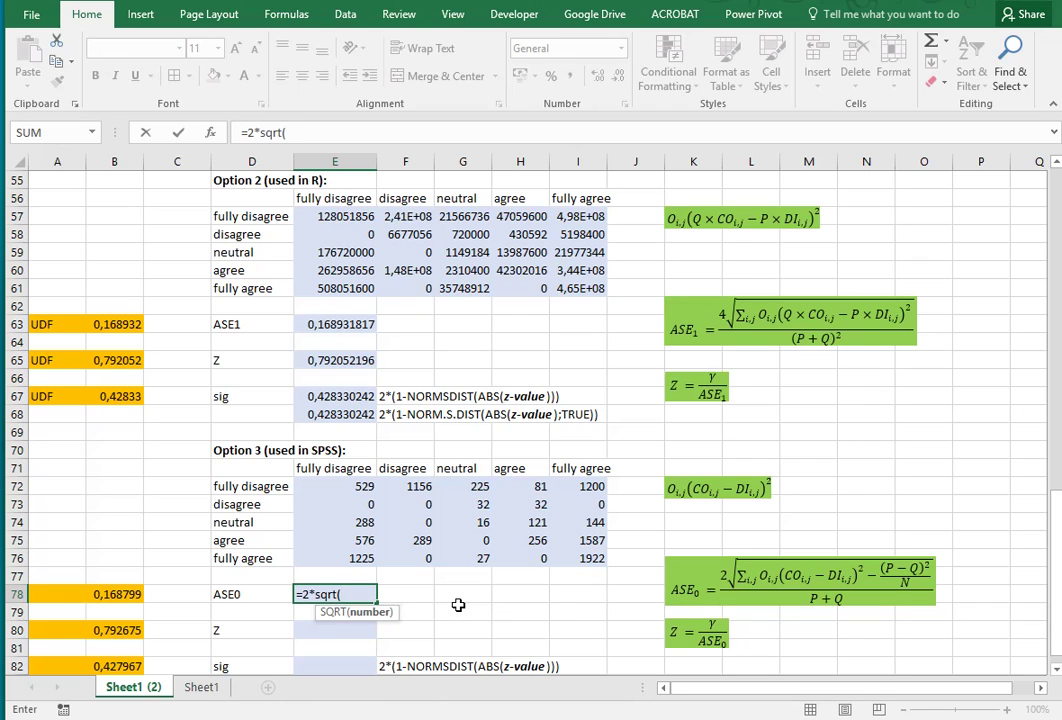
left_click_drag(332, 488, 574, 562)
type(")")
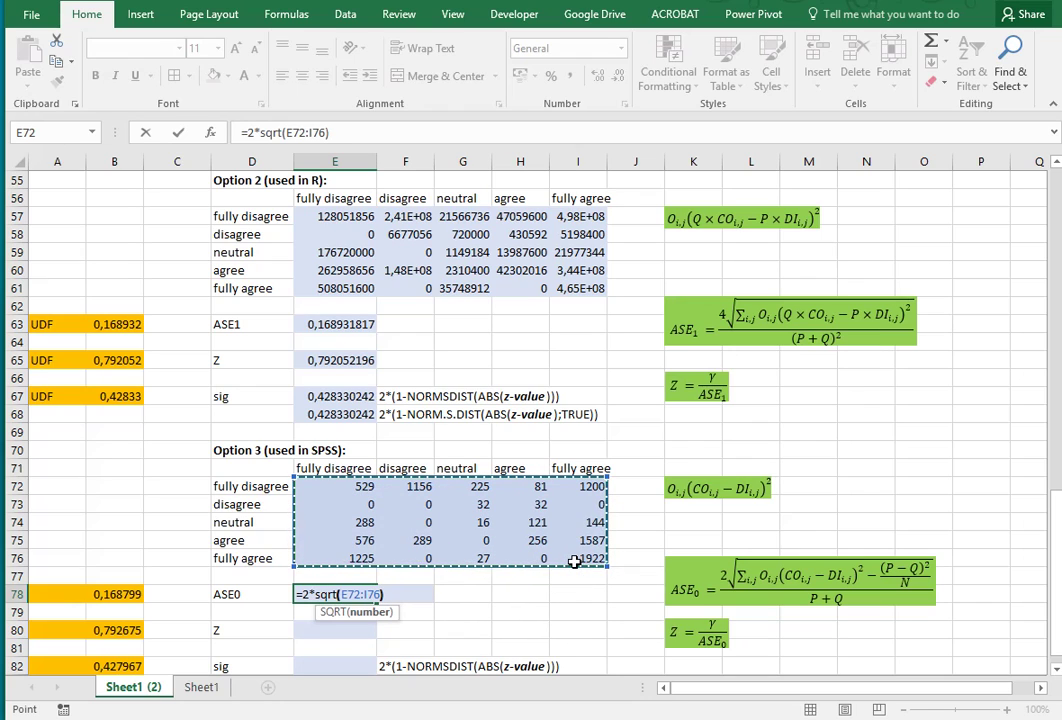
type("/")
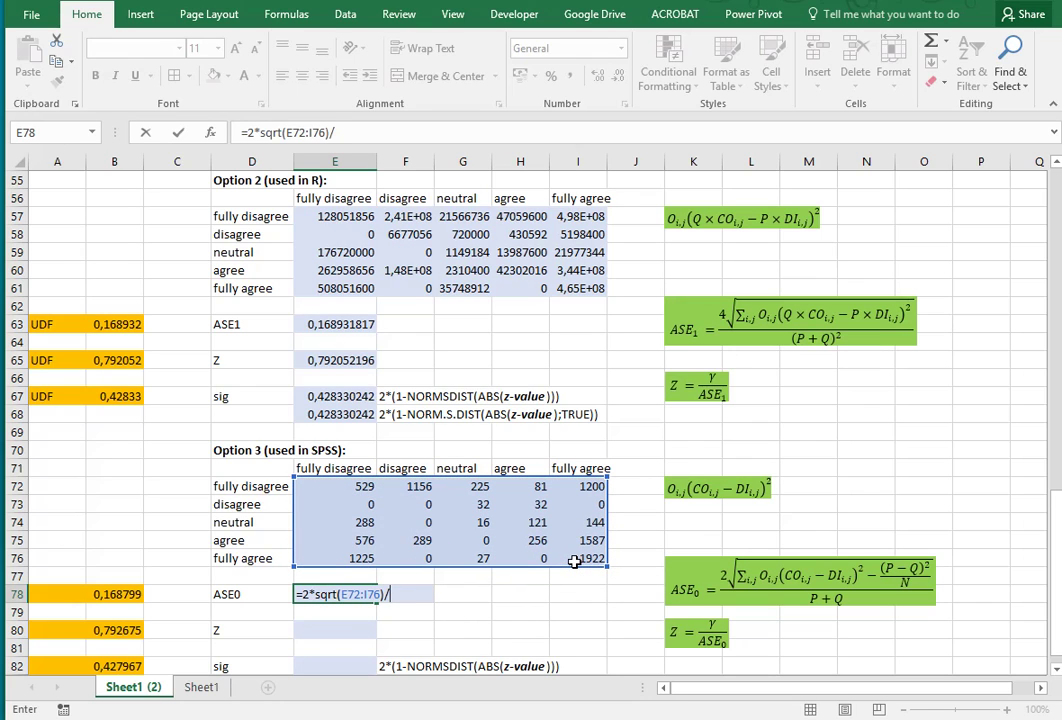
key("BackSpace")
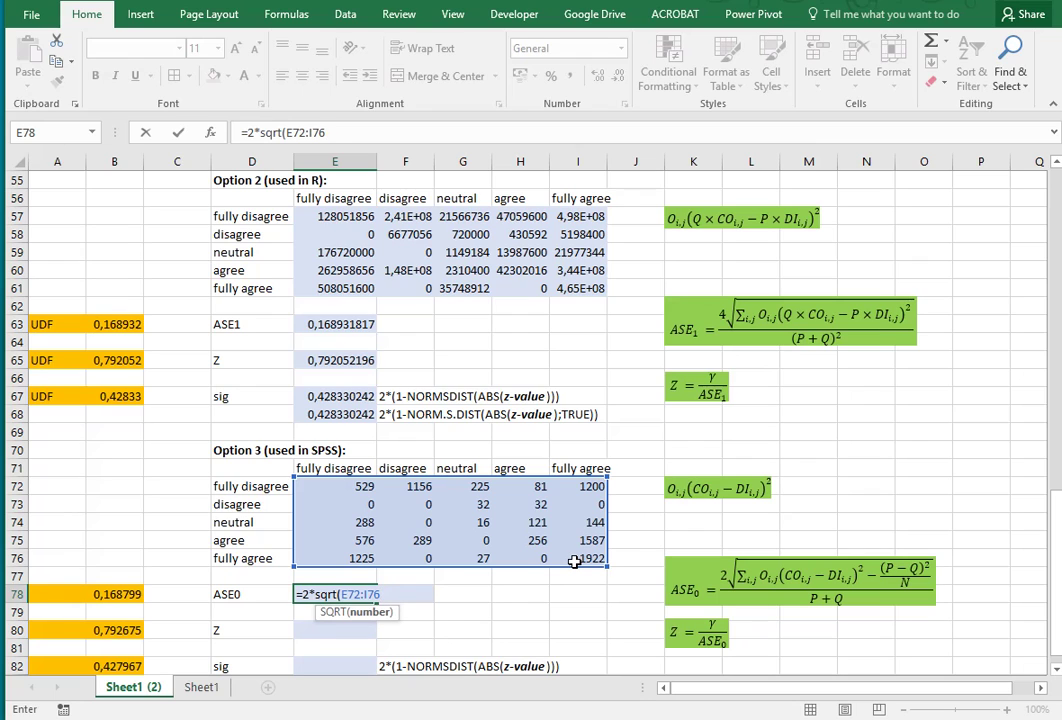
key("BackSpace")
key("BackSpace")
key("BackSpace")
key("BackSpace")
key("BackSpace")
key("BackSpace")
key("BackSpace")
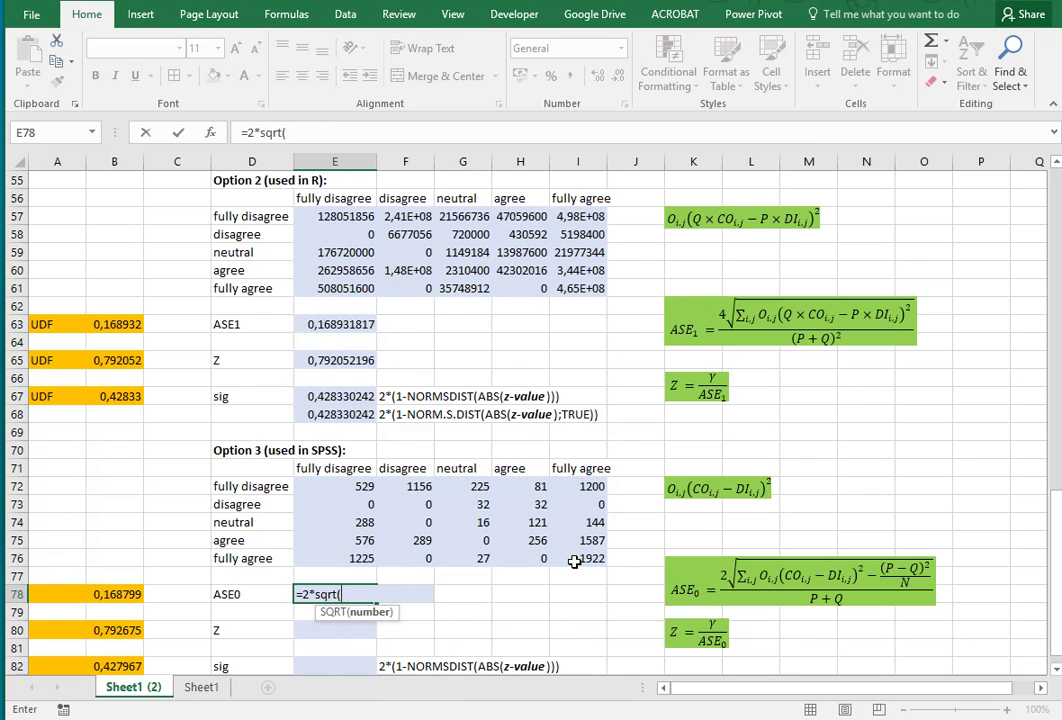
type("sum(")
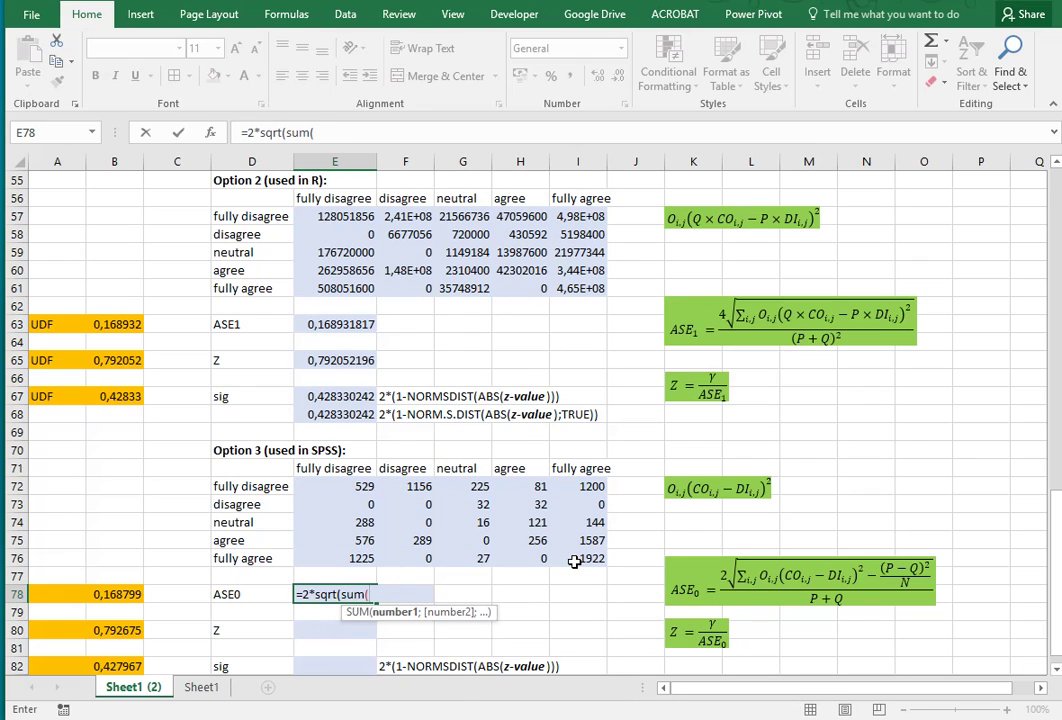
left_click_drag(375, 486, 564, 556)
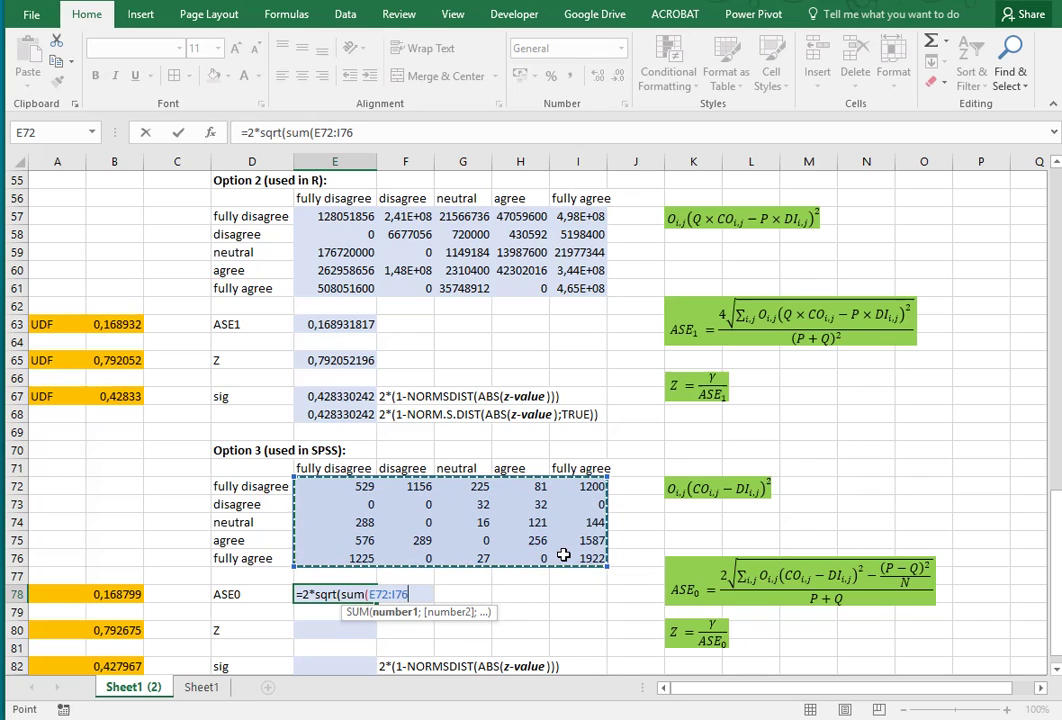
type(")-")
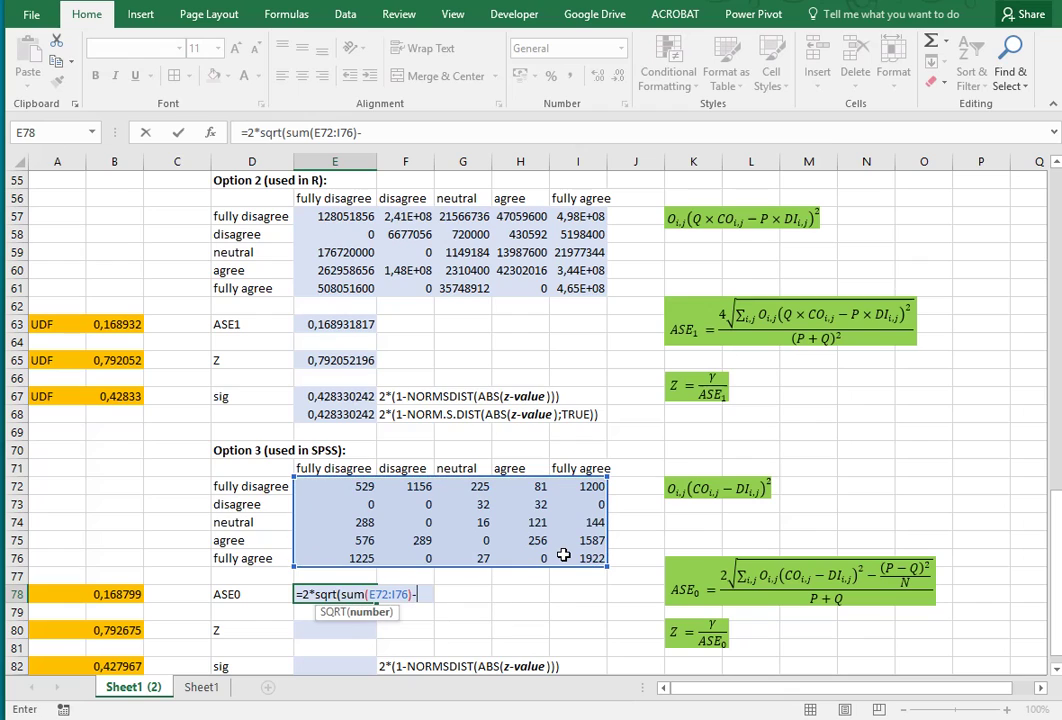
type("((P")
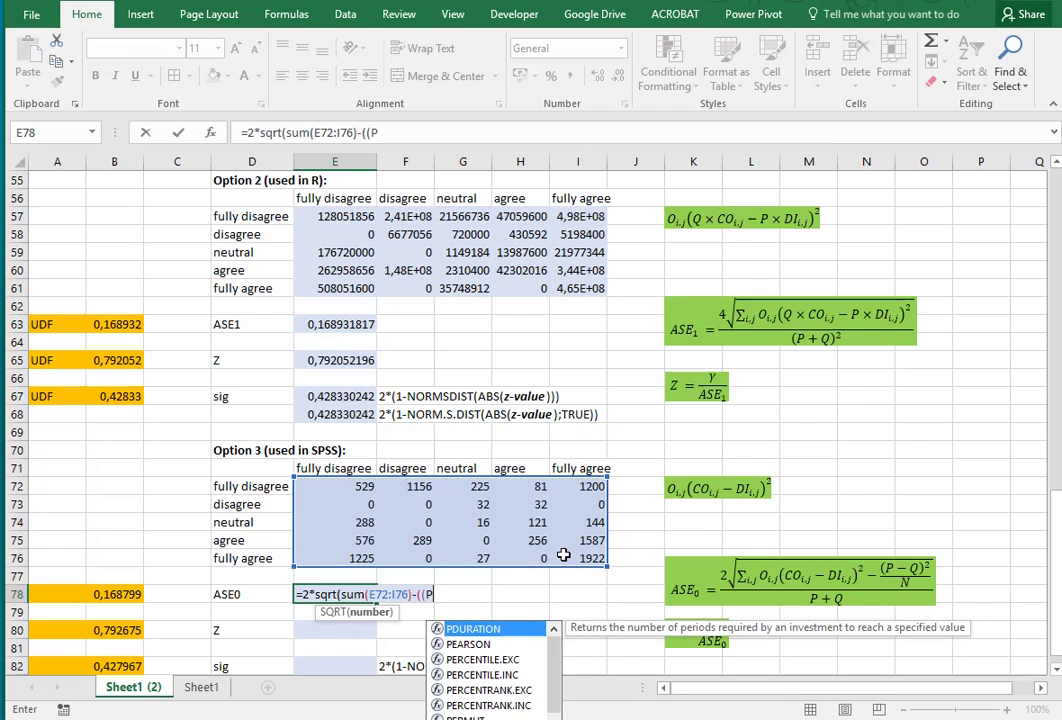
key("BackSpace")
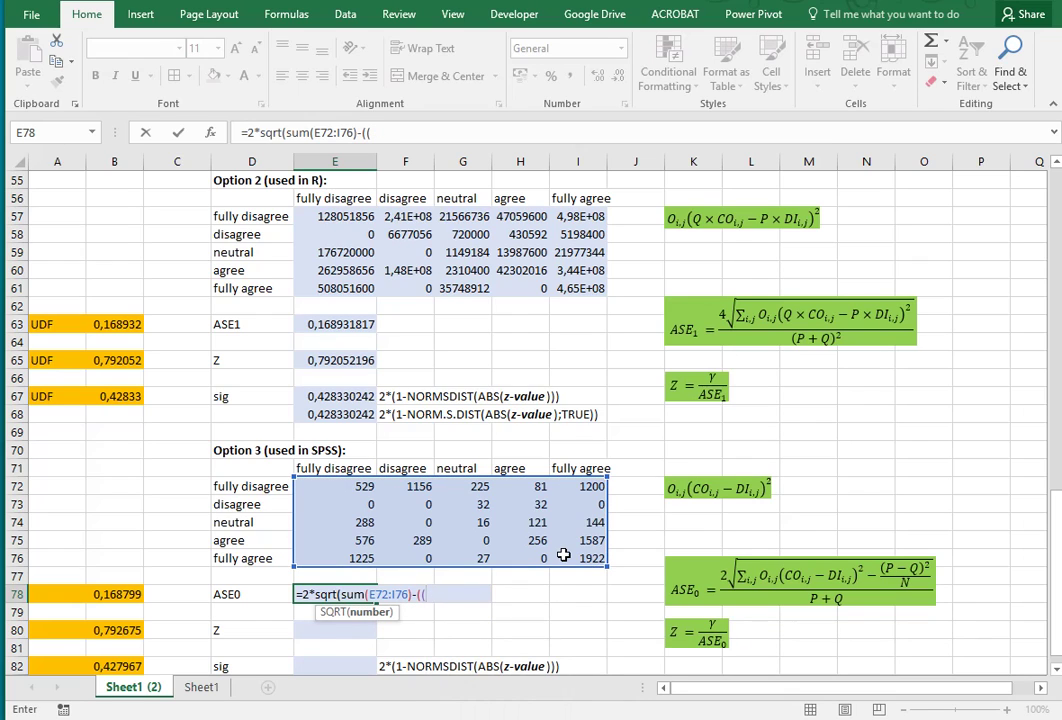
- Subtract (E42-E43)^2/E48 inside the square root
scroll(420, 310, "up", 3)
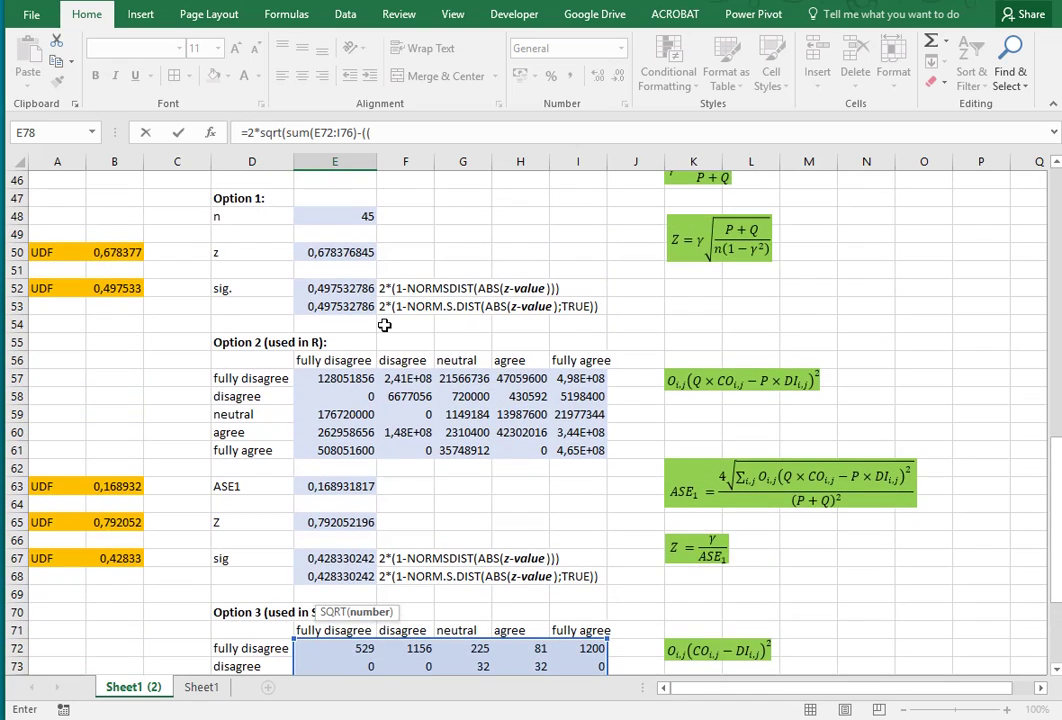
scroll(384, 325, "up", 3)
left_click(347, 270)
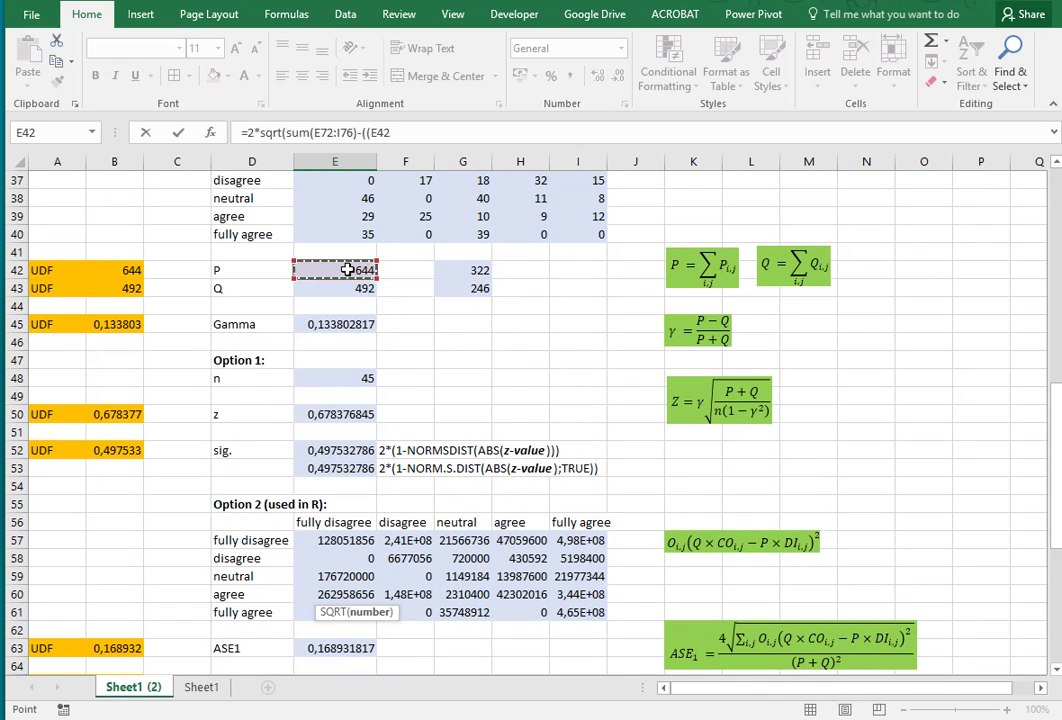
type("-")
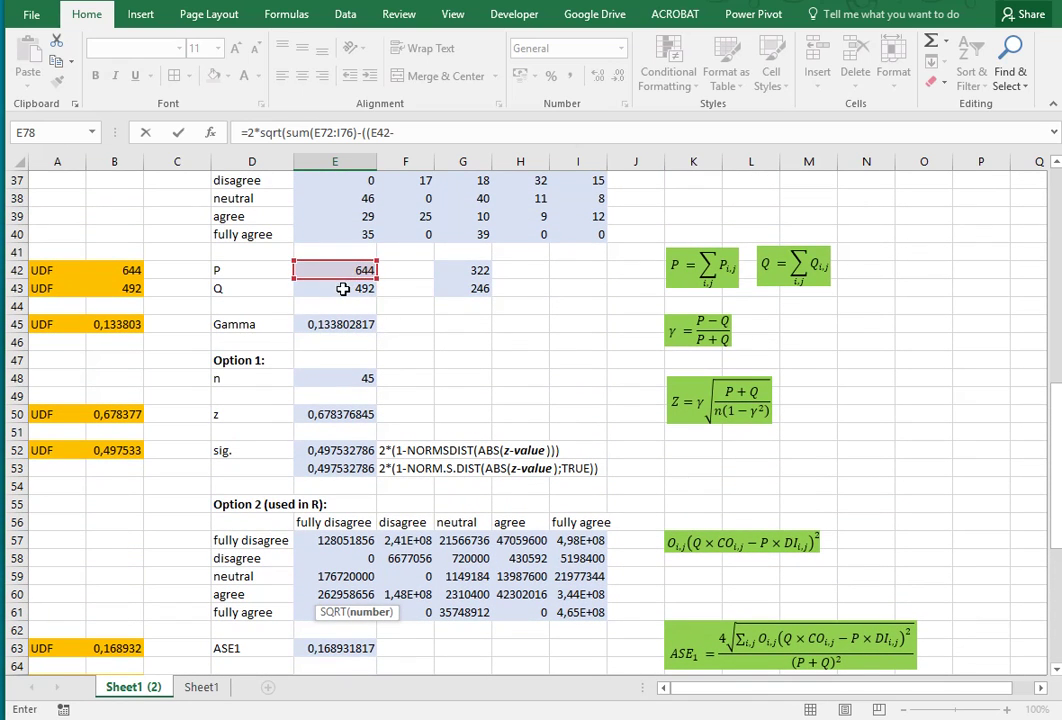
left_click(343, 288)
scroll(467, 337, "down", 10)
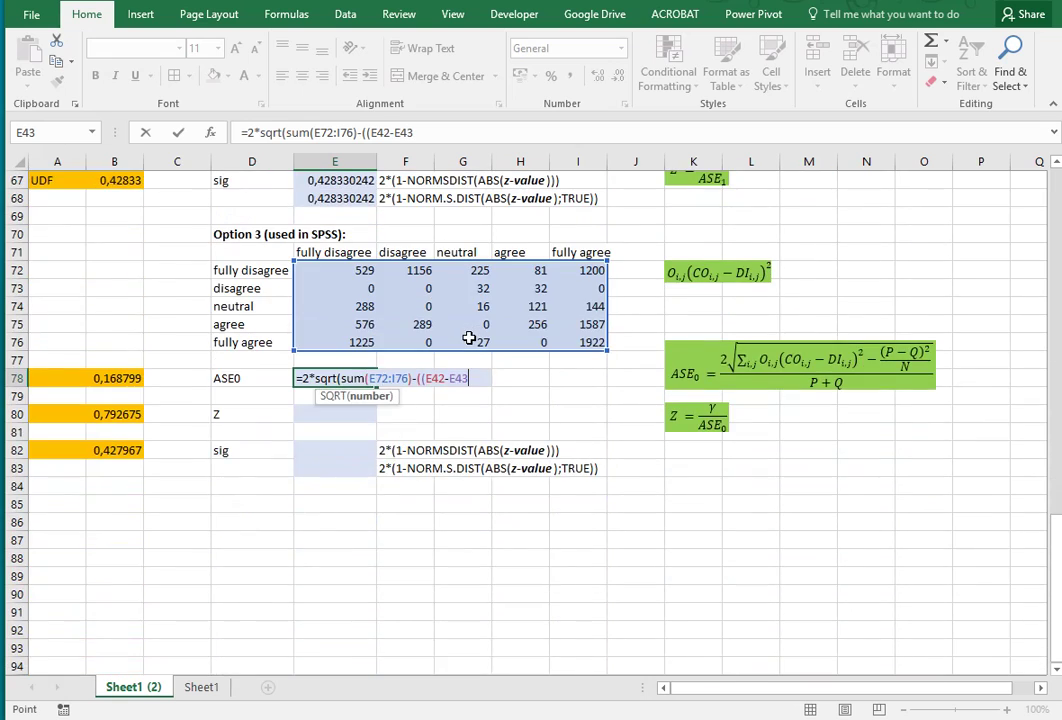
scroll(468, 338, "up", 1)
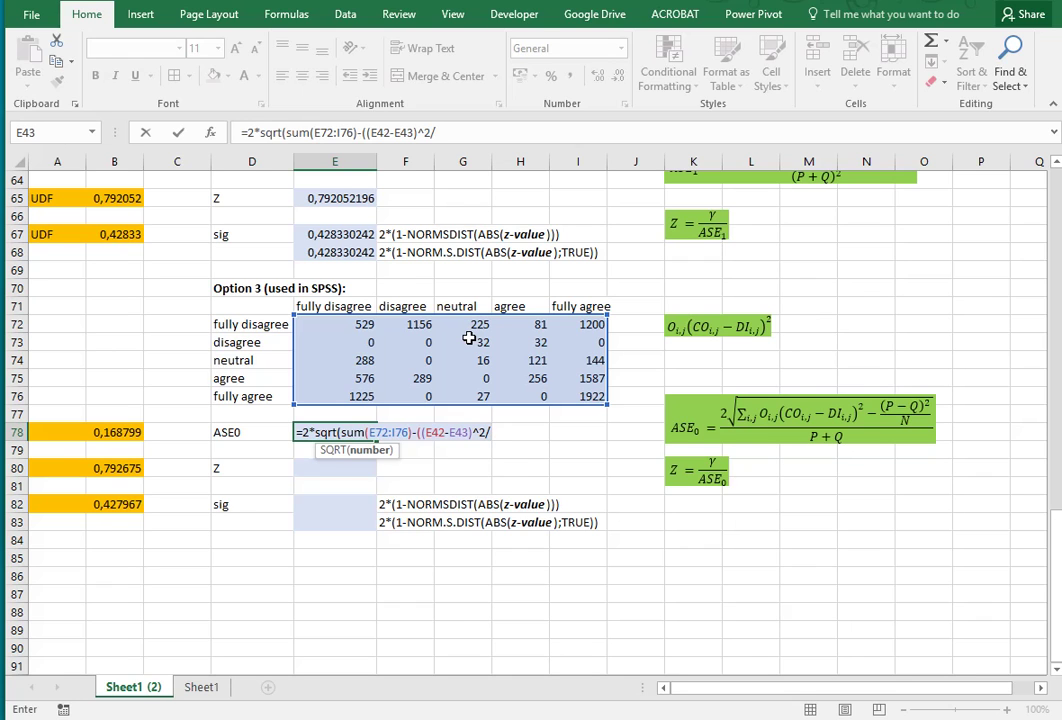
scroll(468, 338, "up", 8)
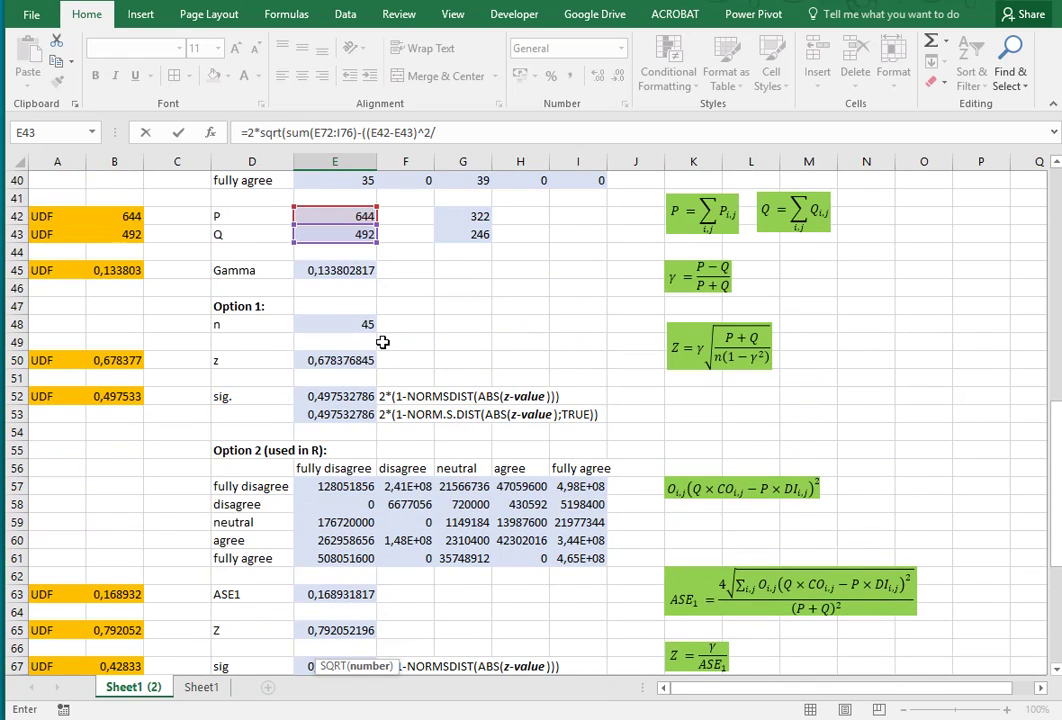
left_click(344, 325)
scroll(505, 408, "down", 8)
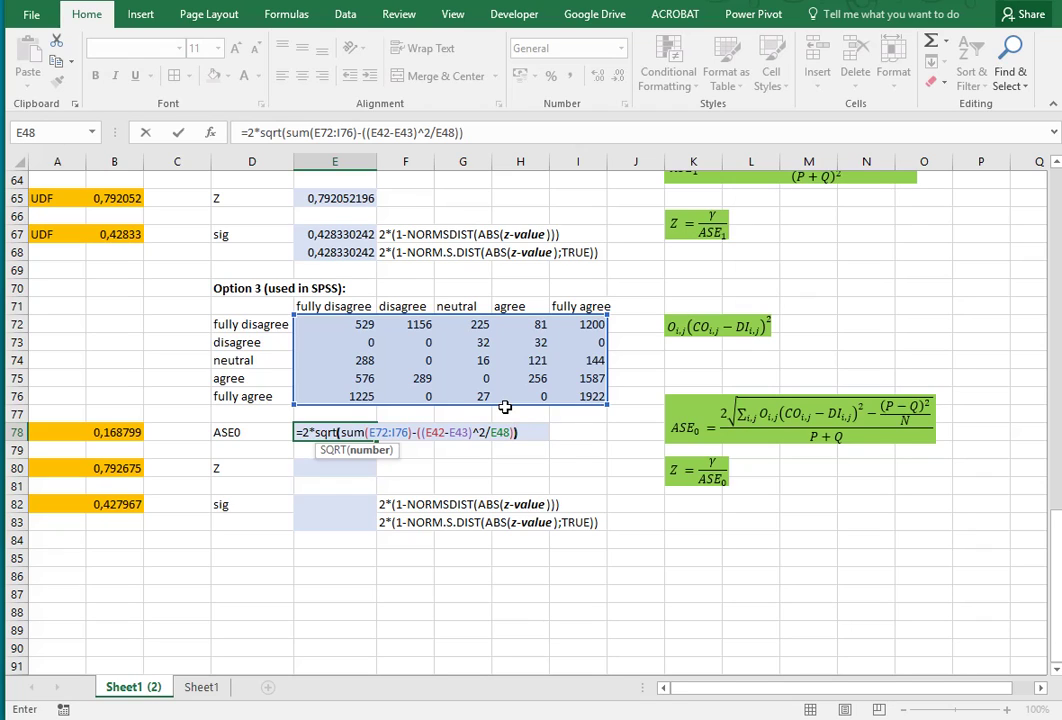
type(")")
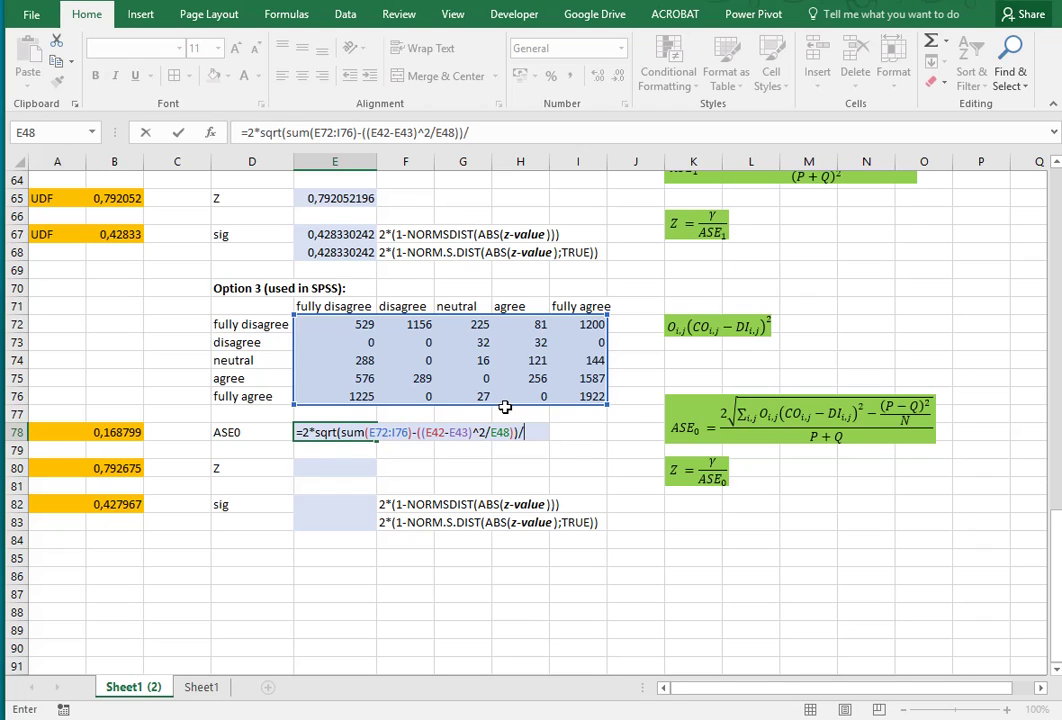
- Divide by (E42+E43) and enter, giving ASE0 0,168799175
scroll(505, 407, "up", 10)
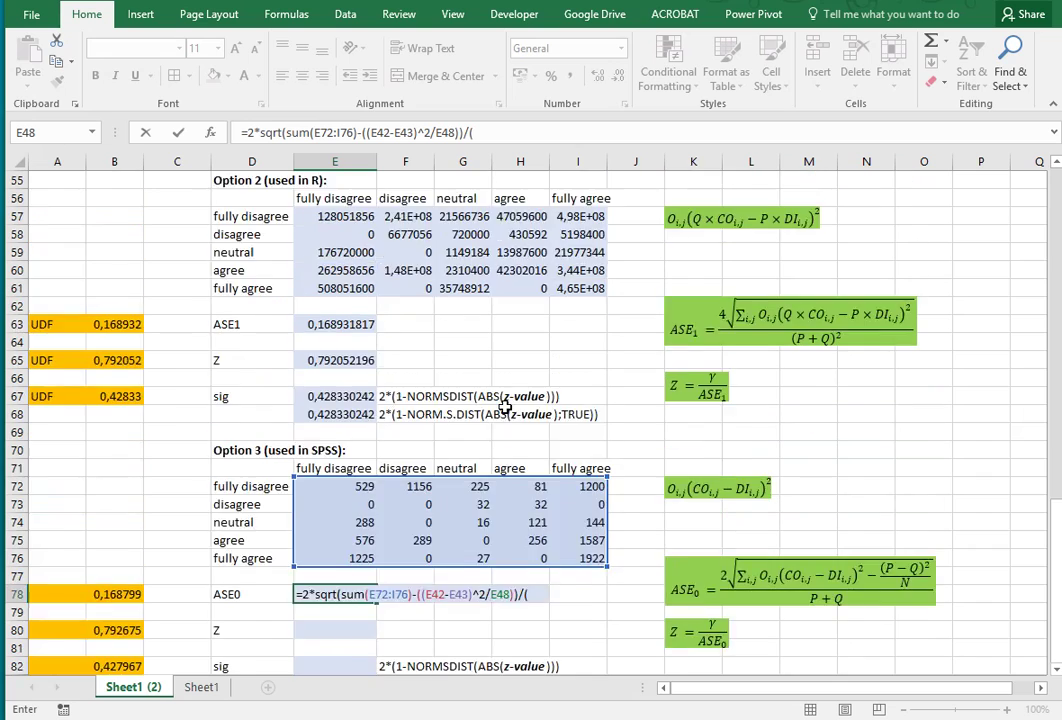
left_click(352, 328)
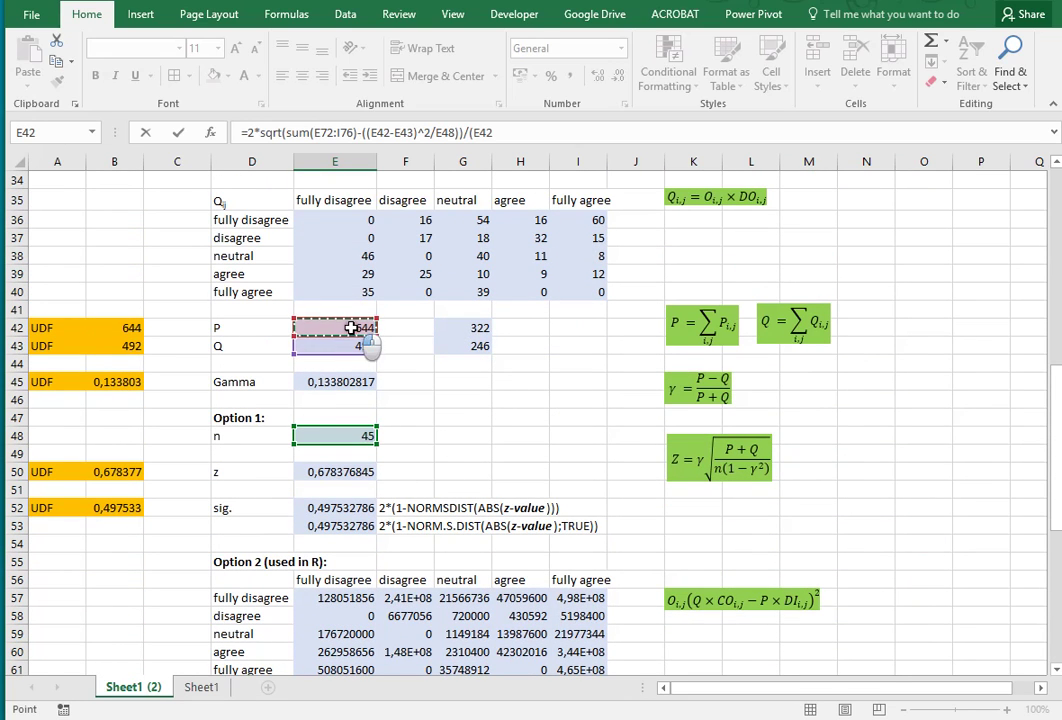
type("+")
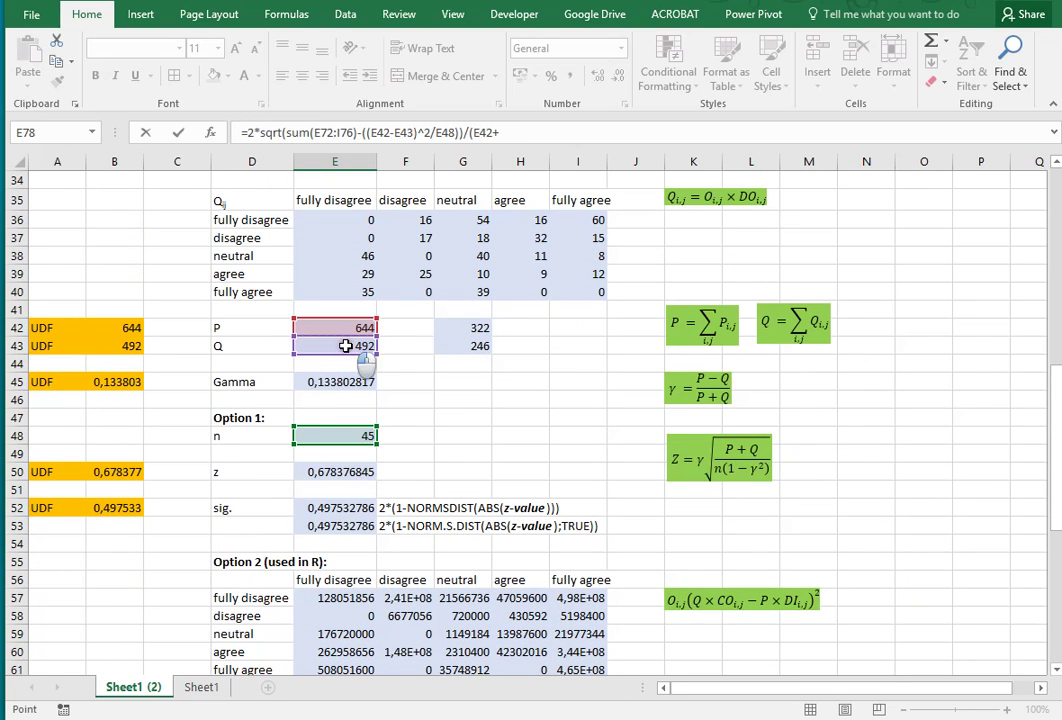
left_click(347, 345)
key("Return")
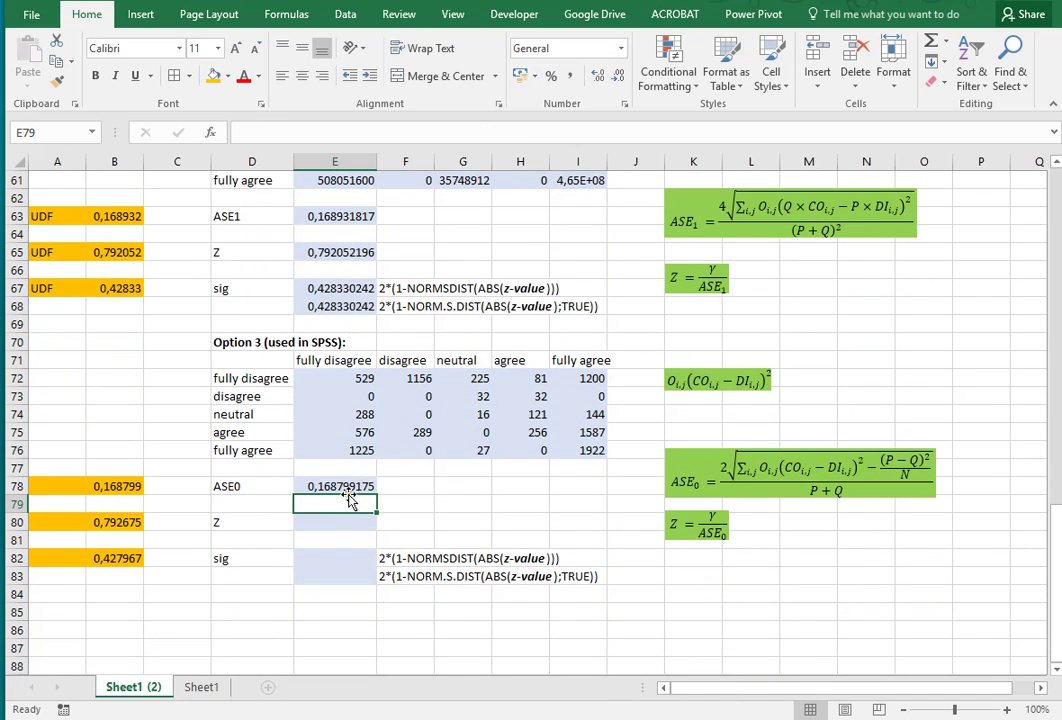
left_click(346, 522)
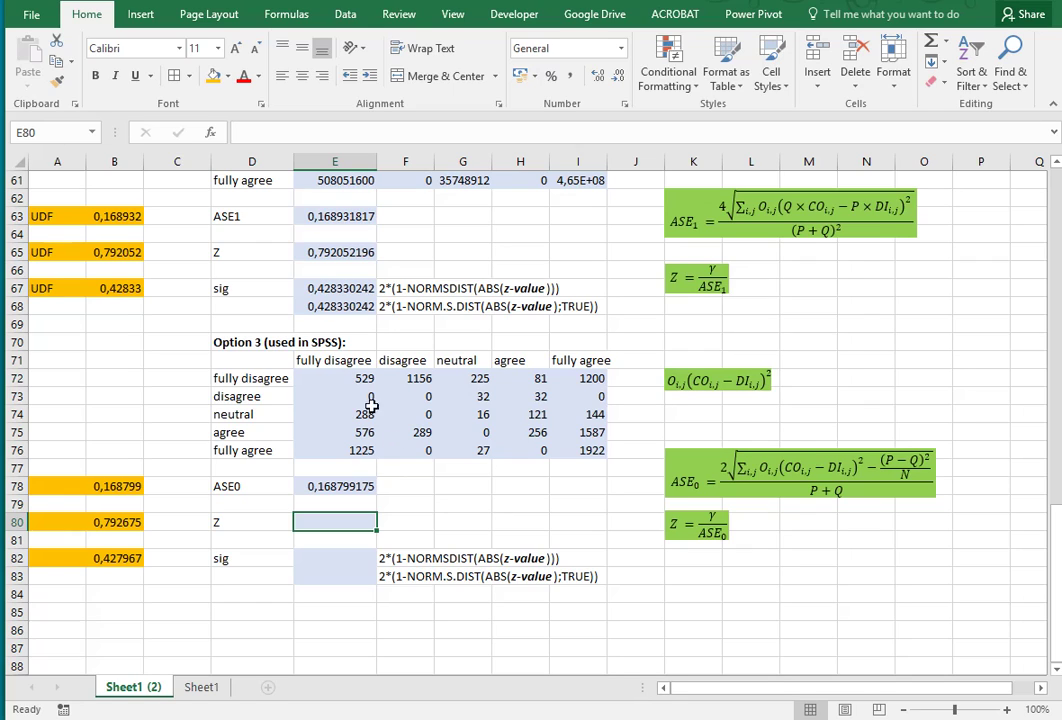
left_click(323, 250)
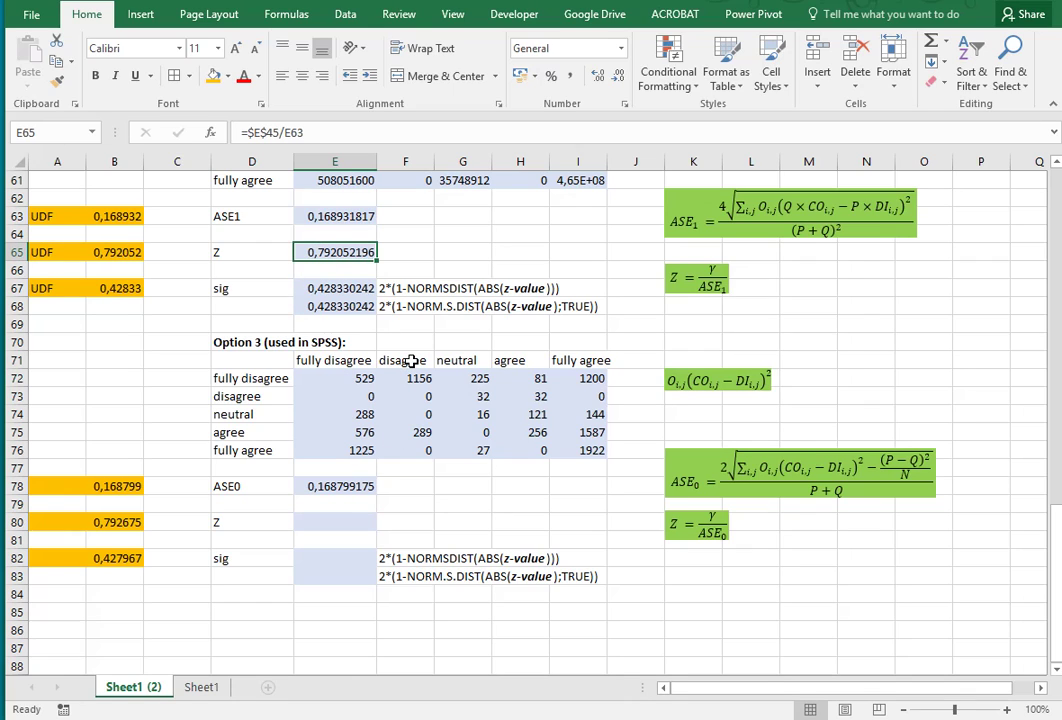
- Copy the Z formula from E65 to E80 and the sig formulas from E67:E68 to E82:E83
key("ctrl+c")
left_click(339, 520)
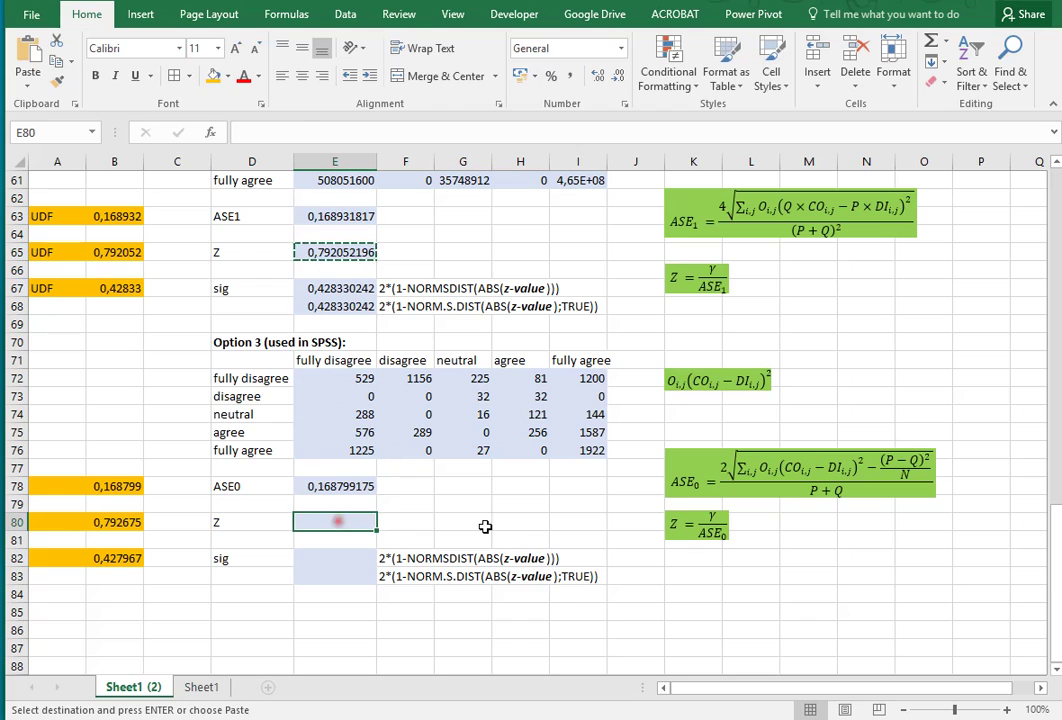
key("ctrl+v")
left_click_drag(347, 288, 347, 305)
key("ctrl+c")
left_click(339, 557)
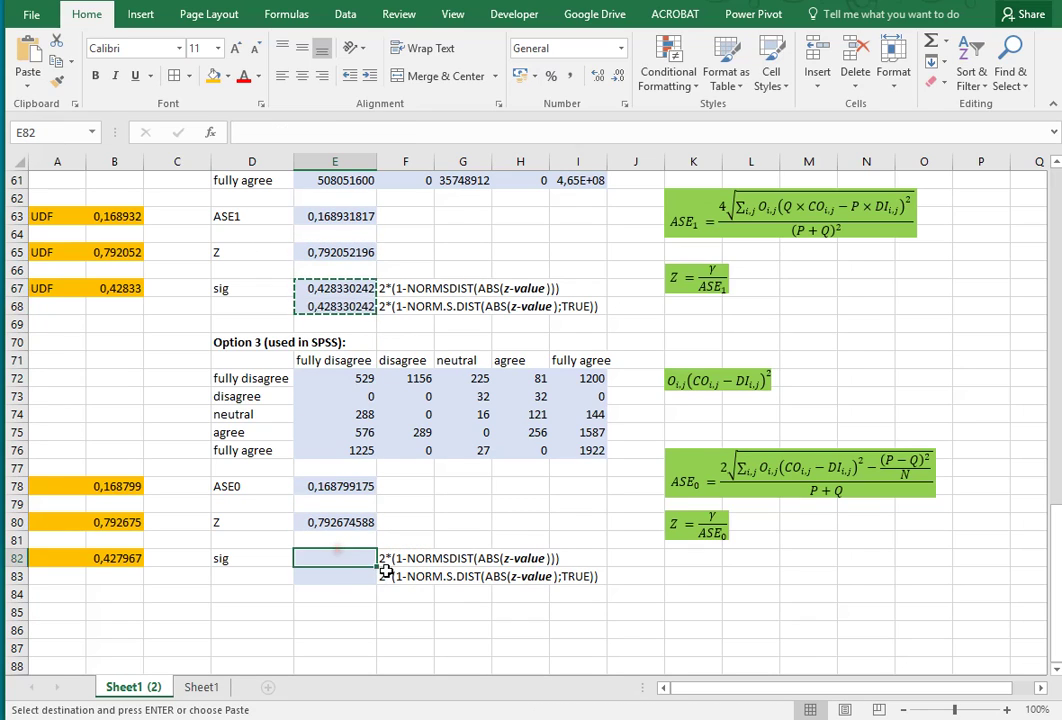
key("ctrl+v")
- Verify E80 divides by ASE0 in E78 and E82 uses E80: Z 0,792674588, sig 0,427967439
left_click(339, 523)
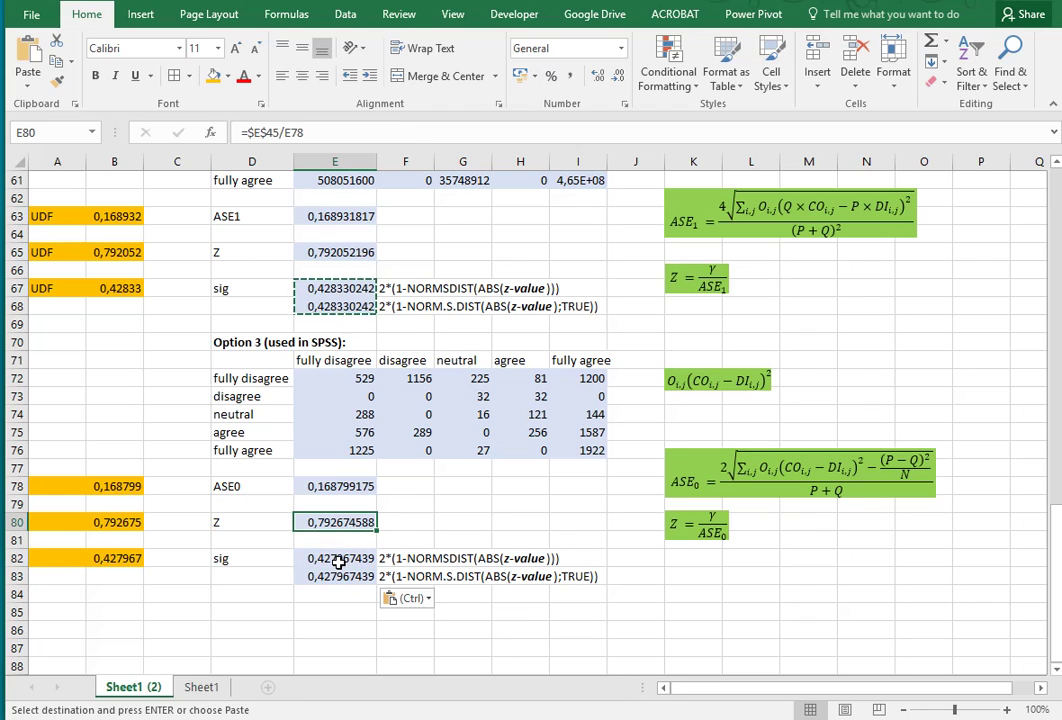
double_click(336, 522)
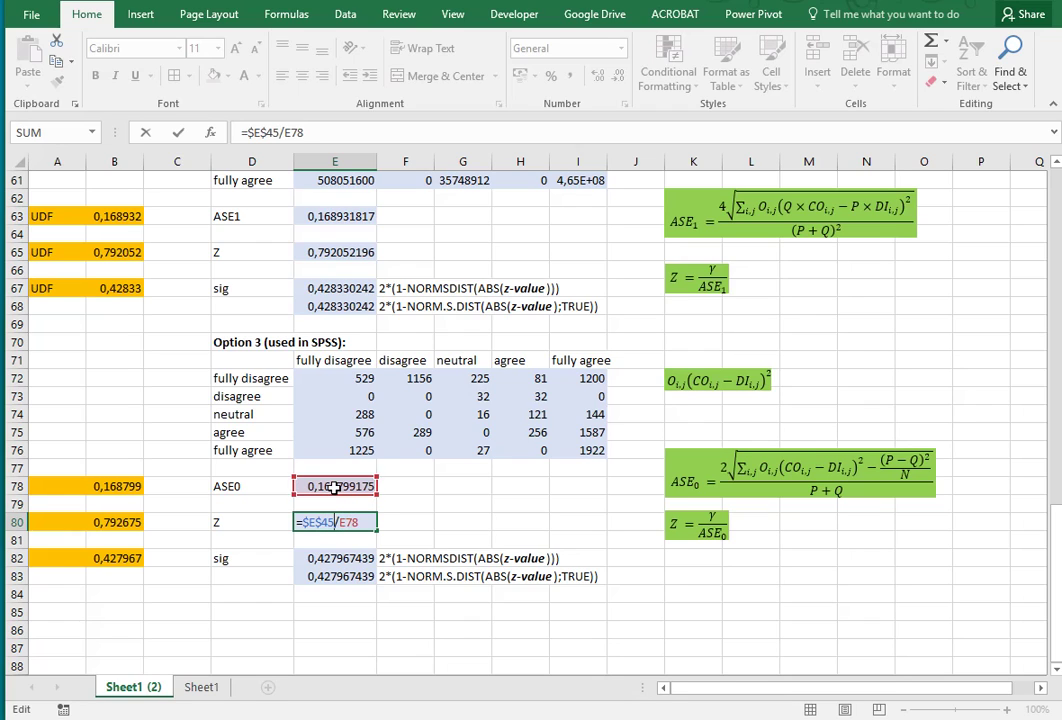
key("Return")
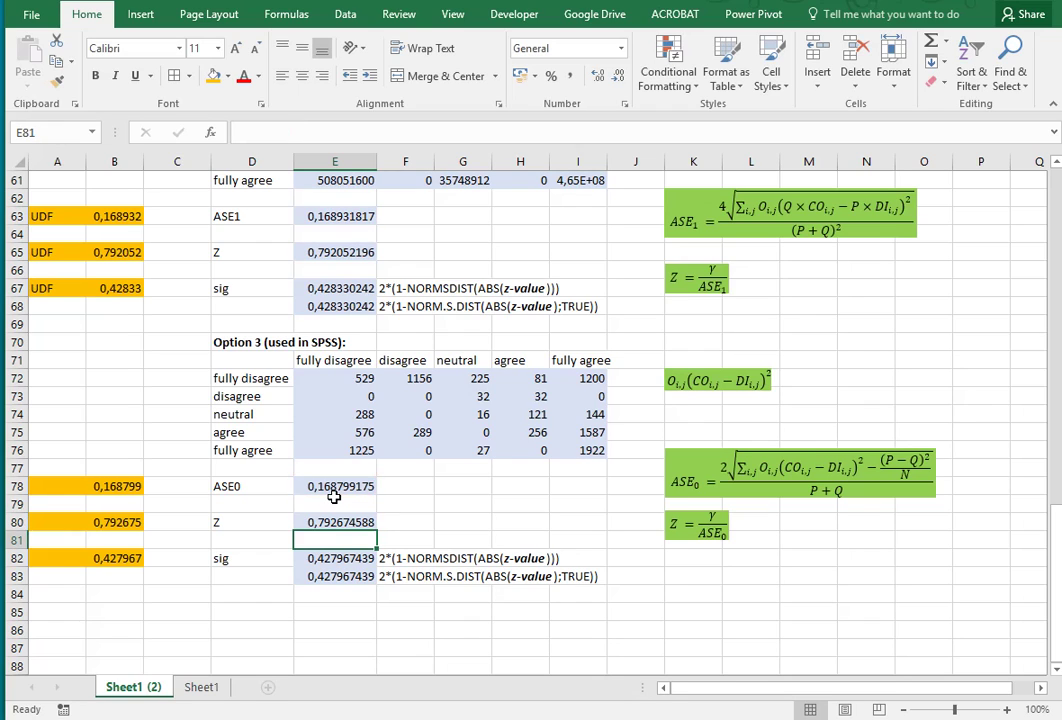
double_click(353, 558)
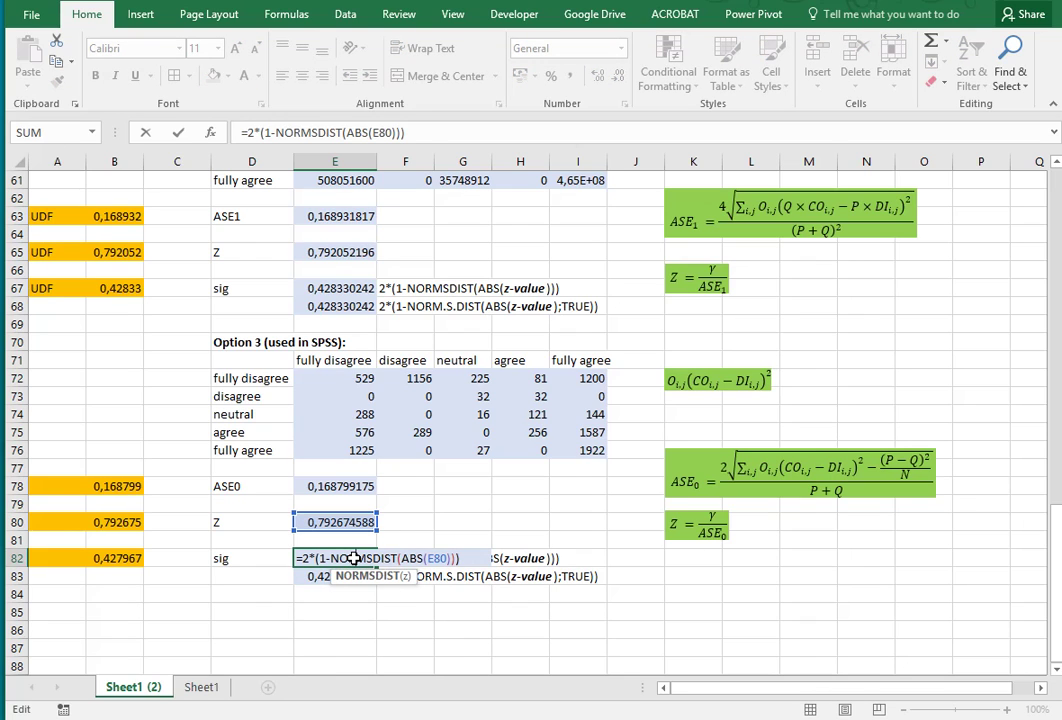
key("Return")
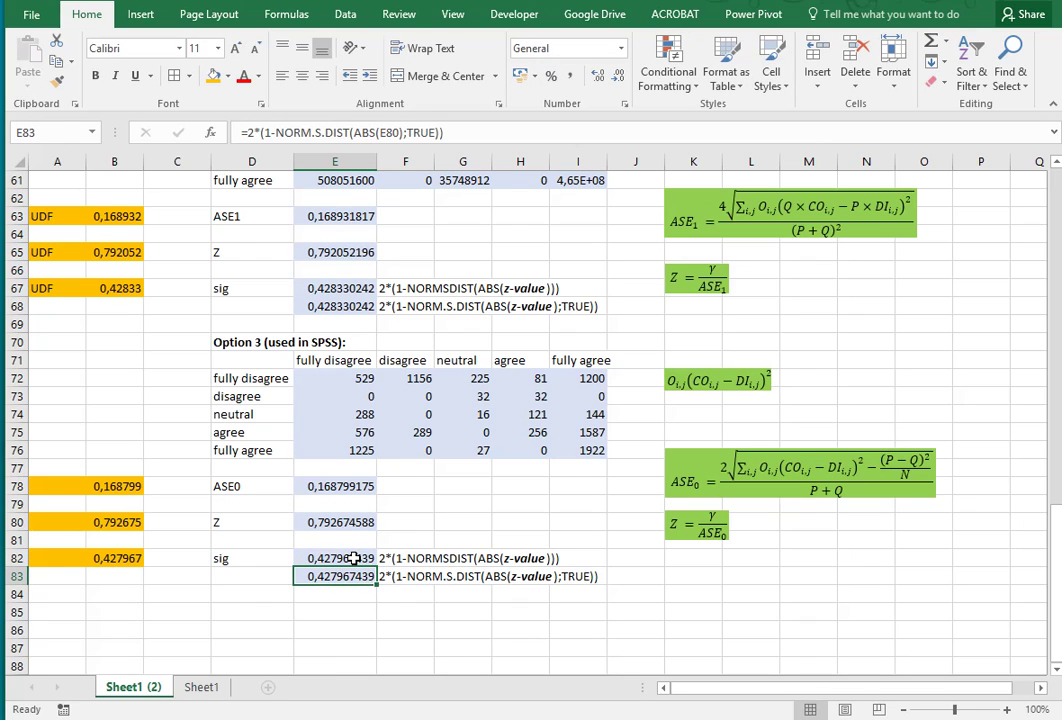
scroll(353, 558, "up", 1)
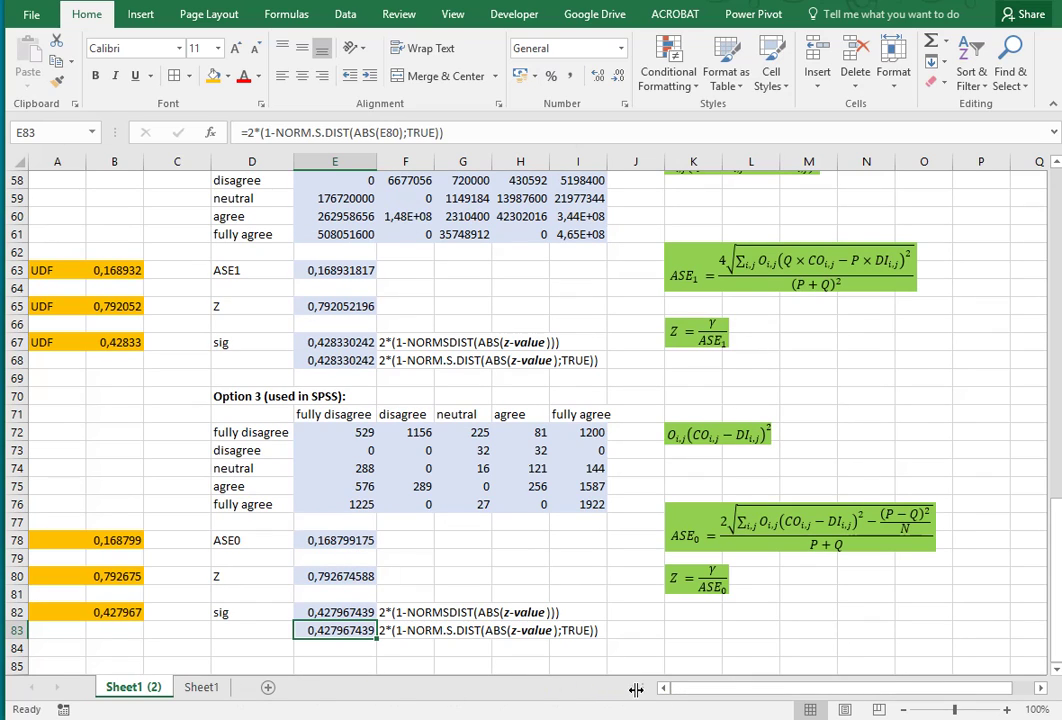
left_click(76, 343)
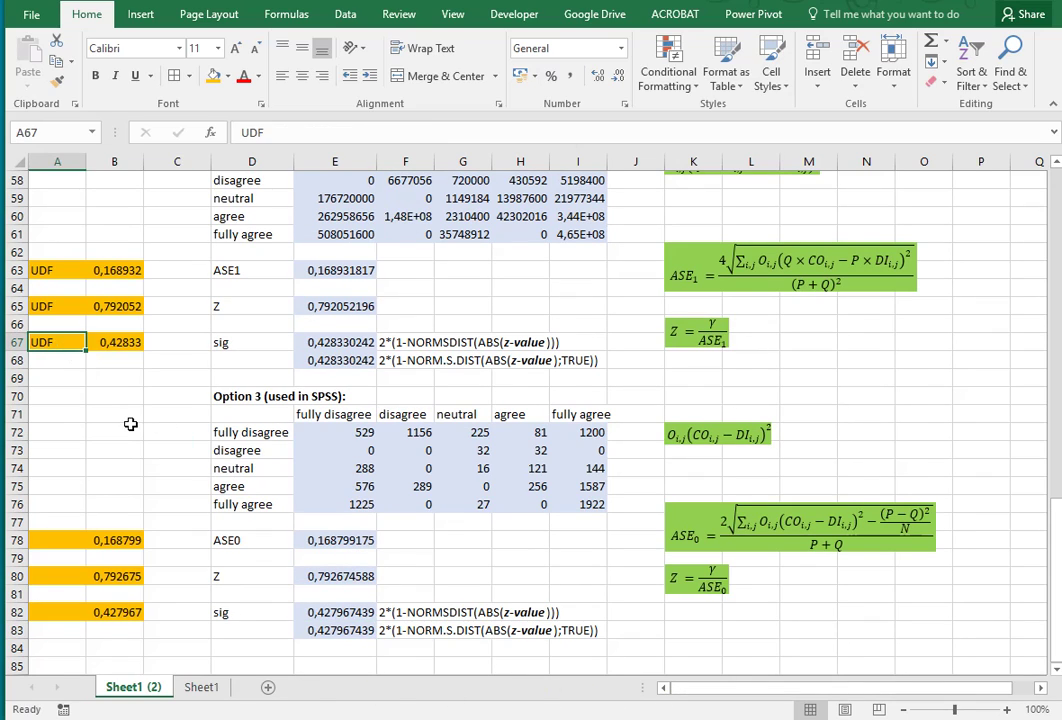
scroll(130, 424, "up", 7)
scroll(130, 424, "up", 2)
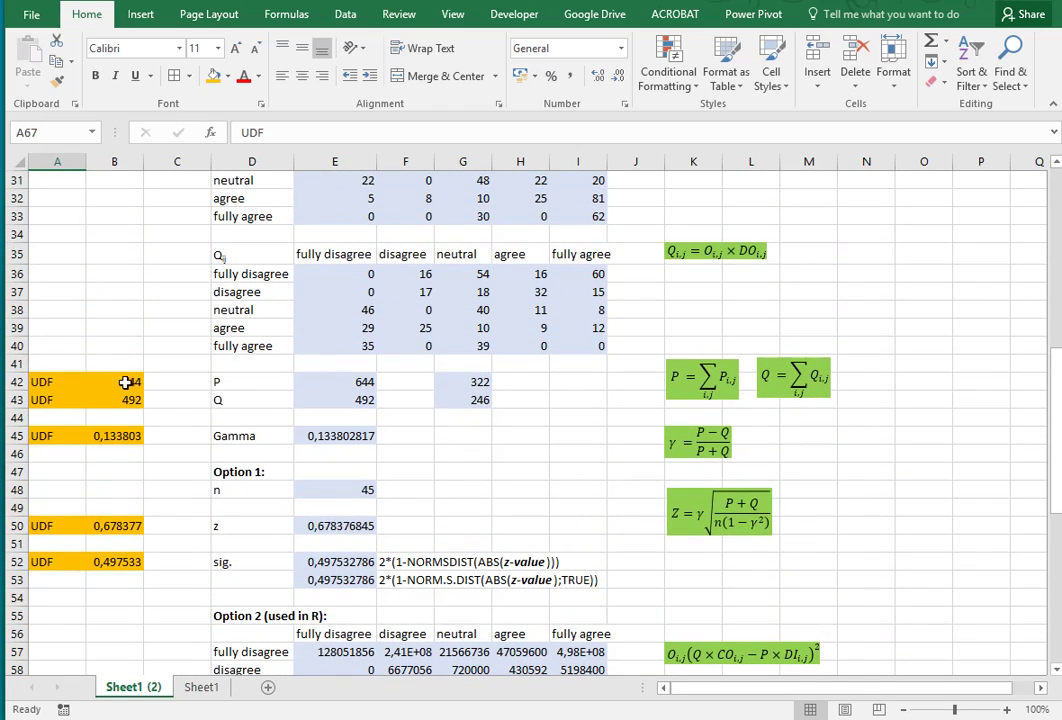
double_click(123, 382)
scroll(261, 399, "up", 1)
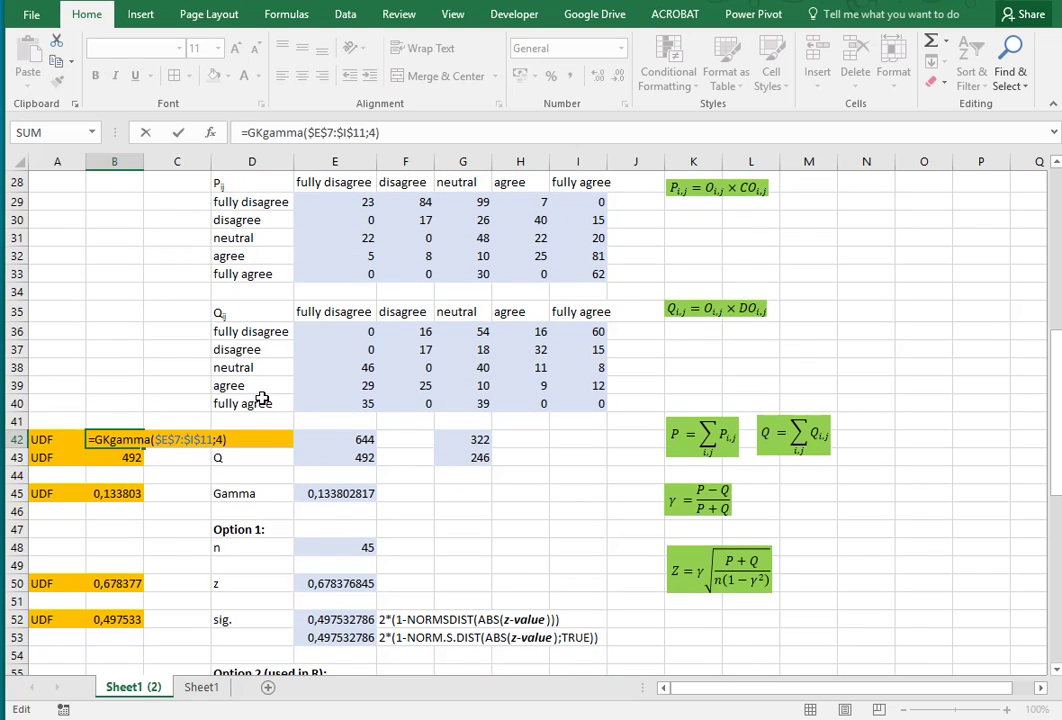
scroll(261, 399, "up", 9)
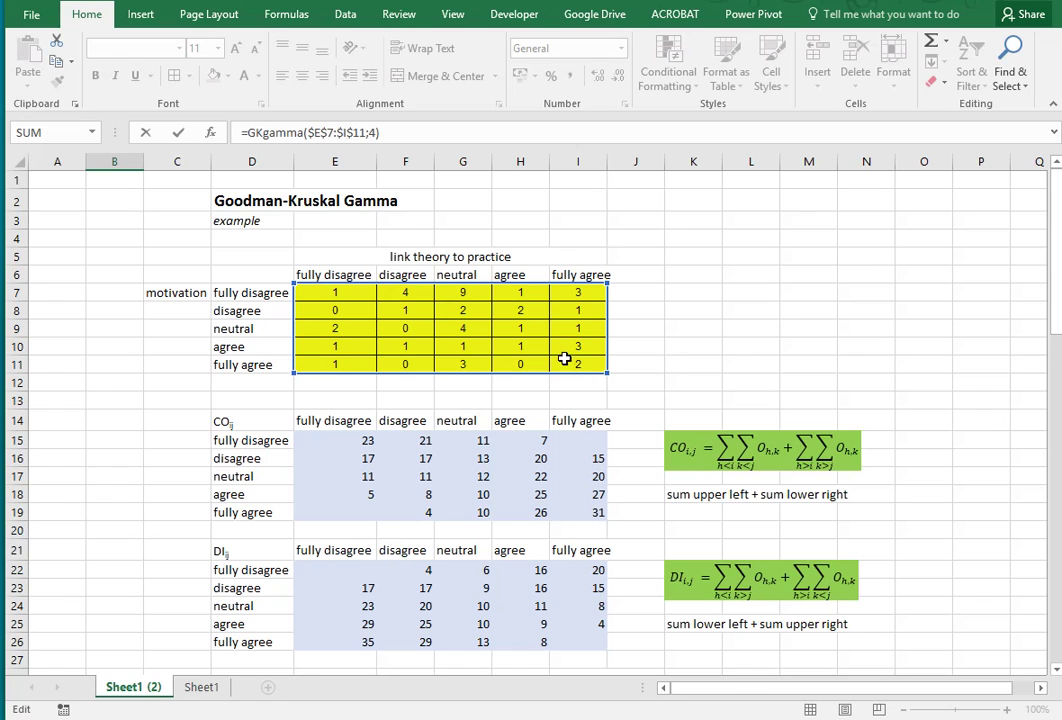
scroll(128, 413, "down", 2)
scroll(128, 413, "down", 7)
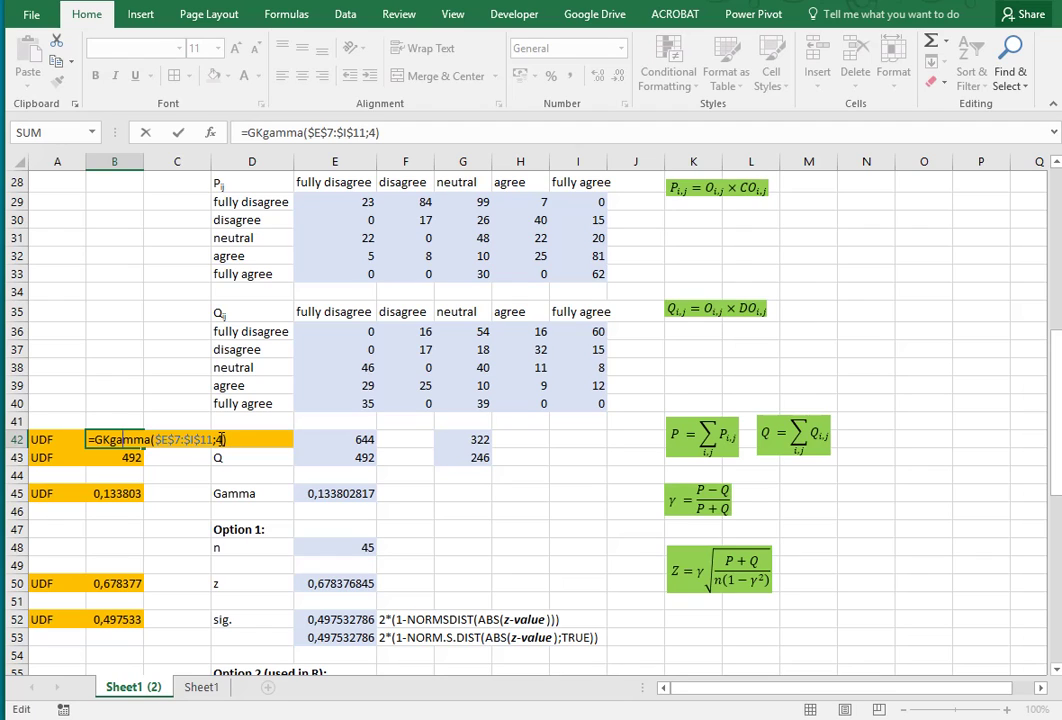
key("Return")
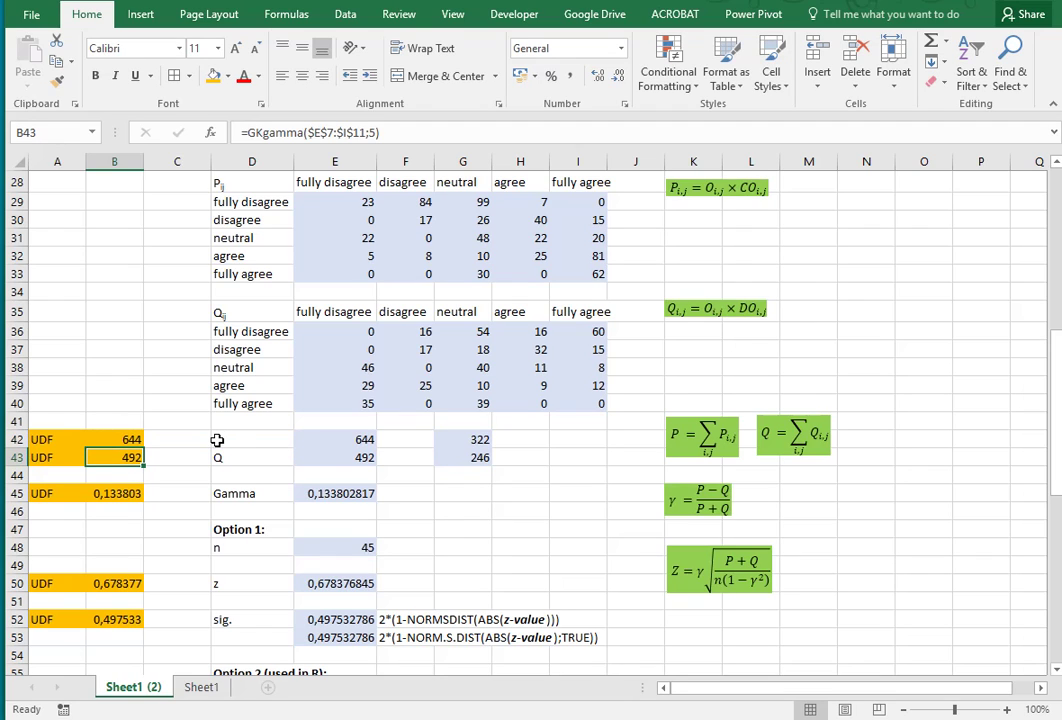
double_click(118, 494)
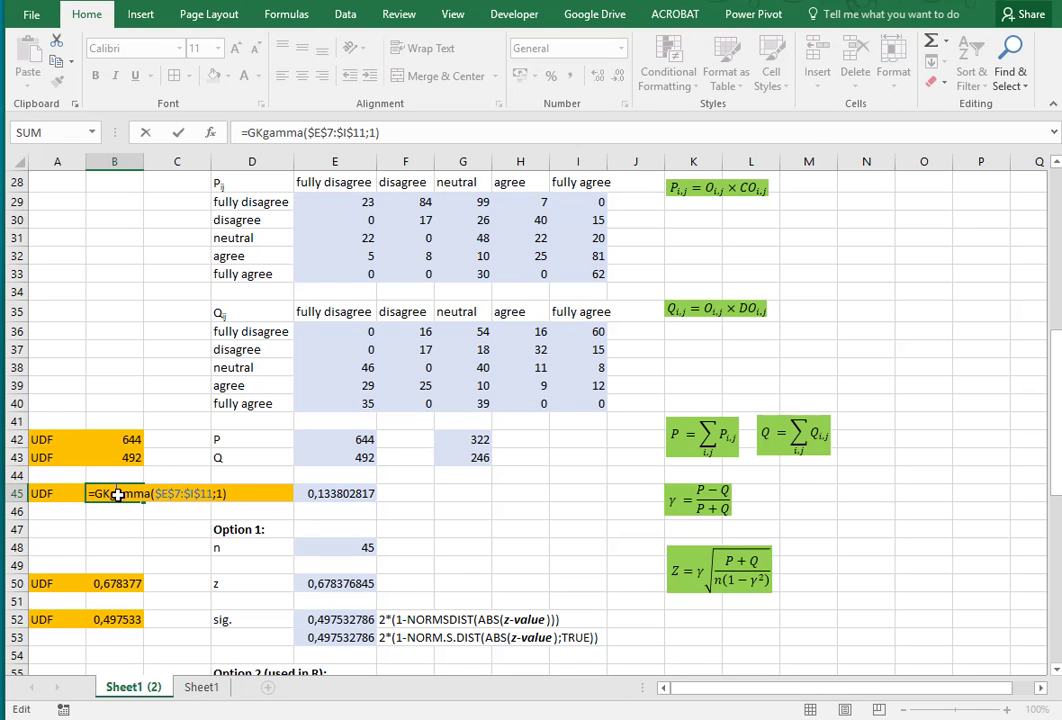
key("Return")
scroll(128, 507, "down", 3)
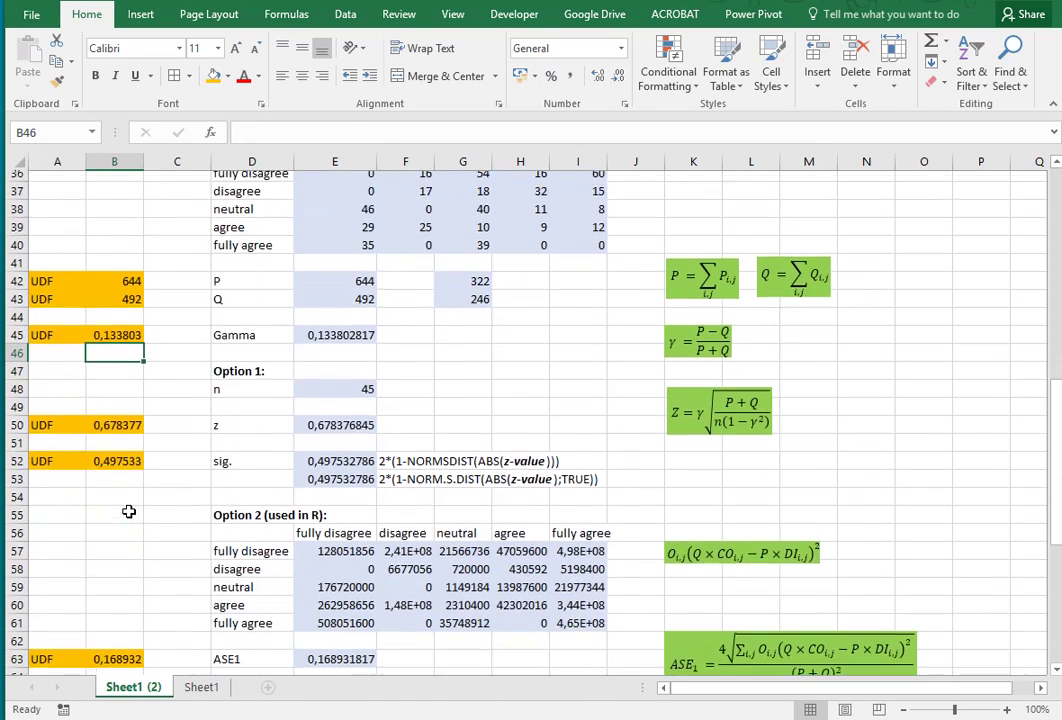
- Check the Option 3 ASE0, Z and sig GKgamma formulas, leaving them unchanged
scroll(129, 511, "down", 2)
scroll(129, 511, "down", 6)
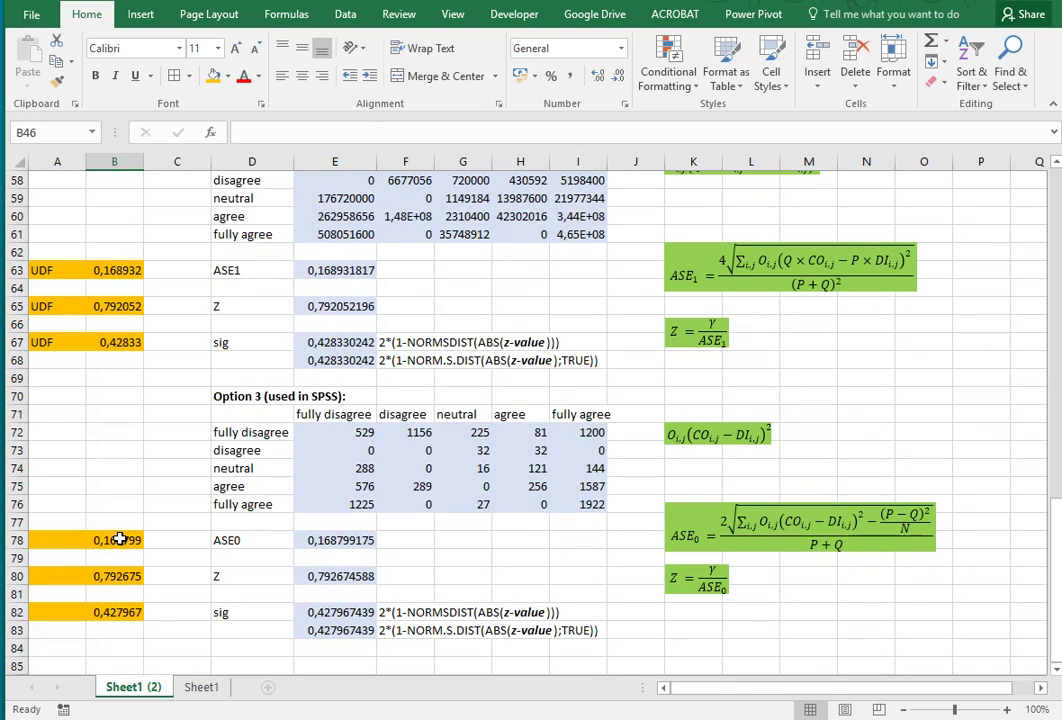
double_click(119, 539)
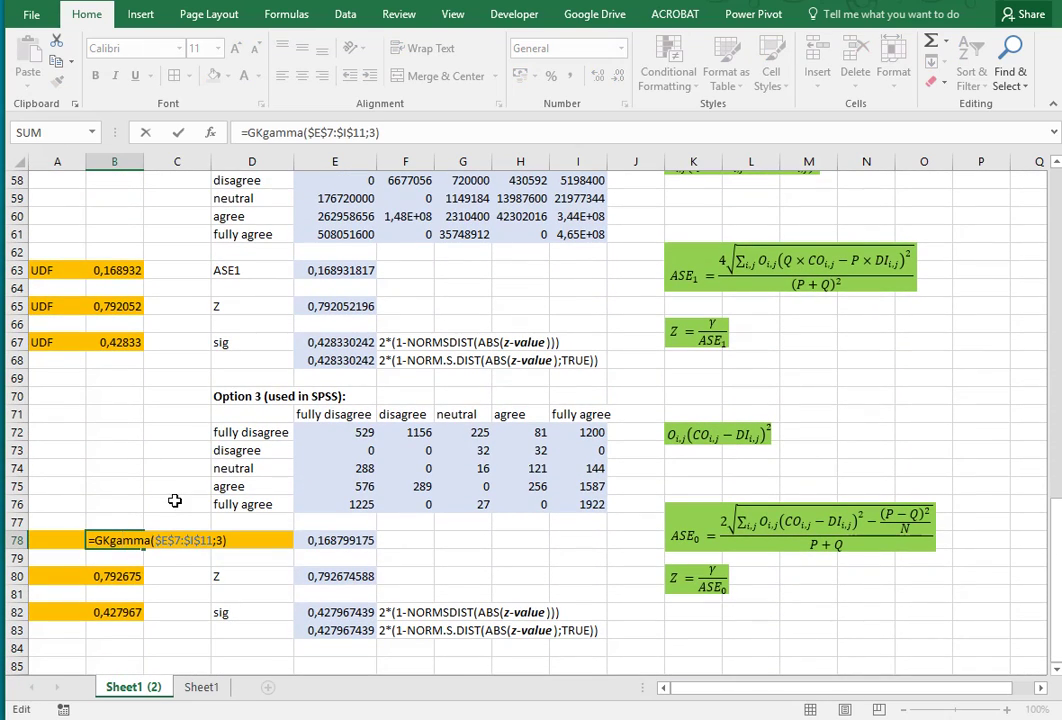
key("Return")
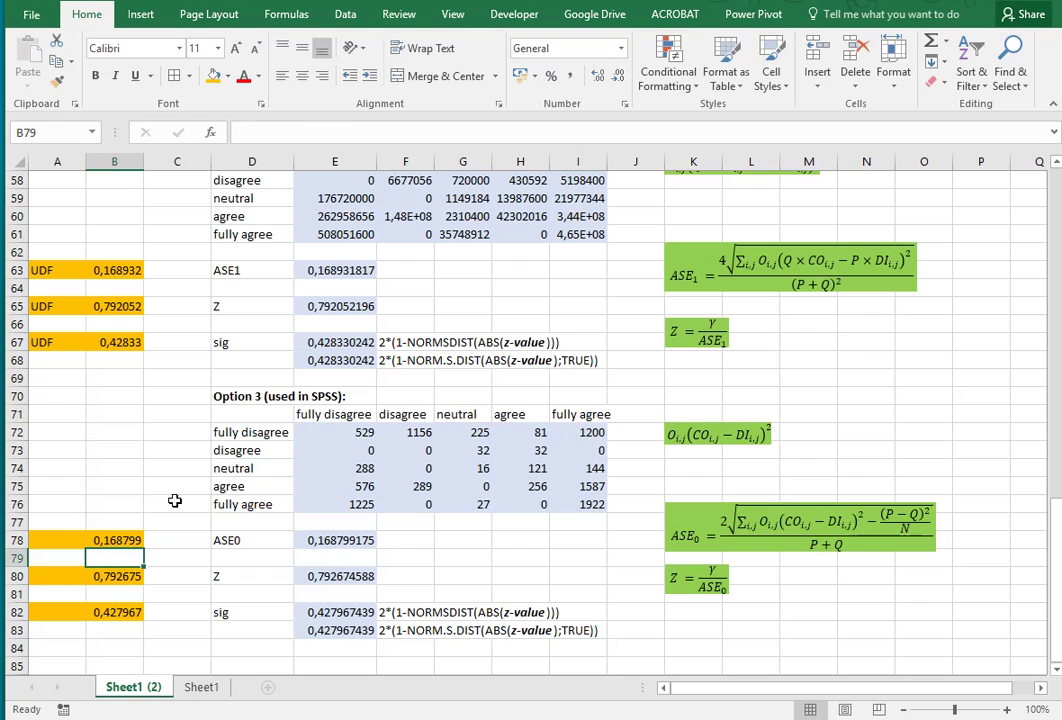
double_click(114, 576)
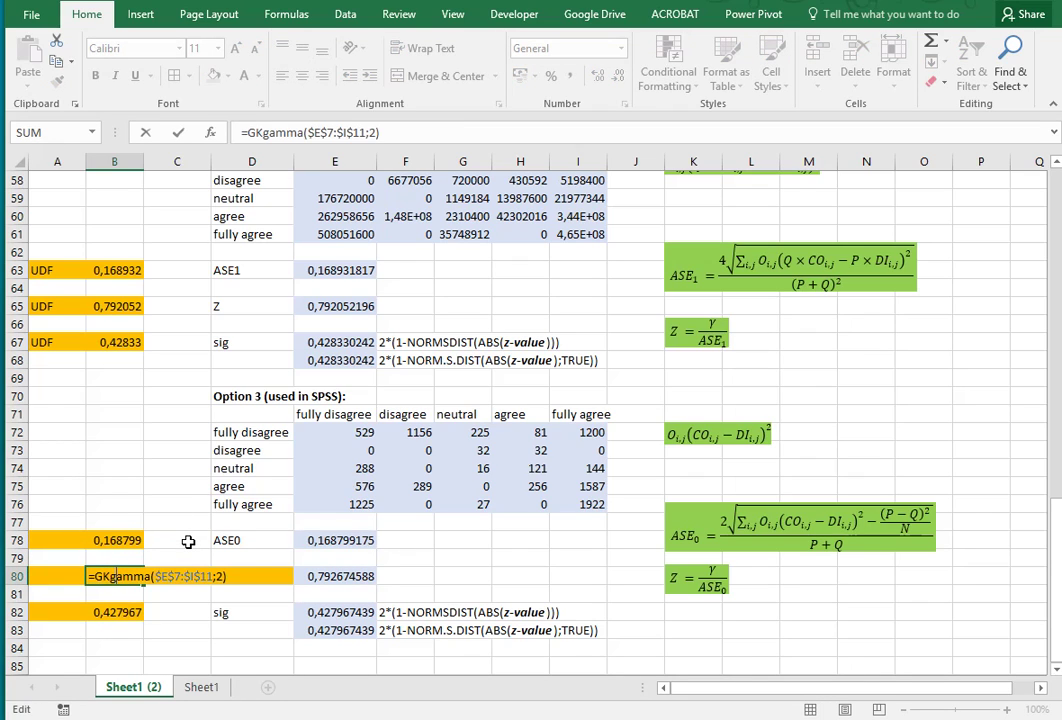
key("Return")
double_click(142, 612)
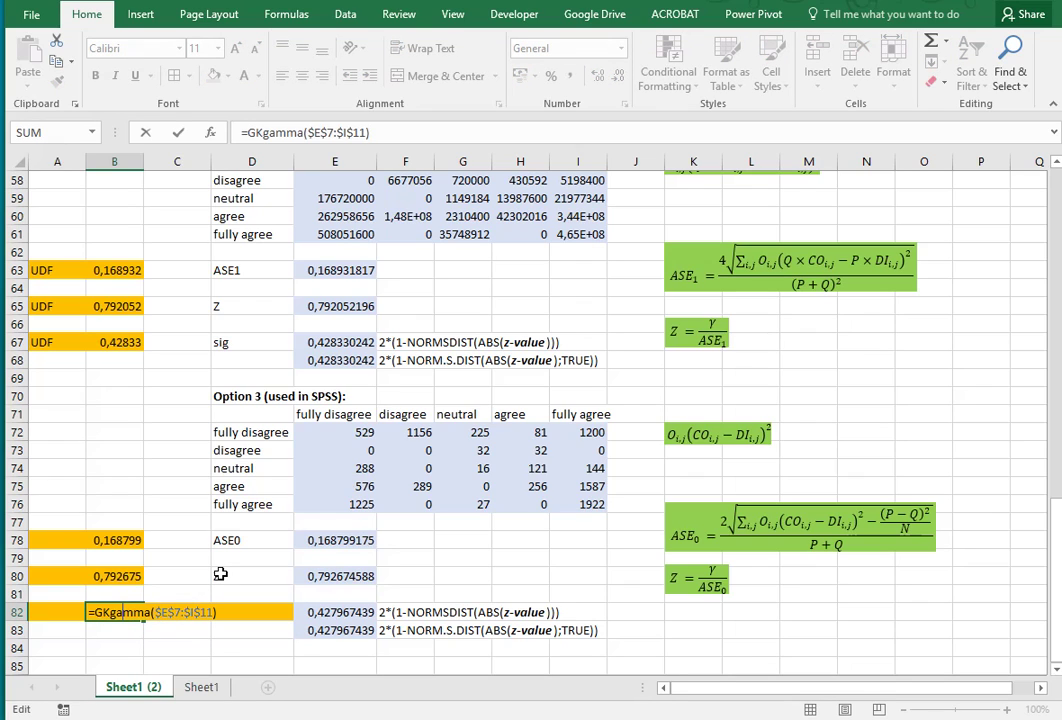
key("Return")
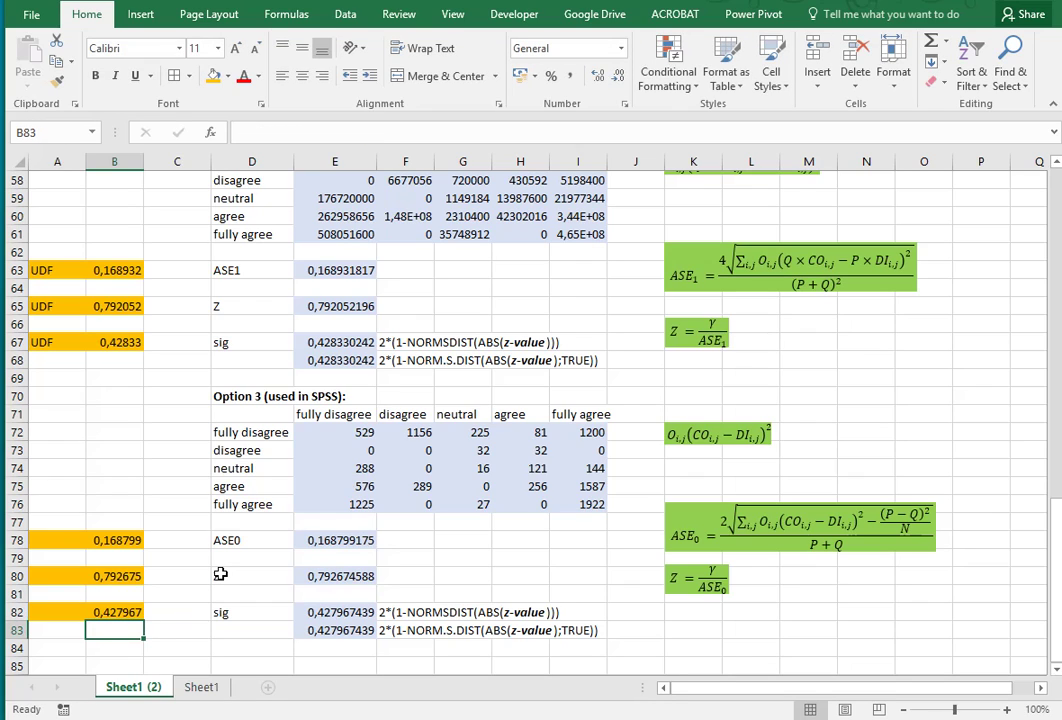
- Check the Option 1 z and sig GKgamma formulas, leaving them unchanged
scroll(220, 573, "up", 6)
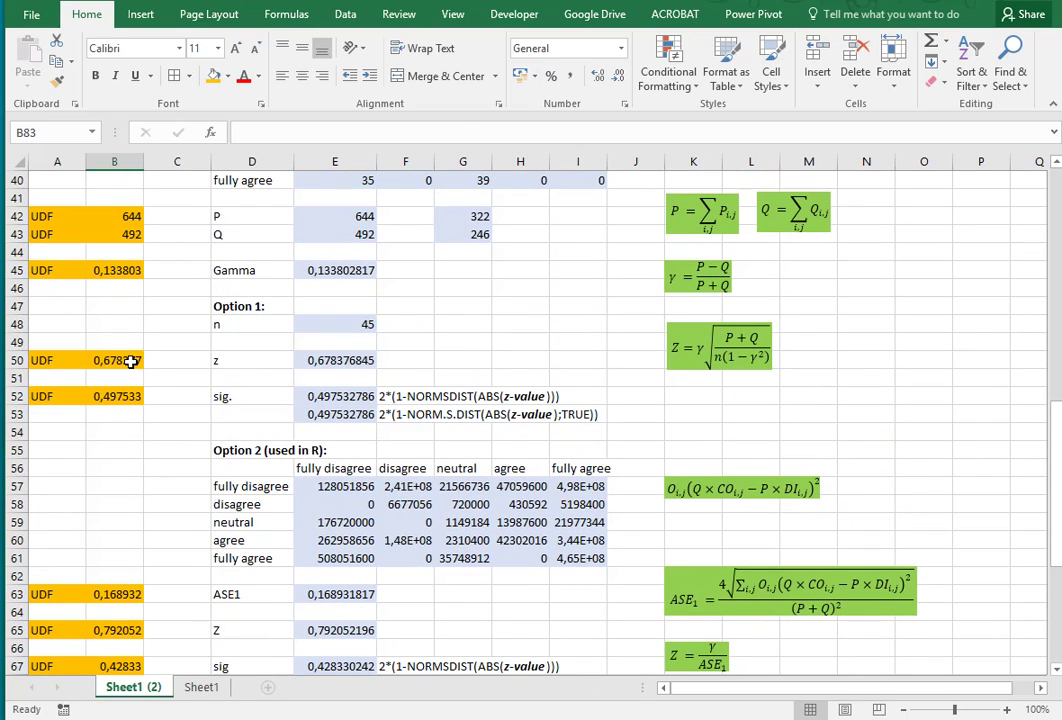
double_click(130, 362)
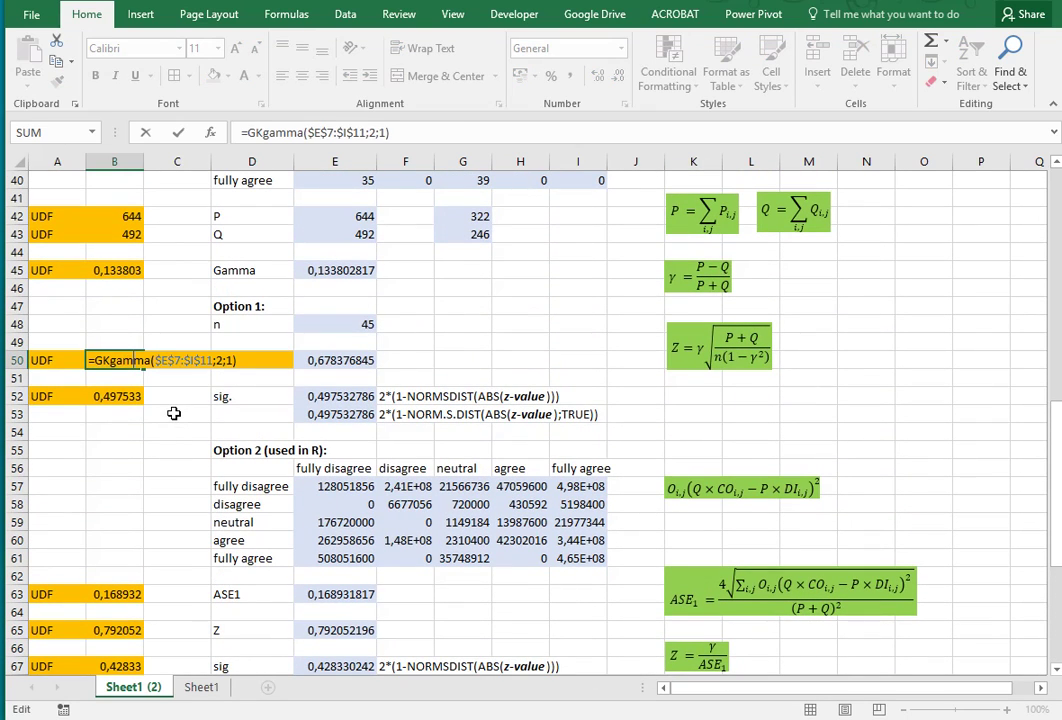
key("Return")
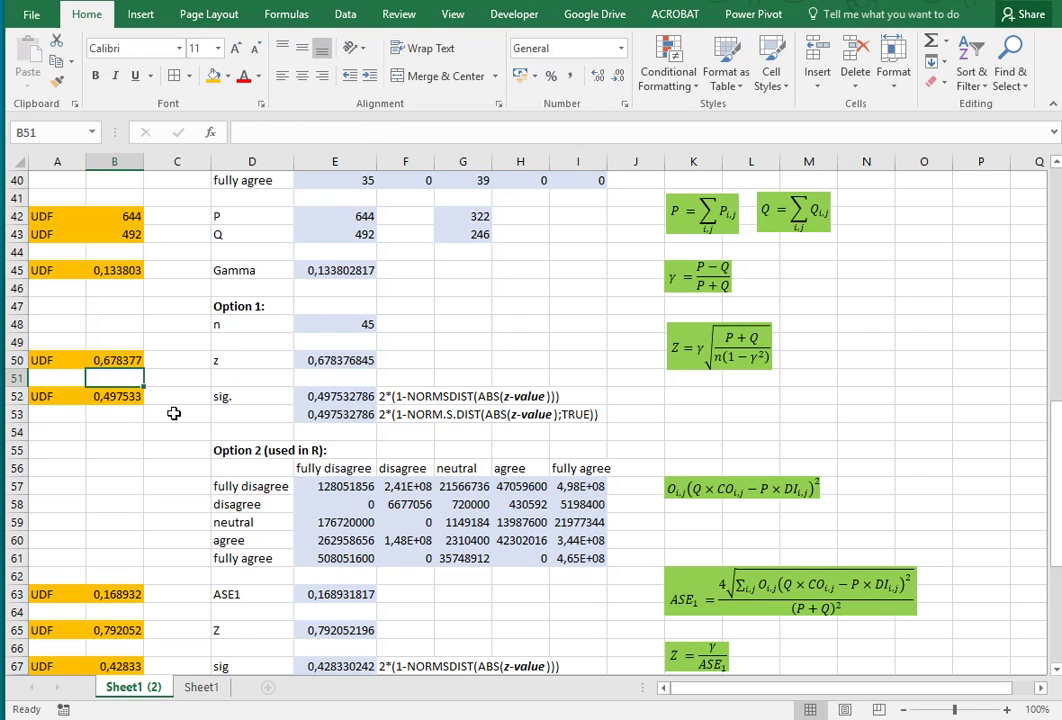
double_click(120, 396)
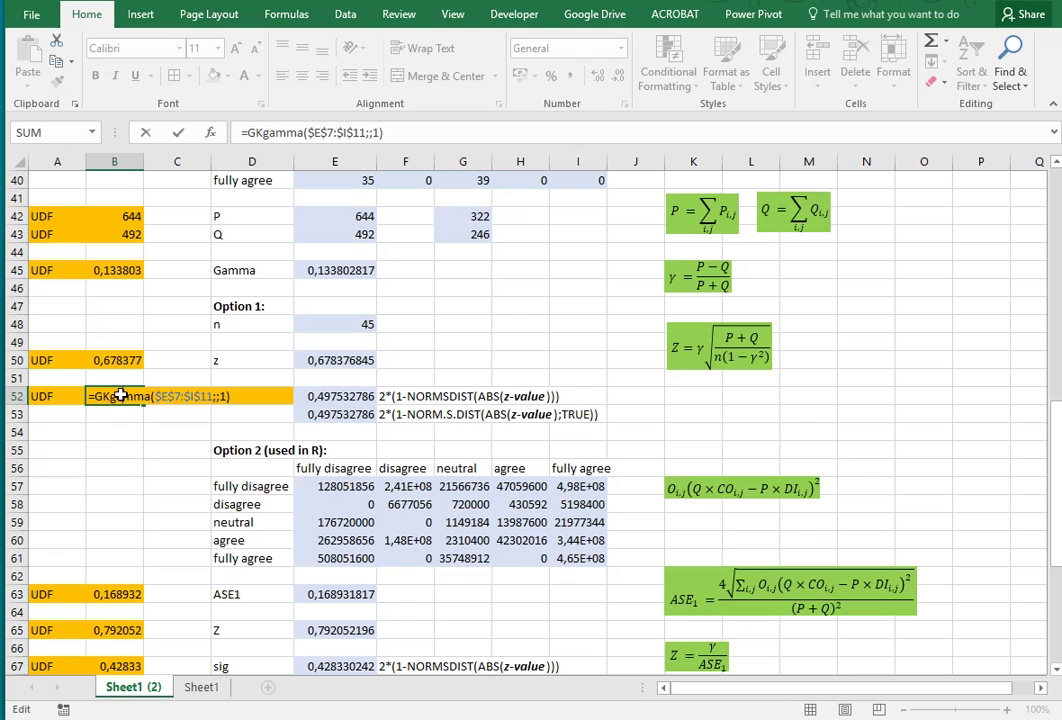
key("Return")
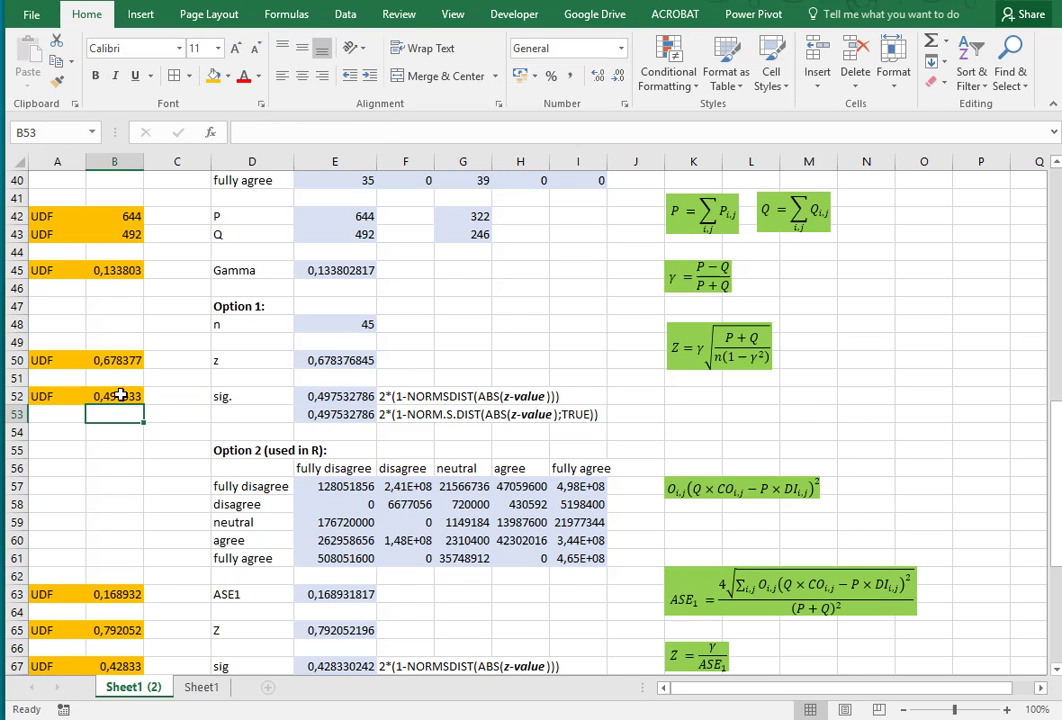
- Check the Option 2 ASE1, Z and sig GKgamma formulas, leaving them unchanged
scroll(120, 395, "down", 4)
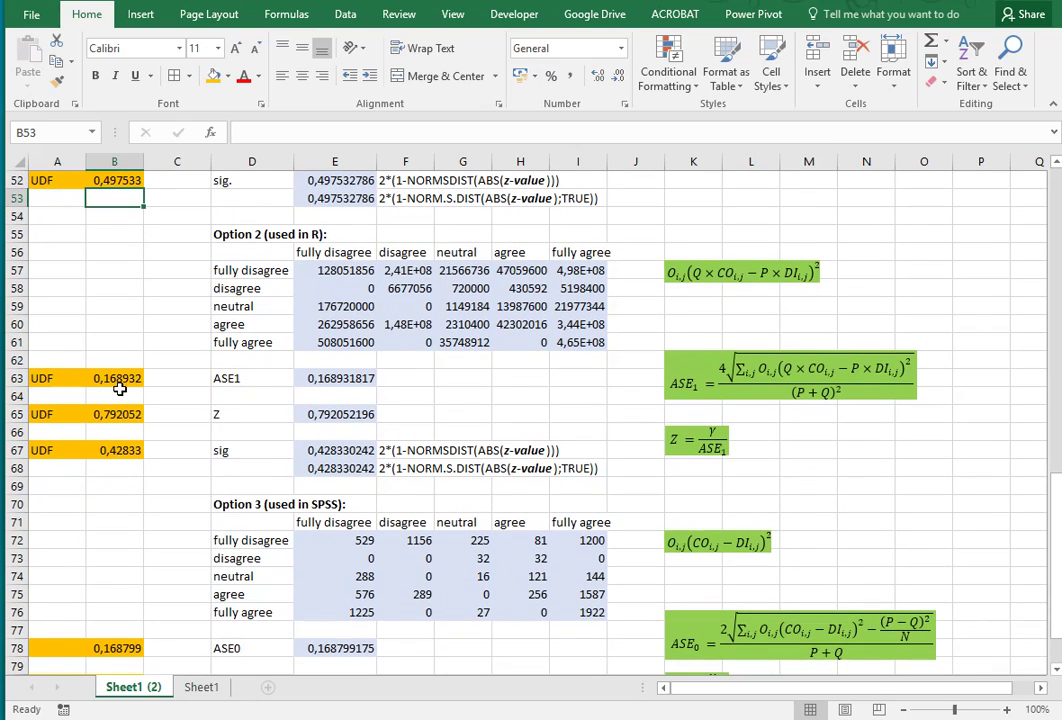
double_click(119, 379)
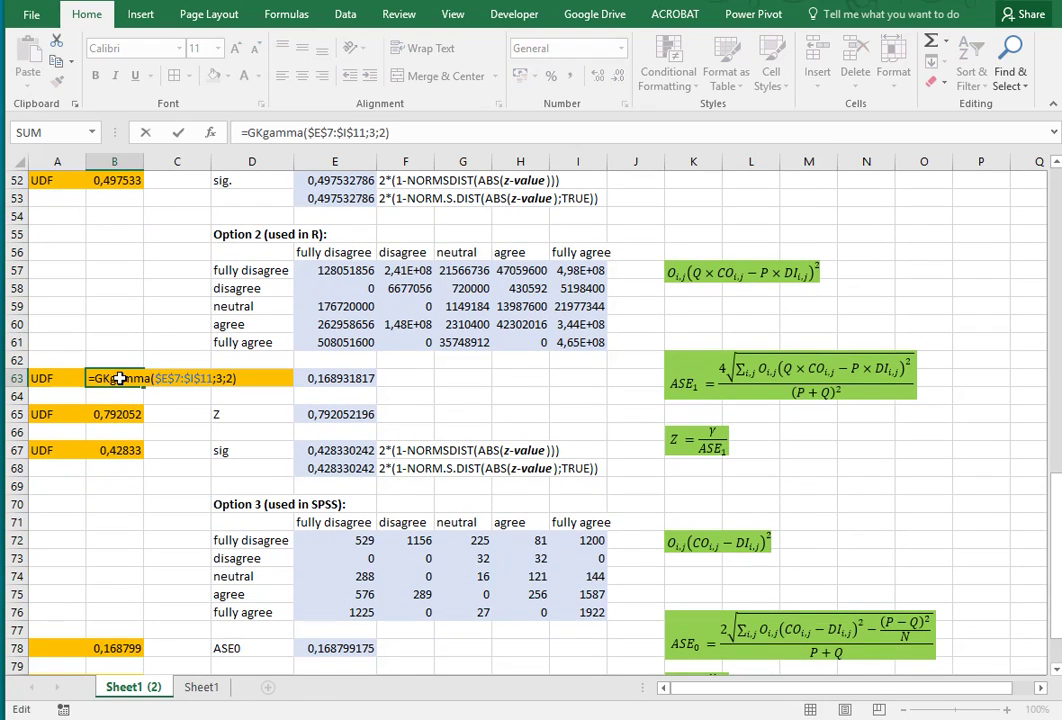
key("Return")
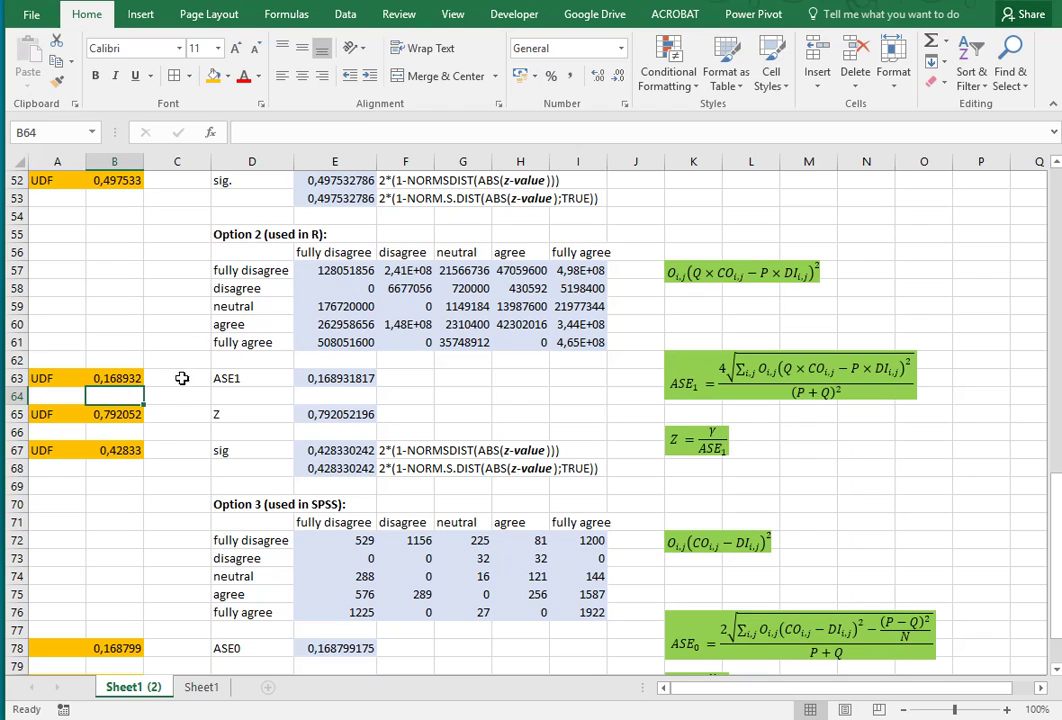
double_click(114, 414)
key("Return")
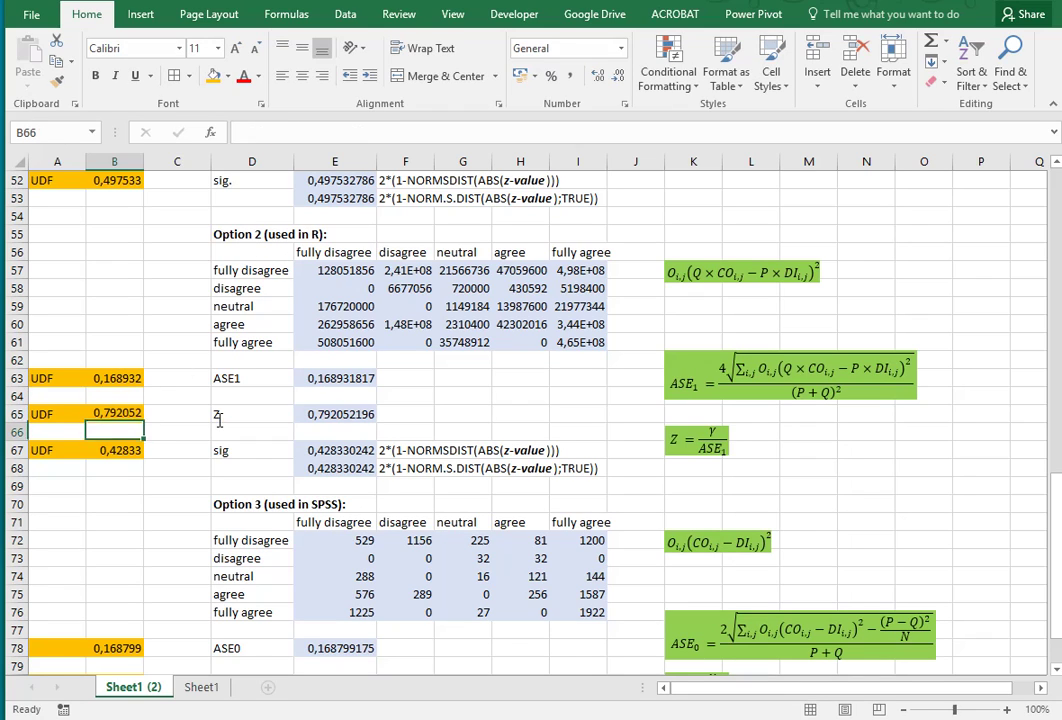
double_click(124, 450)
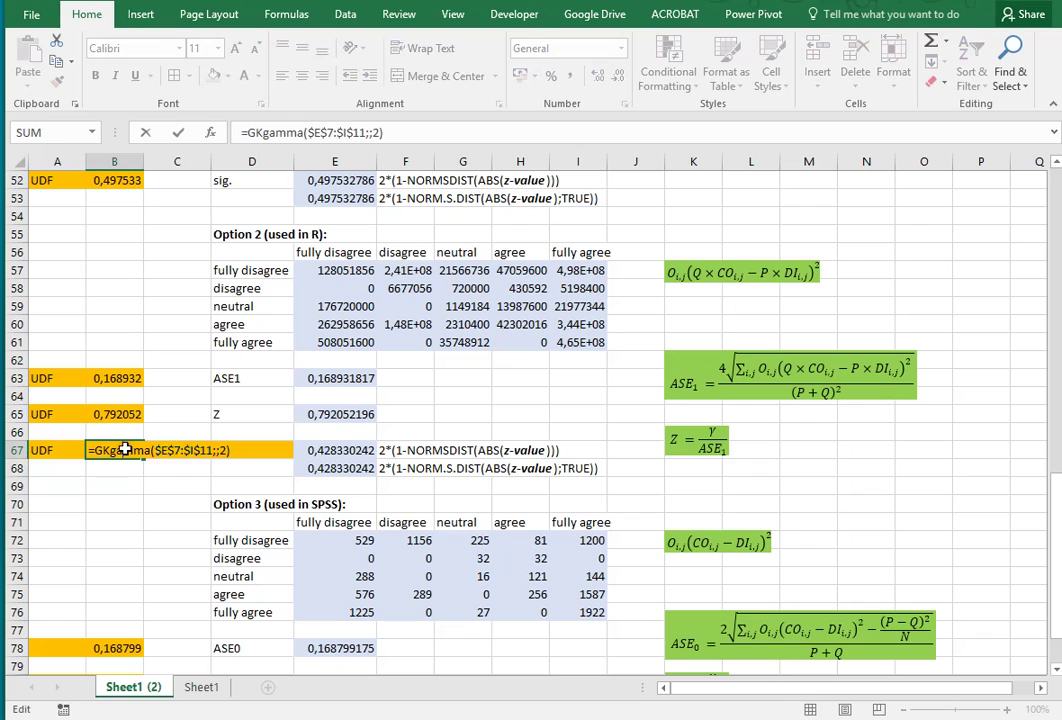
key("Return")
- Copy the UDF label from A67 into A78, A80 and A82 beside the Option 3 results
scroll(120, 460, "down", 3)
left_click(122, 486)
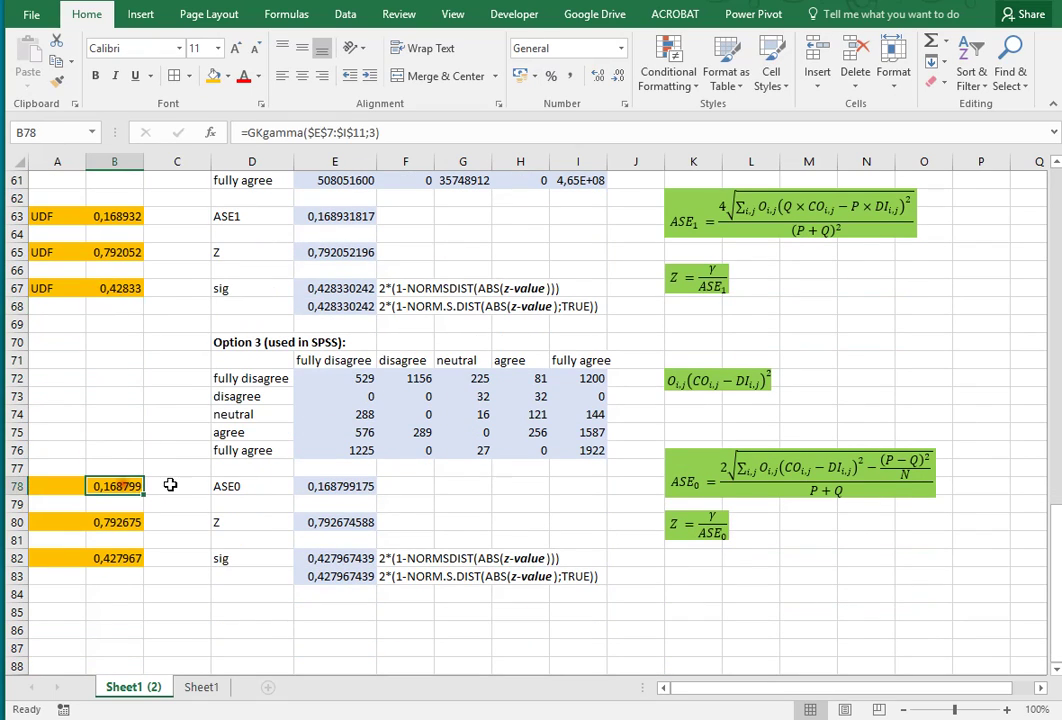
left_click(55, 288)
key("ctrl+c")
left_click(61, 488)
key("ctrl+v")
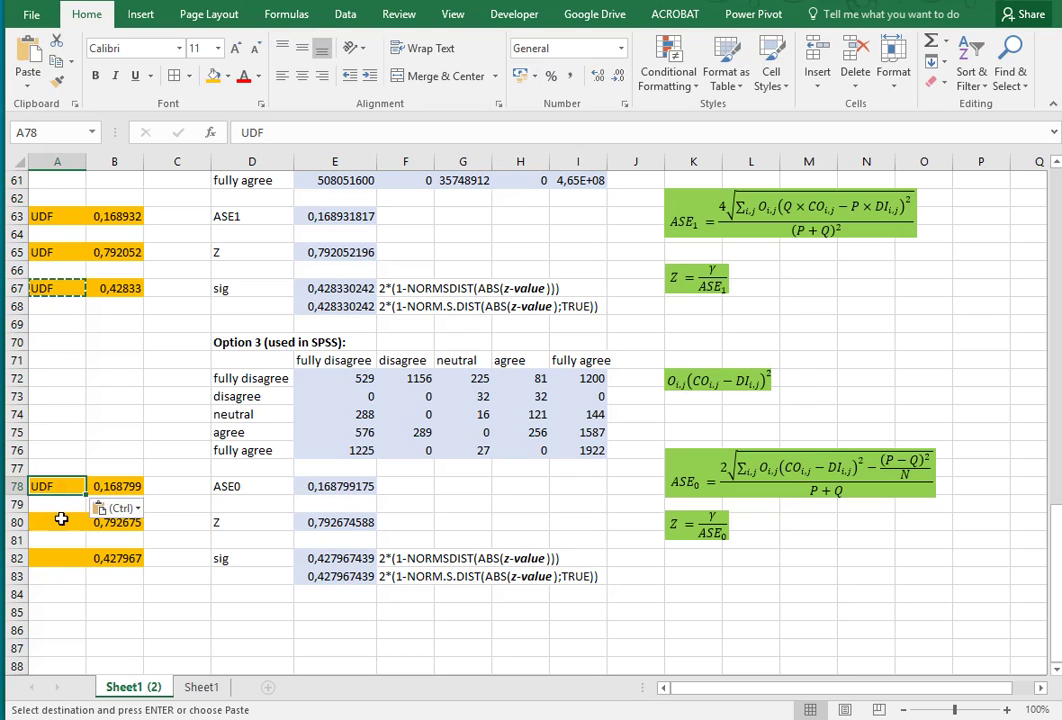
left_click(60, 522)
key("ctrl+v")
left_click(61, 558)
key("ctrl+v")
left_click(251, 486)
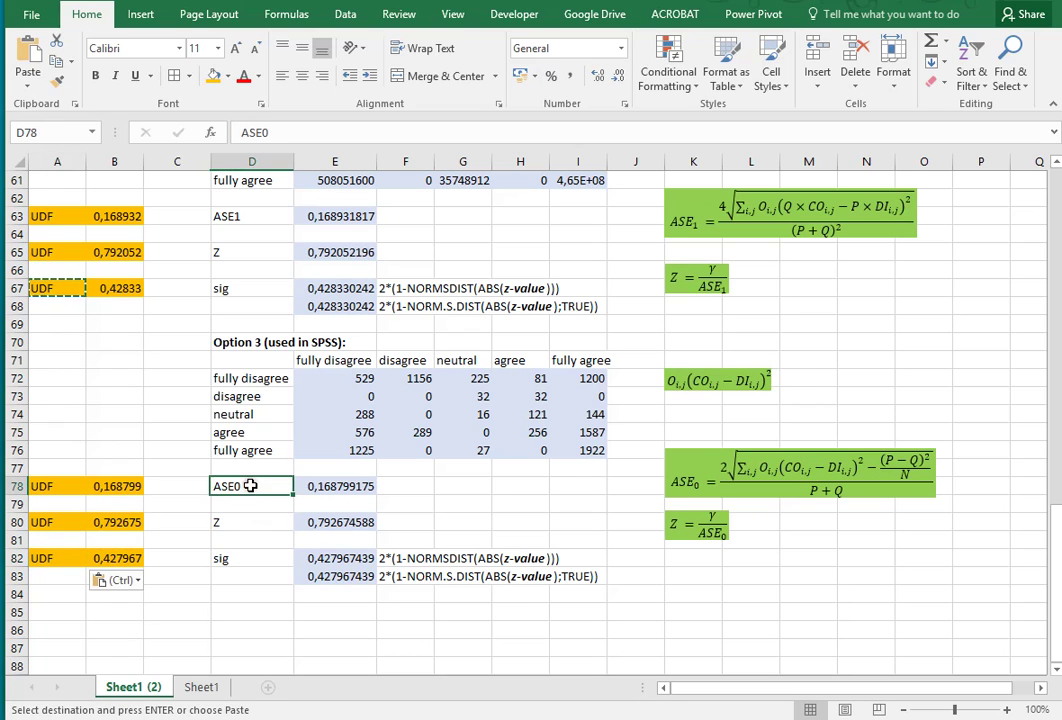
key("Escape")
scroll(258, 532, "up", 20)
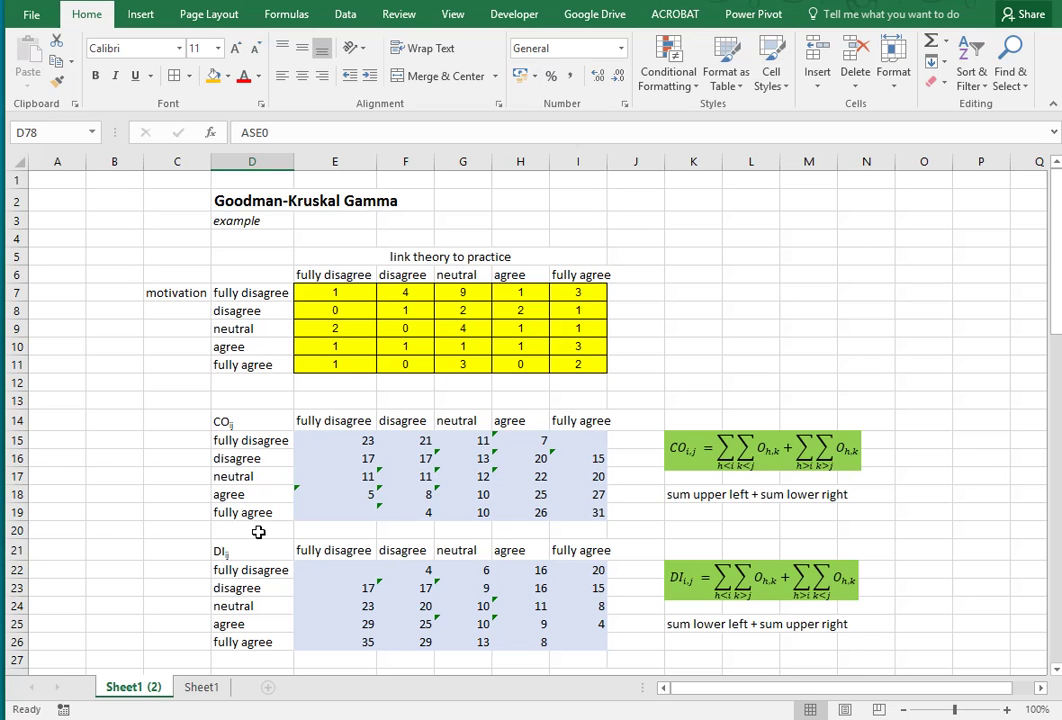
scroll(258, 532, "down", 11)
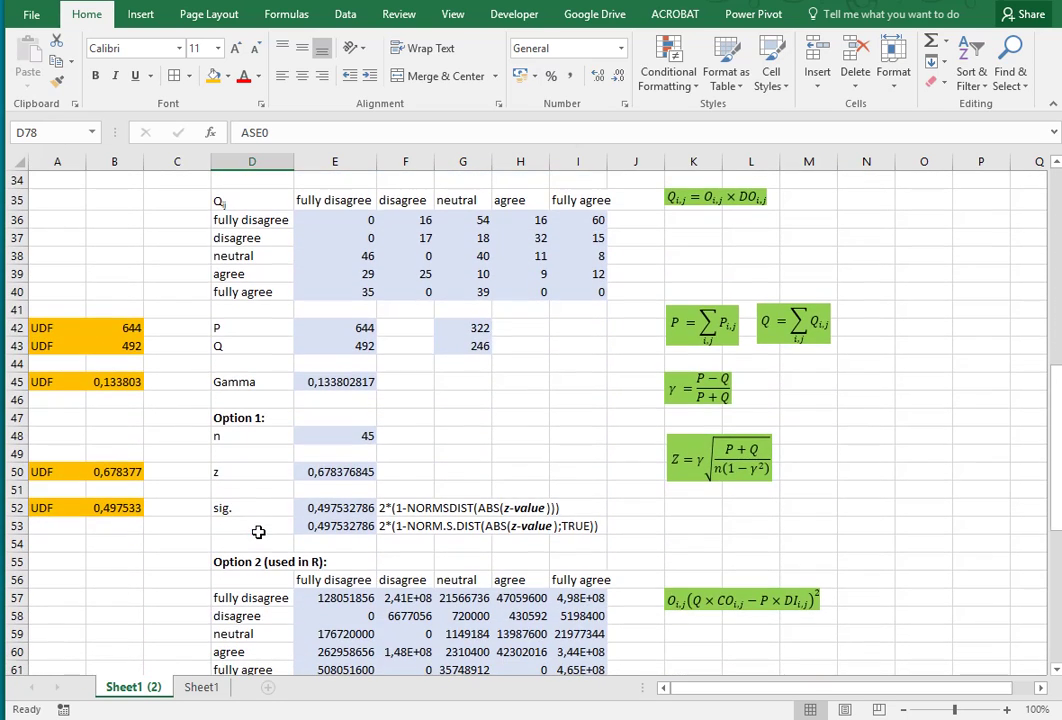
scroll(129, 385, "up", 5)
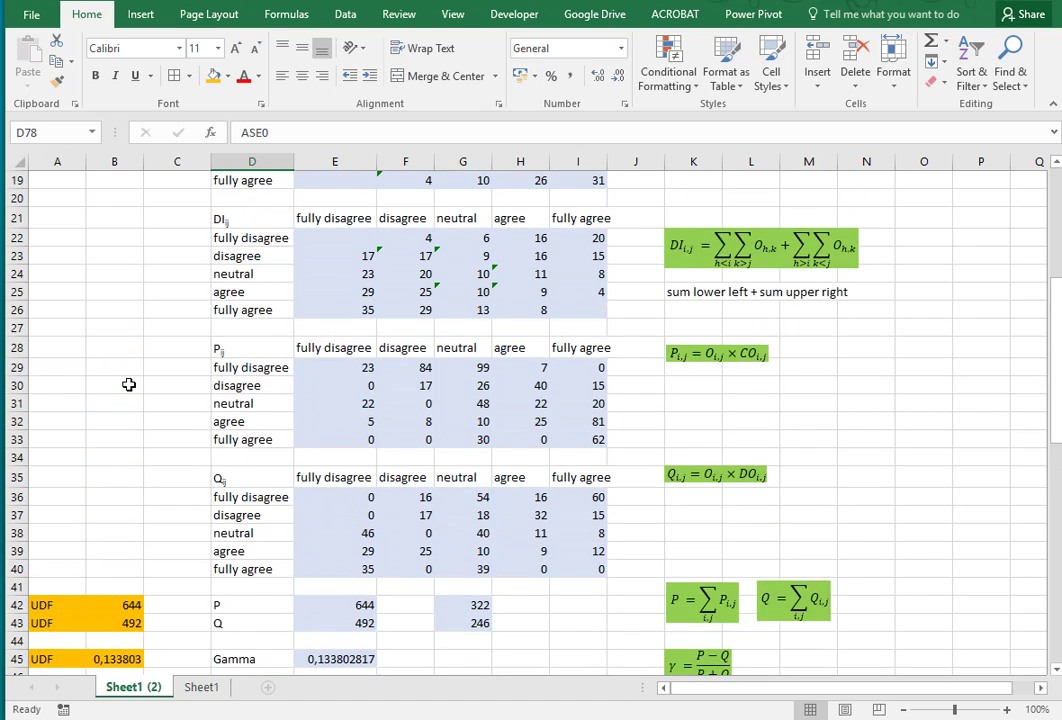
scroll(129, 385, "up", 6)
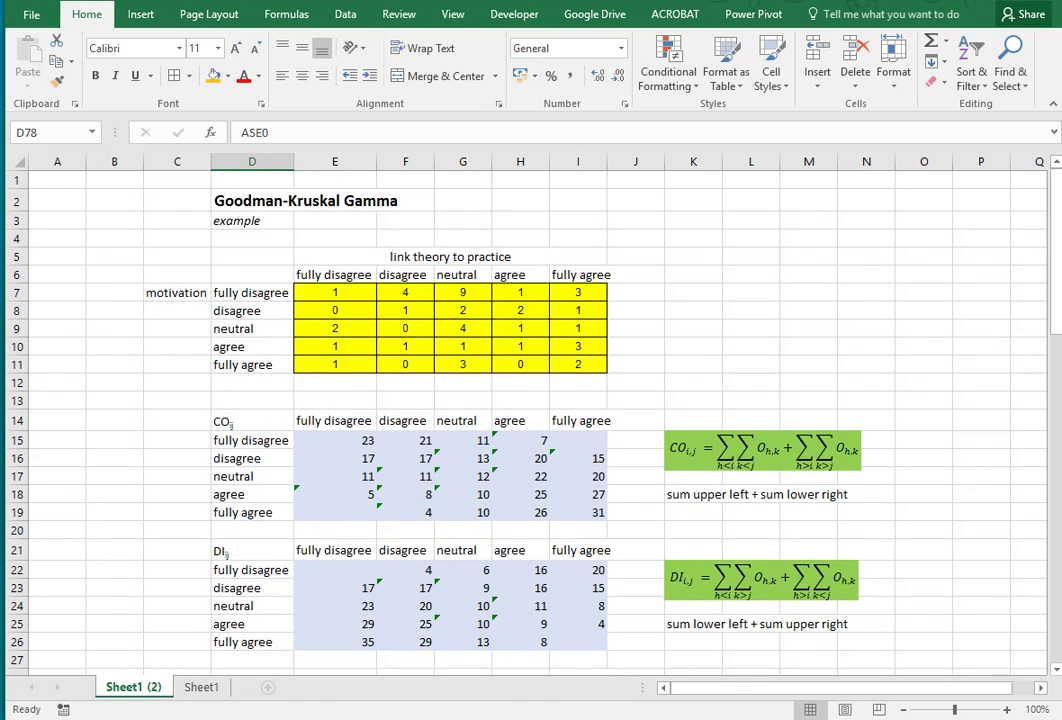